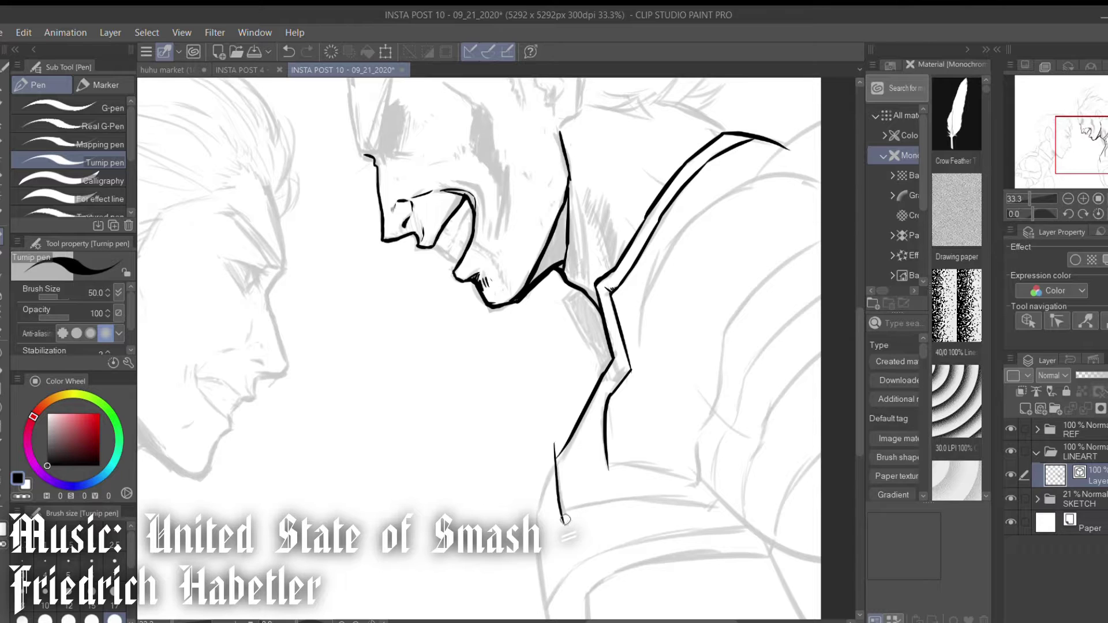
# Clean up the chest line and ink the curved bands across the spiky-haired character's upper torso over the sketch.
pyautogui.press('e')
pyautogui.moveTo(569, 477); pyautogui.dragTo(511, 303)
pyautogui.press('p')
pyautogui.moveTo(486, 444)
pyautogui.mouseDown()
pyautogui.moveTo(511, 398)
pyautogui.moveTo(713, 359)
pyautogui.mouseUp()
pyautogui.moveTo(530, 420)
pyautogui.mouseDown()
pyautogui.moveTo(558, 555)
pyautogui.moveTo(552, 568)
pyautogui.moveTo(600, 387)
pyautogui.moveTo(731, 378)
pyautogui.mouseUp()
pyautogui.hotkey('ctrl', 'z')
pyautogui.moveTo(731, 377); pyautogui.dragTo(639, 321)
pyautogui.hotkey('ctrl', 'z')
pyautogui.hotkey('ctrl', 'z')
pyautogui.moveTo(433, 365); pyautogui.dragTo(667, 323)
pyautogui.hotkey('ctrl', 'z')
# Ink the lower contour of the torso panel and the short angled line inside it.
pyautogui.moveTo(521, 435); pyautogui.dragTo(474, 416)
pyautogui.moveTo(404, 470)
pyautogui.mouseDown()
pyautogui.moveTo(499, 528)
pyautogui.moveTo(410, 486)
pyautogui.moveTo(556, 480)
pyautogui.moveTo(615, 518)
pyautogui.mouseUp()
pyautogui.moveTo(529, 476); pyautogui.dragTo(561, 411)
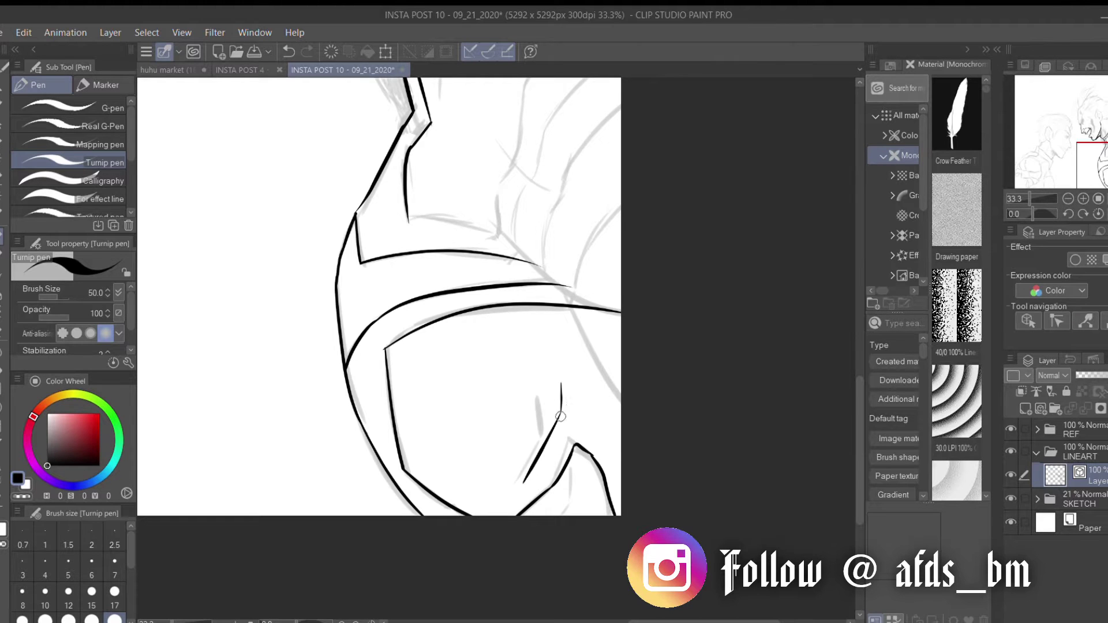
# Tidy the collar corner and ink the thick armhole curve with the first sleeve band on the spiky-haired character.
pyautogui.scroll(5, 562, 386)
pyautogui.press('h')
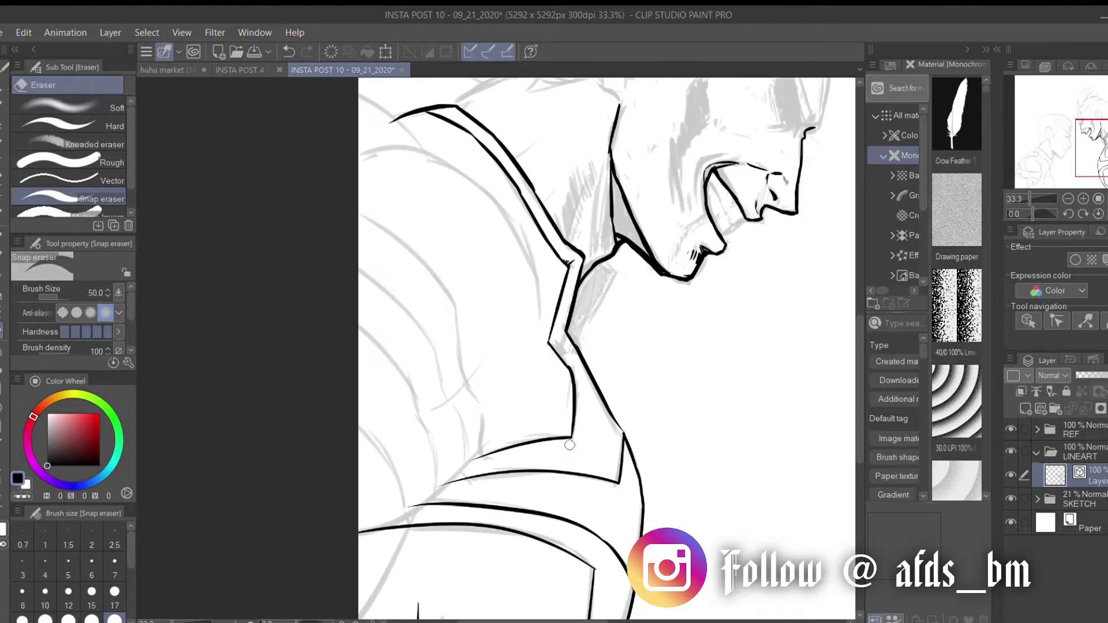
pyautogui.press('h')
pyautogui.moveTo(635, 540)
pyautogui.mouseDown()
pyautogui.moveTo(537, 456)
pyautogui.moveTo(488, 394)
pyautogui.mouseUp()
pyautogui.moveTo(592, 527); pyautogui.dragTo(635, 421)
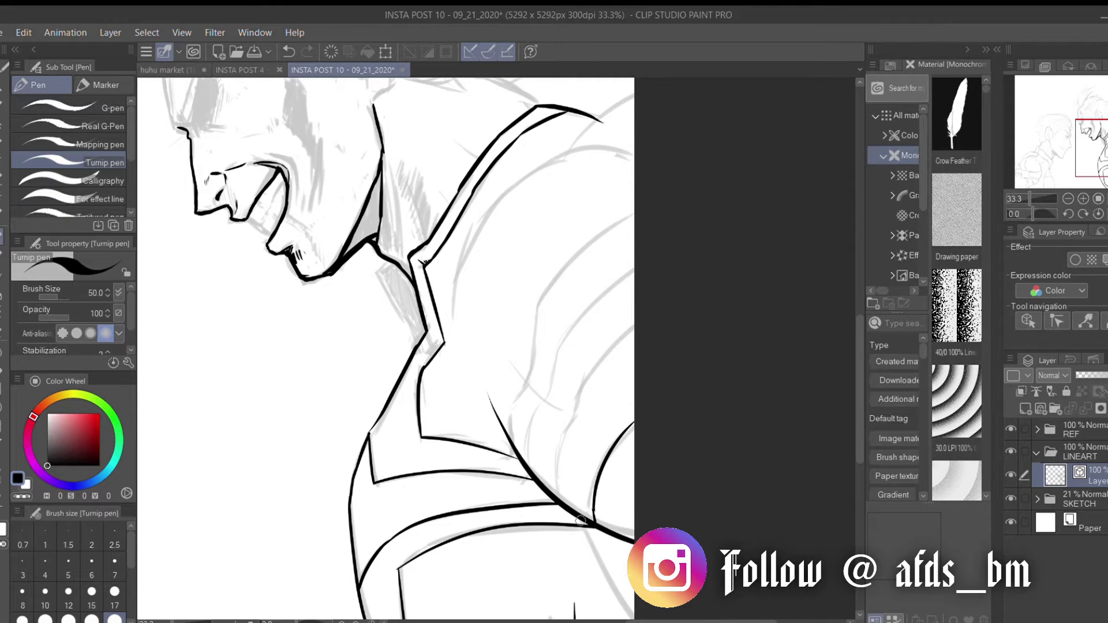
# Ink the remaining curved sleeve bands and add short hatching where the lowest band meets the armhole.
pyautogui.moveTo(607, 532); pyautogui.dragTo(607, 522)
pyautogui.moveTo(617, 534); pyautogui.dragTo(619, 518)
pyautogui.moveTo(628, 537); pyautogui.dragTo(629, 514)
pyautogui.moveTo(559, 500)
pyautogui.mouseDown()
pyautogui.moveTo(595, 372)
pyautogui.moveTo(635, 328)
pyautogui.mouseUp()
pyautogui.moveTo(528, 465); pyautogui.dragTo(531, 430)
pyautogui.moveTo(561, 346); pyautogui.dragTo(553, 393)
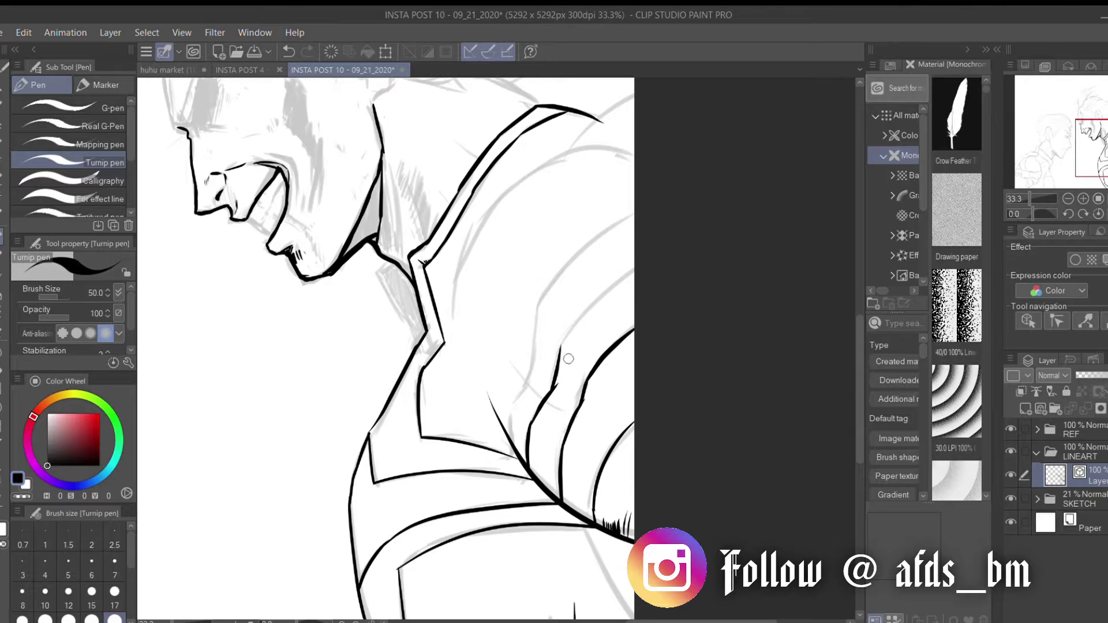
pyautogui.moveTo(512, 444)
pyautogui.mouseDown()
pyautogui.moveTo(541, 348)
pyautogui.moveTo(534, 357)
pyautogui.moveTo(541, 302)
pyautogui.moveTo(688, 138)
pyautogui.mouseUp()
pyautogui.hotkey('ctrl', 'z')
# Clean up the shoulder lines and ink the upper shoulder bands beside the collar.
pyautogui.press('h')
pyautogui.moveTo(507, 212); pyautogui.dragTo(404, 324)
pyautogui.moveTo(332, 462); pyautogui.dragTo(439, 398)
pyautogui.press('e')
pyautogui.moveTo(370, 398); pyautogui.dragTo(434, 399)
pyautogui.hotkey('ctrl', 'shift', 'r')
pyautogui.press('p')
pyautogui.moveTo(536, 462)
pyautogui.mouseDown()
pyautogui.moveTo(553, 432)
pyautogui.moveTo(594, 549)
pyautogui.mouseUp()
# Ink the neck tendon lines and hatching between the jaw and the collar.
pyautogui.moveTo(456, 371)
pyautogui.mouseDown()
pyautogui.moveTo(477, 404)
pyautogui.moveTo(467, 459)
pyautogui.mouseUp()
pyautogui.moveTo(477, 392); pyautogui.dragTo(500, 465)
pyautogui.moveTo(460, 348)
pyautogui.mouseDown()
pyautogui.moveTo(485, 392)
pyautogui.moveTo(479, 440)
pyautogui.mouseUp()
# Ink the cheek shadow outline, the bared teeth and the small stubble marks on the spiky-haired character's face.
pyautogui.moveTo(385, 352); pyautogui.dragTo(398, 401)
pyautogui.hotkey('ctrl', 'z')
pyautogui.moveTo(377, 333); pyautogui.dragTo(397, 398)
pyautogui.moveTo(396, 398)
pyautogui.mouseDown()
pyautogui.moveTo(422, 437)
pyautogui.moveTo(421, 462)
pyautogui.moveTo(430, 428)
pyautogui.mouseUp()
pyautogui.hotkey('ctrl', 'z')
pyautogui.moveTo(377, 332); pyautogui.dragTo(408, 359)
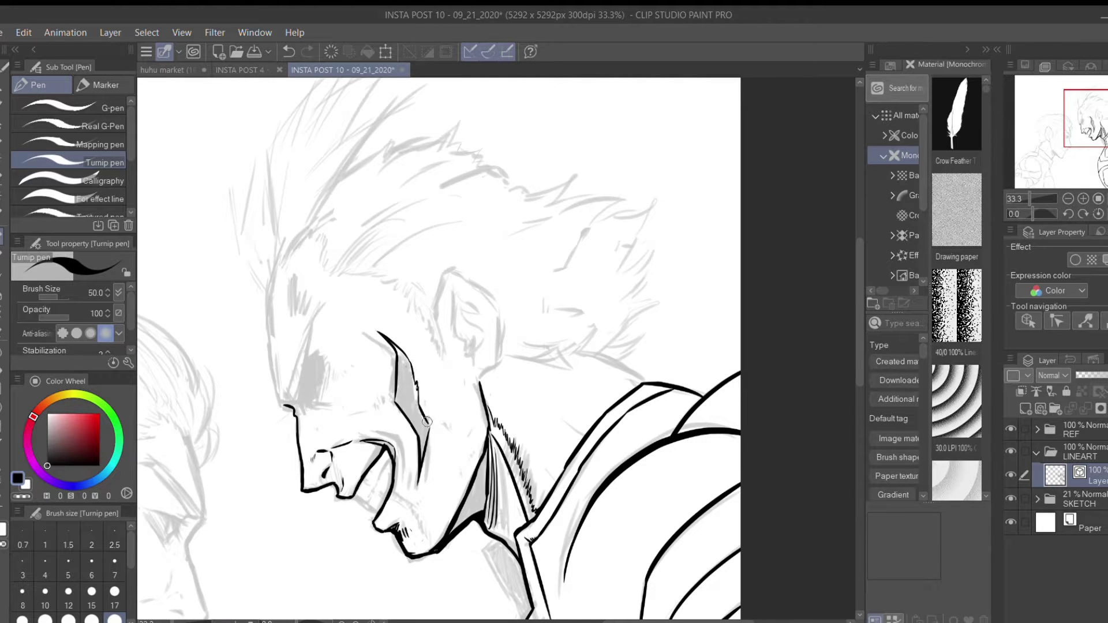
pyautogui.hotkey('ctrl', 'z')
pyautogui.moveTo(375, 432); pyautogui.dragTo(407, 472)
pyautogui.moveTo(476, 452); pyautogui.dragTo(498, 473)
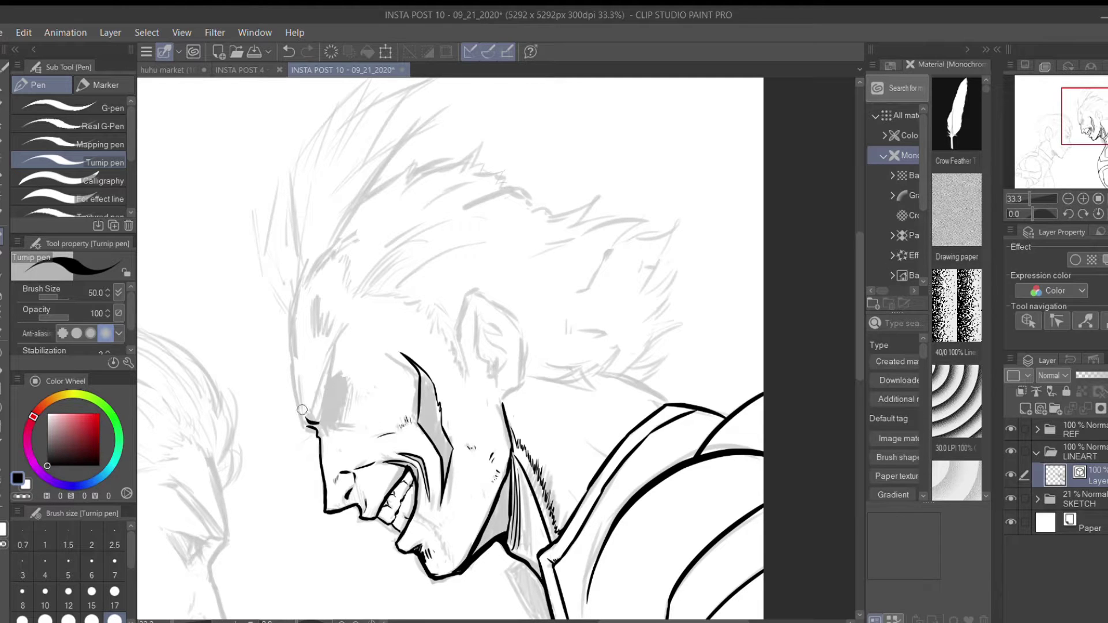
# Ink the brow and eye-socket shadow shapes and the pointed forehead shadow on the spiky-haired character.
pyautogui.moveTo(312, 418); pyautogui.dragTo(333, 349)
pyautogui.moveTo(309, 405); pyautogui.dragTo(341, 326)
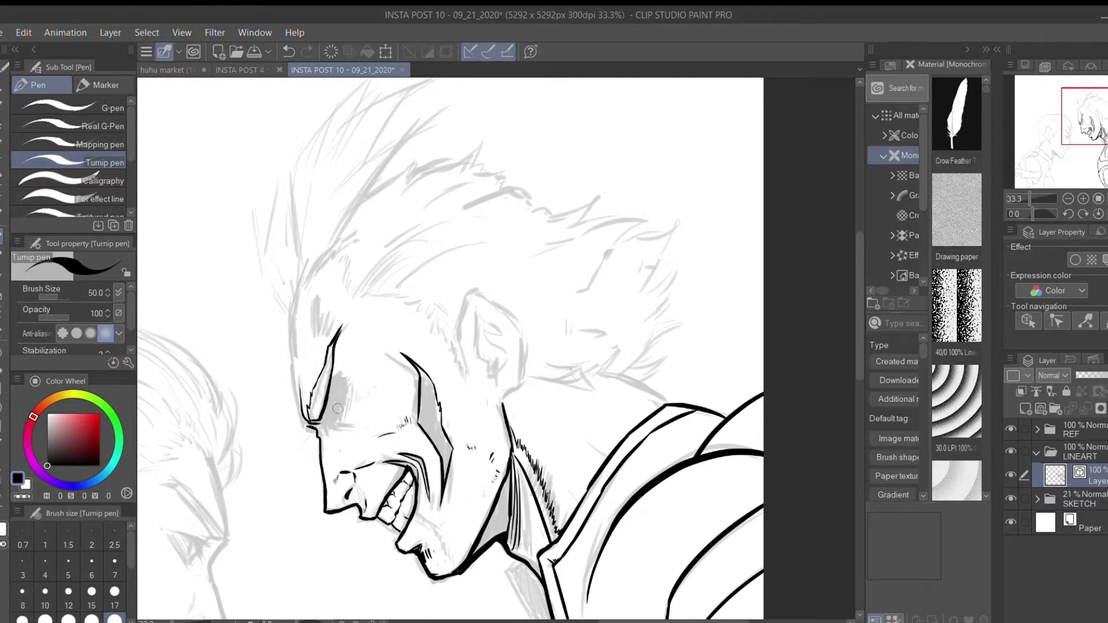
pyautogui.moveTo(350, 385); pyautogui.dragTo(344, 421)
pyautogui.moveTo(316, 283); pyautogui.dragTo(315, 334)
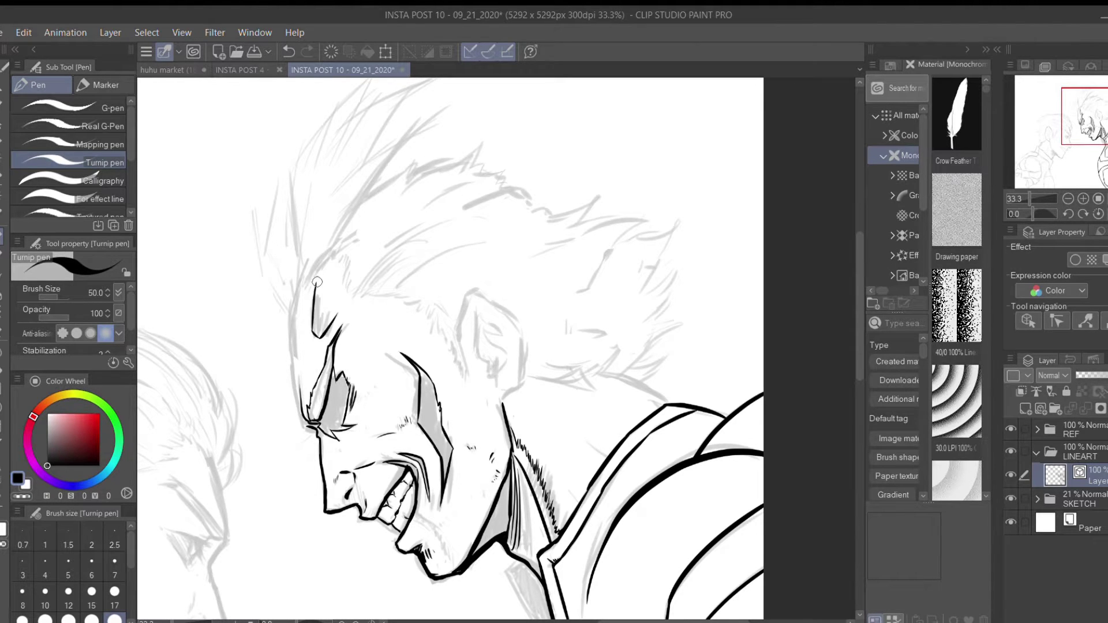
# Ink the forehead contour, the jagged hairline and the ear of the spiky-haired character.
pyautogui.moveTo(310, 430)
pyautogui.mouseDown()
pyautogui.moveTo(294, 290)
pyautogui.moveTo(339, 245)
pyautogui.moveTo(361, 289)
pyautogui.moveTo(440, 338)
pyautogui.moveTo(461, 381)
pyautogui.mouseUp()
pyautogui.moveTo(460, 332)
pyautogui.mouseDown()
pyautogui.moveTo(469, 294)
pyautogui.moveTo(485, 292)
pyautogui.mouseUp()
pyautogui.moveTo(507, 400)
pyautogui.mouseDown()
pyautogui.moveTo(484, 296)
pyautogui.moveTo(514, 326)
pyautogui.moveTo(482, 334)
pyautogui.moveTo(498, 379)
pyautogui.mouseUp()
# Ink the hair strands at the nape and the line running from the neck to the shoulder.
pyautogui.moveTo(485, 323)
pyautogui.mouseDown()
pyautogui.moveTo(500, 348)
pyautogui.moveTo(605, 382)
pyautogui.mouseUp()
pyautogui.moveTo(546, 358)
pyautogui.mouseDown()
pyautogui.moveTo(620, 379)
pyautogui.moveTo(691, 317)
pyautogui.mouseUp()
pyautogui.moveTo(670, 385); pyautogui.dragTo(616, 355)
pyautogui.moveTo(617, 355); pyautogui.dragTo(684, 360)
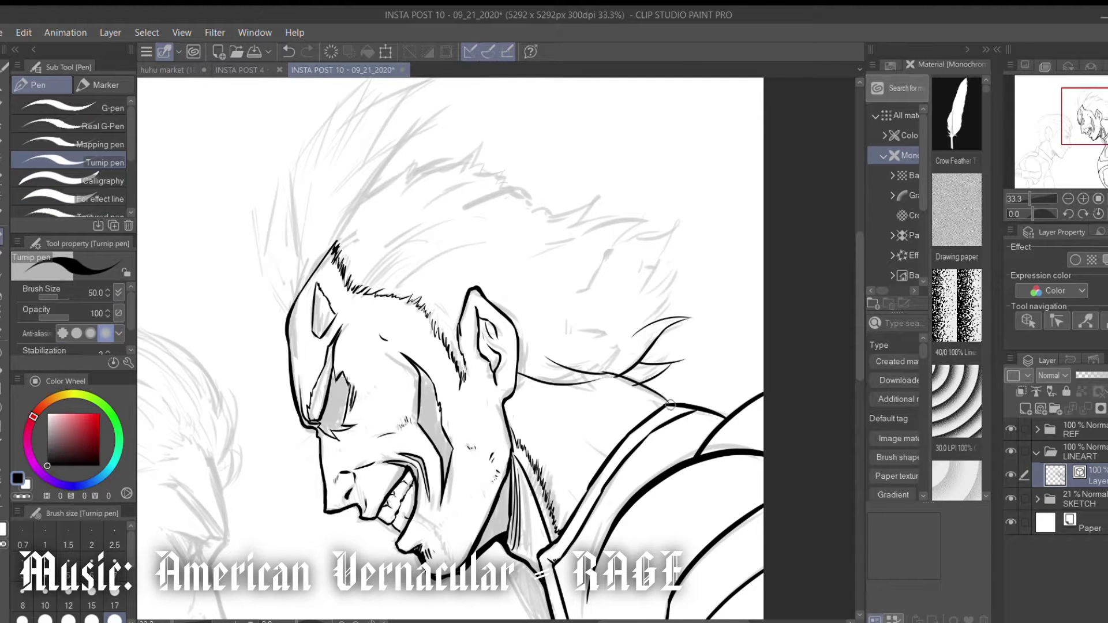
pyautogui.press('e')
pyautogui.click(615, 391)
pyautogui.hotkey('ctrl', 'z')
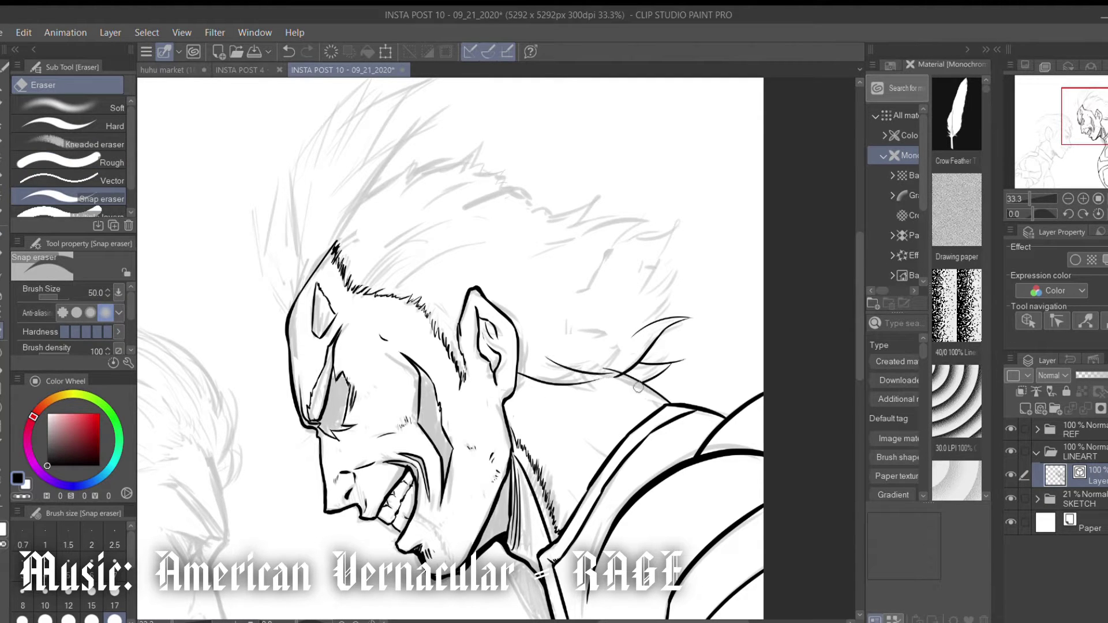
# Ink the tall hair spikes rising from the front of the spiky-haired character's hairline.
pyautogui.press('p')
pyautogui.moveTo(339, 249)
pyautogui.mouseDown()
pyautogui.moveTo(404, 192)
pyautogui.moveTo(343, 390)
pyautogui.mouseUp()
pyautogui.moveTo(274, 462)
pyautogui.mouseDown()
pyautogui.moveTo(252, 418)
pyautogui.moveTo(240, 316)
pyautogui.mouseUp()
pyautogui.moveTo(252, 398)
pyautogui.mouseDown()
pyautogui.moveTo(239, 324)
pyautogui.moveTo(269, 267)
pyautogui.mouseUp()
pyautogui.moveTo(266, 452)
pyautogui.mouseDown()
pyautogui.moveTo(274, 330)
pyautogui.moveTo(323, 205)
pyautogui.moveTo(327, 263)
pyautogui.mouseUp()
# Ink the swept-back outline and jagged tufts along the top and back of the spiky-haired character's hair.
pyautogui.moveTo(347, 349)
pyautogui.mouseDown()
pyautogui.moveTo(410, 301)
pyautogui.moveTo(468, 291)
pyautogui.mouseUp()
pyautogui.moveTo(367, 376); pyautogui.dragTo(404, 355)
pyautogui.moveTo(424, 345)
pyautogui.mouseDown()
pyautogui.moveTo(479, 318)
pyautogui.moveTo(536, 348)
pyautogui.moveTo(588, 332)
pyautogui.moveTo(556, 378)
pyautogui.moveTo(609, 363)
pyautogui.mouseUp()
pyautogui.moveTo(610, 364); pyautogui.dragTo(547, 421)
pyautogui.moveTo(647, 381); pyautogui.dragTo(603, 425)
pyautogui.moveTo(499, 421); pyautogui.dragTo(468, 457)
pyautogui.moveTo(548, 413); pyautogui.dragTo(502, 445)
pyautogui.moveTo(581, 433)
pyautogui.mouseDown()
pyautogui.moveTo(657, 391)
pyautogui.moveTo(641, 394)
pyautogui.mouseUp()
pyautogui.moveTo(592, 471); pyautogui.dragTo(664, 425)
pyautogui.moveTo(664, 425)
pyautogui.mouseDown()
pyautogui.moveTo(632, 484)
pyautogui.moveTo(546, 502)
pyautogui.moveTo(675, 466)
pyautogui.mouseUp()
# Refine the spiky hair with a few additional inked strands.
pyautogui.press('e')
pyautogui.press('e')
pyautogui.press('p')
pyautogui.moveTo(480, 194)
pyautogui.mouseDown()
pyautogui.moveTo(502, 170)
pyautogui.moveTo(434, 277)
pyautogui.mouseUp()
pyautogui.moveTo(471, 237); pyautogui.dragTo(447, 312)
pyautogui.moveTo(489, 271)
pyautogui.mouseDown()
pyautogui.moveTo(456, 346)
pyautogui.moveTo(390, 13)
pyautogui.mouseUp()
pyautogui.moveTo(521, 370)
pyautogui.mouseDown()
pyautogui.moveTo(570, 481)
pyautogui.moveTo(719, 501)
pyautogui.mouseUp()
# Ink the brow, eye, forehead contour and small mark above the brow of the slicked-back-haired character.
pyautogui.press('h')
pyautogui.moveTo(439, 386)
pyautogui.mouseDown()
pyautogui.moveTo(466, 430)
pyautogui.moveTo(494, 335)
pyautogui.moveTo(510, 325)
pyautogui.mouseUp()
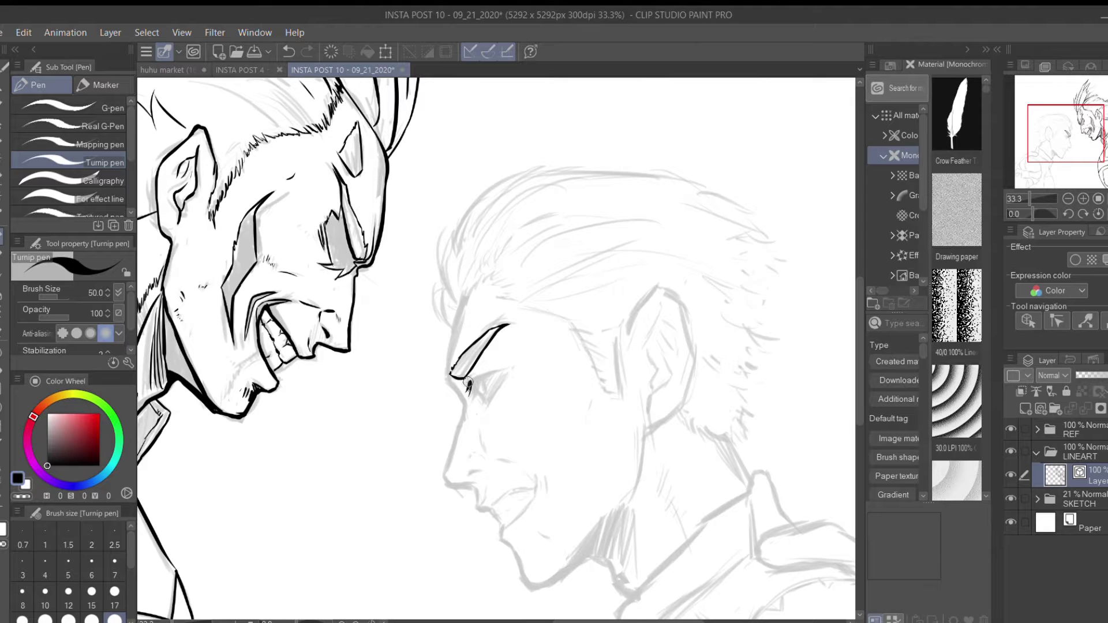
pyautogui.moveTo(496, 372)
pyautogui.mouseDown()
pyautogui.moveTo(487, 407)
pyautogui.moveTo(466, 297)
pyautogui.mouseUp()
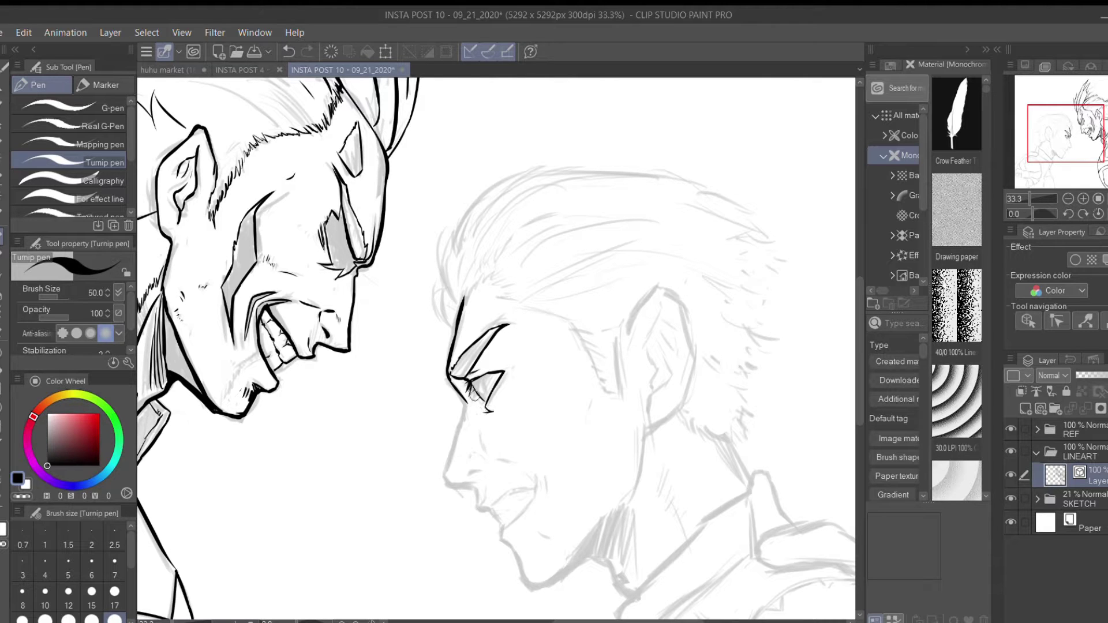
pyautogui.moveTo(527, 331); pyautogui.dragTo(545, 333)
# Ink the nose, grinning mouth and chin profile of the slicked-back-haired character.
pyautogui.moveTo(467, 409); pyautogui.dragTo(443, 475)
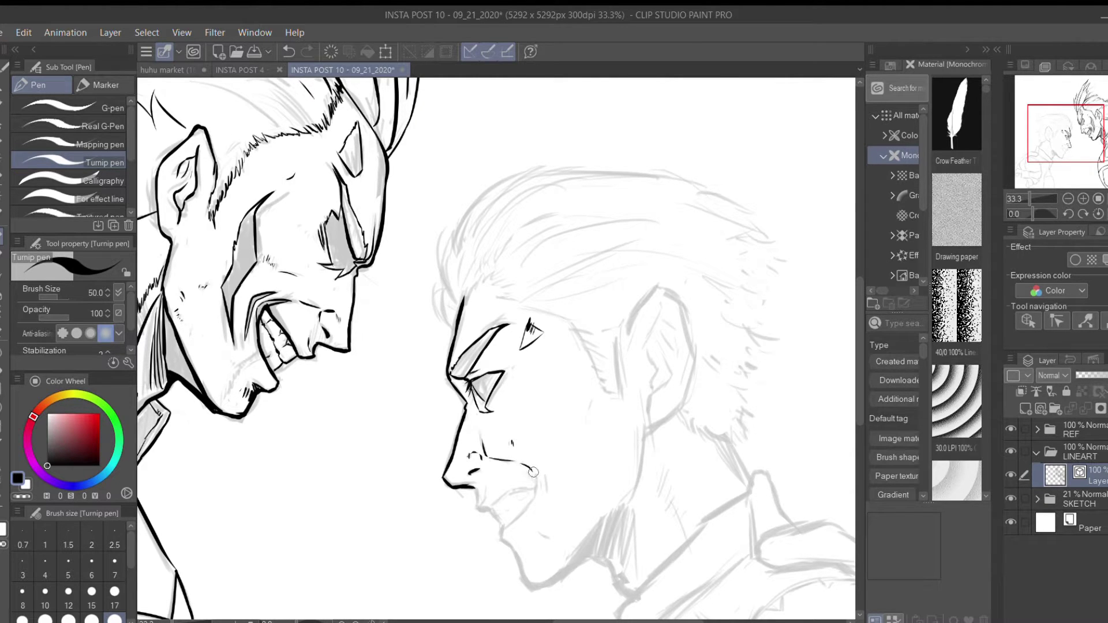
pyautogui.moveTo(473, 490)
pyautogui.mouseDown()
pyautogui.moveTo(490, 514)
pyautogui.moveTo(535, 481)
pyautogui.mouseUp()
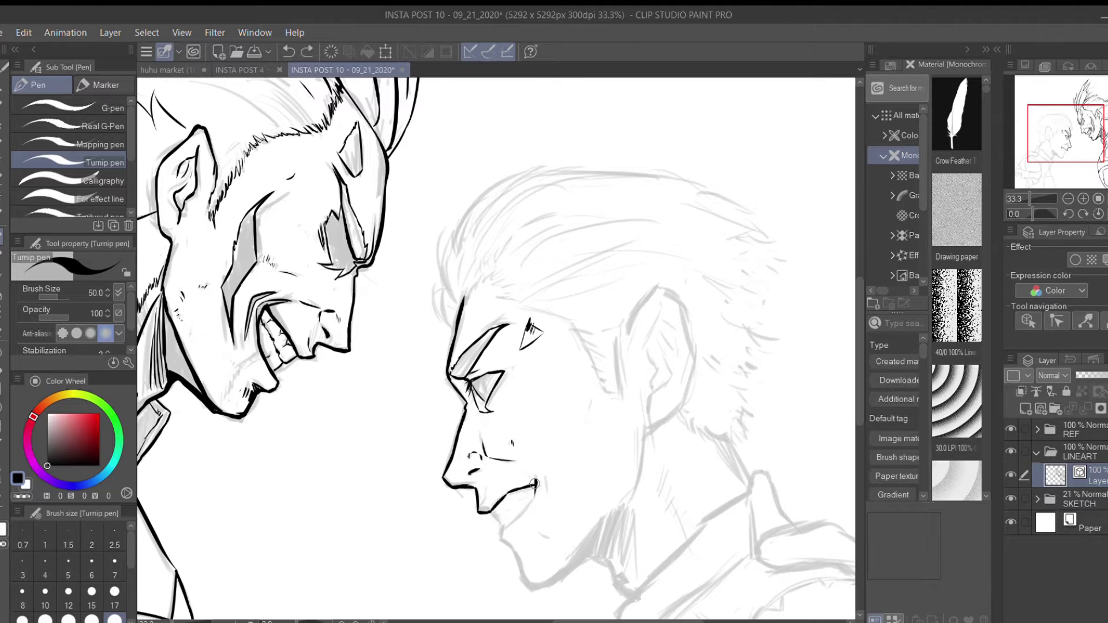
pyautogui.scroll(-1, 540, 509)
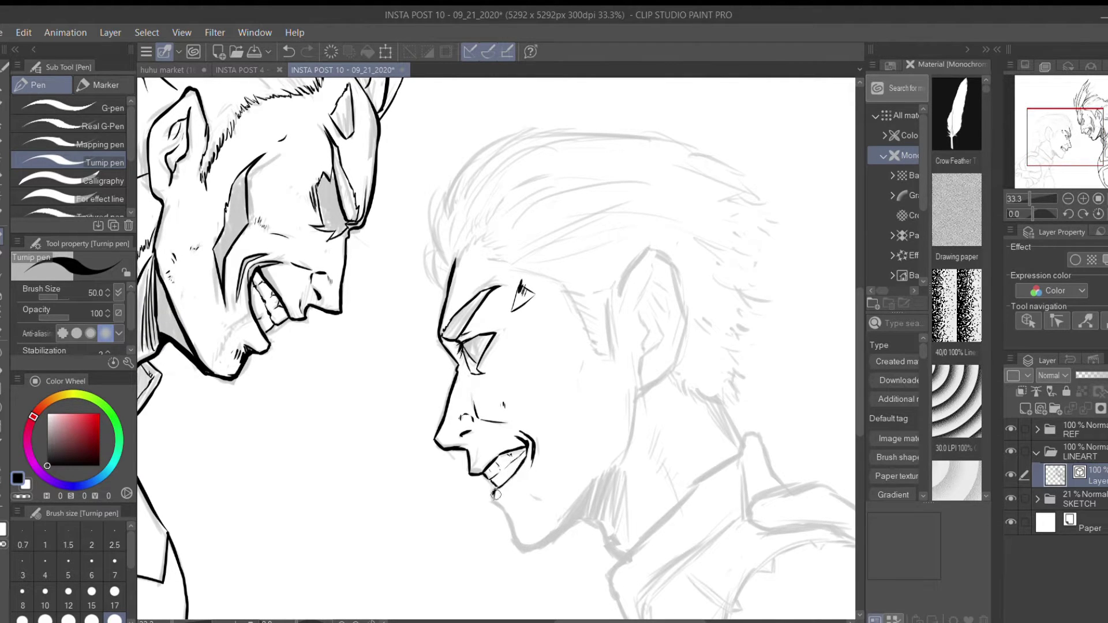
pyautogui.moveTo(509, 518)
pyautogui.mouseDown()
pyautogui.moveTo(554, 536)
pyautogui.moveTo(578, 520)
pyautogui.mouseUp()
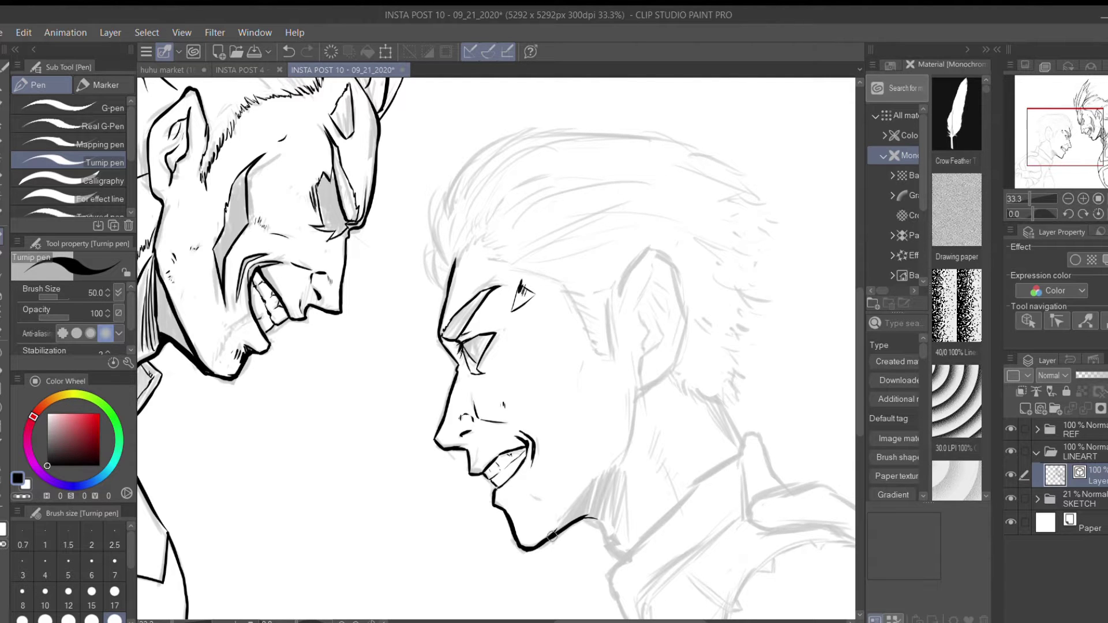
# Ink the jaw and neck shadow, the line in front of the ear and the chin mark.
pyautogui.moveTo(638, 395)
pyautogui.mouseDown()
pyautogui.moveTo(628, 453)
pyautogui.moveTo(577, 522)
pyautogui.moveTo(630, 569)
pyautogui.mouseUp()
pyautogui.hotkey('ctrl', 'z')
pyautogui.moveTo(620, 459)
pyautogui.mouseDown()
pyautogui.moveTo(603, 539)
pyautogui.moveTo(605, 528)
pyautogui.mouseUp()
pyautogui.moveTo(622, 282)
pyautogui.mouseDown()
pyautogui.moveTo(610, 361)
pyautogui.moveTo(574, 395)
pyautogui.mouseUp()
pyautogui.moveTo(532, 492); pyautogui.dragTo(542, 500)
pyautogui.scroll(1, 520, 488)
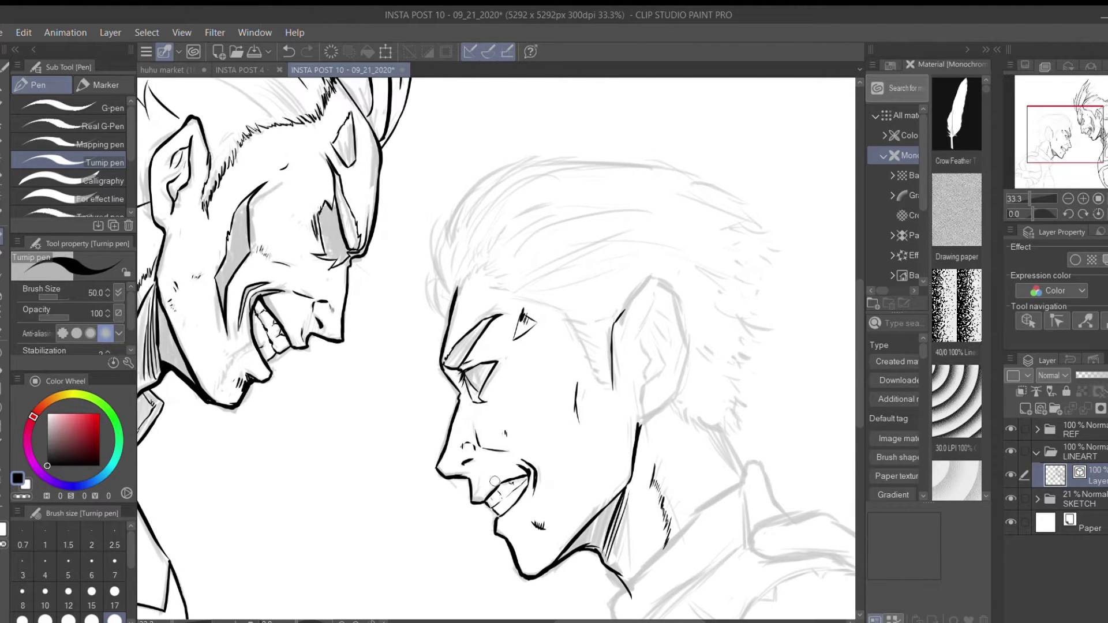
# Ink the hairline, sideburn and front outline of the slicked-back hair.
pyautogui.moveTo(502, 369)
pyautogui.mouseDown()
pyautogui.moveTo(519, 479)
pyautogui.moveTo(479, 456)
pyautogui.mouseUp()
pyautogui.moveTo(401, 367)
pyautogui.mouseDown()
pyautogui.moveTo(412, 387)
pyautogui.moveTo(419, 341)
pyautogui.mouseUp()
pyautogui.moveTo(436, 381); pyautogui.dragTo(430, 262)
pyautogui.moveTo(405, 358)
pyautogui.mouseDown()
pyautogui.moveTo(424, 315)
pyautogui.moveTo(534, 225)
pyautogui.mouseUp()
pyautogui.hotkey('ctrl', 'z')
pyautogui.moveTo(460, 259)
pyautogui.mouseDown()
pyautogui.moveTo(534, 237)
pyautogui.moveTo(595, 242)
pyautogui.mouseUp()
pyautogui.moveTo(433, 378)
pyautogui.mouseDown()
pyautogui.moveTo(479, 349)
pyautogui.moveTo(516, 386)
pyautogui.mouseUp()
pyautogui.press('h')
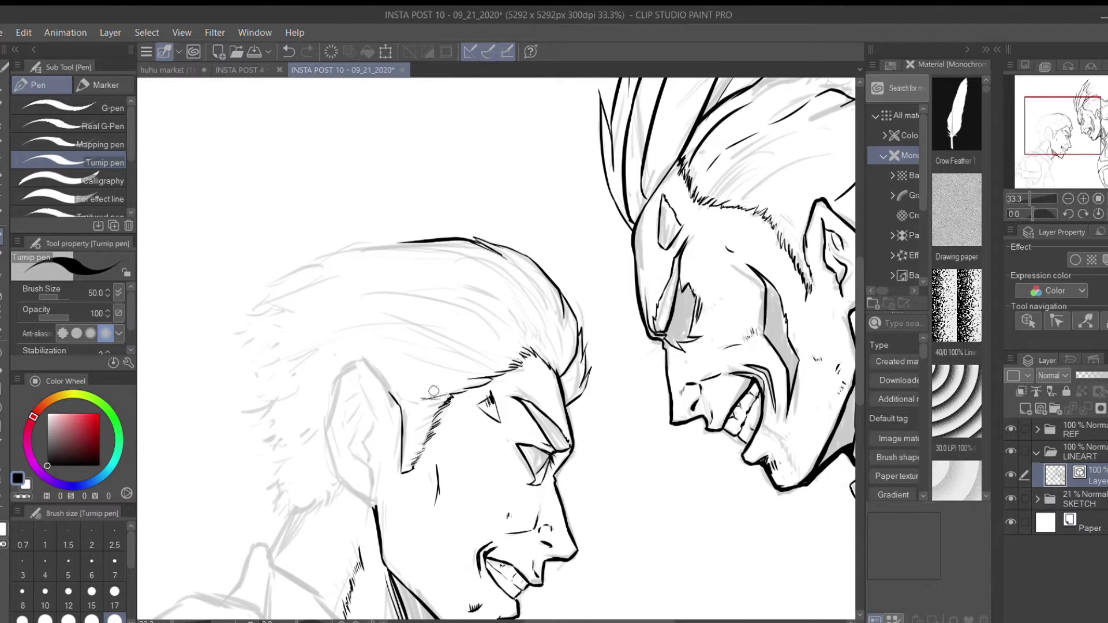
# Add flowing inner strands sweeping back from the hairline of the slicked-back hair.
pyautogui.press('h')
pyautogui.moveTo(536, 399); pyautogui.dragTo(584, 379)
pyautogui.moveTo(522, 381); pyautogui.dragTo(600, 341)
pyautogui.moveTo(476, 355); pyautogui.dragTo(530, 324)
pyautogui.moveTo(472, 346); pyautogui.dragTo(503, 312)
pyautogui.moveTo(450, 364)
pyautogui.mouseDown()
pyautogui.moveTo(456, 315)
pyautogui.moveTo(447, 355)
pyautogui.mouseUp()
pyautogui.moveTo(623, 496); pyautogui.dragTo(552, 410)
# Ink the outer contour and inner folds of the slicked-back-haired character's ear.
pyautogui.moveTo(547, 415); pyautogui.dragTo(572, 404)
pyautogui.moveTo(549, 281); pyautogui.dragTo(585, 326)
pyautogui.moveTo(571, 403); pyautogui.dragTo(586, 326)
pyautogui.moveTo(549, 399); pyautogui.dragTo(565, 362)
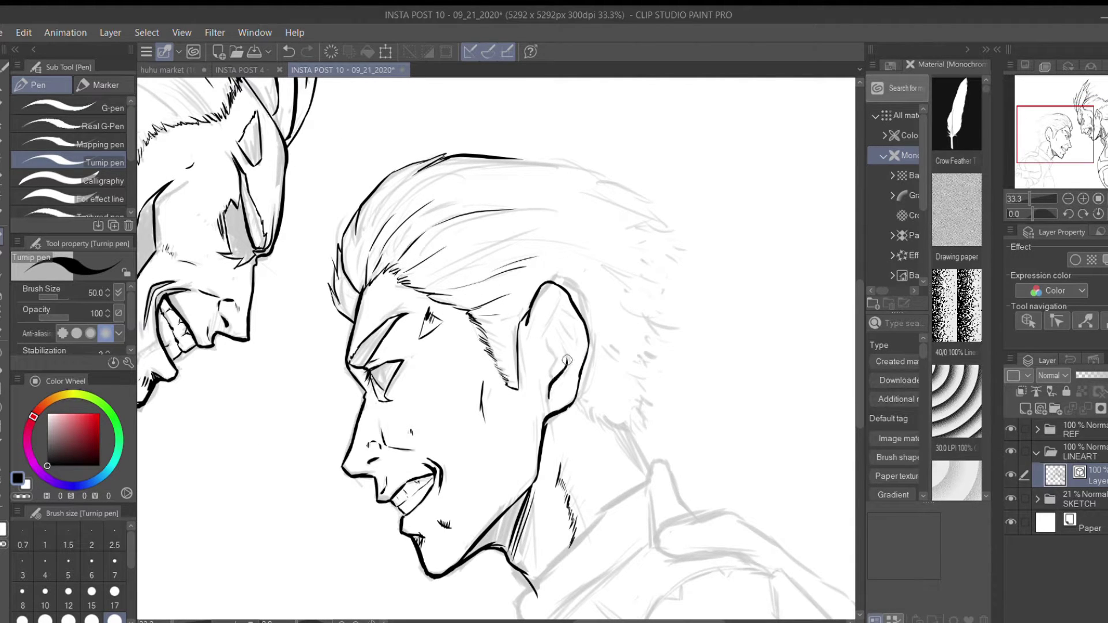
pyautogui.moveTo(563, 293); pyautogui.dragTo(548, 362)
pyautogui.moveTo(574, 315); pyautogui.dragTo(559, 342)
pyautogui.moveTo(571, 342); pyautogui.dragTo(524, 321)
pyautogui.moveTo(542, 366); pyautogui.dragTo(532, 401)
# Extend the crown outline of the slicked-back hair toward the back of the head.
pyautogui.moveTo(535, 374)
pyautogui.mouseDown()
pyautogui.moveTo(837, 519)
pyautogui.moveTo(812, 542)
pyautogui.mouseUp()
pyautogui.moveTo(440, 155); pyautogui.dragTo(571, 203)
pyautogui.moveTo(561, 361)
pyautogui.mouseDown()
pyautogui.moveTo(494, 144)
pyautogui.moveTo(466, 191)
pyautogui.mouseUp()
# Ink the neckline and pointed standing collar of the slicked-back-haired character, cleaning up the strokes.
pyautogui.moveTo(367, 548)
pyautogui.mouseDown()
pyautogui.moveTo(377, 496)
pyautogui.moveTo(358, 418)
pyautogui.moveTo(476, 313)
pyautogui.moveTo(483, 374)
pyautogui.mouseUp()
pyautogui.press('e')
pyautogui.press('p')
pyautogui.moveTo(473, 309)
pyautogui.mouseDown()
pyautogui.moveTo(481, 319)
pyautogui.moveTo(490, 284)
pyautogui.mouseUp()
pyautogui.moveTo(490, 285); pyautogui.dragTo(532, 386)
pyautogui.moveTo(462, 295); pyautogui.dragTo(499, 359)
pyautogui.press('e')
pyautogui.press('p')
# Reduce the pen's brush size to 30 and ink the ragged hair outline at the back of the head.
pyautogui.press('[')
pyautogui.press('[')
pyautogui.moveTo(520, 246); pyautogui.dragTo(519, 362)
pyautogui.moveTo(436, 290); pyautogui.dragTo(508, 321)
pyautogui.press('h')
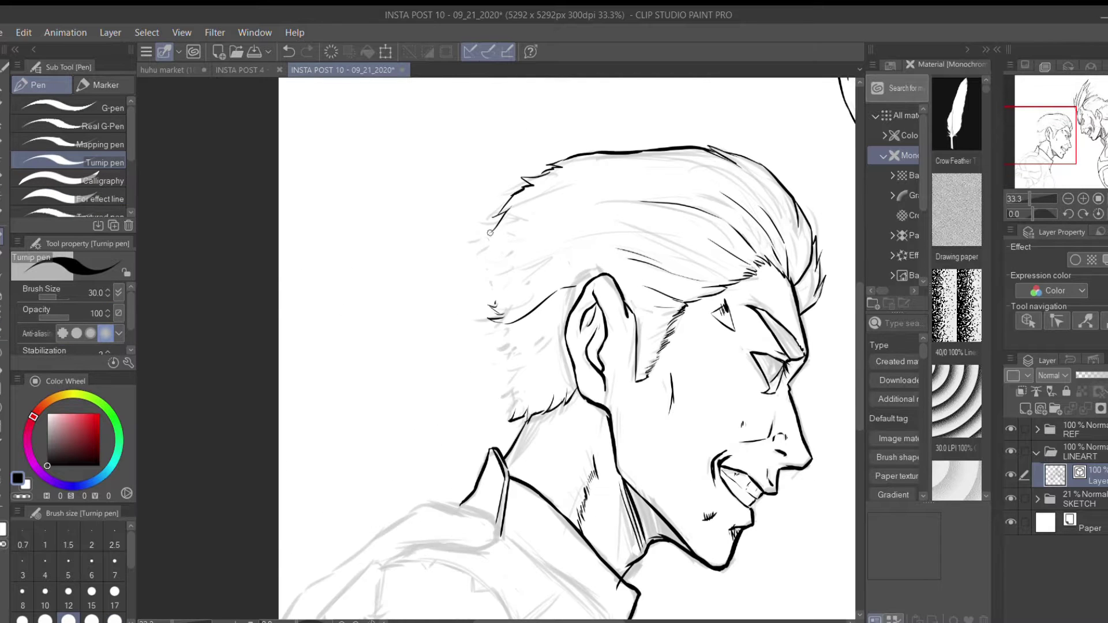
pyautogui.moveTo(495, 237); pyautogui.dragTo(490, 277)
# Ink the jacket's front edge, the chest panel seam and the chest contour of the slicked-back-haired character.
pyautogui.moveTo(555, 349)
pyautogui.mouseDown()
pyautogui.moveTo(511, 411)
pyautogui.moveTo(485, 219)
pyautogui.mouseUp()
pyautogui.press('h')
pyautogui.moveTo(485, 347); pyautogui.dragTo(516, 437)
pyautogui.moveTo(452, 455)
pyautogui.mouseDown()
pyautogui.moveTo(501, 497)
pyautogui.moveTo(515, 600)
pyautogui.mouseUp()
pyautogui.click(441, 458)
pyautogui.hotkey('ctrl', 'z')
pyautogui.moveTo(437, 484); pyautogui.dragTo(416, 545)
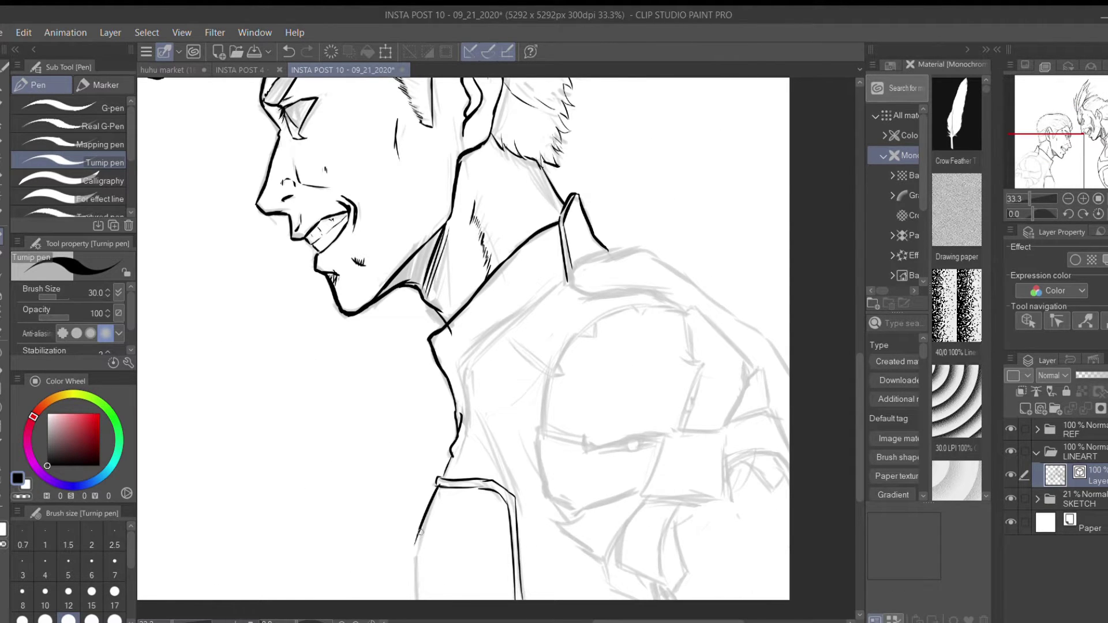
# Ink the jacket's inner collar edge as a doubled line running down the front.
pyautogui.moveTo(462, 415); pyautogui.dragTo(405, 499)
pyautogui.moveTo(402, 456)
pyautogui.mouseDown()
pyautogui.moveTo(462, 395)
pyautogui.moveTo(449, 407)
pyautogui.mouseUp()
pyautogui.hotkey('ctrl', 'z')
pyautogui.moveTo(508, 361); pyautogui.dragTo(443, 410)
pyautogui.moveTo(409, 445); pyautogui.dragTo(397, 531)
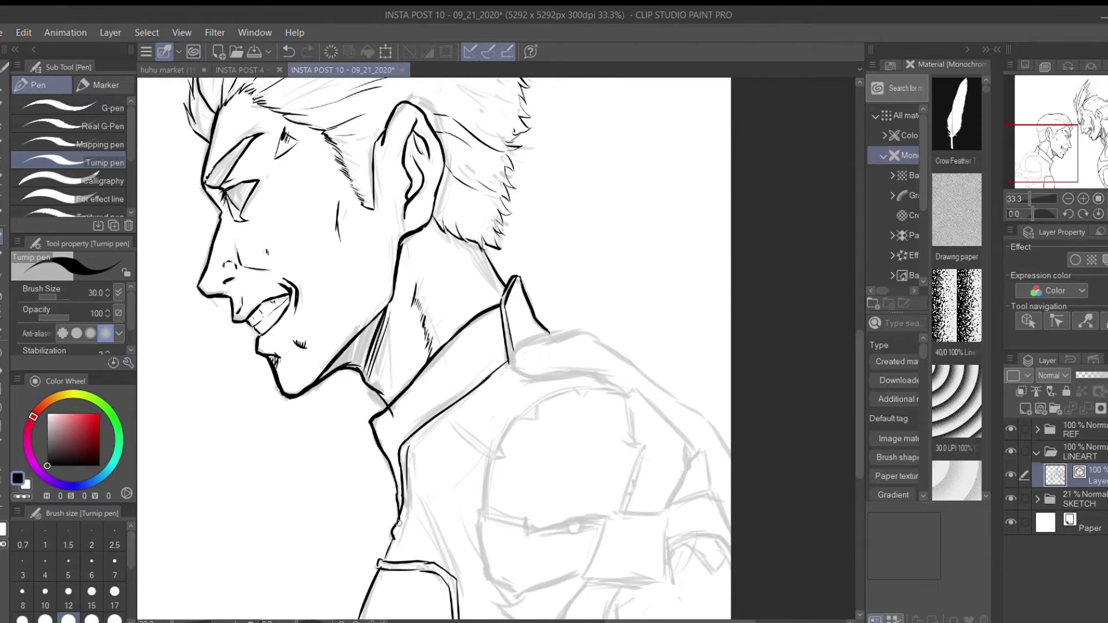
pyautogui.moveTo(407, 442); pyautogui.dragTo(516, 368)
# Ink the short seam lines branching from the jacket collar across the chest.
pyautogui.moveTo(450, 417)
pyautogui.mouseDown()
pyautogui.moveTo(507, 461)
pyautogui.moveTo(491, 431)
pyautogui.mouseUp()
pyautogui.moveTo(402, 462); pyautogui.dragTo(439, 522)
pyautogui.hotkey('ctrl', 'z')
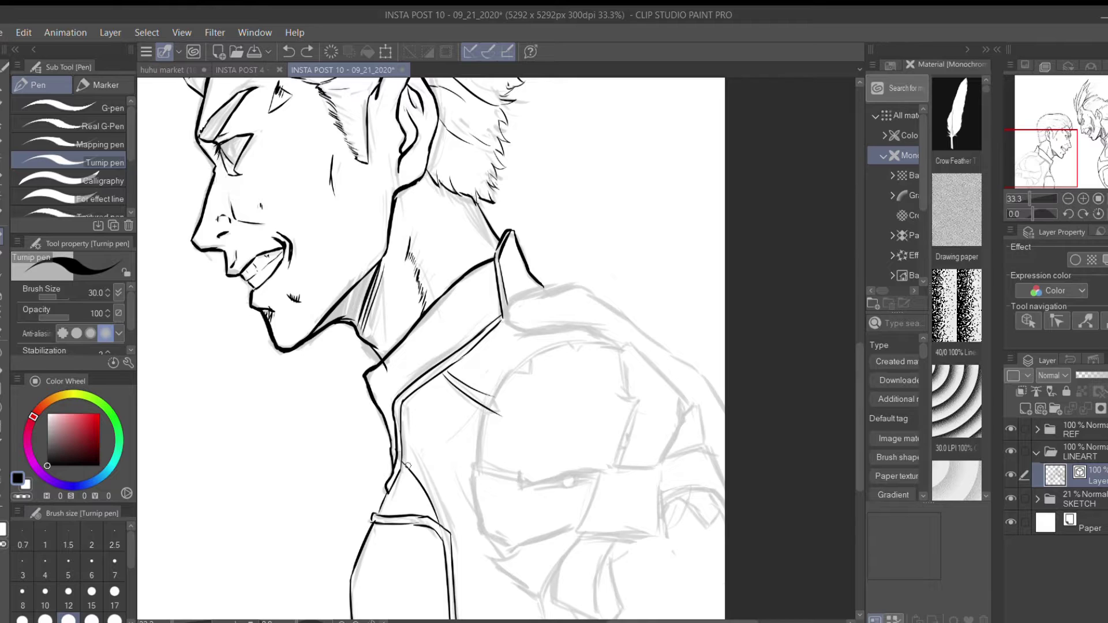
pyautogui.moveTo(415, 484); pyautogui.dragTo(291, 507)
# Ink the narrow crack on the shoulder pad and place a rotated copy of it along the pad's lower seam.
pyautogui.moveTo(493, 485); pyautogui.dragTo(512, 423)
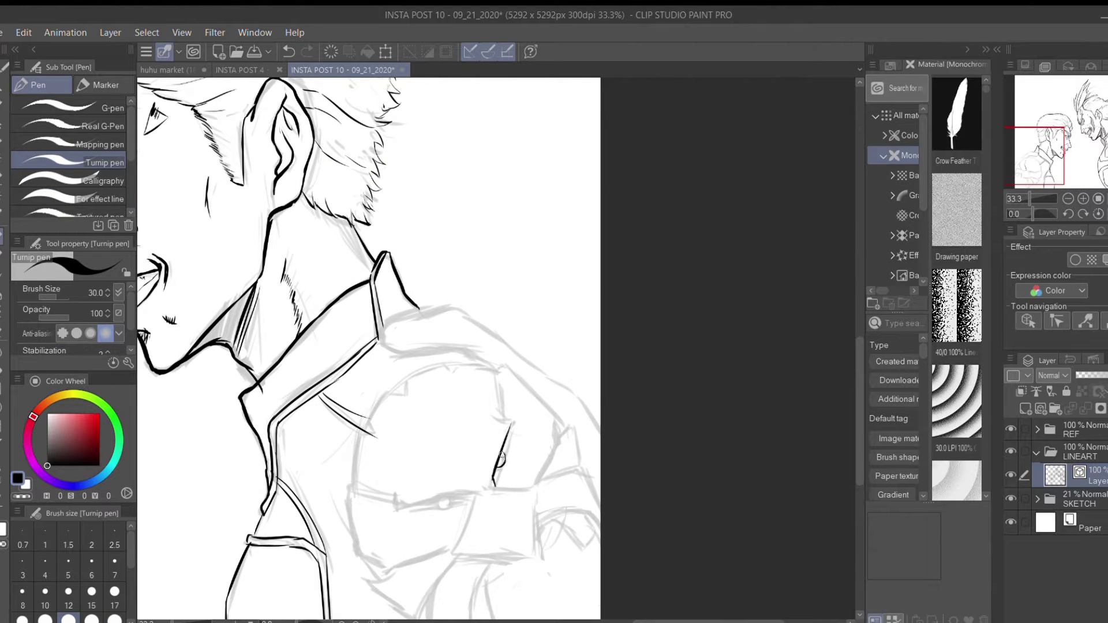
pyautogui.press('m')
pyautogui.moveTo(494, 484); pyautogui.dragTo(516, 420)
pyautogui.hotkey('ctrl', 't')
pyautogui.moveTo(508, 471)
pyautogui.mouseDown()
pyautogui.moveTo(519, 492)
pyautogui.moveTo(505, 487)
pyautogui.mouseUp()
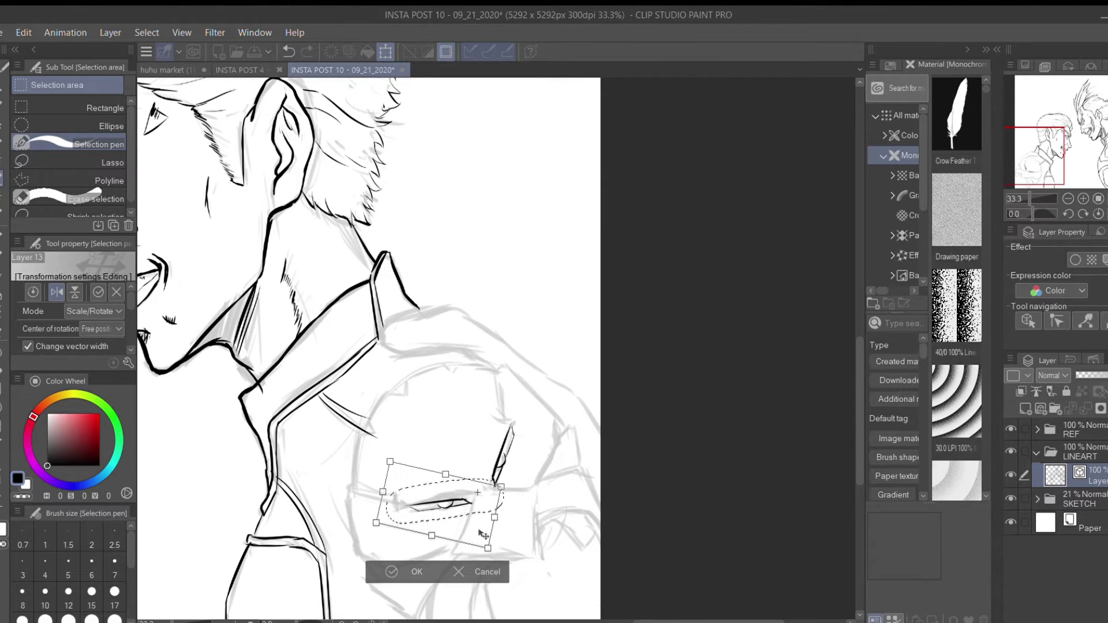
pyautogui.click(398, 568)
pyautogui.hotkey('ctrl', 'd')
pyautogui.press('p')
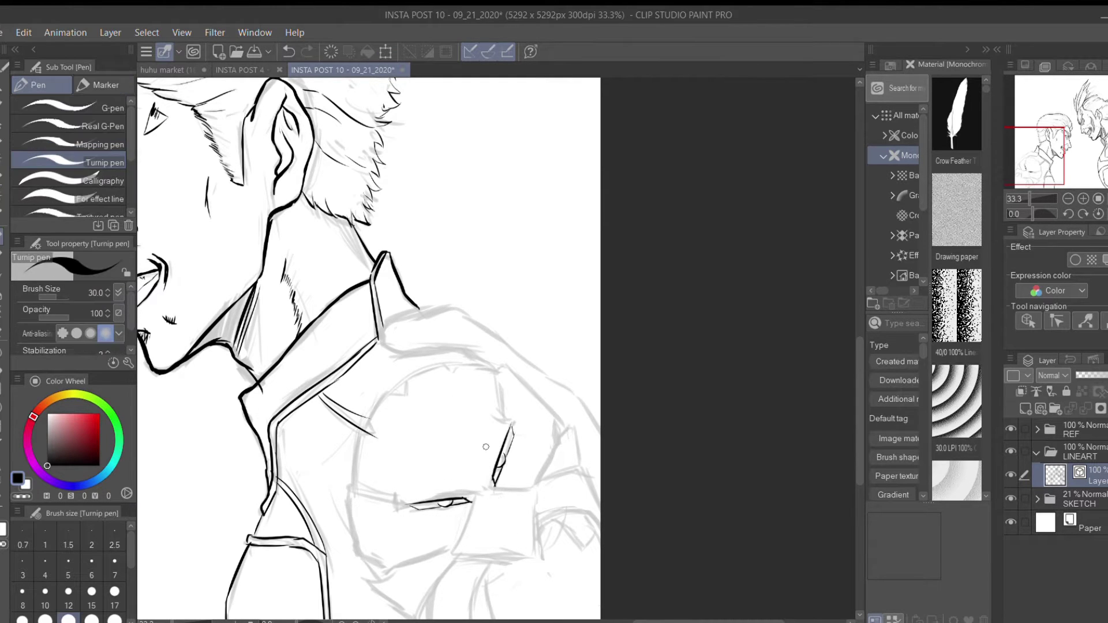
# Ink the round shoulder pad's notched outline and lower seam, trimming the overshooting line ends.
pyautogui.hotkey('ctrl', 'z')
pyautogui.moveTo(349, 492)
pyautogui.mouseDown()
pyautogui.moveTo(405, 493)
pyautogui.moveTo(363, 427)
pyautogui.mouseUp()
pyautogui.press('e')
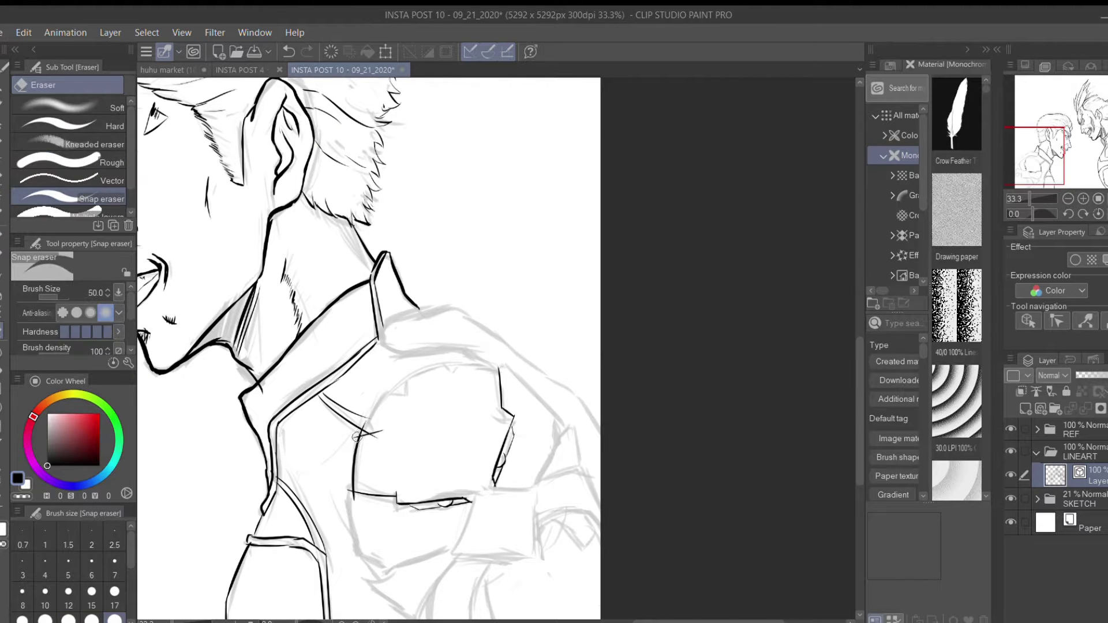
pyautogui.press('p')
pyautogui.press('e')
pyautogui.moveTo(370, 420)
pyautogui.mouseDown()
pyautogui.moveTo(363, 407)
pyautogui.moveTo(400, 382)
pyautogui.moveTo(459, 361)
pyautogui.moveTo(501, 367)
pyautogui.moveTo(505, 387)
pyautogui.moveTo(563, 418)
pyautogui.mouseUp()
pyautogui.press('p')
pyautogui.press('e')
pyautogui.press('p')
pyautogui.press('e')
pyautogui.press('p')
pyautogui.press('e')
pyautogui.press('p')
# Ink the shoulder pad's curved outer side and the band beneath its lower seam.
pyautogui.moveTo(563, 419); pyautogui.dragTo(577, 353)
pyautogui.moveTo(363, 431); pyautogui.dragTo(404, 435)
pyautogui.moveTo(377, 495)
pyautogui.mouseDown()
pyautogui.moveTo(414, 508)
pyautogui.moveTo(476, 485)
pyautogui.mouseUp()
pyautogui.press('e')
pyautogui.press('p')
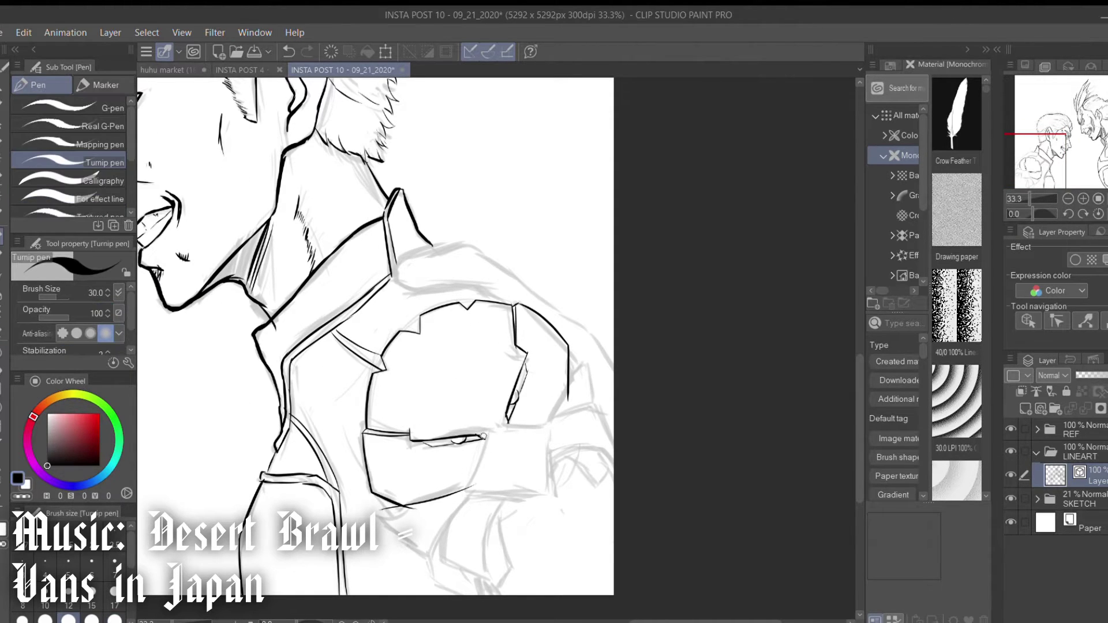
# Ink the four-sided corner panel at the end of the shoulder pad's lower band.
pyautogui.moveTo(475, 492)
pyautogui.mouseDown()
pyautogui.moveTo(560, 501)
pyautogui.moveTo(554, 420)
pyautogui.mouseUp()
pyautogui.hotkey('ctrl', 'z')
pyautogui.moveTo(560, 503); pyautogui.dragTo(554, 420)
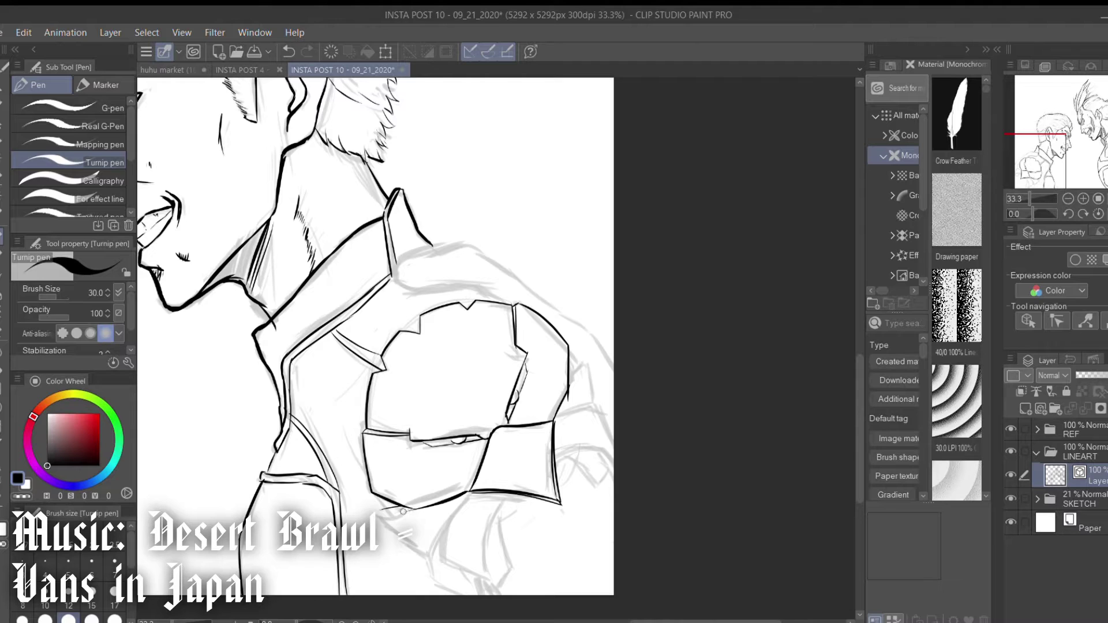
# Ink the pointed flap below the shoulder pad and the pointed fold beside its outer edge, and start the second lower flap.
pyautogui.moveTo(424, 496); pyautogui.dragTo(463, 576)
pyautogui.hotkey('ctrl', 'z')
pyautogui.moveTo(376, 499); pyautogui.dragTo(428, 563)
pyautogui.moveTo(554, 419)
pyautogui.mouseDown()
pyautogui.moveTo(606, 405)
pyautogui.moveTo(581, 350)
pyautogui.mouseUp()
pyautogui.press('e')
pyautogui.press('p')
pyautogui.moveTo(444, 506); pyautogui.dragTo(453, 573)
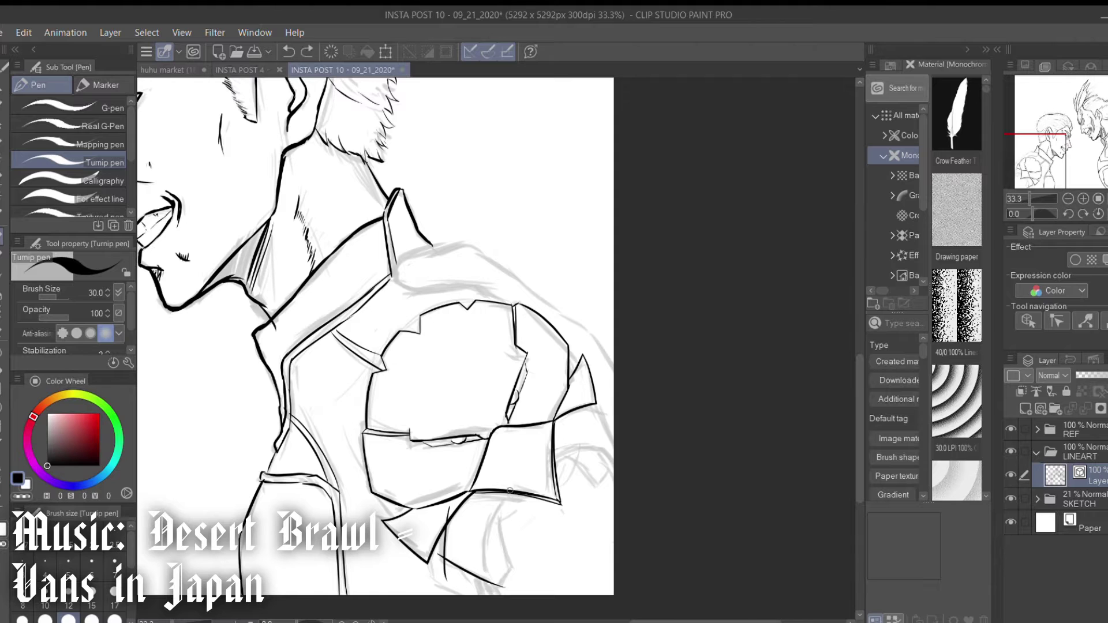
# Ink the remaining hanging flaps and side folds around the shoulder pad plus the shoulder outline, trimming stray ends.
pyautogui.press('e')
pyautogui.press('p')
pyautogui.moveTo(612, 446); pyautogui.dragTo(556, 453)
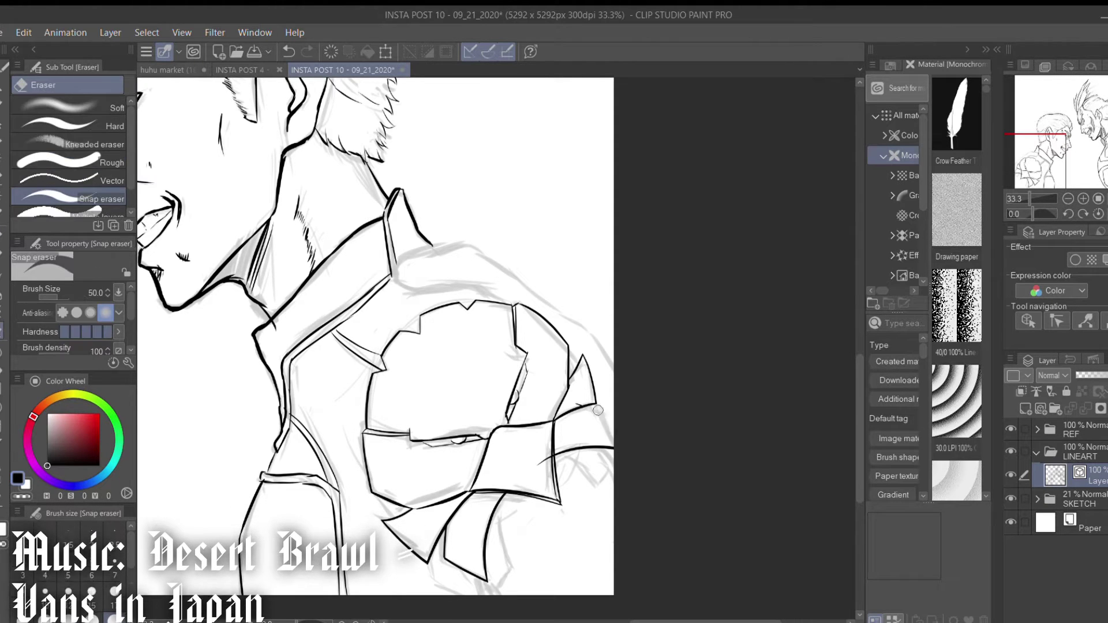
pyautogui.moveTo(498, 501); pyautogui.dragTo(518, 574)
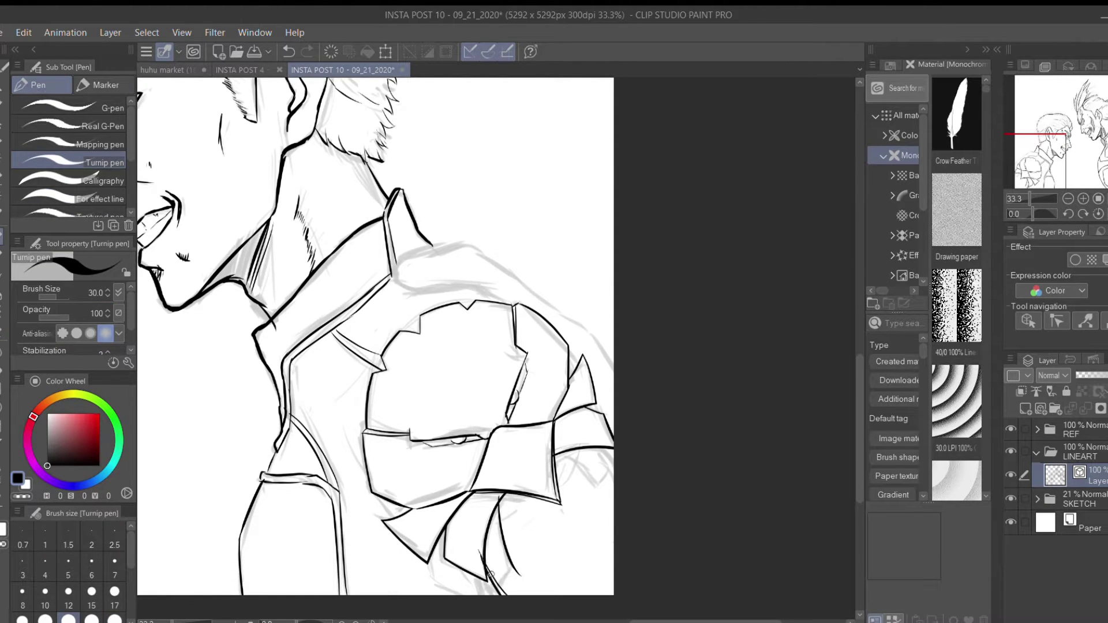
pyautogui.press('e')
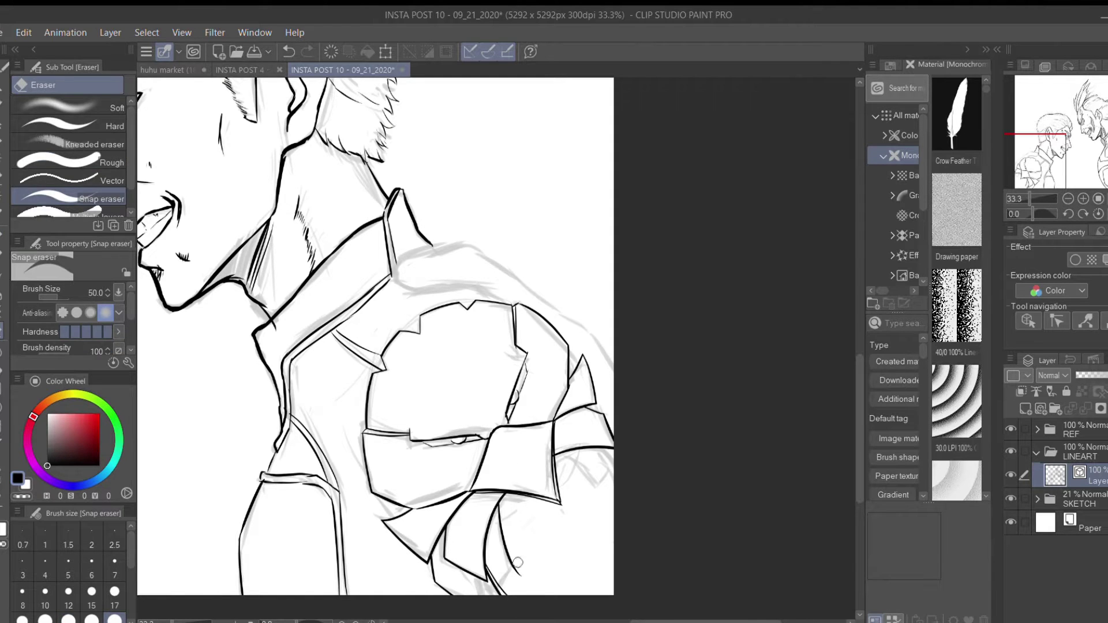
pyautogui.press('p')
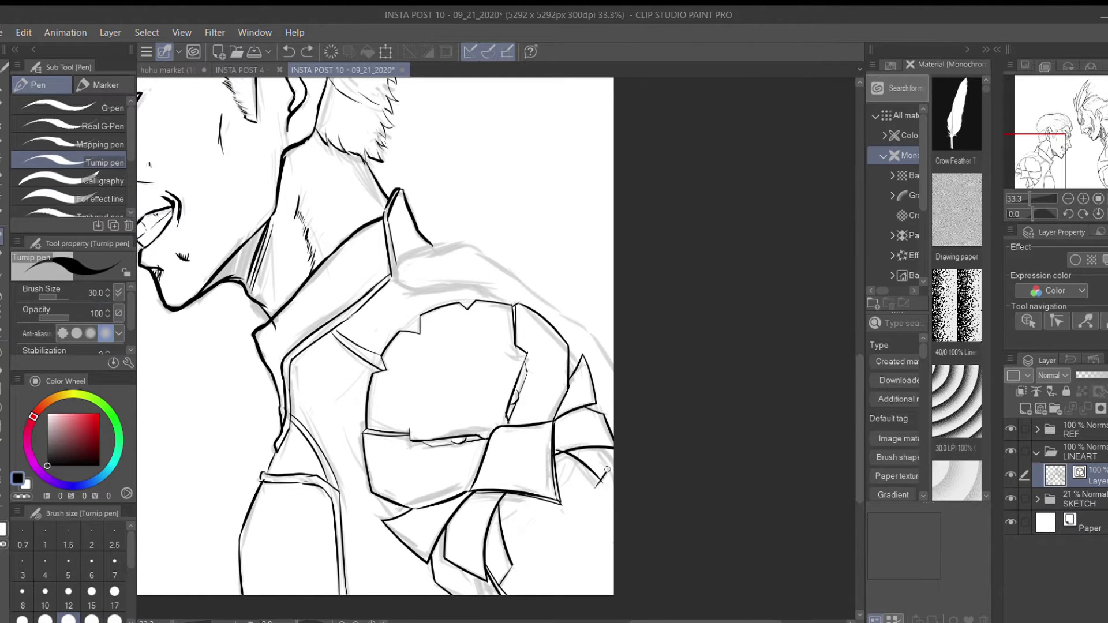
pyautogui.press('e')
pyautogui.click(563, 447)
pyautogui.press('p')
pyautogui.moveTo(478, 292); pyautogui.dragTo(915, 542)
# Add a new layer in the LINEART folder and fill the eye sockets and cheek marking of both faces solid black.
pyautogui.click(1026, 409)
pyautogui.click(6, 366)
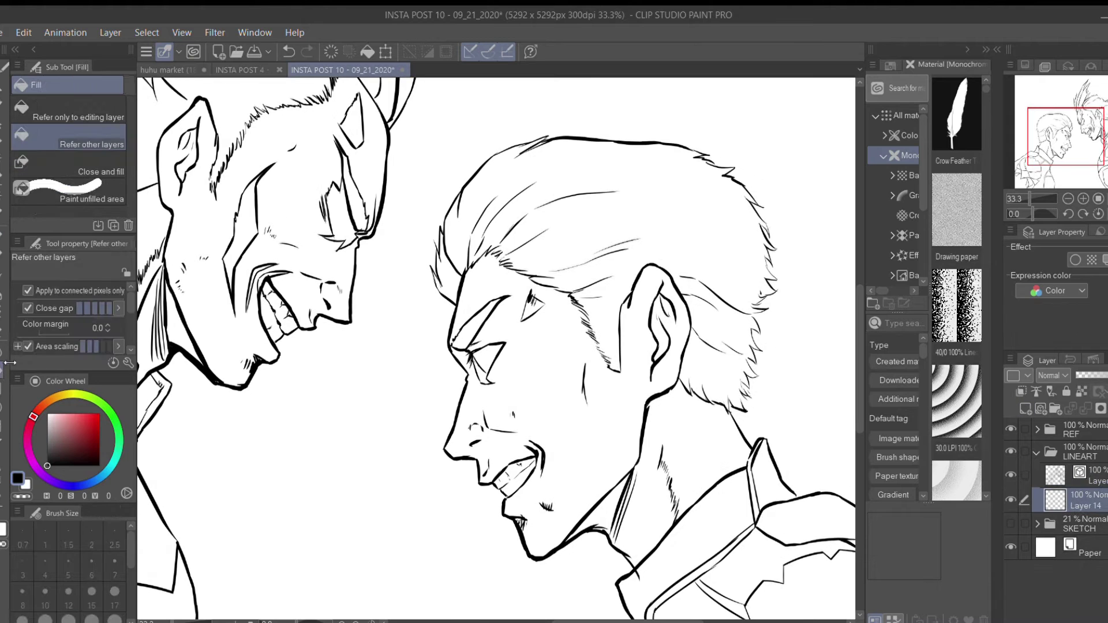
pyautogui.click(246, 237)
pyautogui.click(339, 223)
pyautogui.click(484, 360)
pyautogui.click(533, 306)
pyautogui.hotkey('ctrl', 'z')
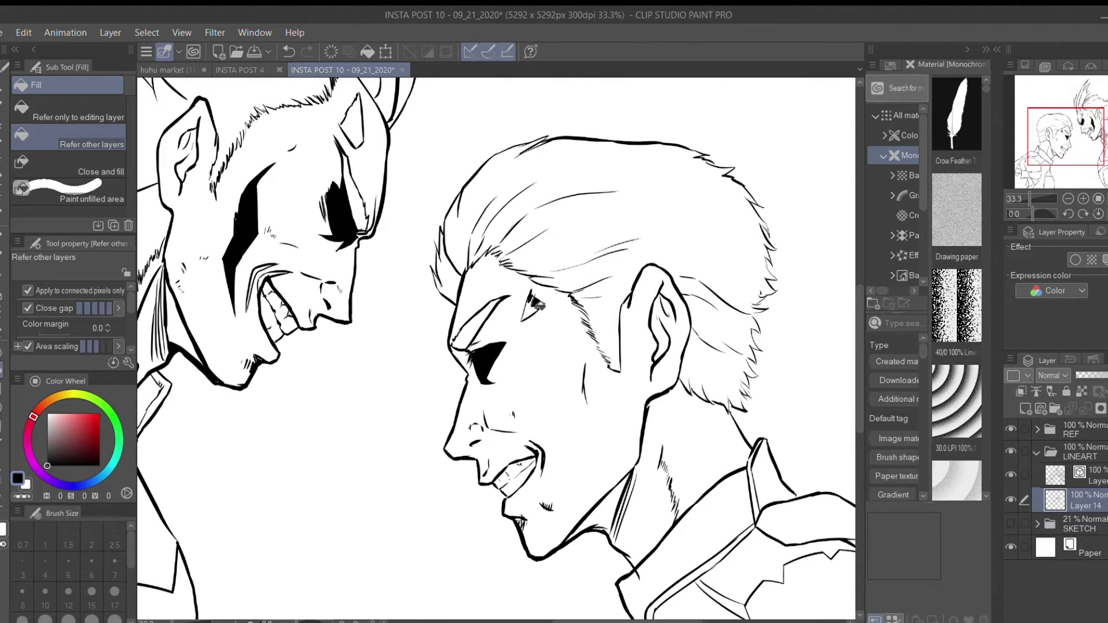
# Fill the brow marks and the shadows under both characters' jaws with black.
pyautogui.moveTo(521, 481); pyautogui.dragTo(465, 465)
pyautogui.click(541, 490)
pyautogui.hotkey('ctrl', 'z')
pyautogui.scroll(-1, 543, 492)
pyautogui.moveTo(543, 491); pyautogui.dragTo(482, 408)
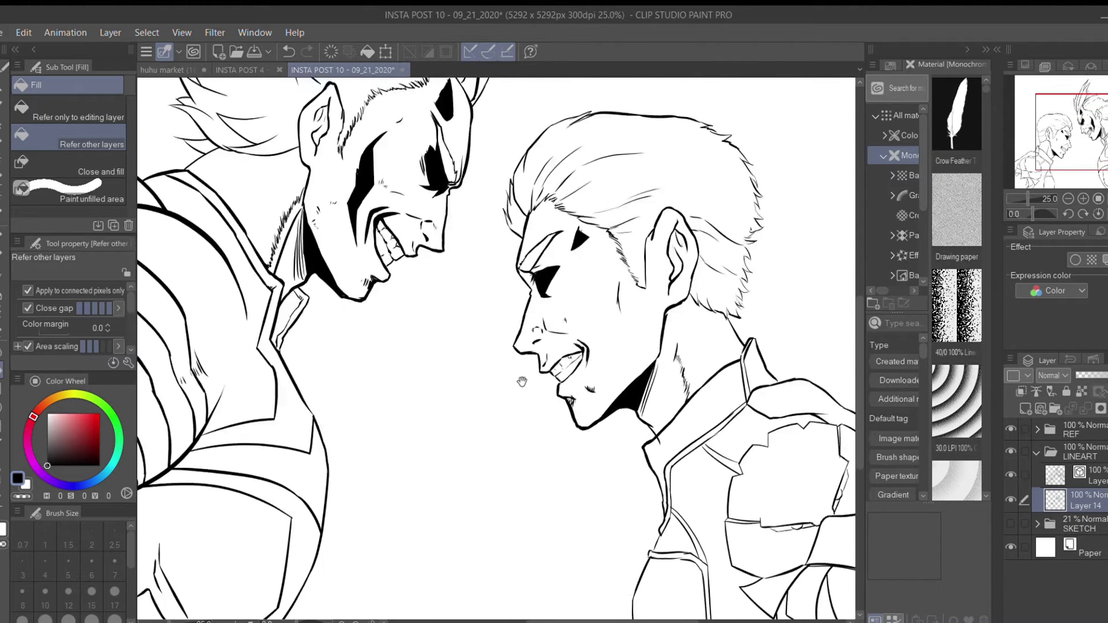
pyautogui.press('h')
pyautogui.scroll(-2, 522, 385)
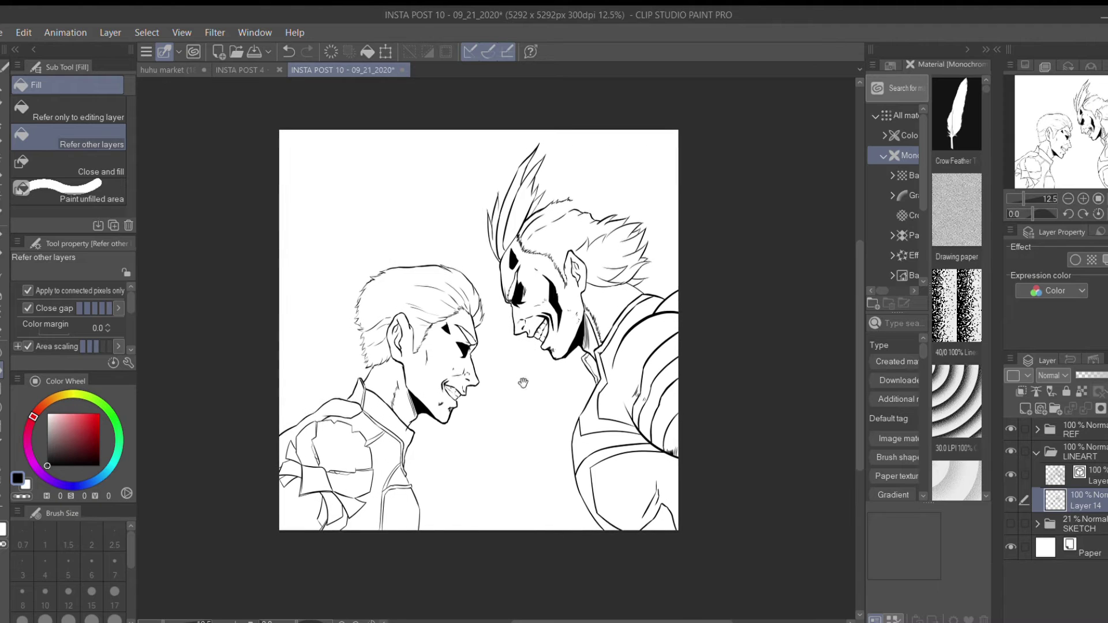
# Create a COLOR folder below the line art with a BASE layer inside, and select the whole canvas.
pyautogui.click(1055, 408)
pyautogui.hotkey('ctrl', 'a')
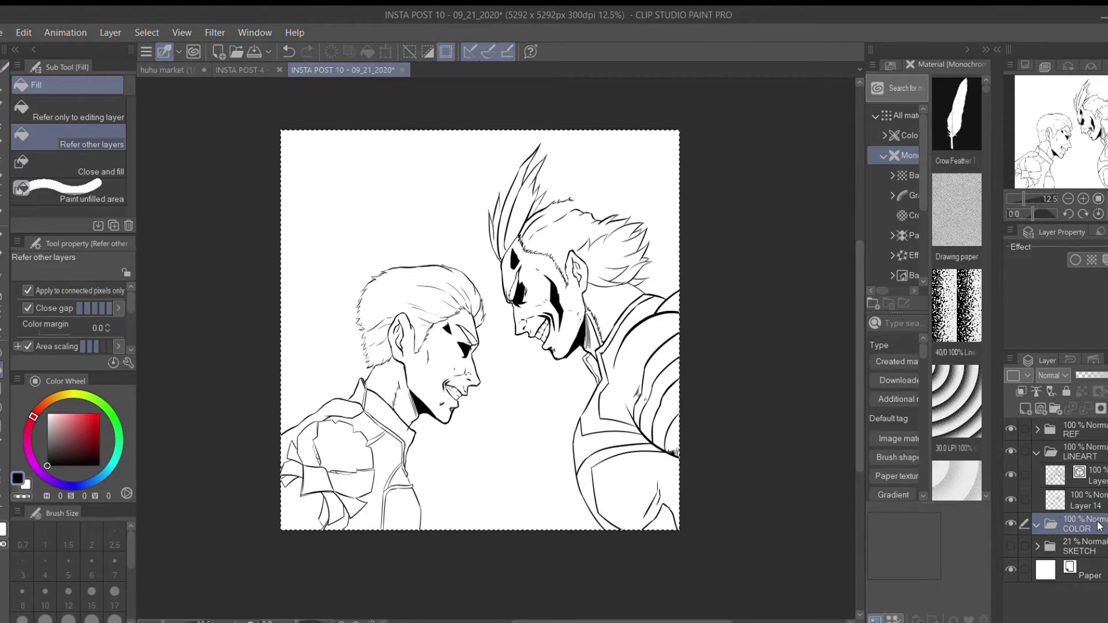
pyautogui.hotkey('ctrl', 'shift', 'n')
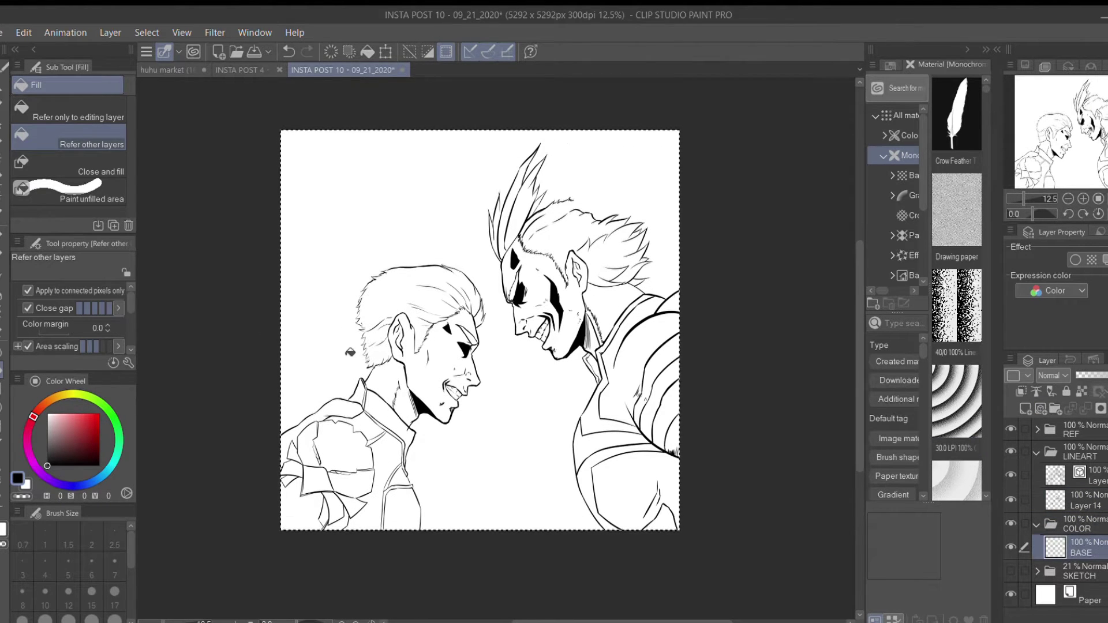
# Subtract the background from the selection on the BASE layer so that only the two characters stay selected.
pyautogui.click(1056, 475)
pyautogui.press('p')
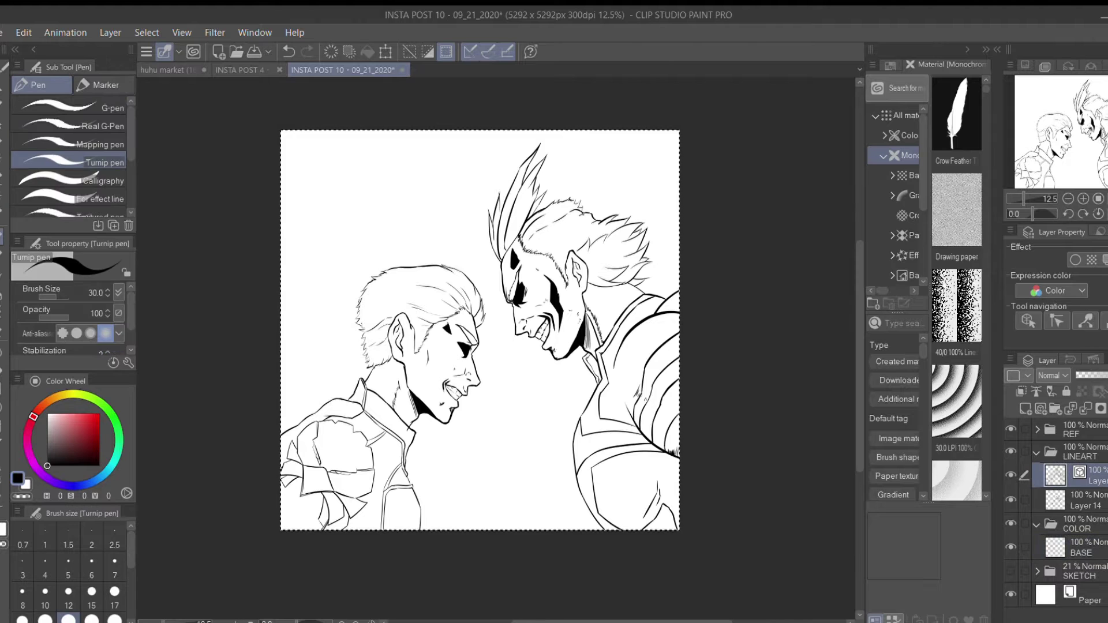
pyautogui.click(1055, 548)
pyautogui.press('w')
pyautogui.click(388, 431)
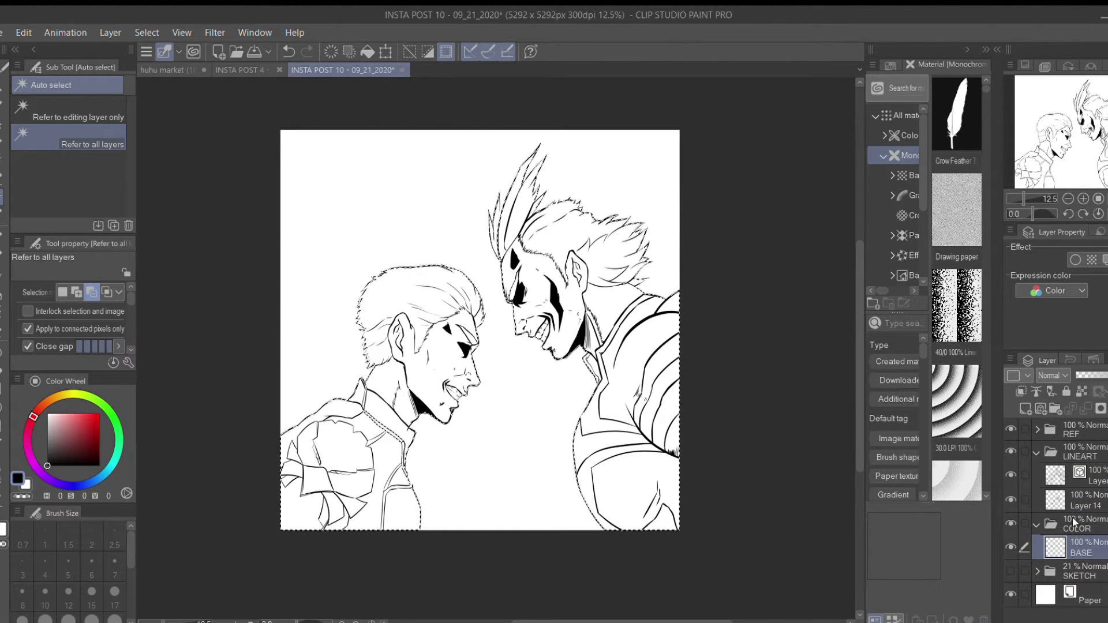
# Fill both character silhouettes with blue (H 215, S 45, V 62), deselect, and patch the unfilled collar strip.
pyautogui.click(891, 65)
pyautogui.click(871, 100)
pyautogui.hotkey('alt', 'BackSpace')
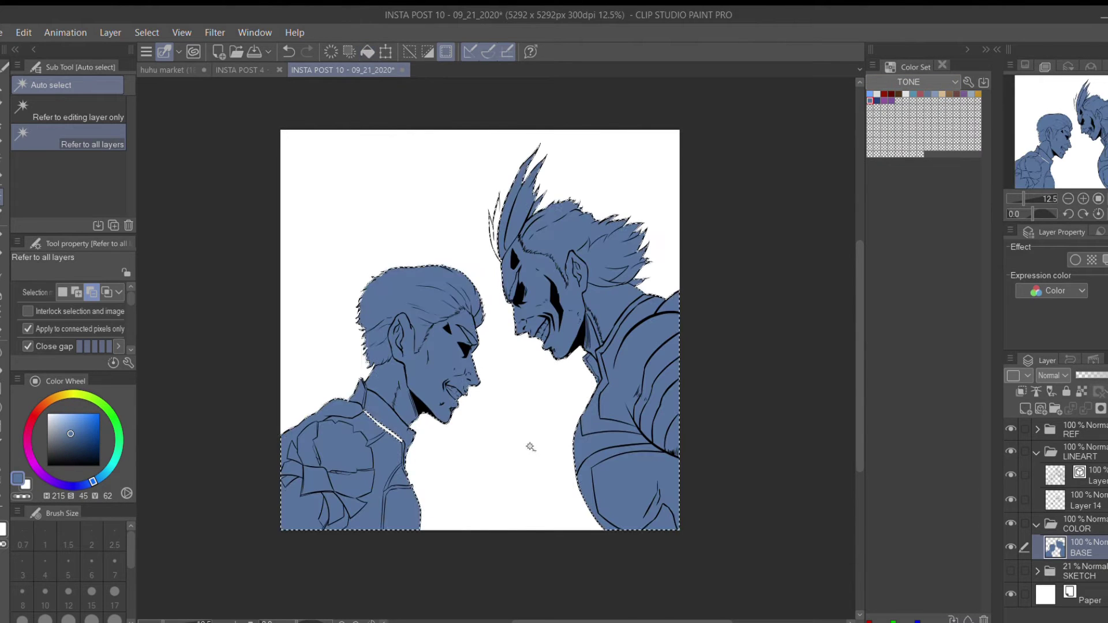
pyautogui.hotkey('ctrl', 'd')
pyautogui.press('p')
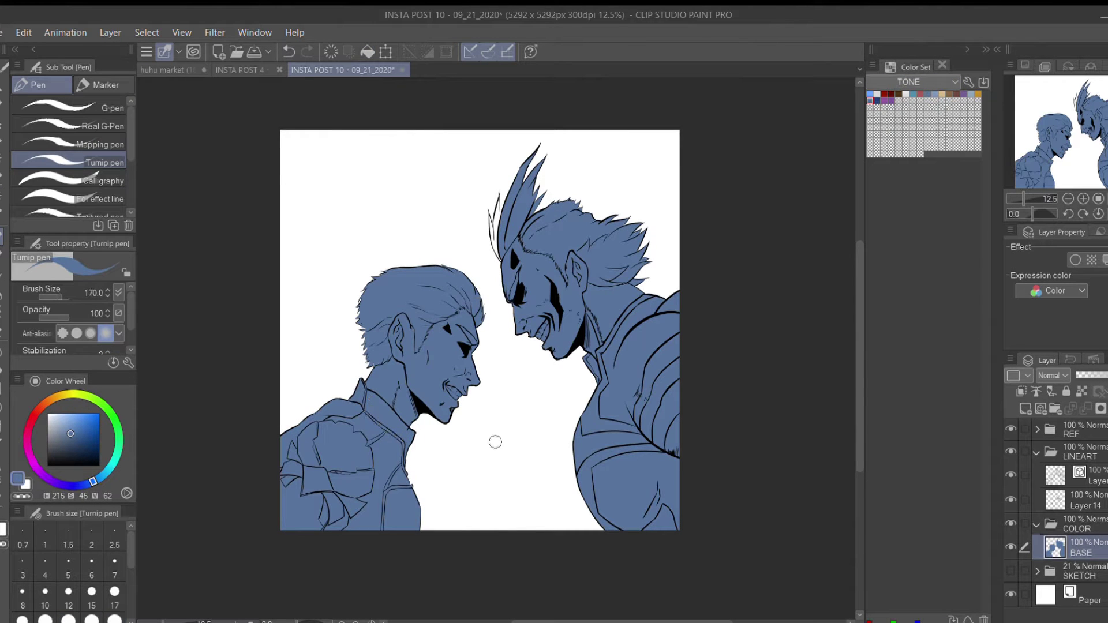
# Create a FLATS layer above BASE and mask it to the characters' silhouettes.
pyautogui.click(1026, 409)
pyautogui.doubleClick(1083, 548)
pyautogui.write('FLATS')
pyautogui.press('Return')
pyautogui.hotkey('ctrl', 'shift', 'd')
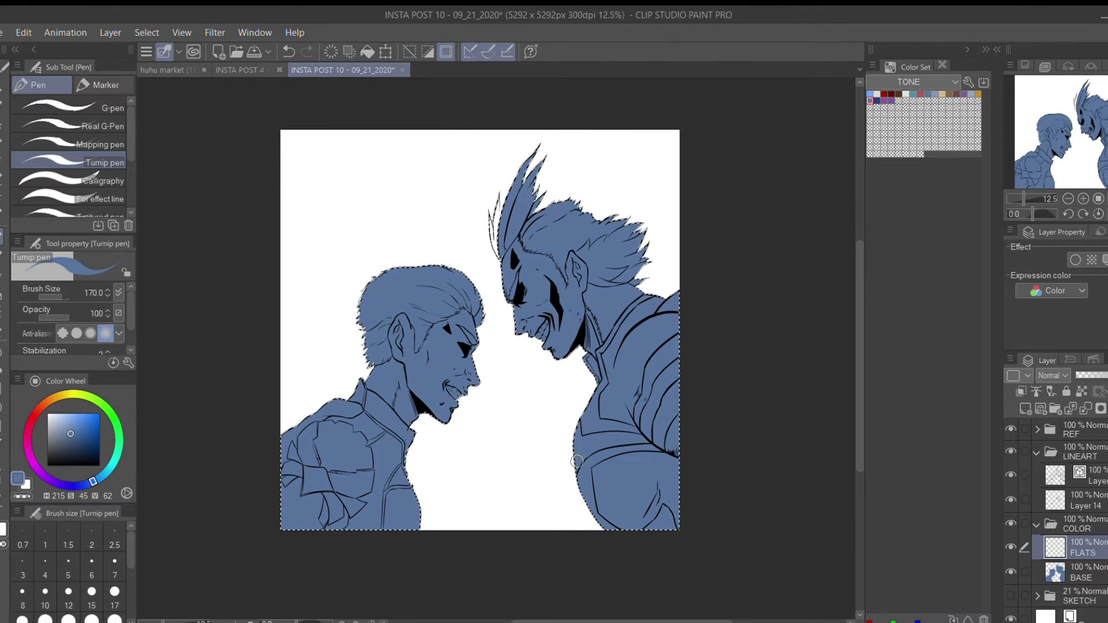
pyautogui.click(1101, 408)
# Show the blue-suited reference photo from the REF folder and fill the slicked-back hair with pale blond (H 65, S 13, V 81).
pyautogui.click(1037, 430)
pyautogui.click(1010, 502)
pyautogui.click(1011, 503)
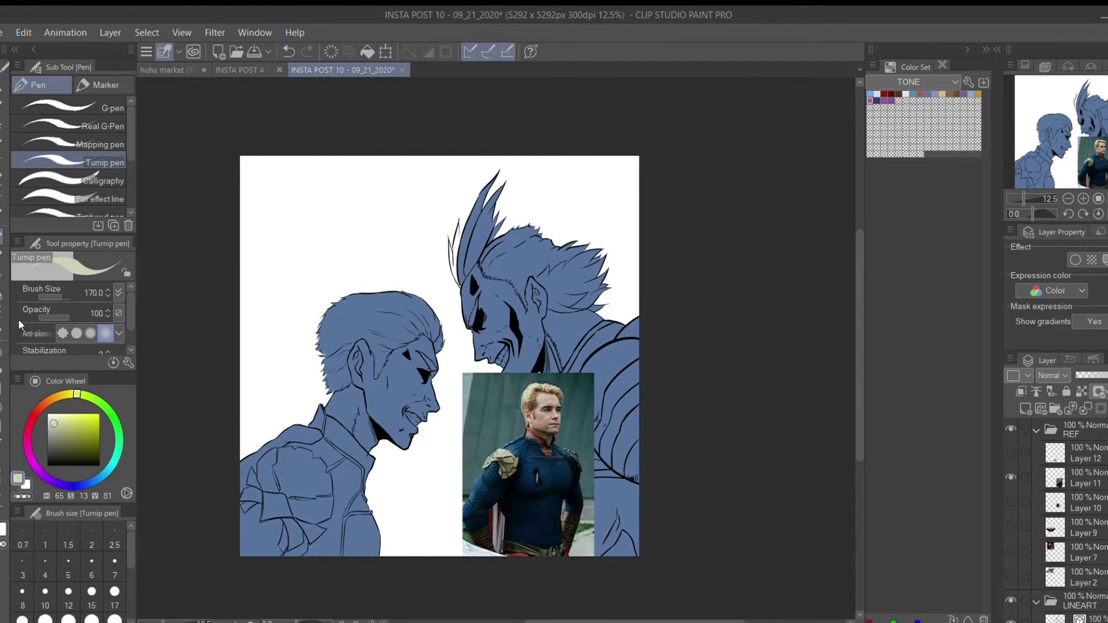
pyautogui.press('g')
pyautogui.click(364, 336)
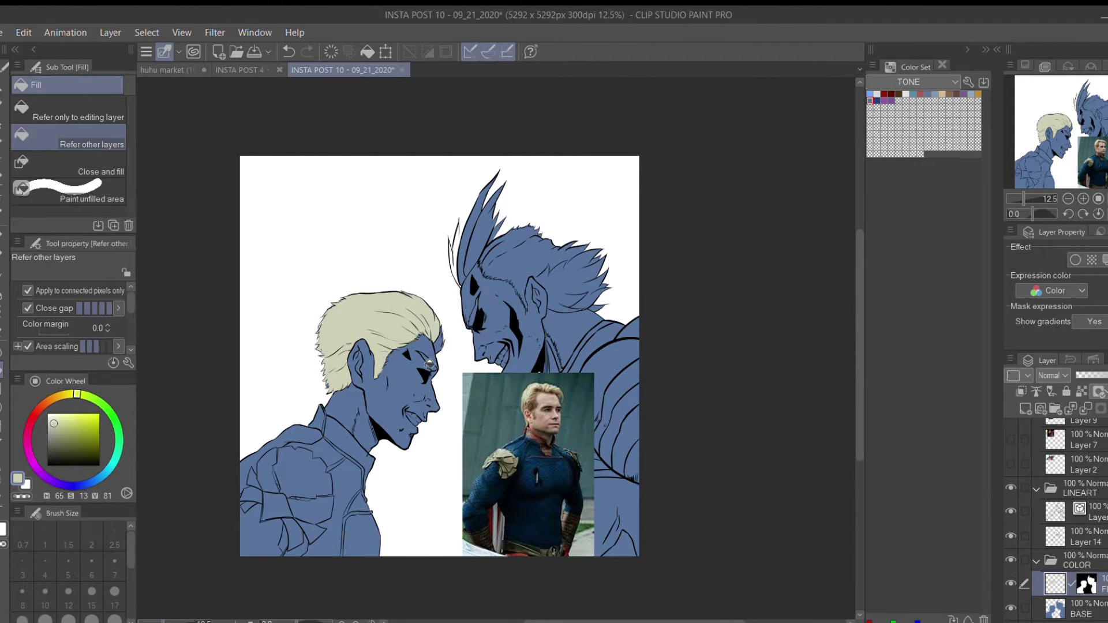
# Sample a skin tone from the reference photo and fill the blond character's face and neck with it.
pyautogui.keyDown('alt'); pyautogui.click(547, 403); pyautogui.keyUp('alt')
pyautogui.click(434, 378)
pyautogui.hotkey('ctrl', 'z')
pyautogui.keyDown('alt'); pyautogui.click(543, 407); pyautogui.keyUp('alt')
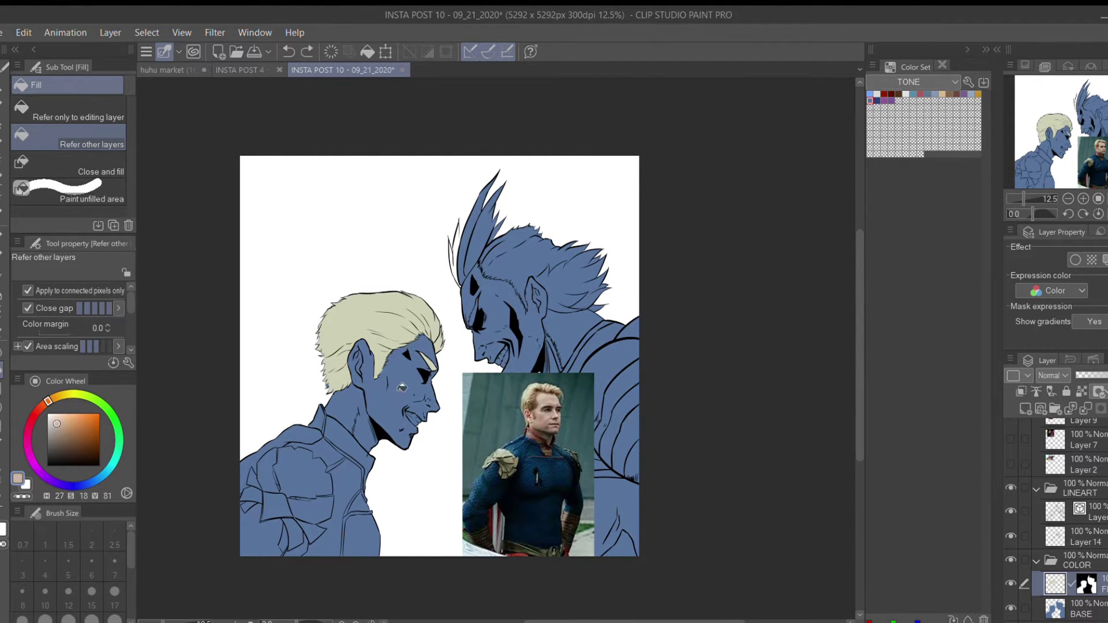
pyautogui.click(434, 379)
pyautogui.click(373, 436)
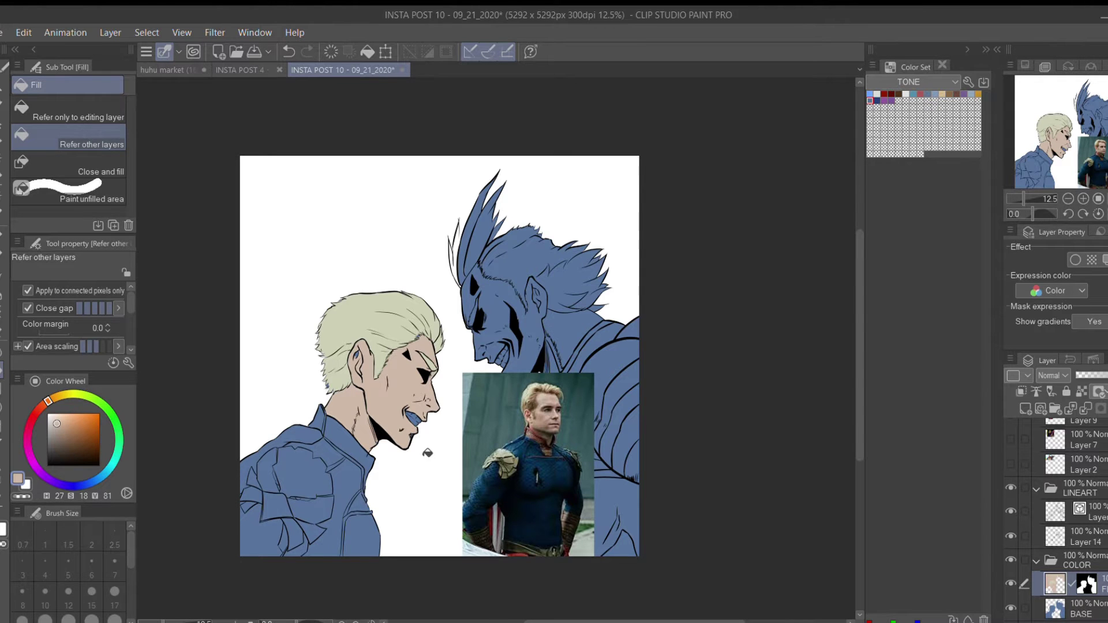
# Fill the blond character's teeth with white.
pyautogui.scroll(2, 428, 455)
pyautogui.press('x')
pyautogui.click(419, 421)
pyautogui.press('x')
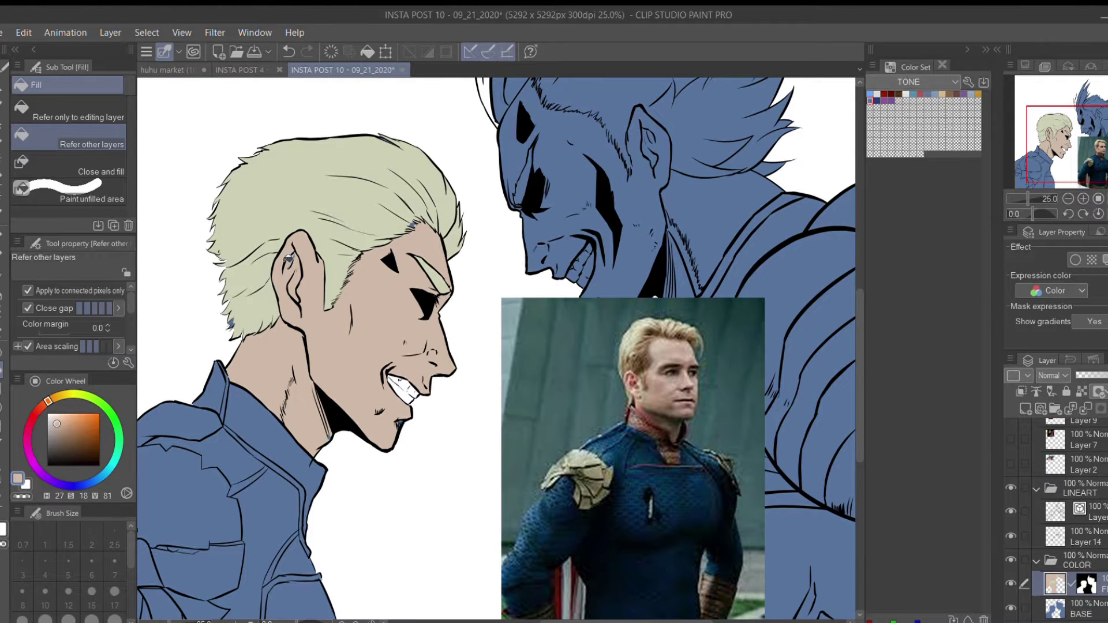
pyautogui.scroll(-2, 438, 425)
pyautogui.click(1056, 511)
pyautogui.press('e')
pyautogui.click(1057, 584)
pyautogui.press('g')
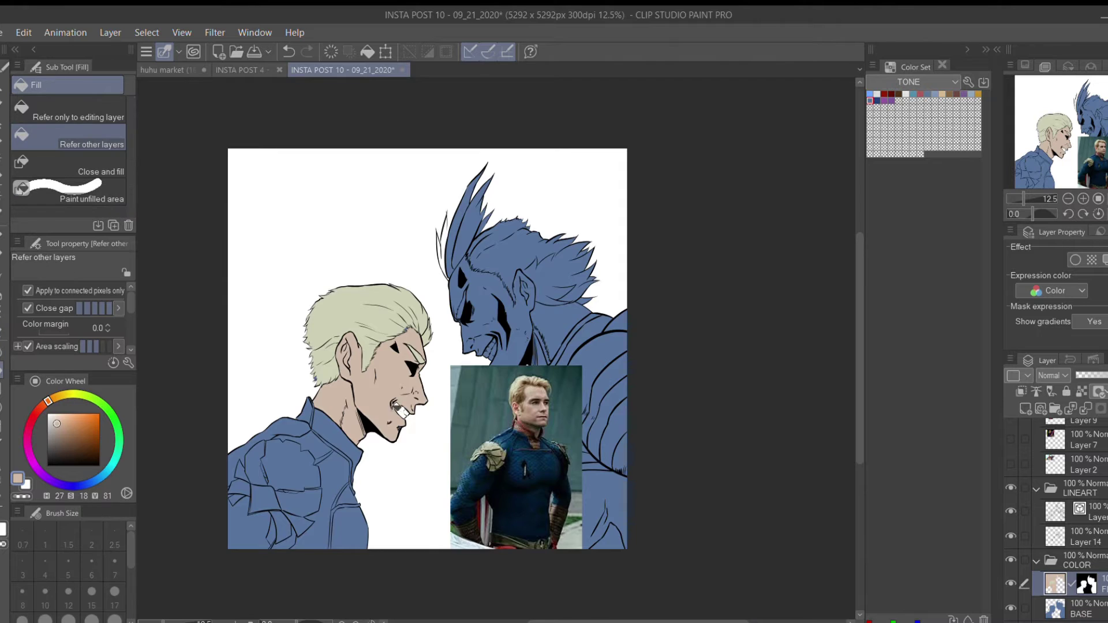
# Fill the blond character's jacket front, chest and sleeve with dark navy (H 204, S 97, V 31).
pyautogui.scroll(3, 508, 459)
pyautogui.scroll(-3, 364, 485)
pyautogui.keyDown('alt'); pyautogui.click(361, 488); pyautogui.keyUp('alt')
pyautogui.click(324, 520)
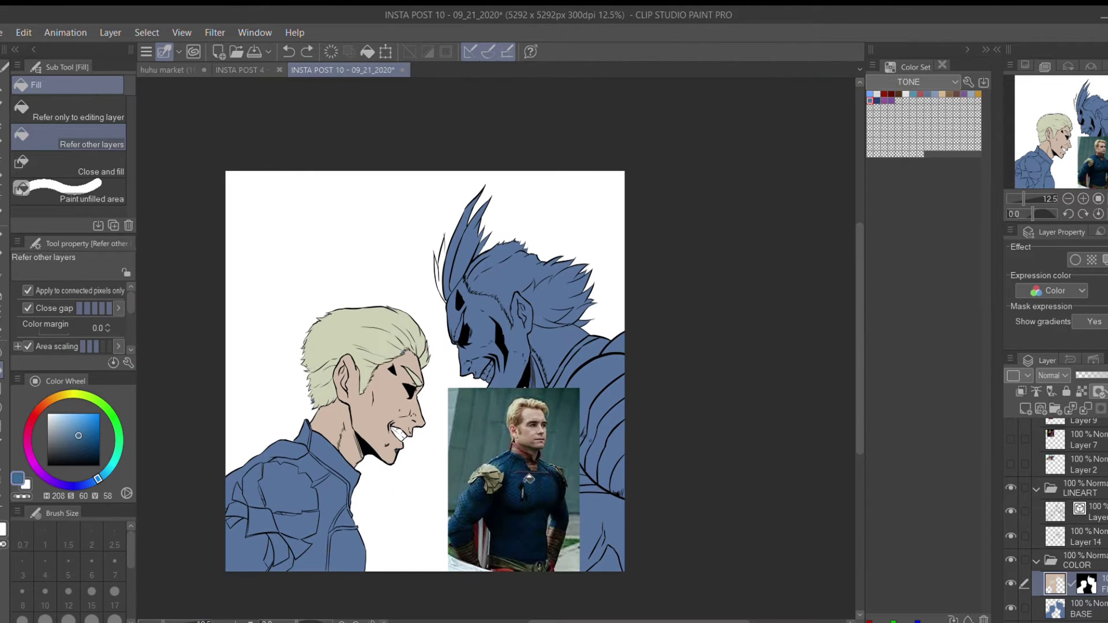
pyautogui.hotkey('ctrl', 'z')
pyautogui.click(340, 520)
pyautogui.click(346, 508)
pyautogui.click(314, 480)
pyautogui.click(239, 568)
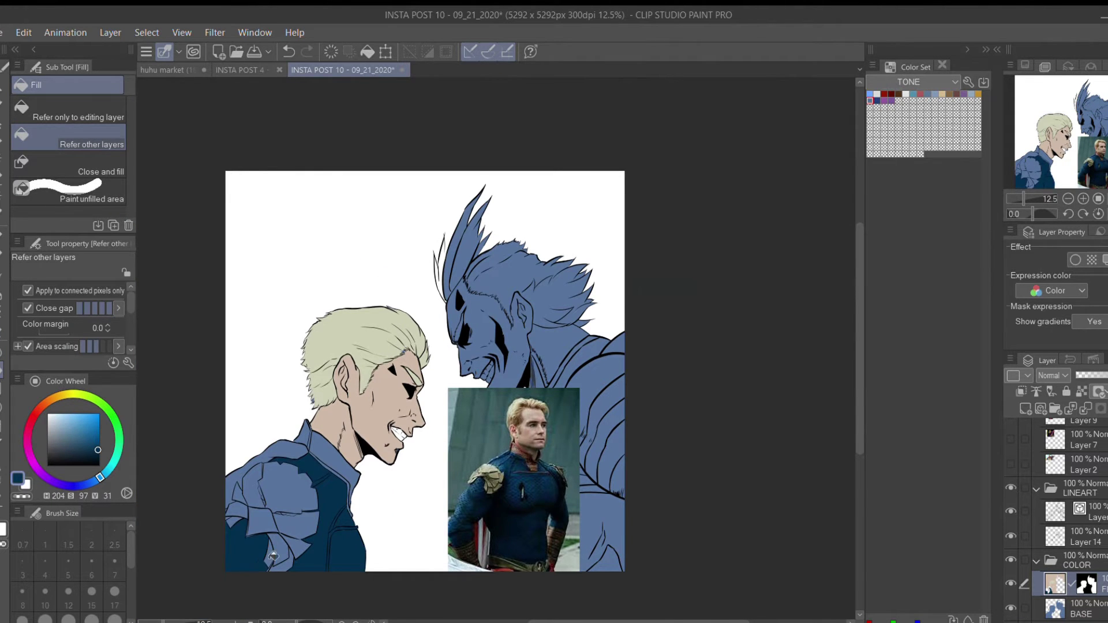
# Fill the shoulder pad's plates and hanging flaps with grey-beige (H 60, S 13, V 74).
pyautogui.scroll(3, 490, 470)
pyautogui.scroll(-3, 490, 471)
pyautogui.keyDown('alt'); pyautogui.click(370, 346); pyautogui.keyUp('alt')
pyautogui.click(283, 569)
pyautogui.click(267, 537)
pyautogui.click(242, 528)
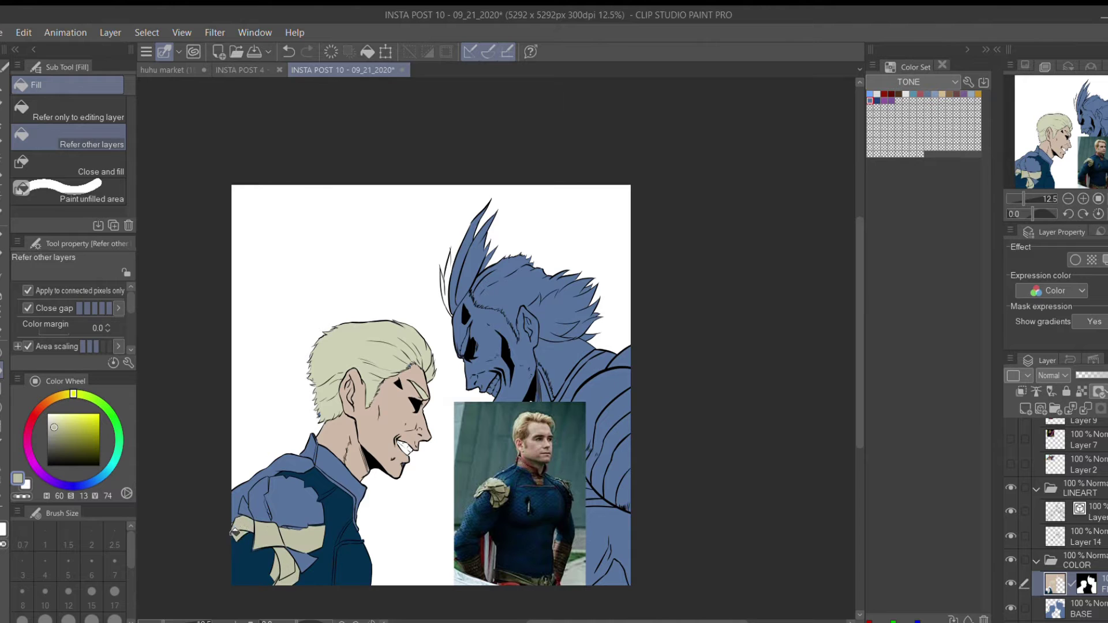
pyautogui.click(255, 500)
pyautogui.click(279, 507)
pyautogui.click(300, 559)
# Recolor the shoulder pad's plates and flaps with golden tan (H 42, S 36, V 82).
pyautogui.scroll(2, 506, 475)
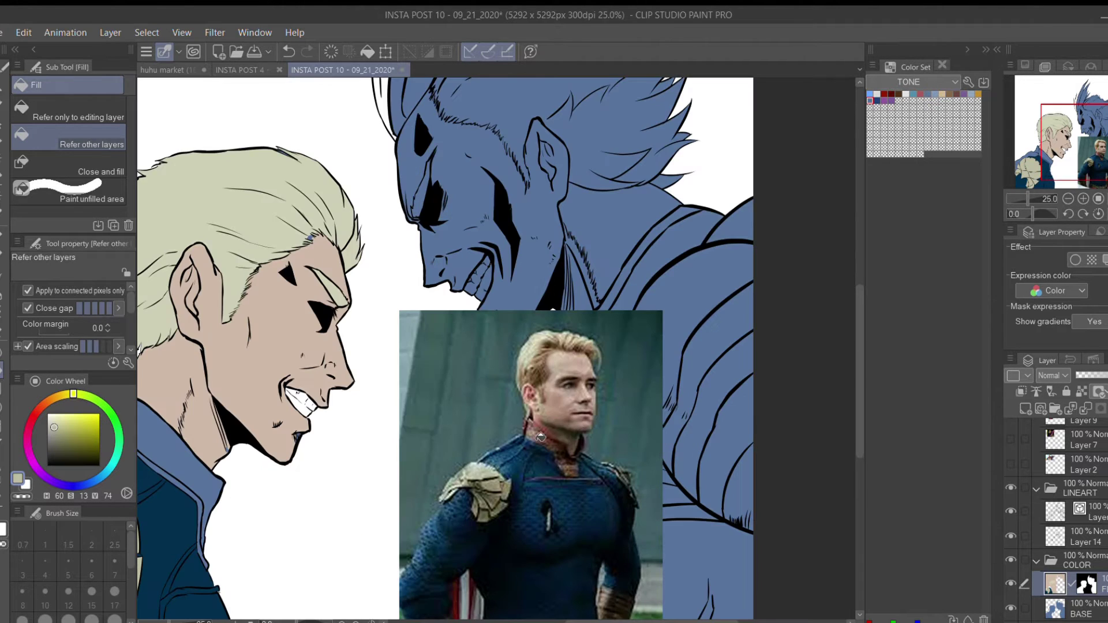
pyautogui.moveTo(454, 475); pyautogui.dragTo(775, 426)
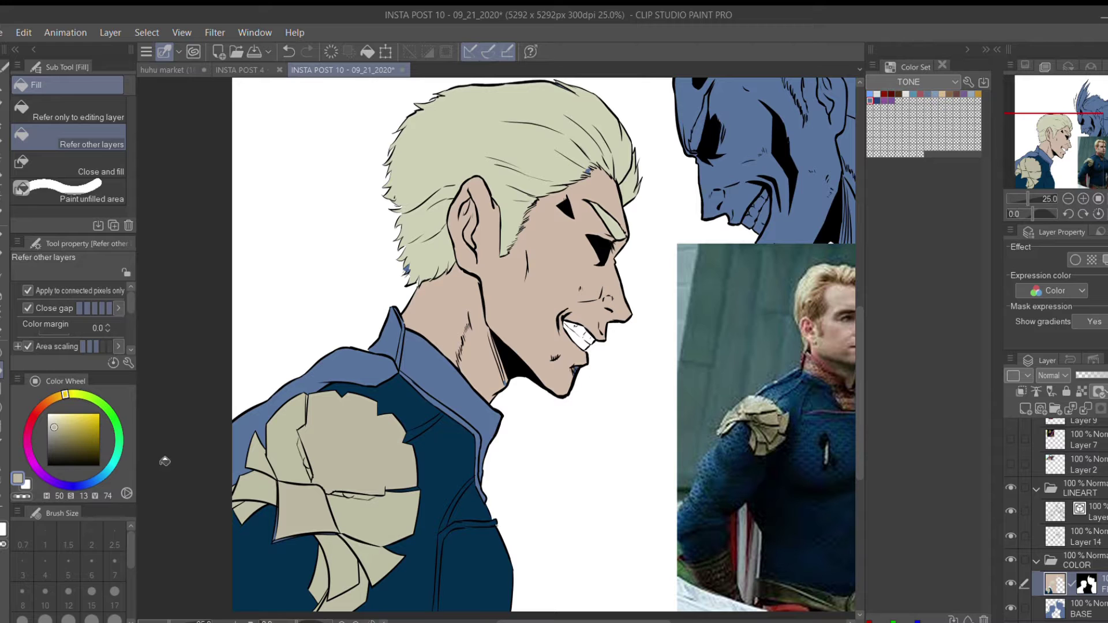
pyautogui.keyDown('alt'); pyautogui.click(326, 476); pyautogui.keyUp('alt')
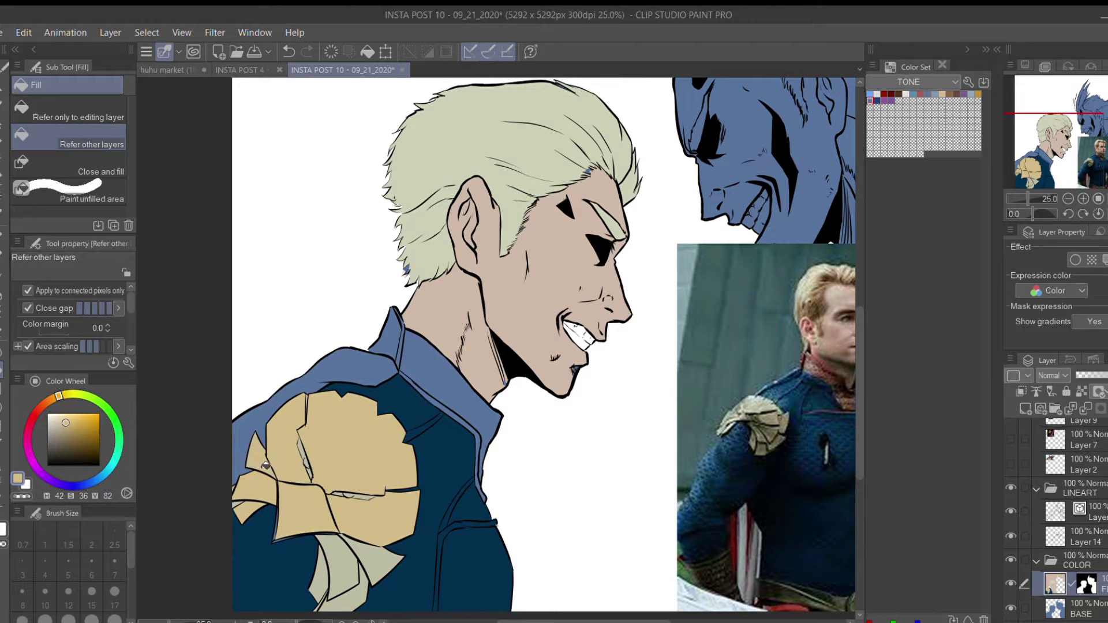
pyautogui.press('g')
pyautogui.moveTo(290, 536); pyautogui.dragTo(202, 602)
# Fill the jacket's shoulder section behind the pad with medium blue (H 204, S 75, V 51).
pyautogui.keyDown('alt'); pyautogui.click(297, 462); pyautogui.keyUp('alt')
pyautogui.click(63, 144)
pyautogui.click(156, 420)
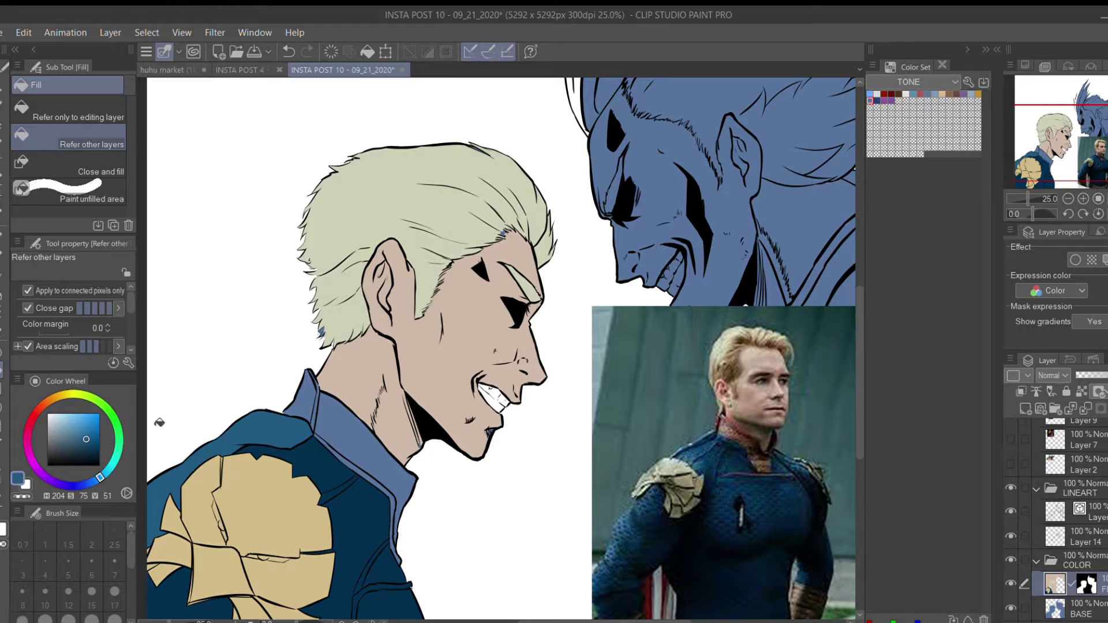
# Fill the blond character's cape section behind the shoulder pad with a stronger blue and the collar's front panel with the pad's golden tan.
pyautogui.click(85, 432)
pyautogui.click(86, 484)
pyautogui.moveTo(299, 460); pyautogui.dragTo(258, 457)
pyautogui.keyDown('alt'); pyautogui.click(271, 479); pyautogui.keyUp('alt')
pyautogui.click(301, 435)
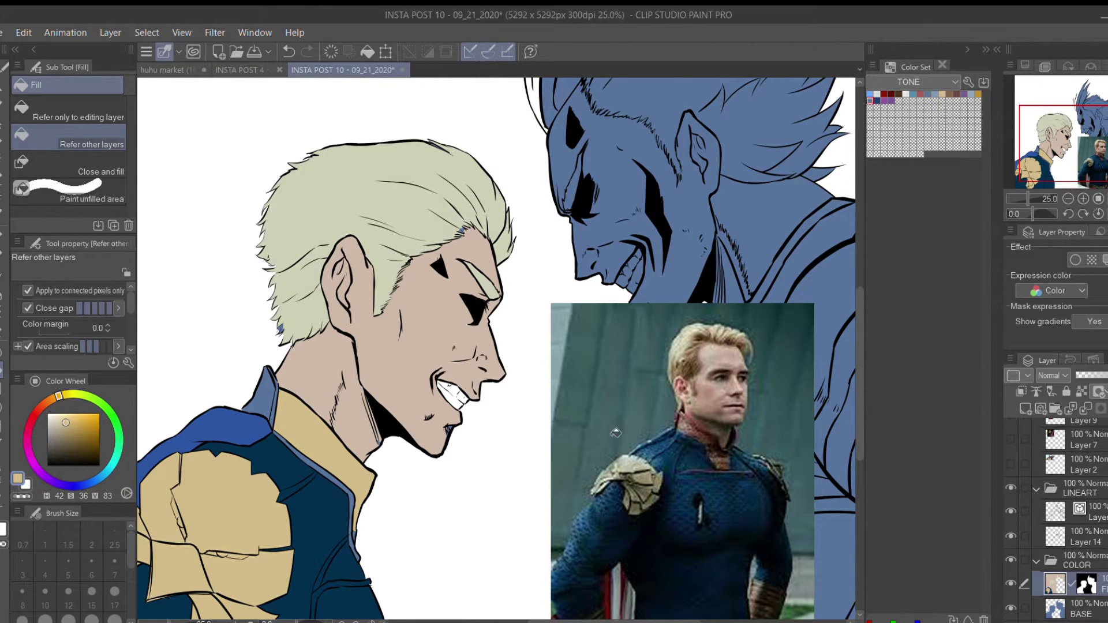
# Fill the back of the collar and the jacket's edge trim with dark reddish brown sampled from the reference photo's collar.
pyautogui.keyDown('alt'); pyautogui.click(693, 425); pyautogui.keyUp('alt')
pyautogui.click(258, 408)
pyautogui.click(350, 495)
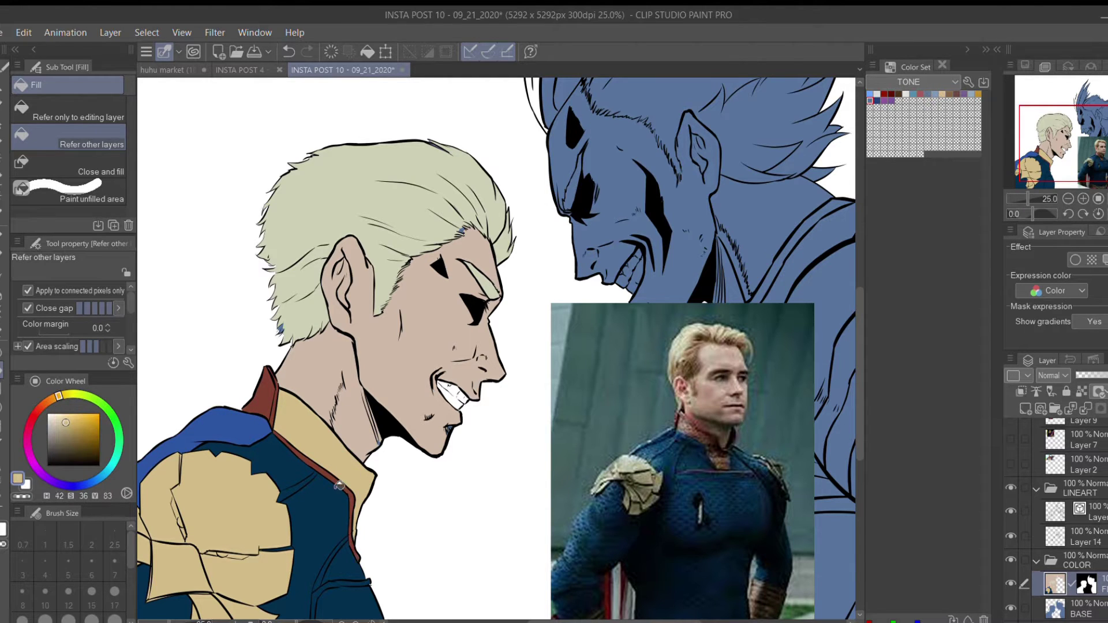
# Ink an inner trim line along the collar in black on the line art layer, and fill the trim with reddish brown (H 12, S 62, V 50).
pyautogui.keyDown('alt'); pyautogui.click(435, 460); pyautogui.keyUp('alt')
pyautogui.press('p')
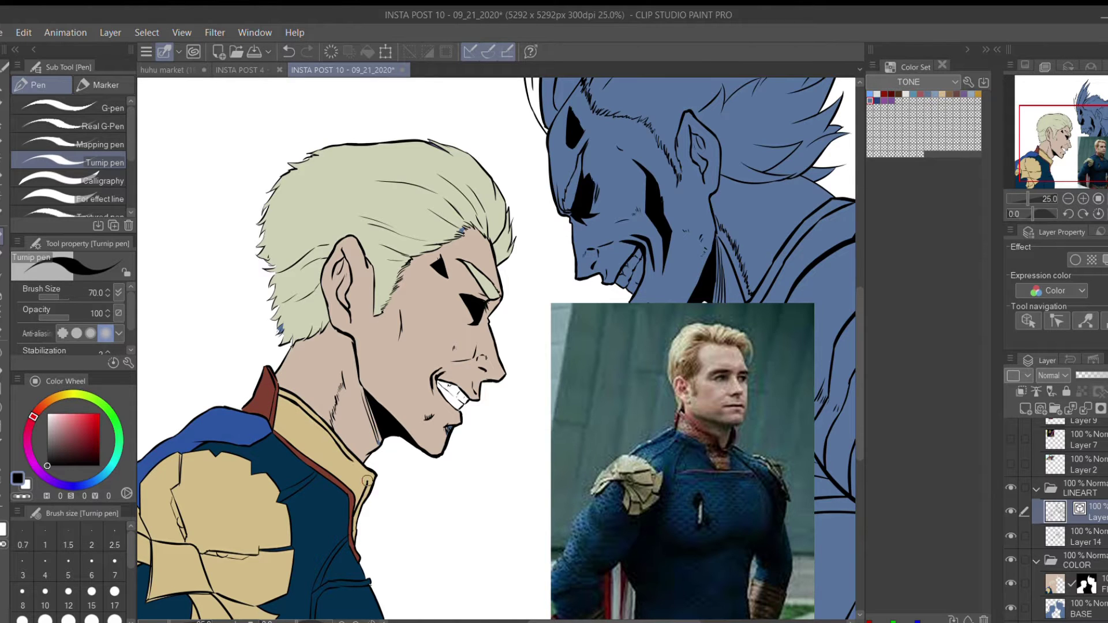
pyautogui.keyDown('alt'); pyautogui.click(366, 477); pyautogui.keyUp('alt')
pyautogui.press('g')
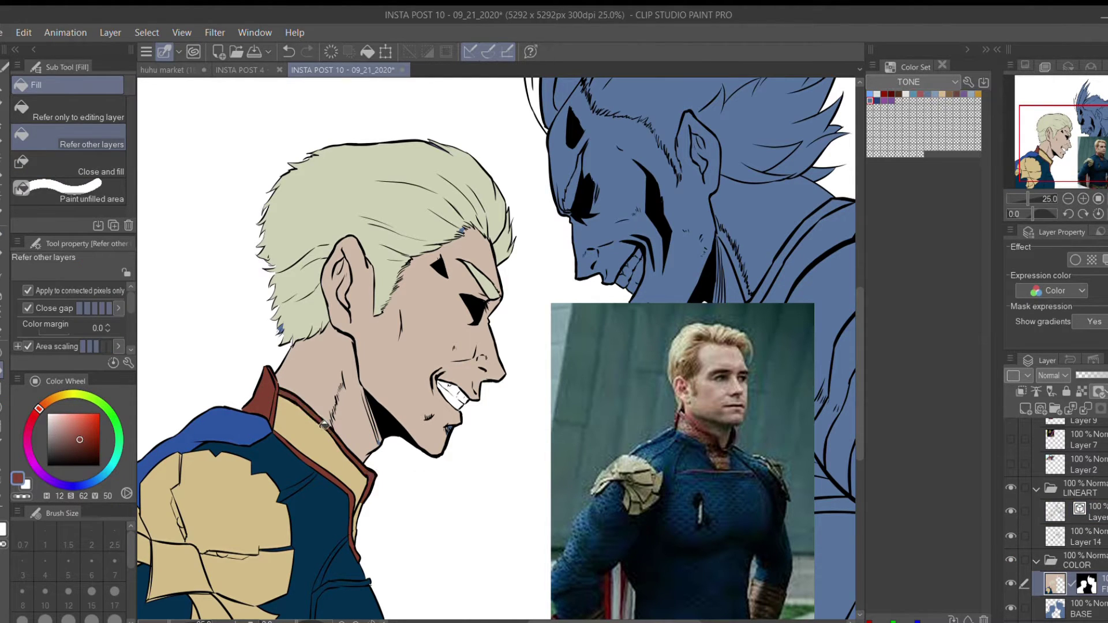
# Dot the reddish-brown back of the collar with small golden-tan marks using the Turnip pen.
pyautogui.keyDown('alt'); pyautogui.click(332, 460); pyautogui.keyUp('alt')
pyautogui.press('p')
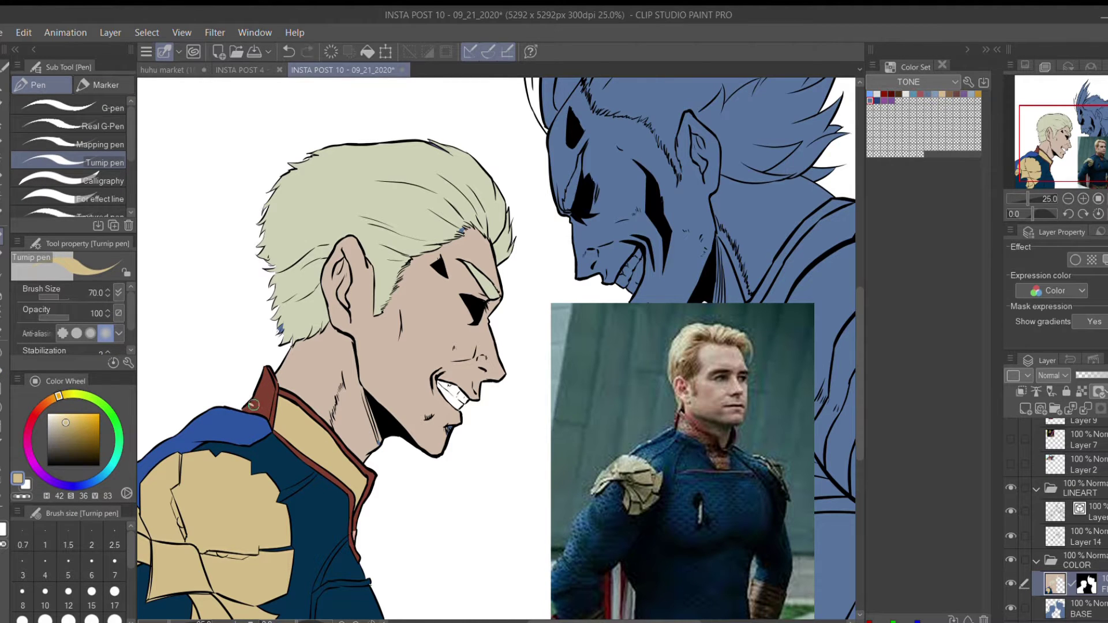
pyautogui.click(253, 405)
# Draw white stars across the blue cape section and fill them in.
pyautogui.press('x')
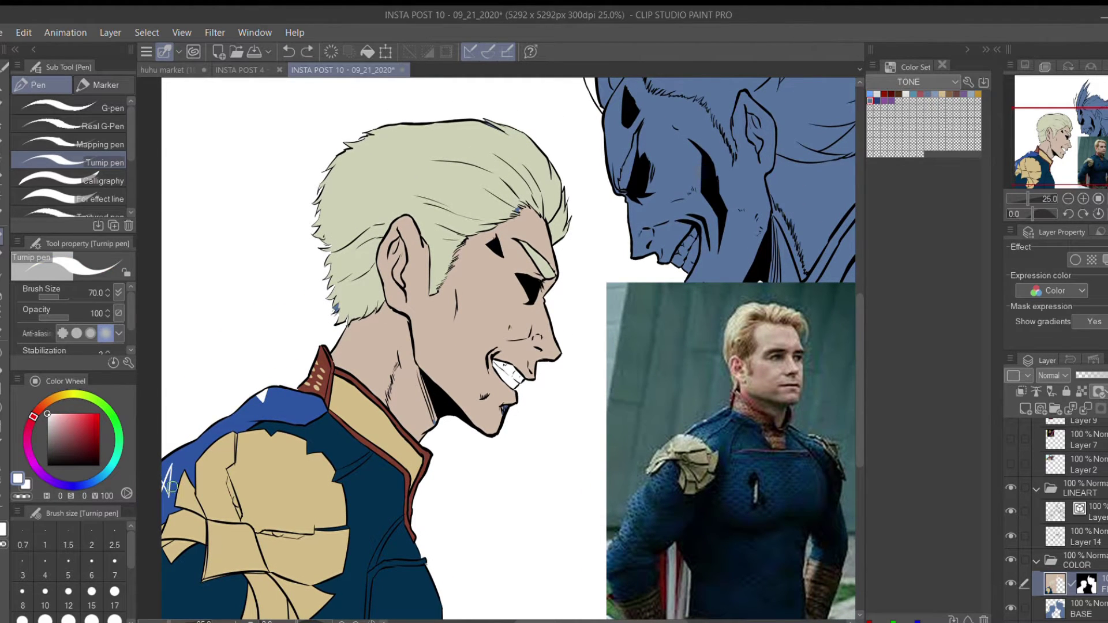
pyautogui.press('g')
pyautogui.moveTo(173, 456); pyautogui.dragTo(206, 449)
pyautogui.press('p')
pyautogui.press('g')
pyautogui.keyDown('alt'); pyautogui.click(223, 475); pyautogui.keyUp('alt')
pyautogui.moveTo(362, 402); pyautogui.dragTo(410, 394)
# Recolor the blond character's hair with pale beige (H 31, S 18, V 89) using Close and fill.
pyautogui.moveTo(524, 450)
pyautogui.mouseDown()
pyautogui.moveTo(409, 396)
pyautogui.moveTo(408, 519)
pyautogui.mouseUp()
pyautogui.keyDown('alt'); pyautogui.click(408, 520); pyautogui.keyUp('alt')
pyautogui.moveTo(404, 289); pyautogui.dragTo(432, 383)
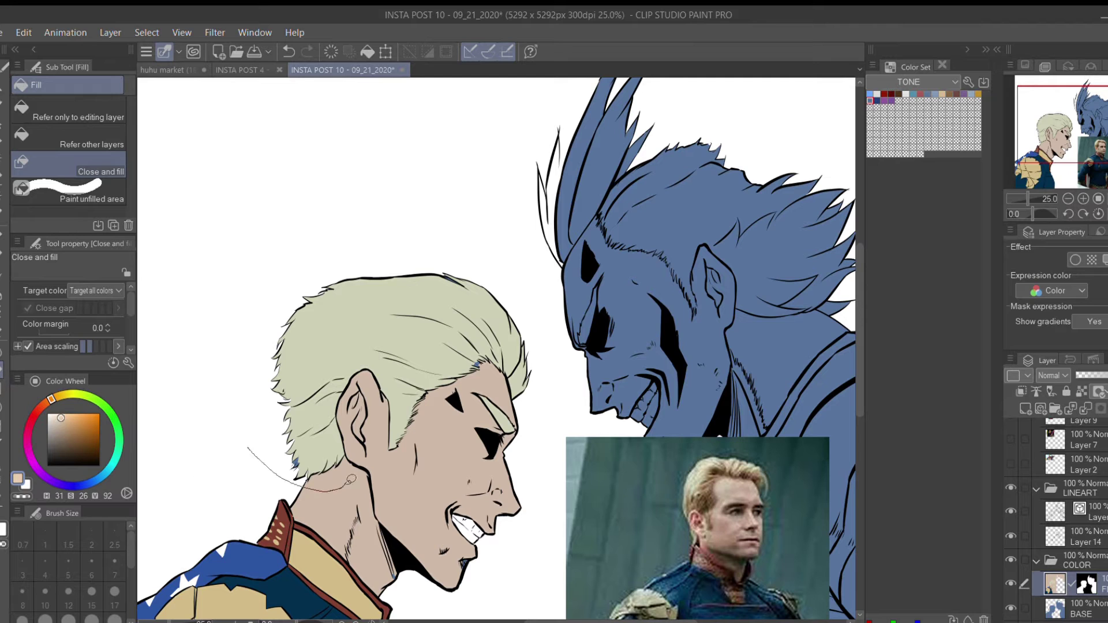
pyautogui.moveTo(247, 447)
pyautogui.mouseDown()
pyautogui.moveTo(231, 173)
pyautogui.moveTo(536, 381)
pyautogui.mouseUp()
pyautogui.click(61, 424)
pyautogui.click(56, 419)
pyautogui.moveTo(434, 458); pyautogui.dragTo(462, 375)
# Preview the Layer 9 reference image, and show the Layer 7 reference instead.
pyautogui.scroll(3, 1062, 490)
pyautogui.click(1010, 526)
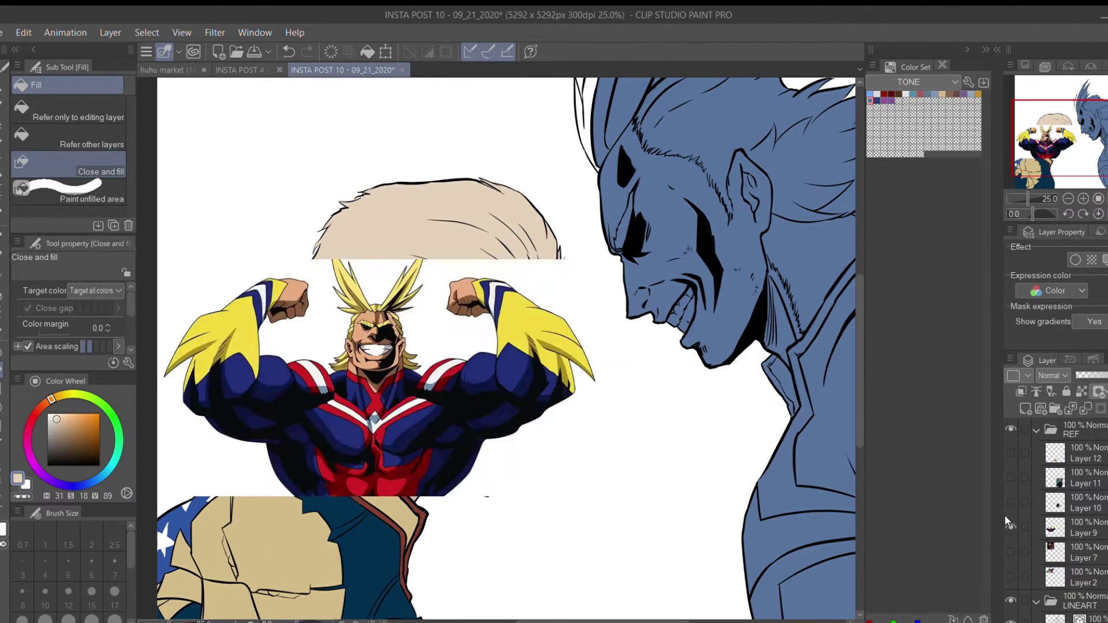
pyautogui.click(1011, 527)
pyautogui.click(1011, 553)
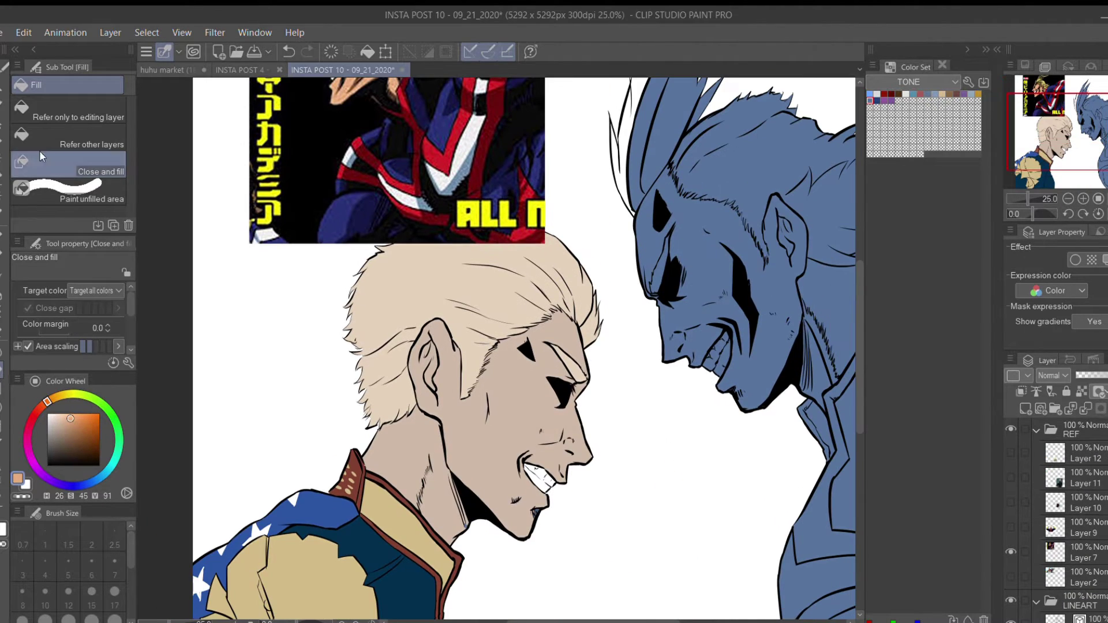
# Refill the blond character's face, ear and neck with light peach (H 26, S 18, V 92), referring to other layers.
pyautogui.click(69, 138)
pyautogui.click(448, 495)
pyautogui.click(57, 418)
pyautogui.click(496, 404)
pyautogui.click(433, 472)
# Fill the spiky-haired character's face and neck with the same light peach (H 26, S 18, V 92).
pyautogui.moveTo(433, 471)
pyautogui.mouseDown()
pyautogui.moveTo(378, 407)
pyautogui.moveTo(211, 520)
pyautogui.mouseUp()
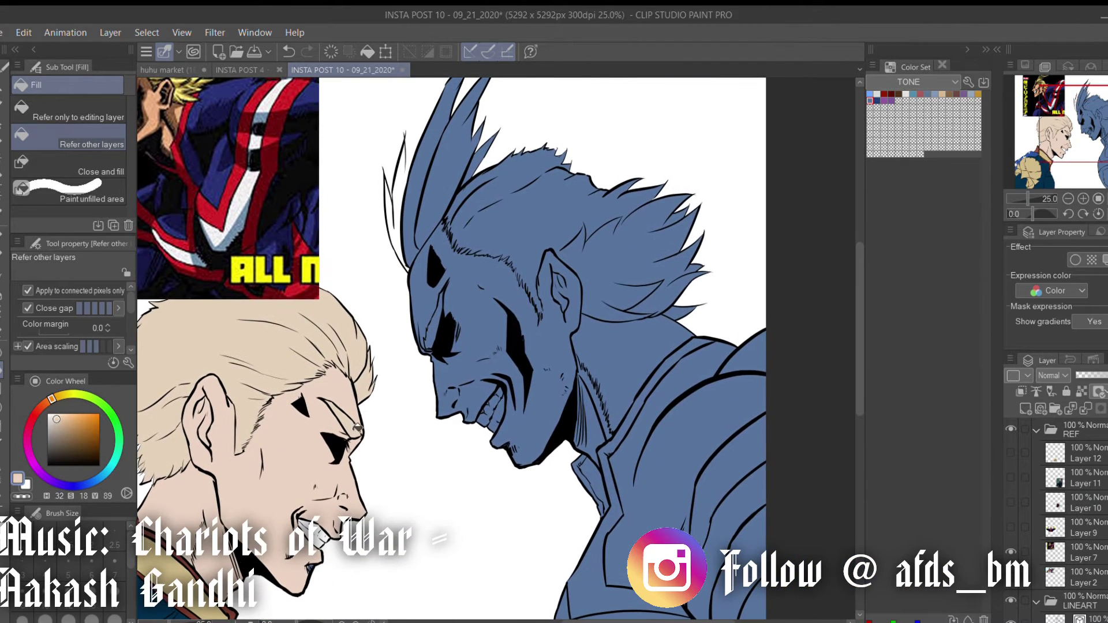
pyautogui.moveTo(453, 426); pyautogui.dragTo(423, 489)
pyautogui.click(470, 428)
pyautogui.click(553, 462)
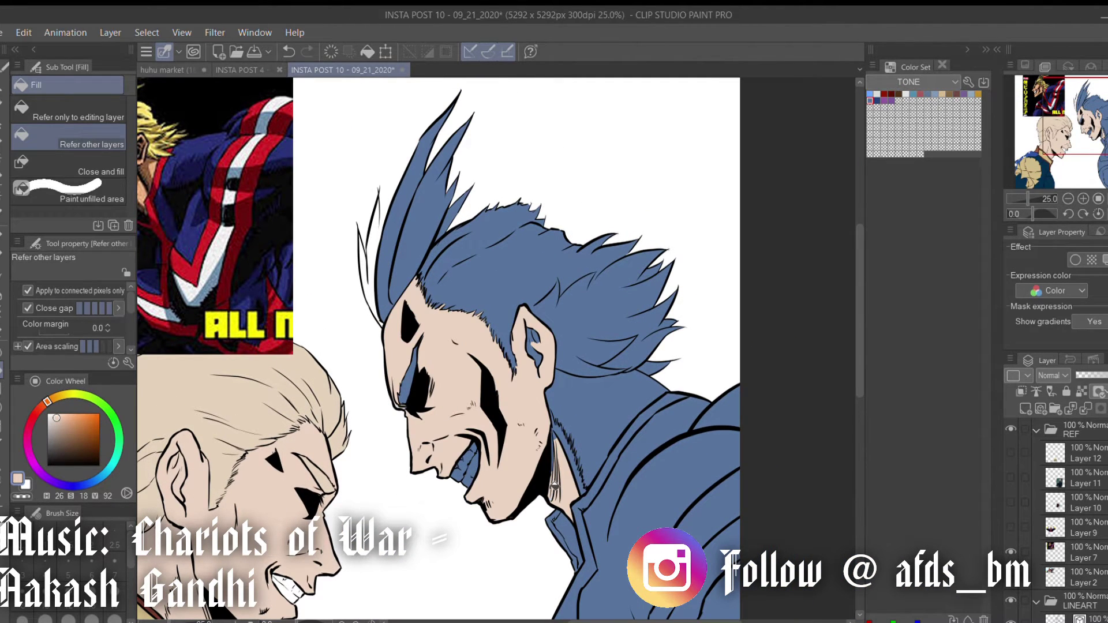
pyautogui.click(578, 438)
# Fill the narrow hatched strip on the spiky-haired character's neck with black on line art Layer 14.
pyautogui.keyDown('alt'); pyautogui.click(540, 477); pyautogui.keyUp('alt')
pyautogui.keyDown('ctrl'); pyautogui.keyDown('shift'); pyautogui.click(540, 477); pyautogui.keyUp('shift'); pyautogui.keyUp('ctrl')
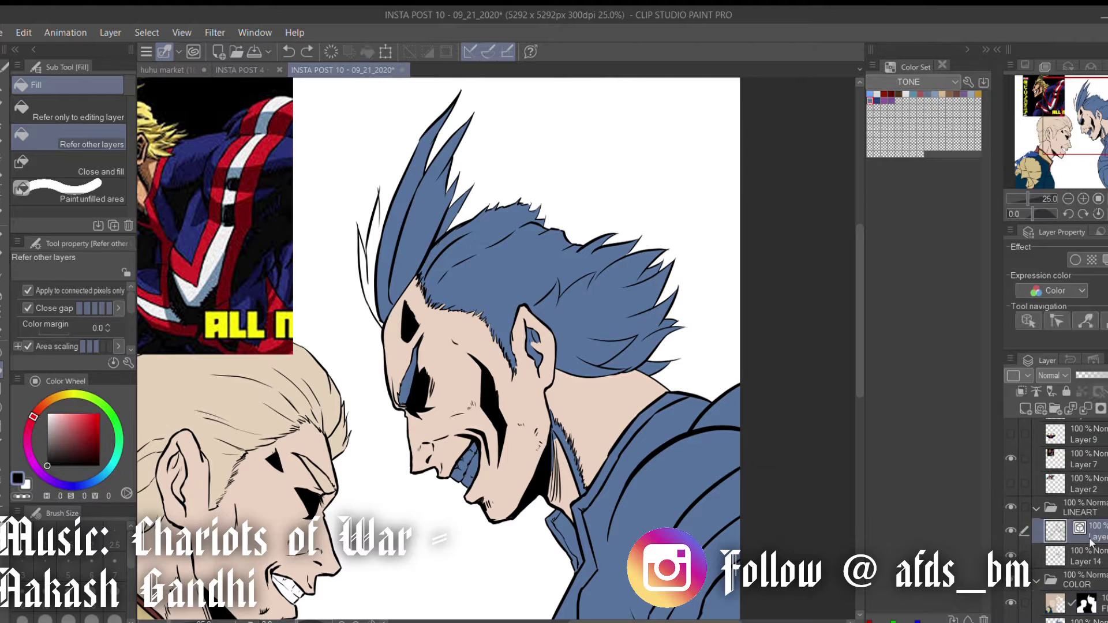
pyautogui.click(63, 165)
pyautogui.moveTo(597, 451)
pyautogui.mouseDown()
pyautogui.moveTo(583, 505)
pyautogui.moveTo(577, 483)
pyautogui.mouseUp()
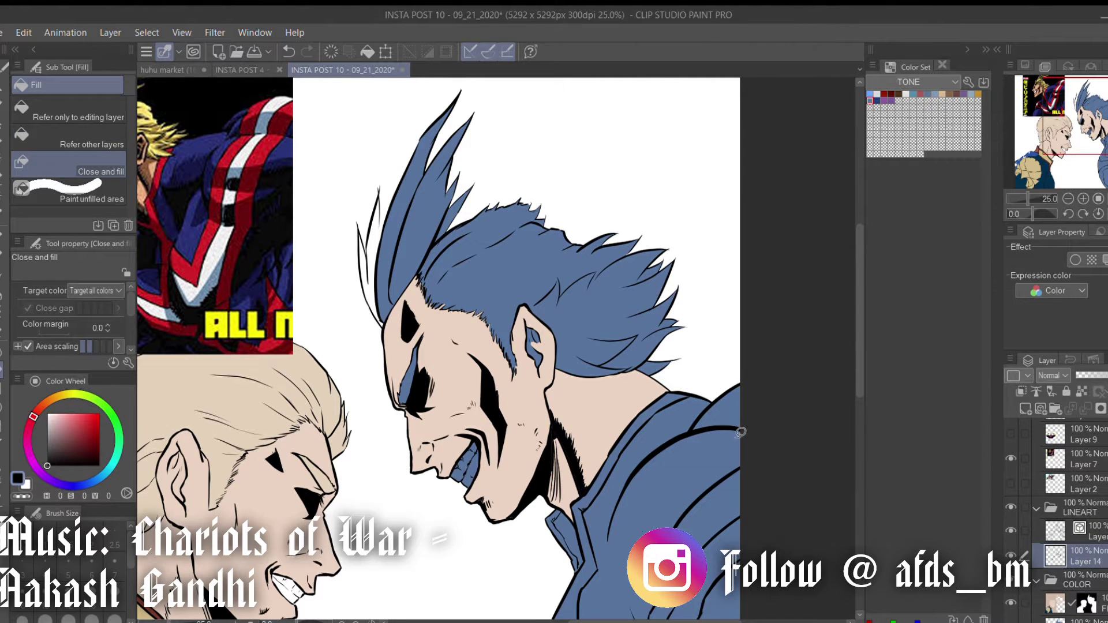
# On the flats layer, fill the spiky-haired character's ear with skin peach and the hair with reference-sampled yellow (H 46, S 57, V 99).
pyautogui.keyDown('alt'); pyautogui.click(554, 433); pyautogui.keyUp('alt')
pyautogui.keyDown('ctrl'); pyautogui.keyDown('shift'); pyautogui.click(554, 433); pyautogui.keyUp('shift'); pyautogui.keyUp('ctrl')
pyautogui.moveTo(510, 392); pyautogui.dragTo(741, 498)
pyautogui.scroll(3, 491, 335)
pyautogui.keyDown('alt'); pyautogui.click(491, 335); pyautogui.keyUp('alt')
pyautogui.scroll(-3, 544, 393)
pyautogui.moveTo(544, 392); pyautogui.dragTo(232, 237)
pyautogui.moveTo(378, 444); pyautogui.dragTo(406, 400)
pyautogui.moveTo(501, 344); pyautogui.dragTo(295, 332)
# Recolor the other character's slicked-back hair and eyebrow with the same yellow (H 46, S 57, V 99).
pyautogui.moveTo(458, 593)
pyautogui.mouseDown()
pyautogui.moveTo(648, 507)
pyautogui.moveTo(680, 526)
pyautogui.mouseUp()
pyautogui.click(70, 139)
pyautogui.click(375, 358)
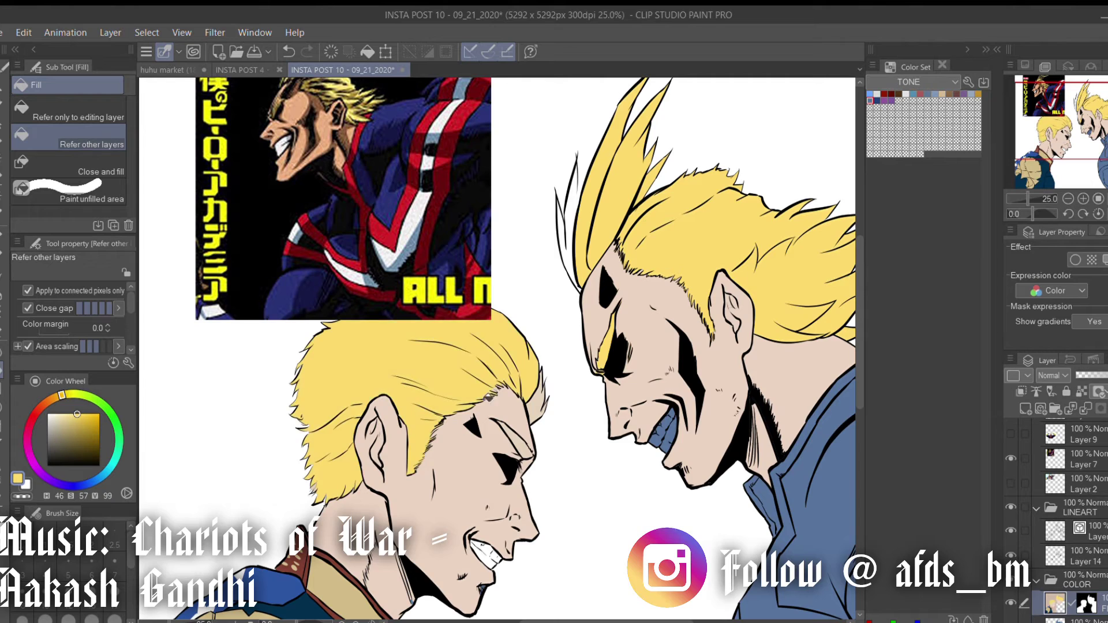
pyautogui.moveTo(607, 434); pyautogui.dragTo(451, 539)
pyautogui.press('p')
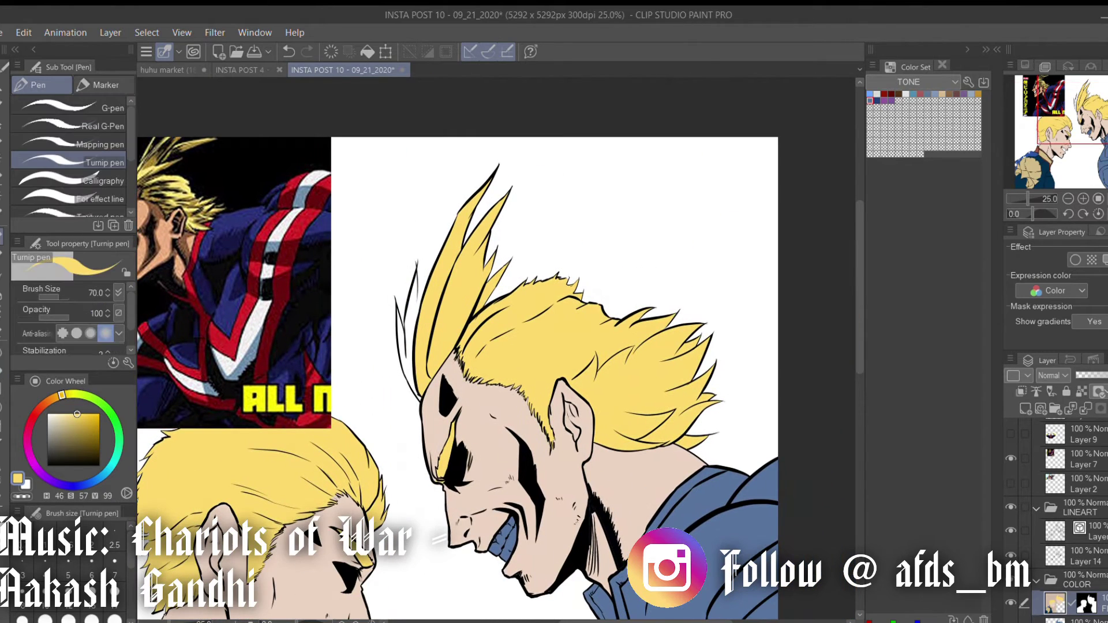
# Hide the FLATS layer and fill the uncolored front strands of the spiky hair with base blue on the BASE layer.
pyautogui.scroll(-1, 1056, 520)
pyautogui.click(1015, 537)
pyautogui.click(1056, 511)
pyautogui.click(1011, 560)
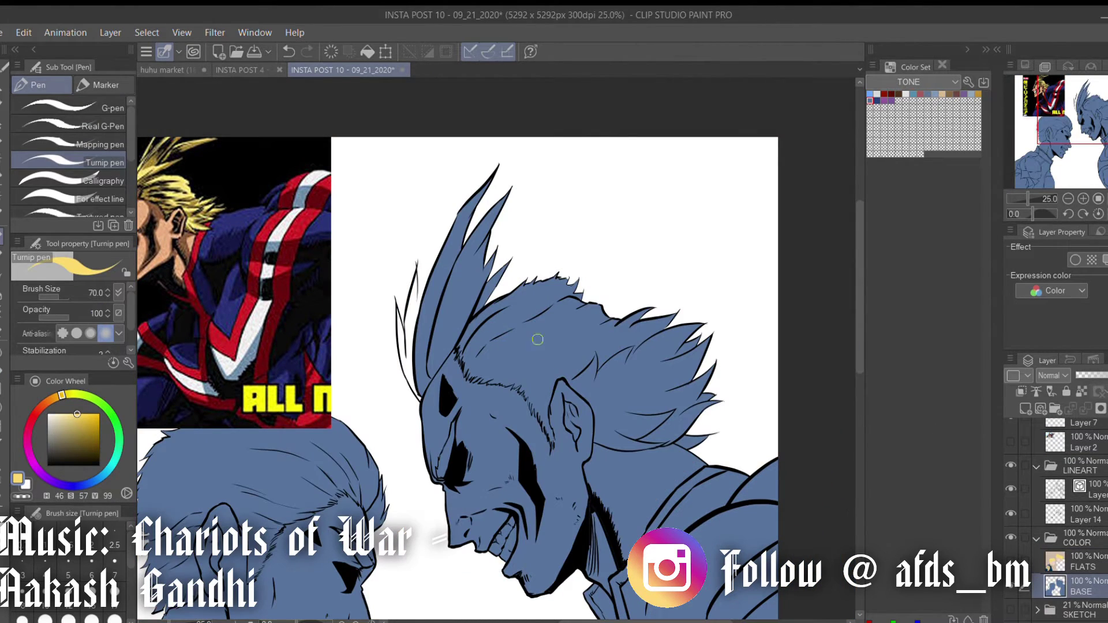
pyautogui.press('e')
pyautogui.click(1057, 585)
pyautogui.press('g')
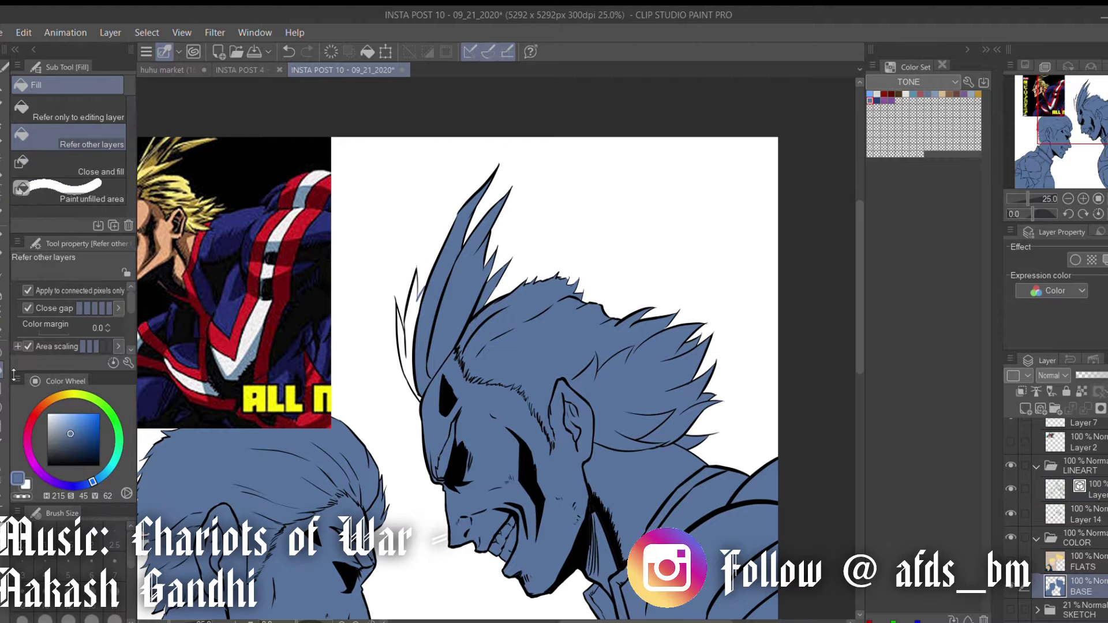
pyautogui.click(411, 326)
# Show the FLATS layer, rebuild its mask from the extended base silhouette, and fill the front hair strands with yellow.
pyautogui.click(1011, 560)
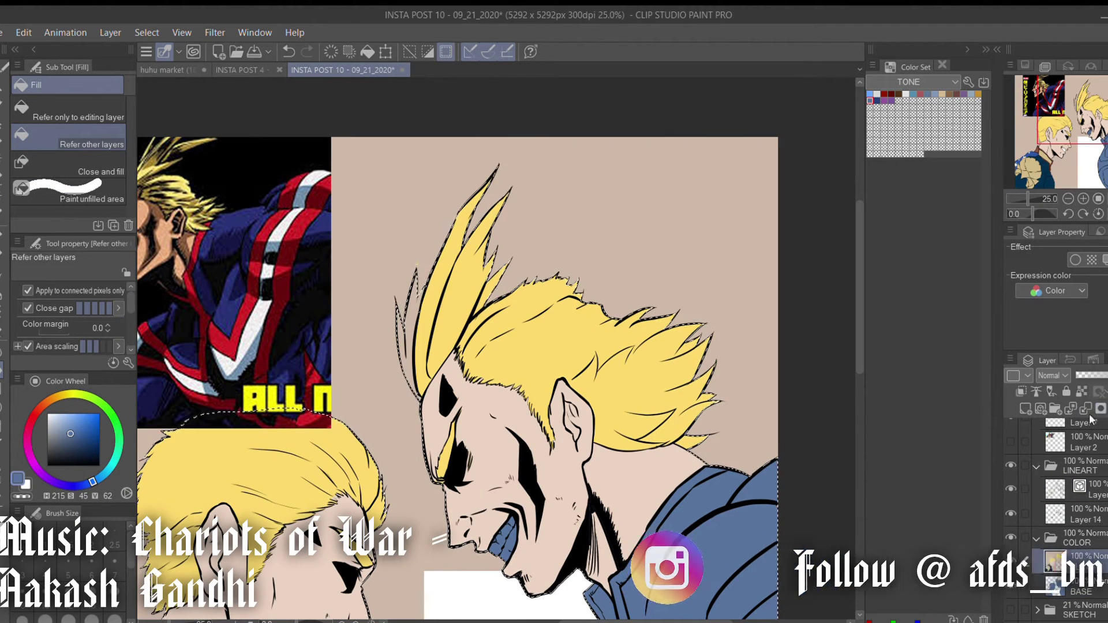
pyautogui.click(1056, 562)
pyautogui.scroll(1, 479, 405)
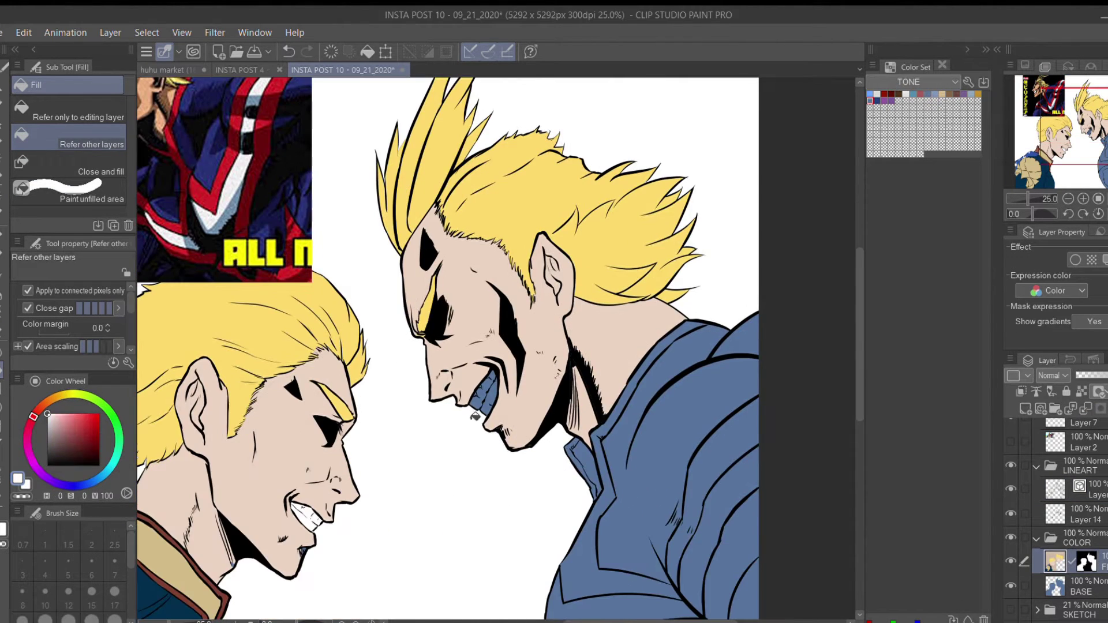
# Fill the spiky-haired character's teeth with white and the suit's main panels with navy sampled from the reference (H 233, S 64, V 46).
pyautogui.scroll(1, 474, 430)
pyautogui.scroll(-2, 475, 430)
pyautogui.scroll(2, 441, 338)
pyautogui.keyDown('alt'); pyautogui.click(441, 338); pyautogui.keyUp('alt')
pyautogui.scroll(-2, 441, 338)
pyautogui.moveTo(440, 338); pyautogui.dragTo(547, 412)
pyautogui.click(715, 396)
pyautogui.click(727, 541)
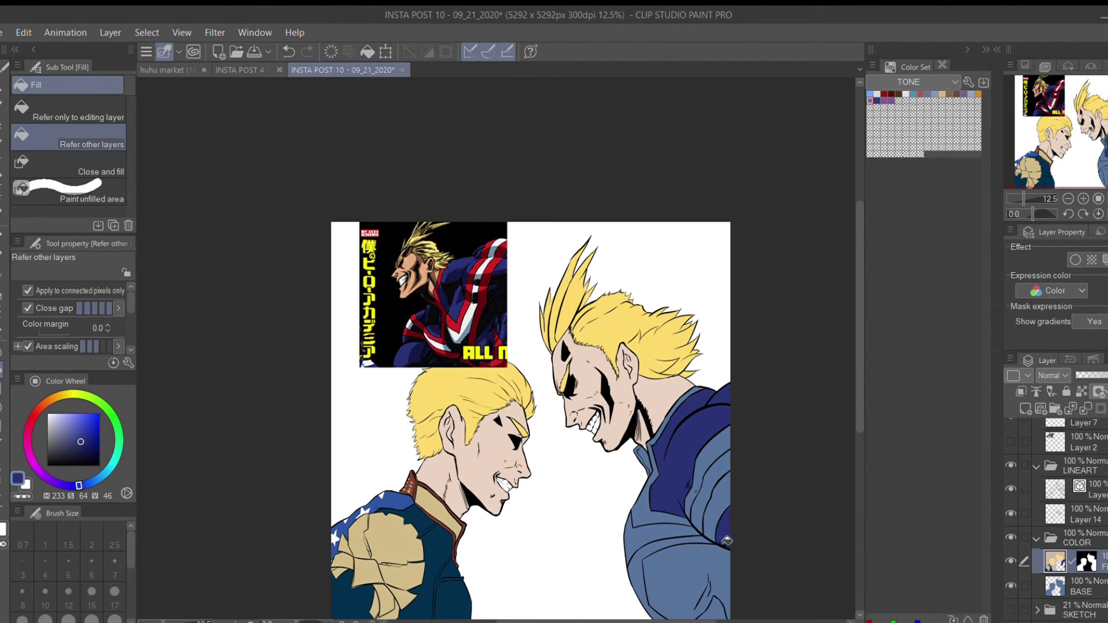
pyautogui.click(694, 576)
# Fill the suit's collar trim and outer chest and sleeve stripes with red sampled from the reference (H 358, S 84, V 83).
pyautogui.scroll(2, 460, 318)
pyautogui.keyDown('alt'); pyautogui.click(458, 326); pyautogui.keyUp('alt')
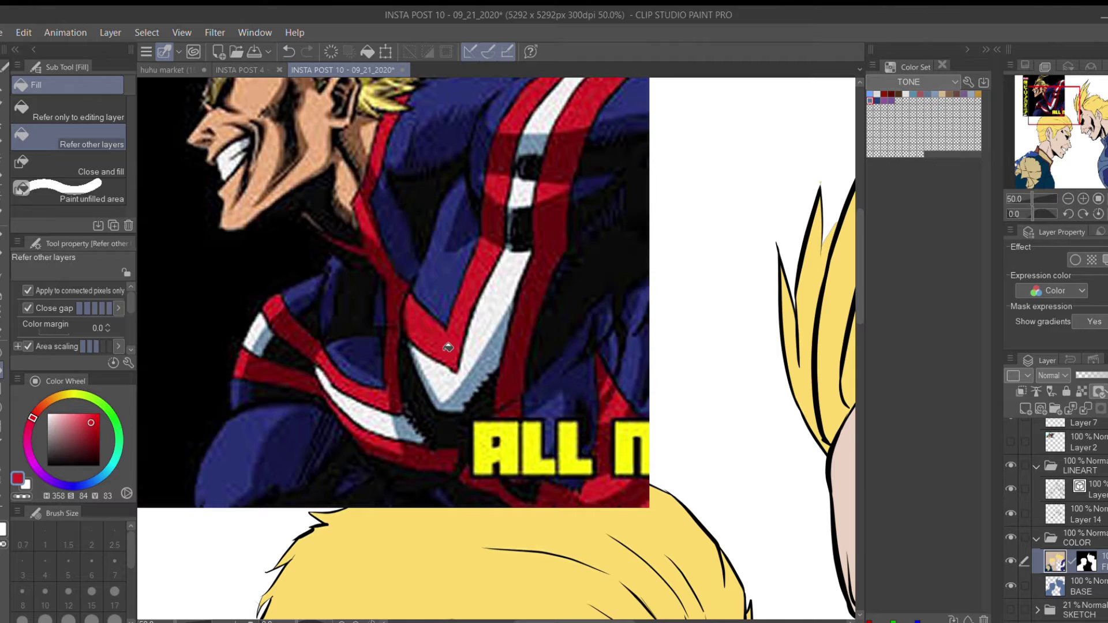
pyautogui.scroll(-3, 512, 414)
pyautogui.scroll(1, 653, 560)
pyautogui.click(569, 340)
pyautogui.click(554, 496)
pyautogui.click(618, 415)
pyautogui.click(611, 386)
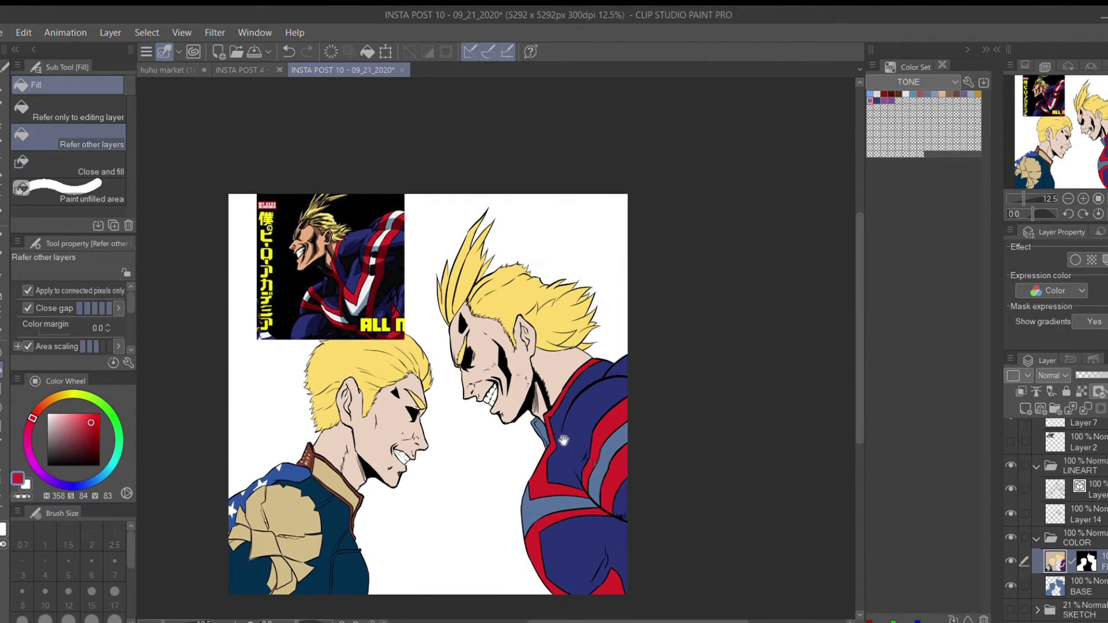
# Finish the suit's collar color and fill the remaining chest and sleeve stripes with white.
pyautogui.scroll(2, 485, 425)
pyautogui.click(590, 413)
pyautogui.press('x')
pyautogui.moveTo(648, 389); pyautogui.dragTo(735, 276)
pyautogui.click(681, 347)
pyautogui.scroll(-2, 585, 466)
pyautogui.moveTo(584, 466); pyautogui.dragTo(656, 512)
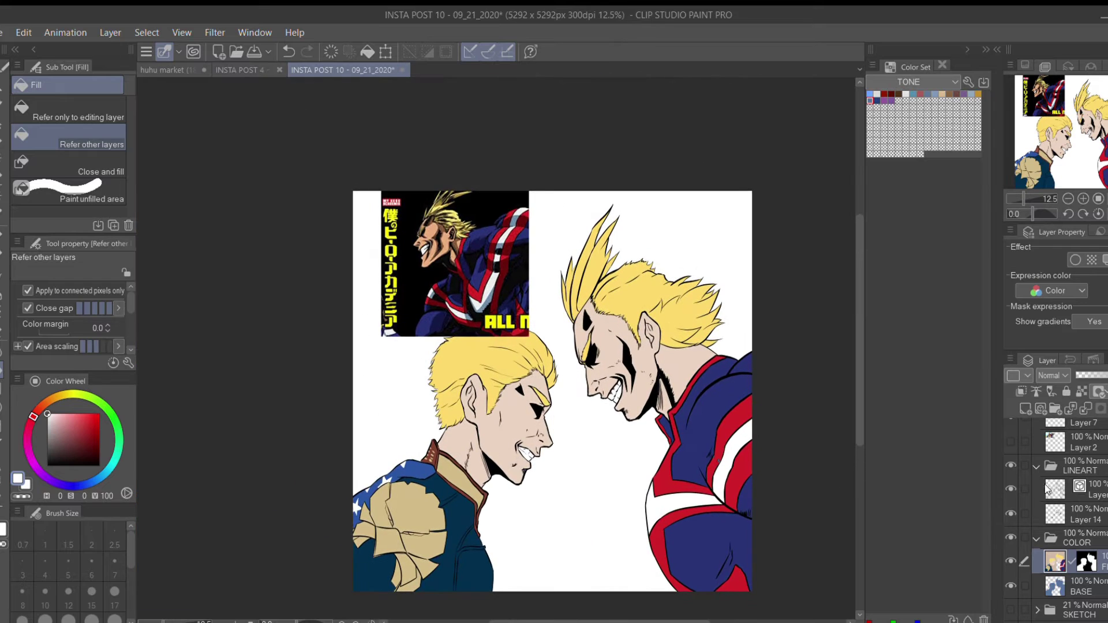
# Hide the reference images and fill the gap at the slicked-back character's crown with hair yellow (H 46, S 57, V 99).
pyautogui.click(1010, 427)
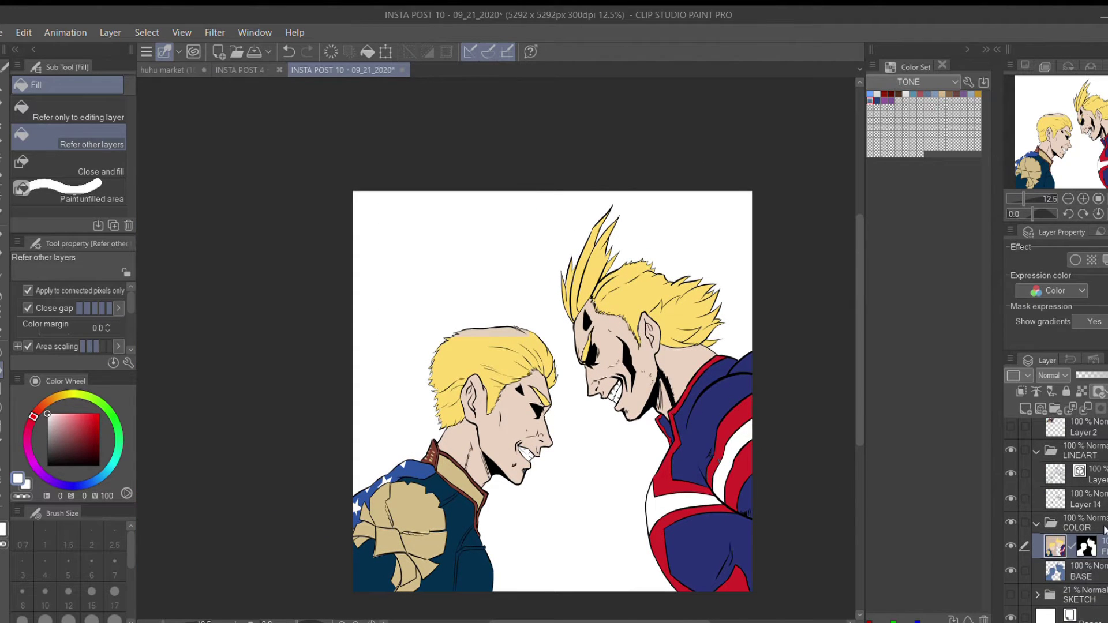
pyautogui.keyDown('alt'); pyautogui.click(595, 351); pyautogui.keyUp('alt')
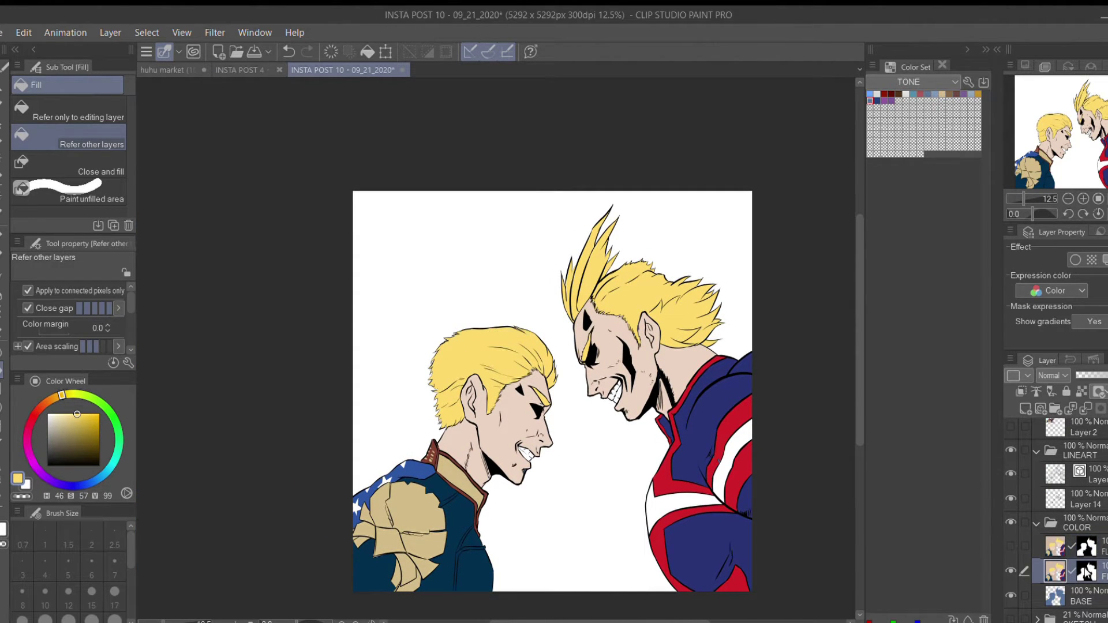
# Duplicate the FLATS layer with its mask, clear the copy, and fill it with tan (H 36, S 33, V 84) in Multiply at 25% opacity.
pyautogui.click(1062, 546)
pyautogui.press('Delete')
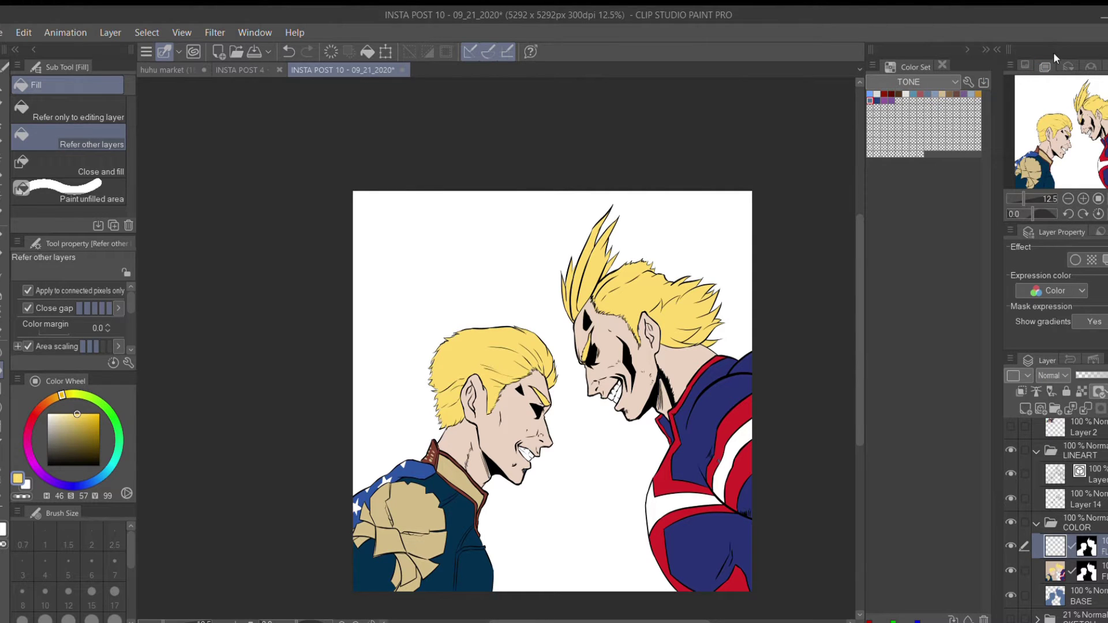
pyautogui.click(942, 94)
pyautogui.hotkey('alt', 'BackSpace')
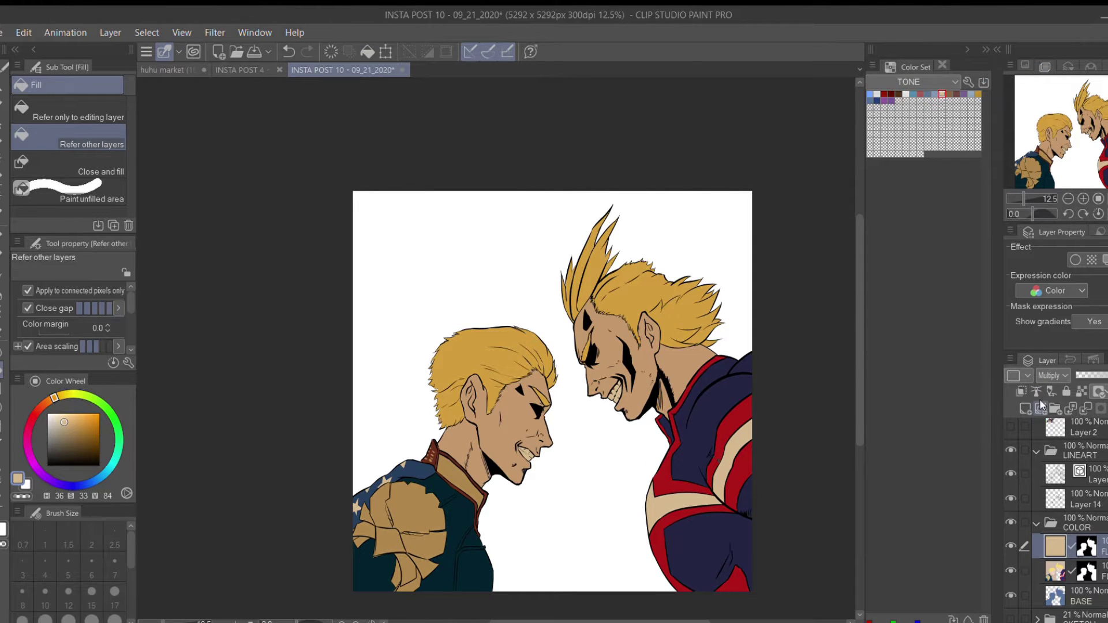
pyautogui.moveTo(1105, 375); pyautogui.dragTo(1080, 375)
# Duplicate the tan overlay, clear the copy as a Linear Burn shadow layer, and hide the flats beneath it.
pyautogui.hotkey('ctrl', 'shift', 'd')
pyautogui.press('Delete')
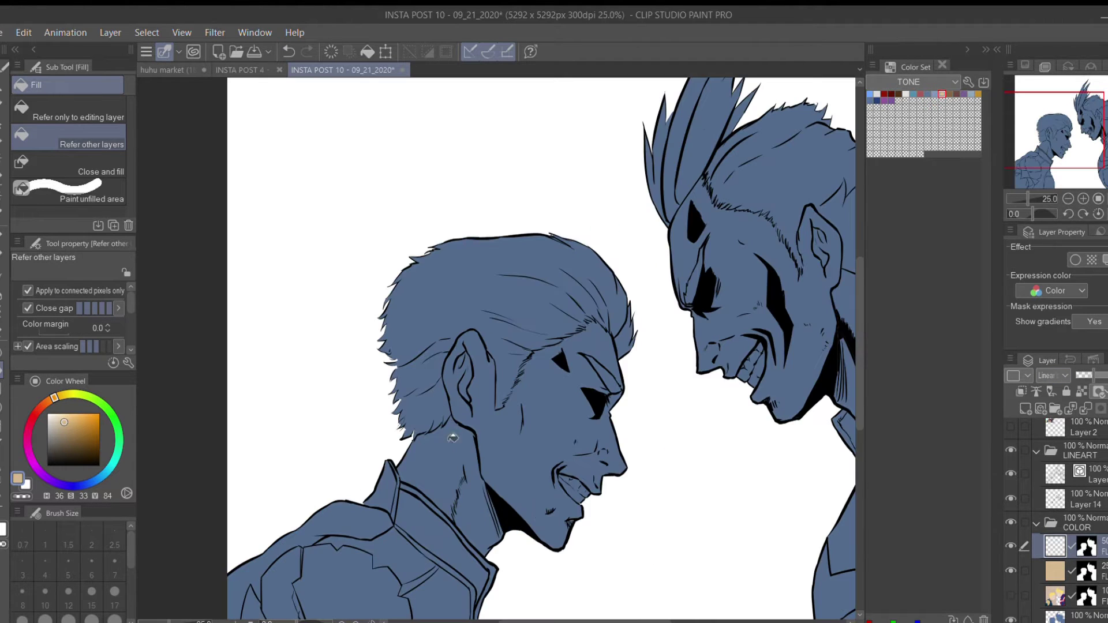
pyautogui.press('p')
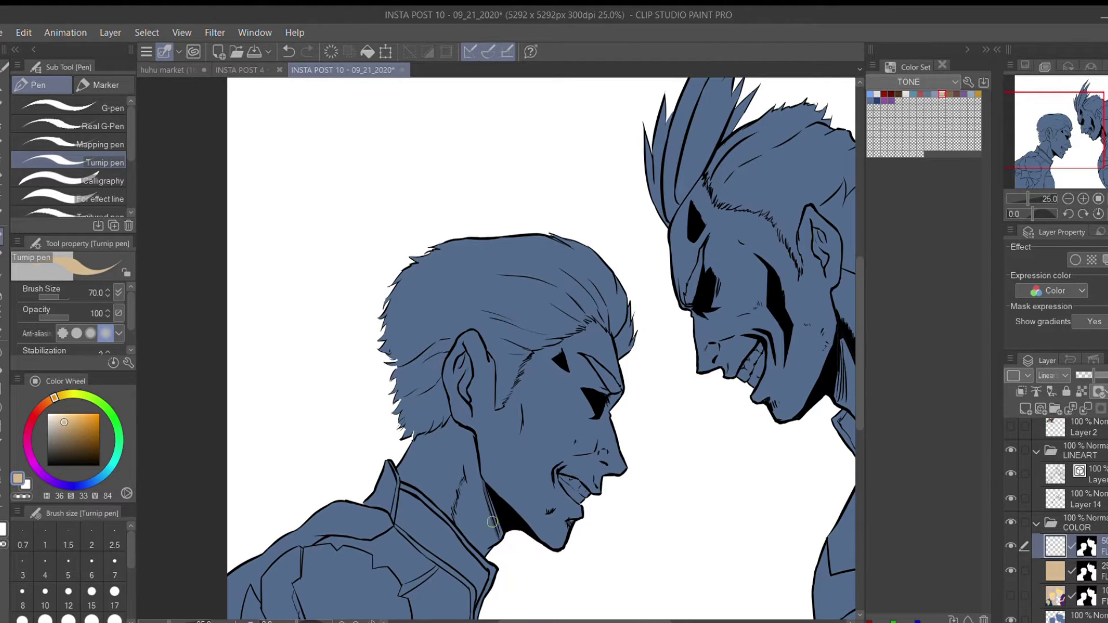
# Paint shadows in the slicked-back character's ear hollow, on the neck beside the jaw and under the nose.
pyautogui.press('g')
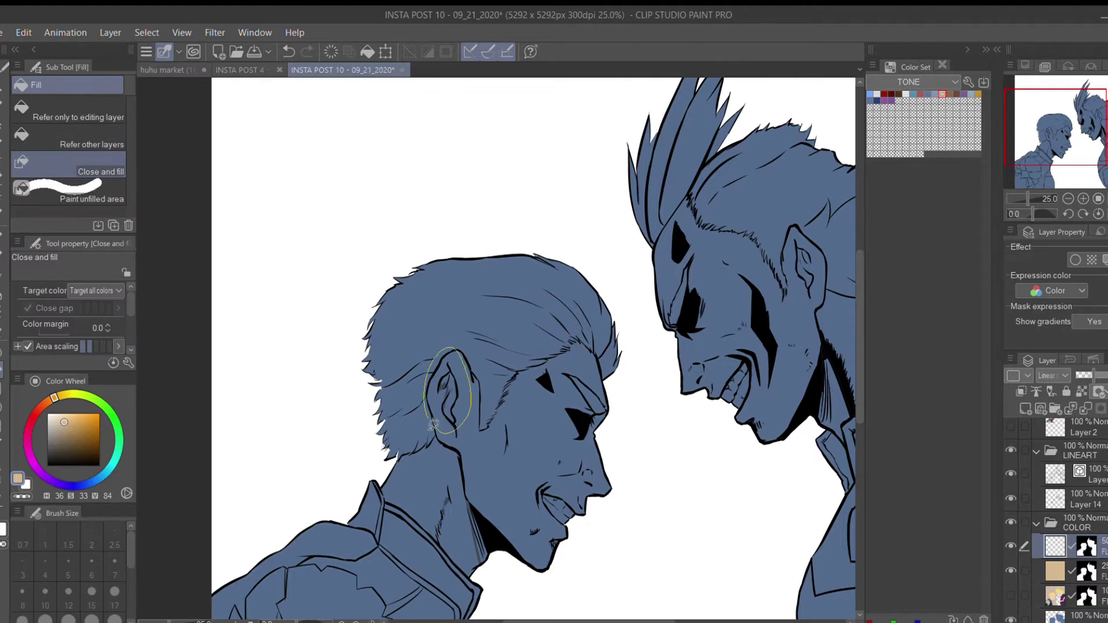
pyautogui.moveTo(507, 591); pyautogui.dragTo(459, 566)
pyautogui.press('h')
pyautogui.press('p')
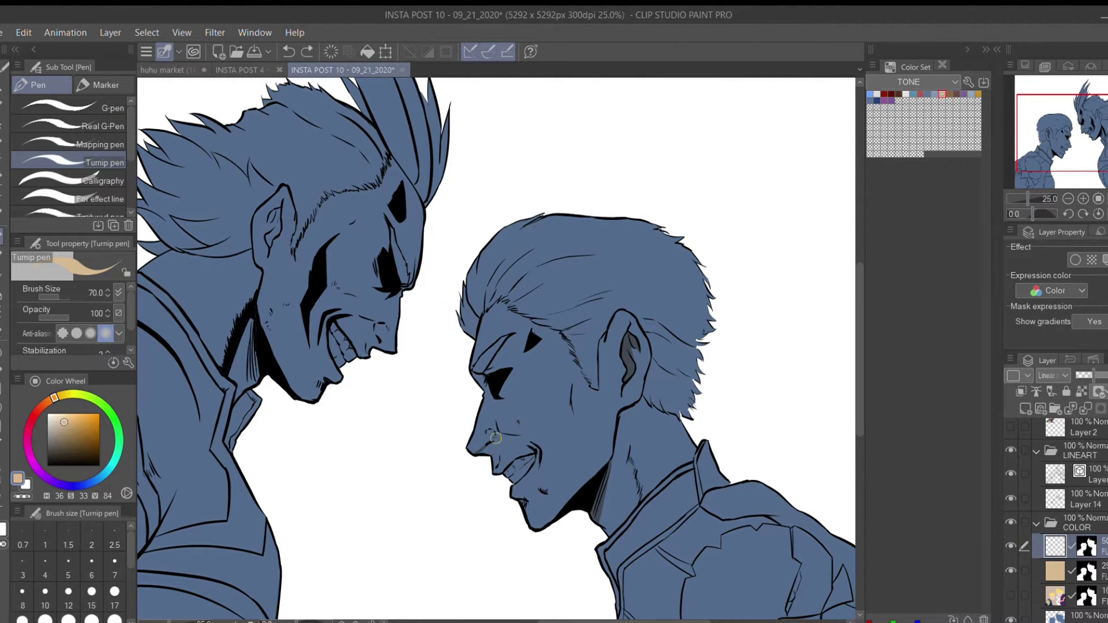
pyautogui.scroll(1, 521, 484)
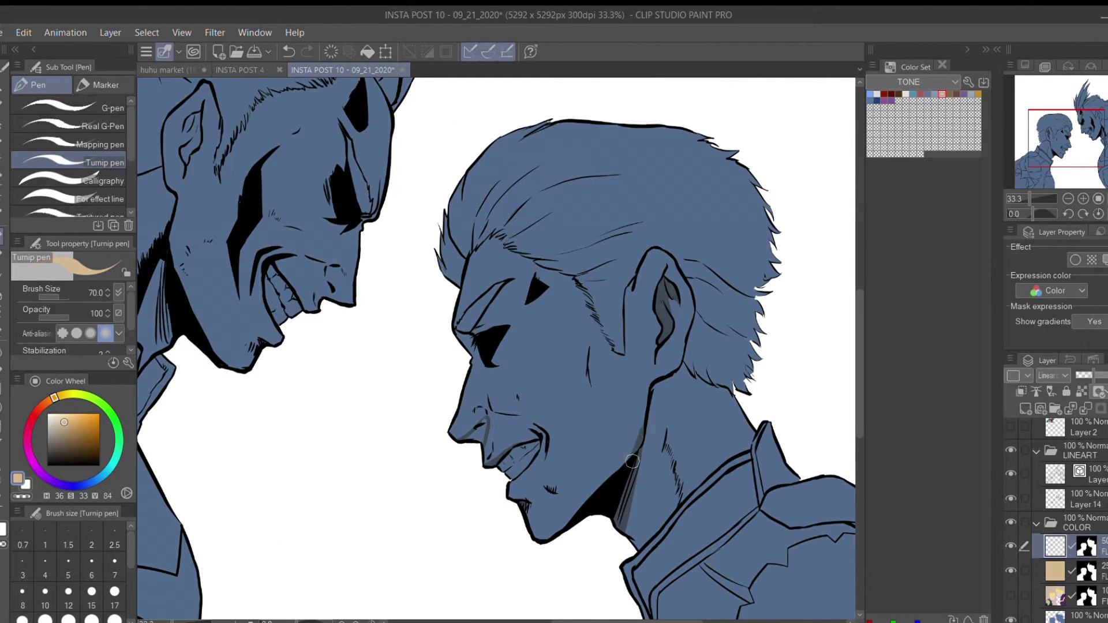
pyautogui.click(1002, 586)
pyautogui.click(1002, 586)
pyautogui.press('g')
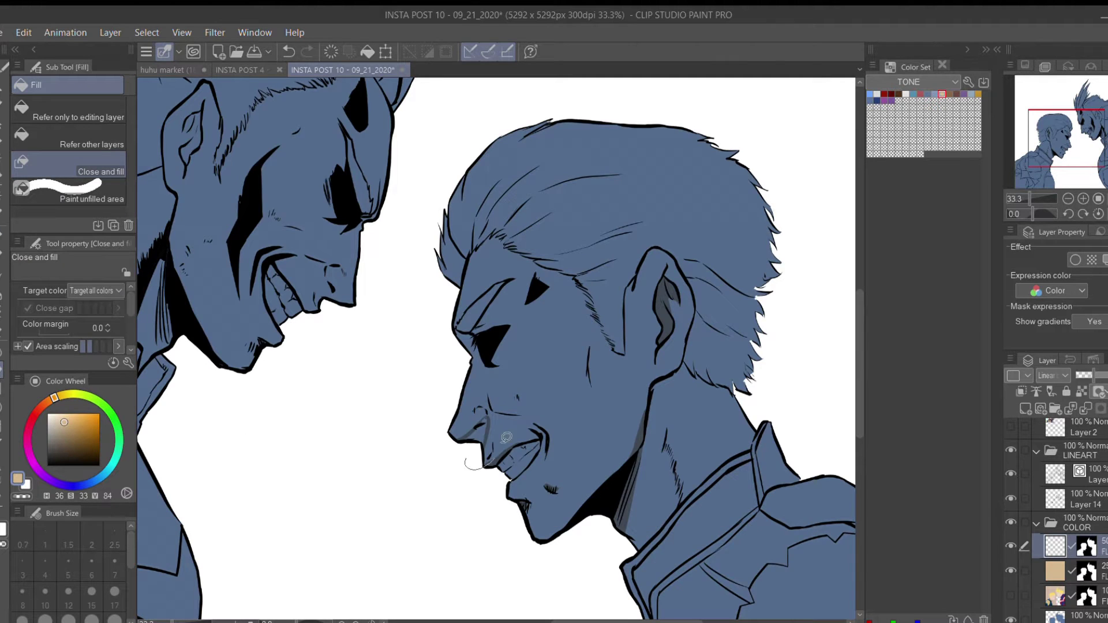
# Raise the shadow layer's opacity to 75% with the flats shown for comparison, and hide the flats again.
pyautogui.click(1003, 594)
pyautogui.moveTo(1091, 375); pyautogui.dragTo(1101, 375)
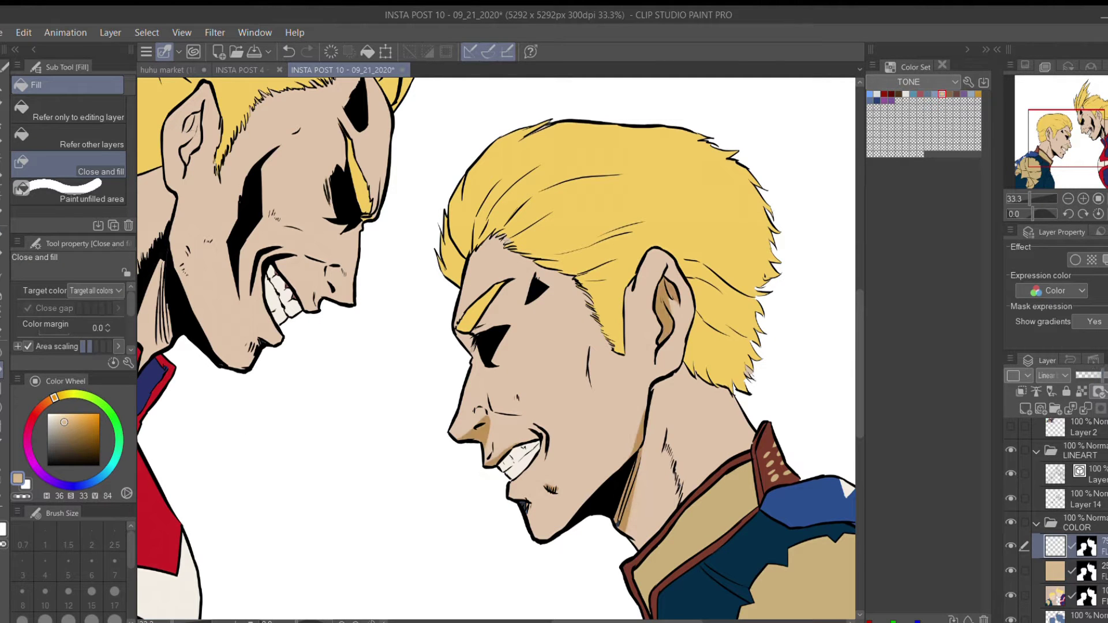
pyautogui.click(1010, 595)
pyautogui.press('p')
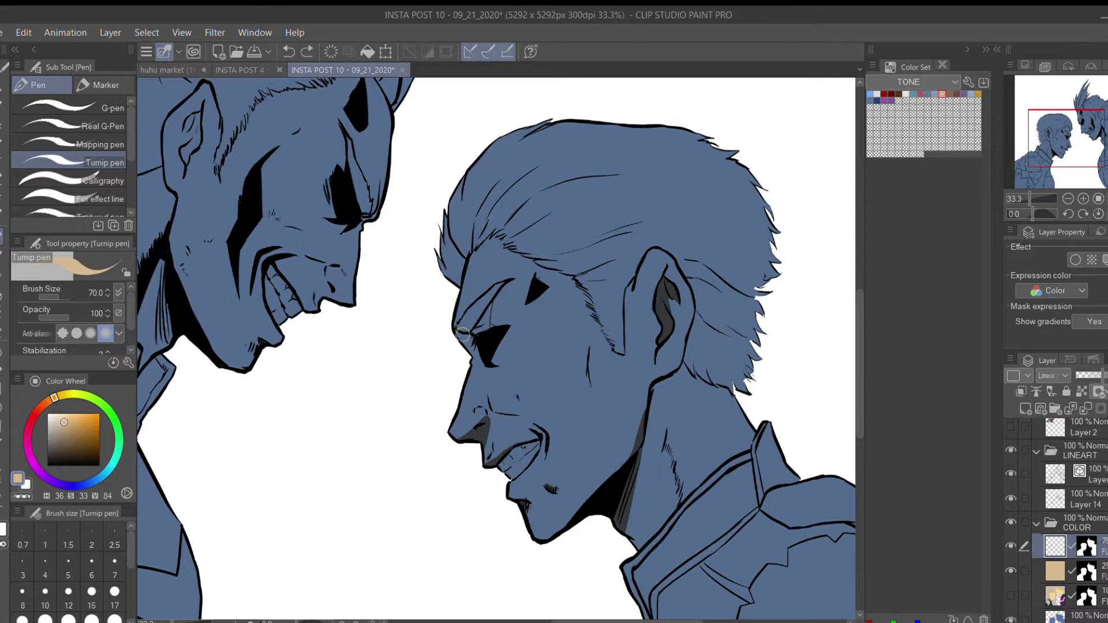
# Shade the slicked-back character's eye socket beneath the brow and outline the shadow shapes of the cheek hollow and the crease beside the nose.
pyautogui.press('g')
pyautogui.click(482, 321)
pyautogui.press('p')
pyautogui.press('g')
pyautogui.press('p')
pyautogui.moveTo(550, 378); pyautogui.dragTo(441, 353)
pyautogui.hotkey('ctrl', 'z')
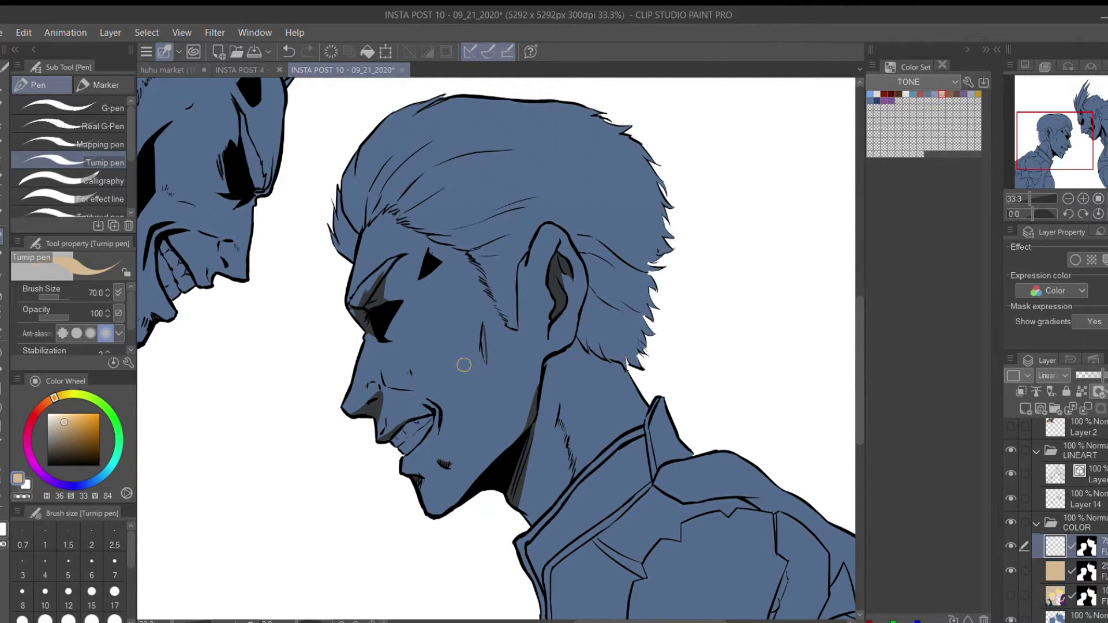
pyautogui.moveTo(387, 385); pyautogui.dragTo(417, 388)
pyautogui.press('e')
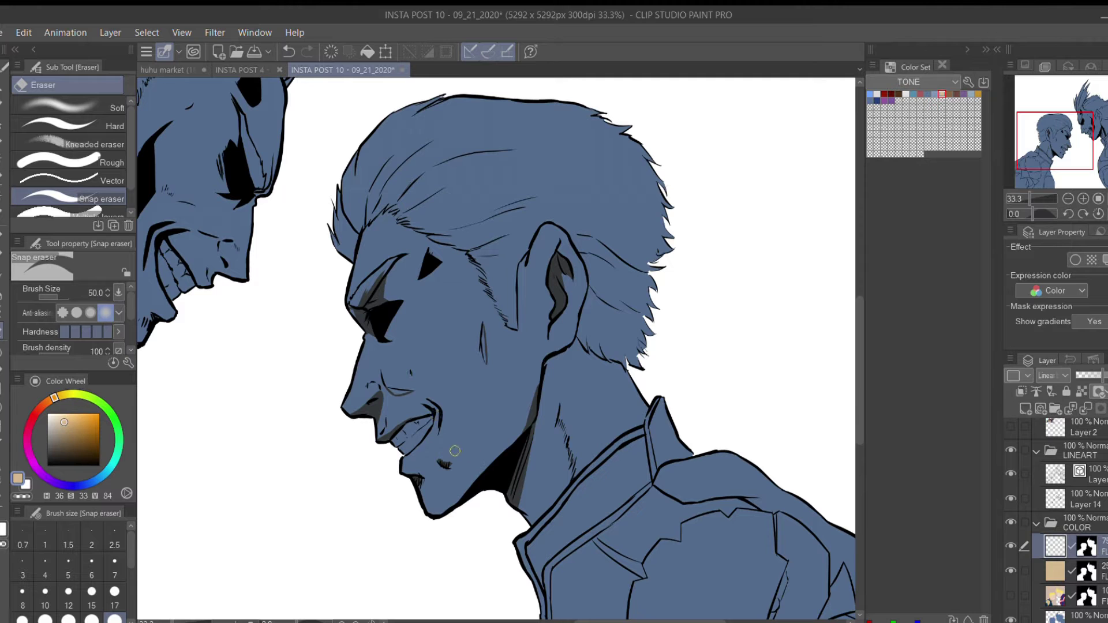
# Show the flats, hide the tan overlay, and refill the slicked-back character's hair with pale blond (H 46, S 20, V 87).
pyautogui.click(1011, 595)
pyautogui.hotkey('ctrl', '-')
pyautogui.hotkey('ctrl', '-')
pyautogui.hotkey('ctrl', '-')
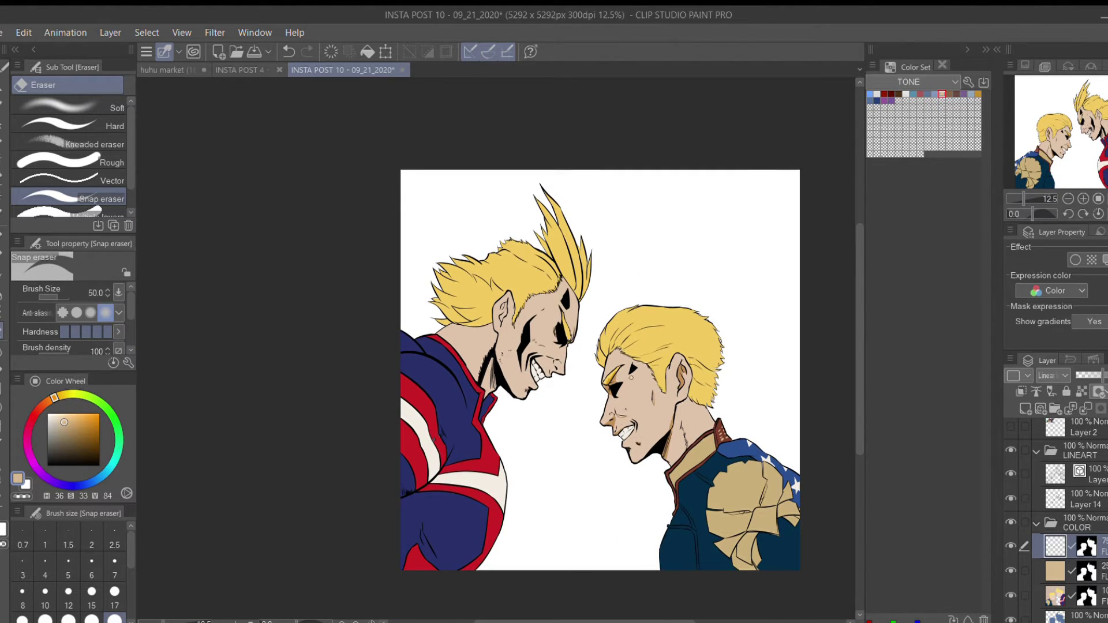
pyautogui.hotkey('ctrl', '+')
pyautogui.hotkey('ctrl', '+')
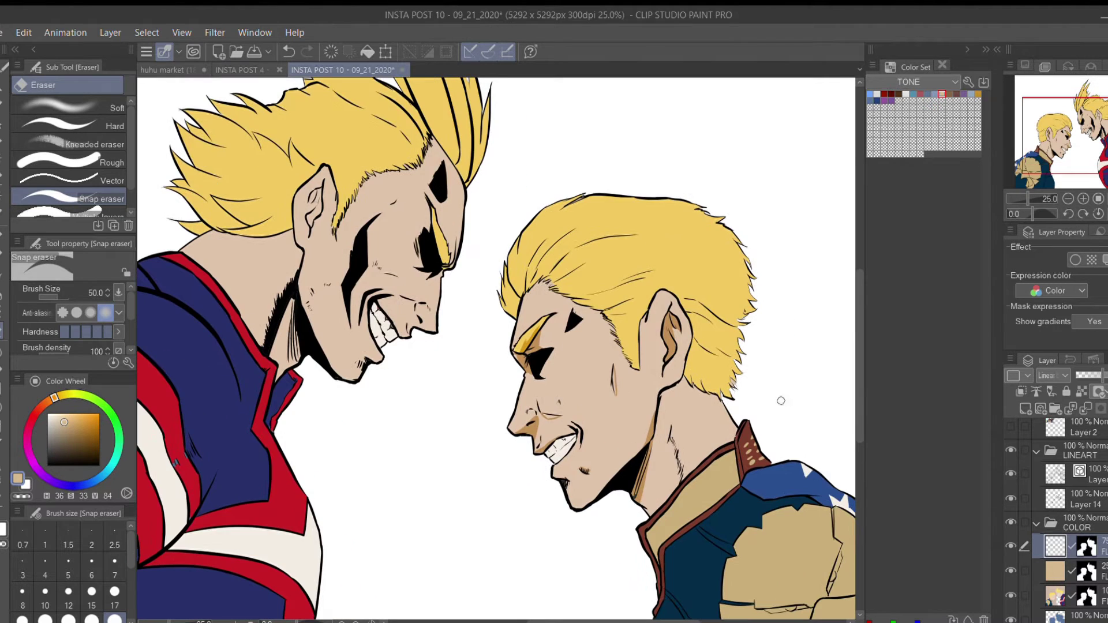
pyautogui.press('g')
pyautogui.click(589, 277)
pyautogui.hotkey('ctrl', 'z')
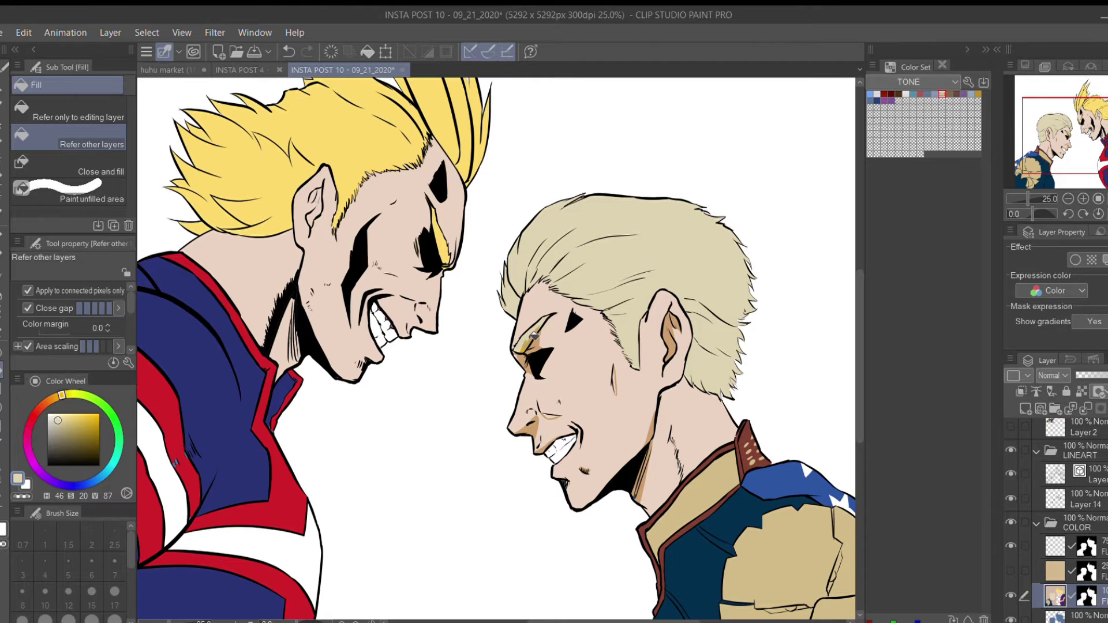
# Return to the Linear Burn shadow layer with the tan colour, show the tan overlay, and hide the flats.
pyautogui.hscroll(-3, 723, 445)
pyautogui.hotkey('alt', ']')
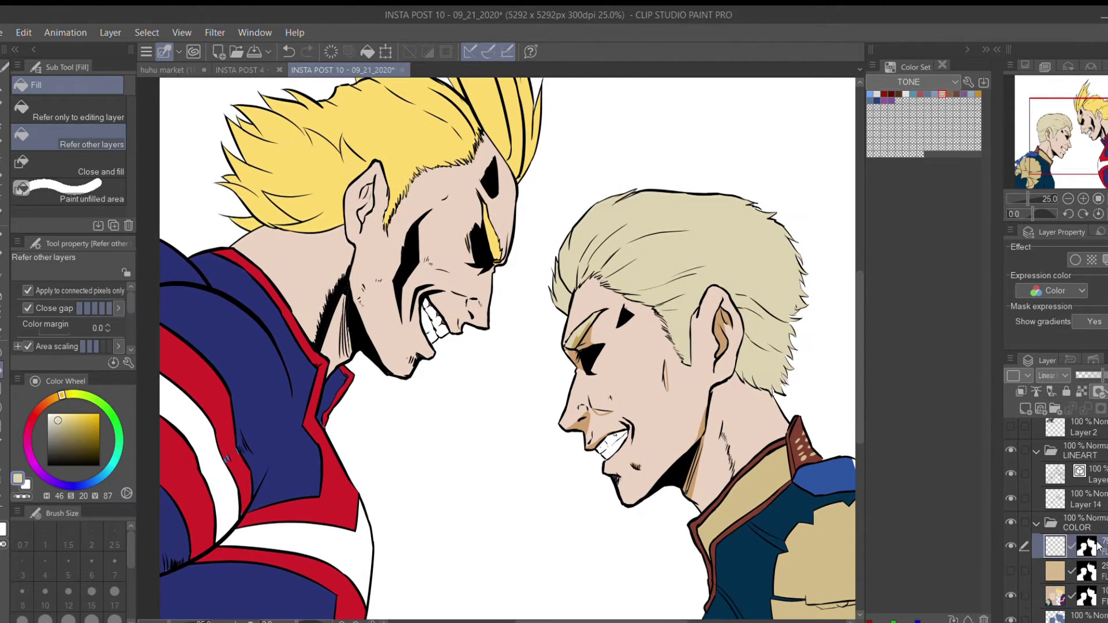
pyautogui.click(660, 384)
pyautogui.keyDown('alt'); pyautogui.click(660, 384); pyautogui.keyUp('alt')
pyautogui.scroll(1, 635, 292)
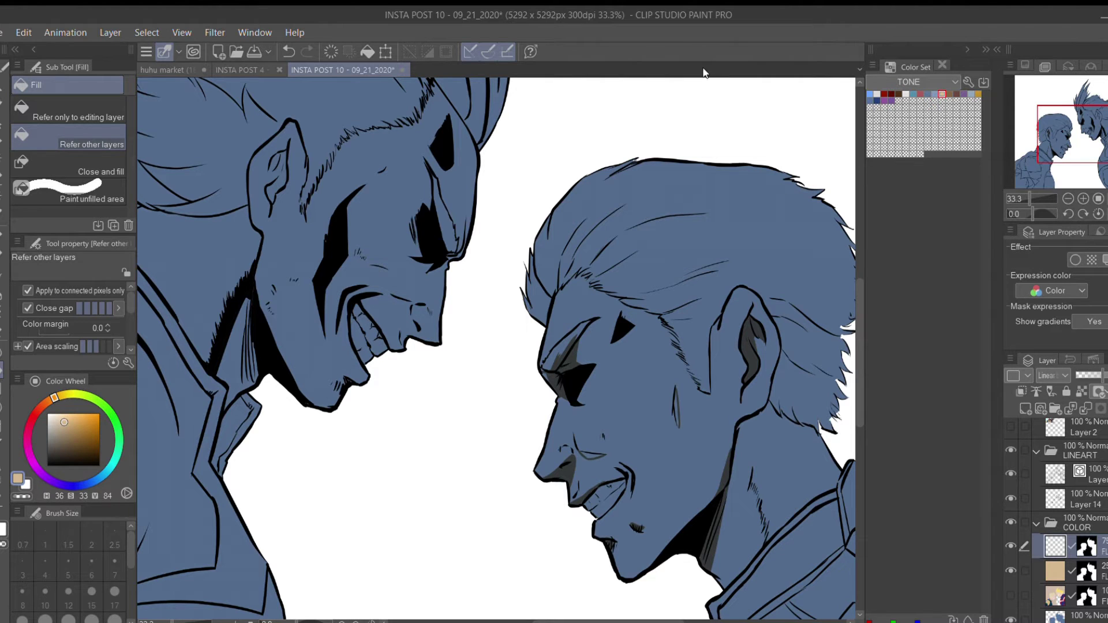
# Fill the outlined cheek hollow and the crease beside the nose with shadow using Close and fill.
pyautogui.click(70, 164)
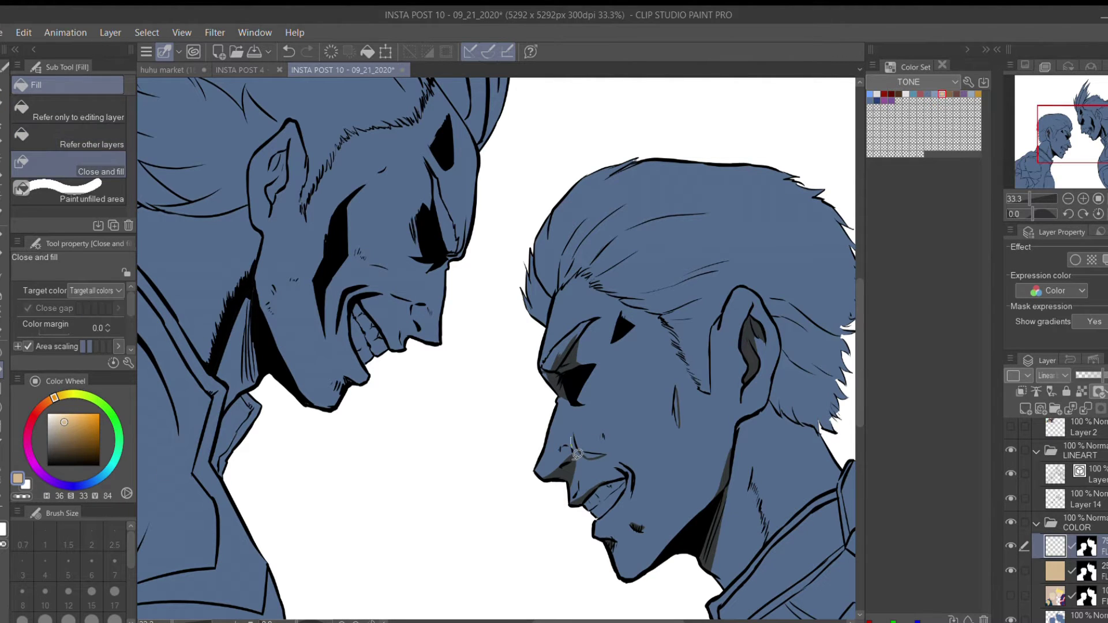
pyautogui.moveTo(690, 448); pyautogui.dragTo(687, 444)
pyautogui.press('p')
pyautogui.press('g')
pyautogui.press('p')
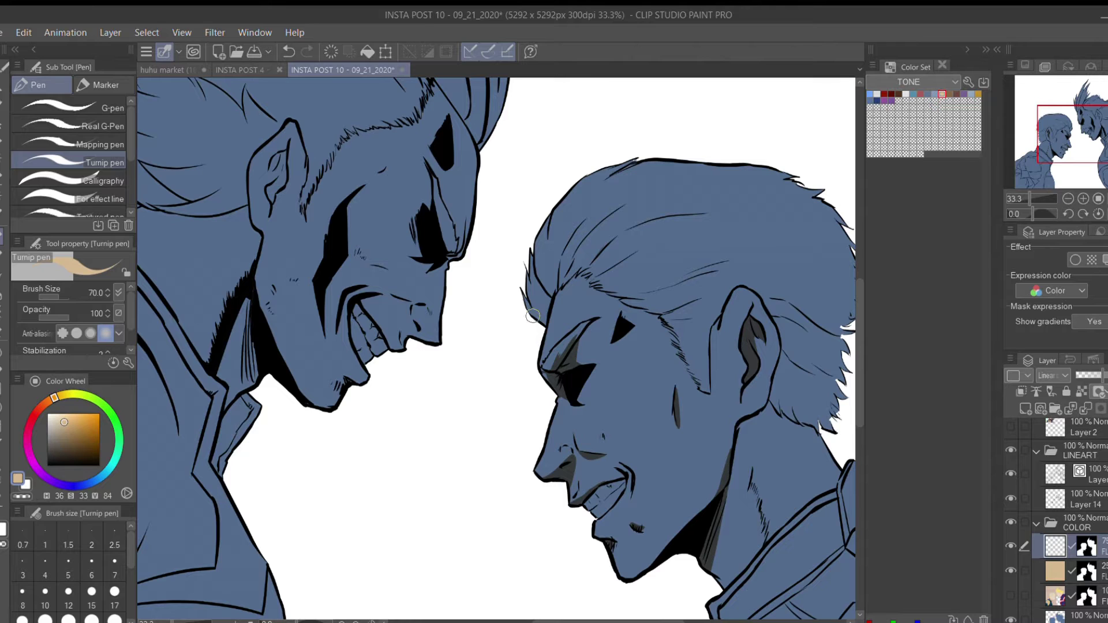
# Shade the front lock of the slicked-back hair and paint thin shadows along the swept-back strands.
pyautogui.press('g')
pyautogui.press('p')
pyautogui.moveTo(536, 318)
pyautogui.mouseDown()
pyautogui.moveTo(549, 269)
pyautogui.moveTo(646, 222)
pyautogui.mouseUp()
pyautogui.moveTo(602, 254)
pyautogui.mouseDown()
pyautogui.moveTo(654, 216)
pyautogui.moveTo(524, 243)
pyautogui.mouseUp()
pyautogui.moveTo(435, 326)
pyautogui.mouseDown()
pyautogui.moveTo(529, 278)
pyautogui.moveTo(514, 286)
pyautogui.moveTo(560, 306)
pyautogui.mouseUp()
pyautogui.press('g')
pyautogui.moveTo(641, 370)
pyautogui.mouseDown()
pyautogui.moveTo(520, 234)
pyautogui.moveTo(393, 341)
pyautogui.mouseUp()
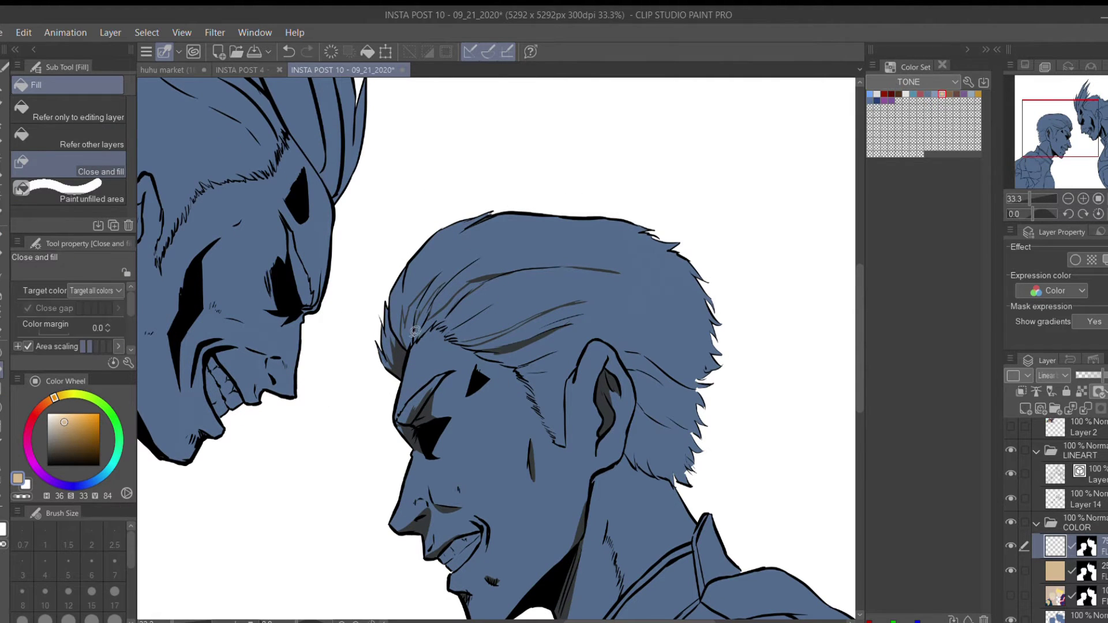
# Thicken the shadows between the hair strands above the forehead and temple, and trim their tips with the Snap eraser.
pyautogui.press('p')
pyautogui.moveTo(487, 282); pyautogui.dragTo(413, 339)
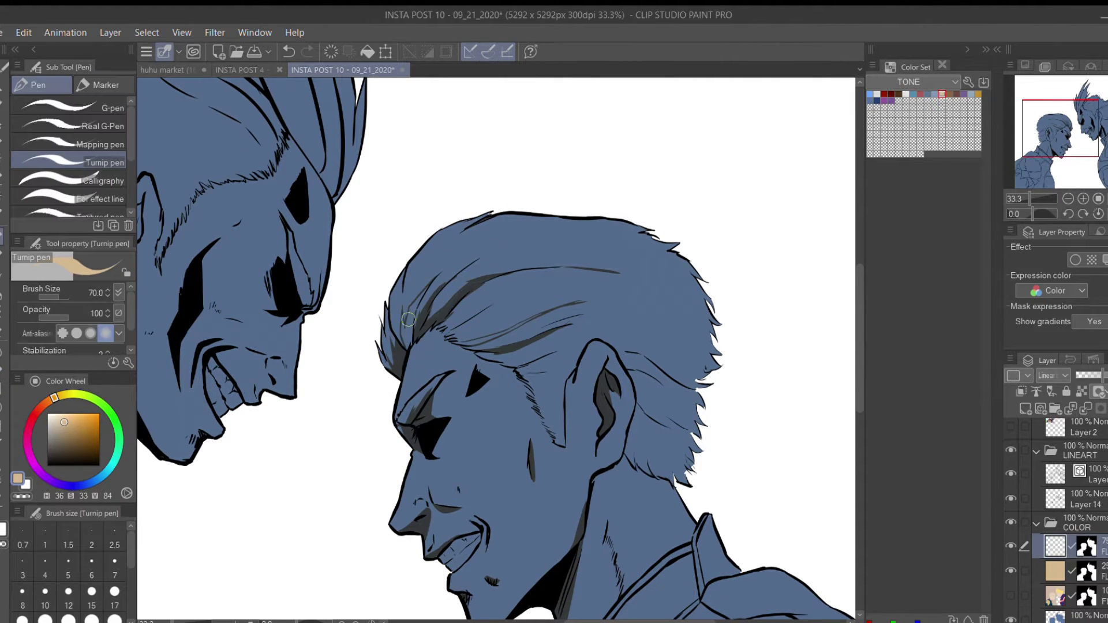
pyautogui.press('e')
pyautogui.press('p')
pyautogui.press('e')
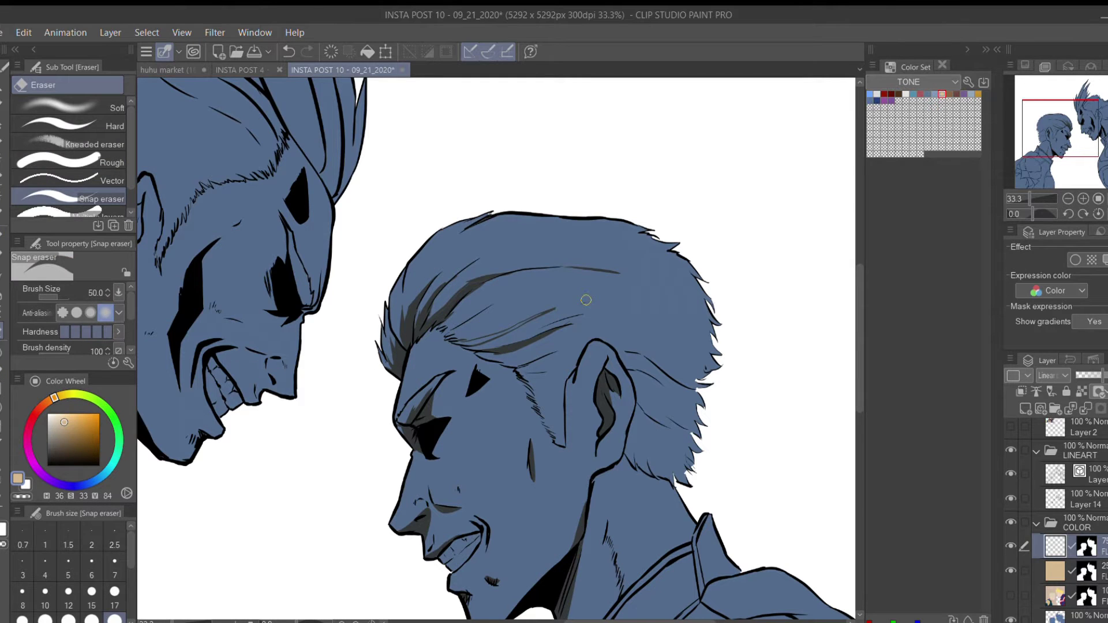
pyautogui.press('p')
pyautogui.moveTo(499, 312); pyautogui.dragTo(455, 332)
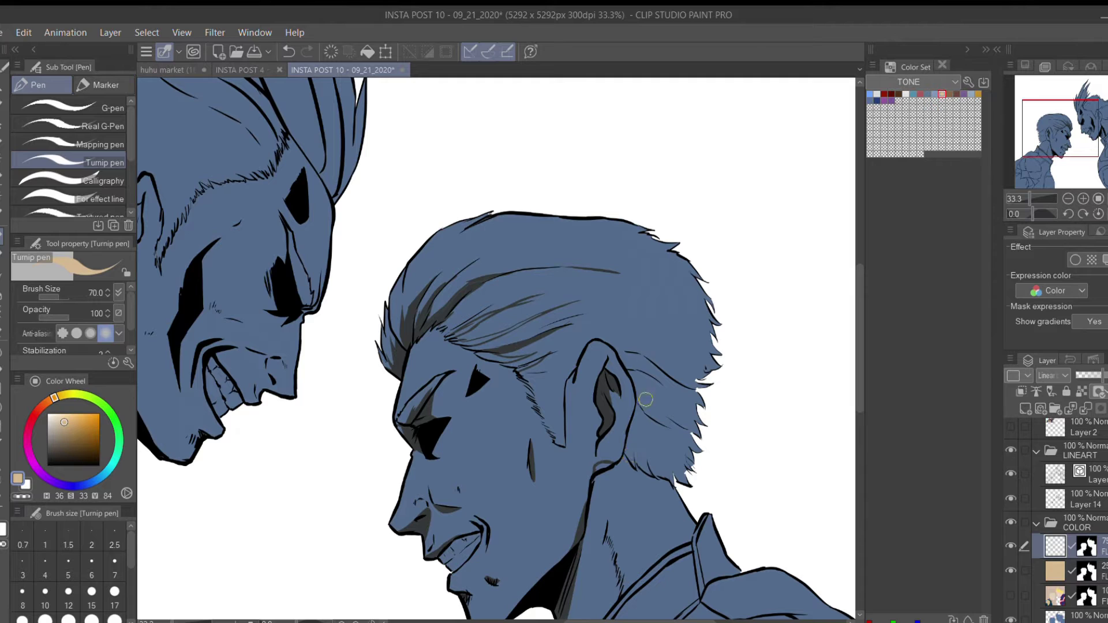
# Fill the sideburn in front of the ear with shadow and clean up the nearby strand shadows.
pyautogui.press('g')
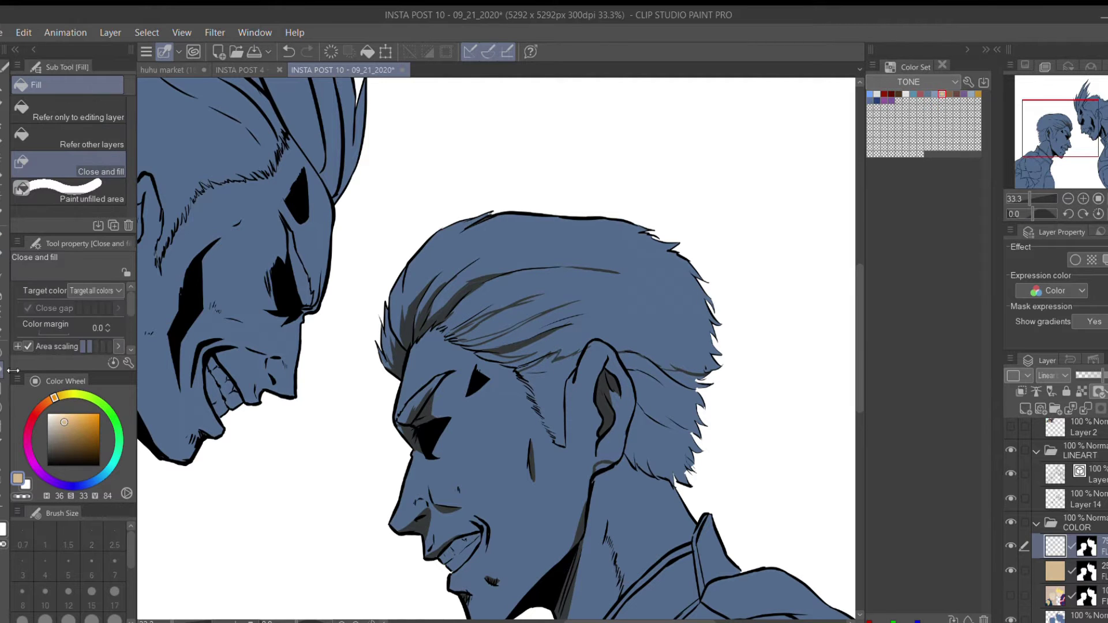
pyautogui.click(568, 393)
pyautogui.press('e')
pyautogui.press('g')
pyautogui.press('e')
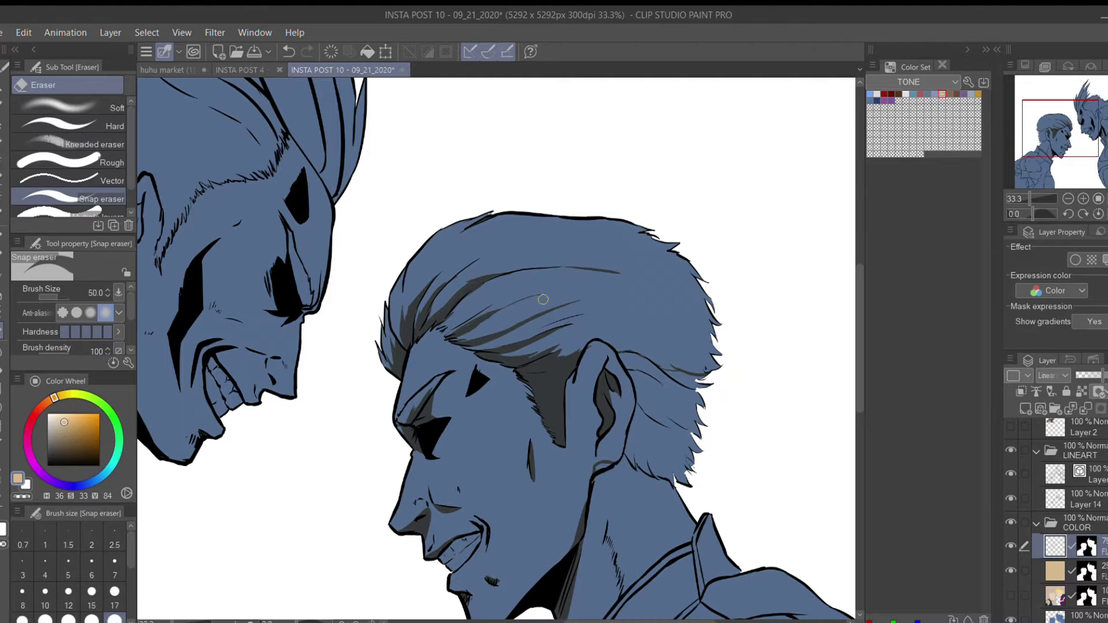
# Fill the hair behind the ear with shadow and shade the neck beneath the earlobe and hairline.
pyautogui.click(1, 356)
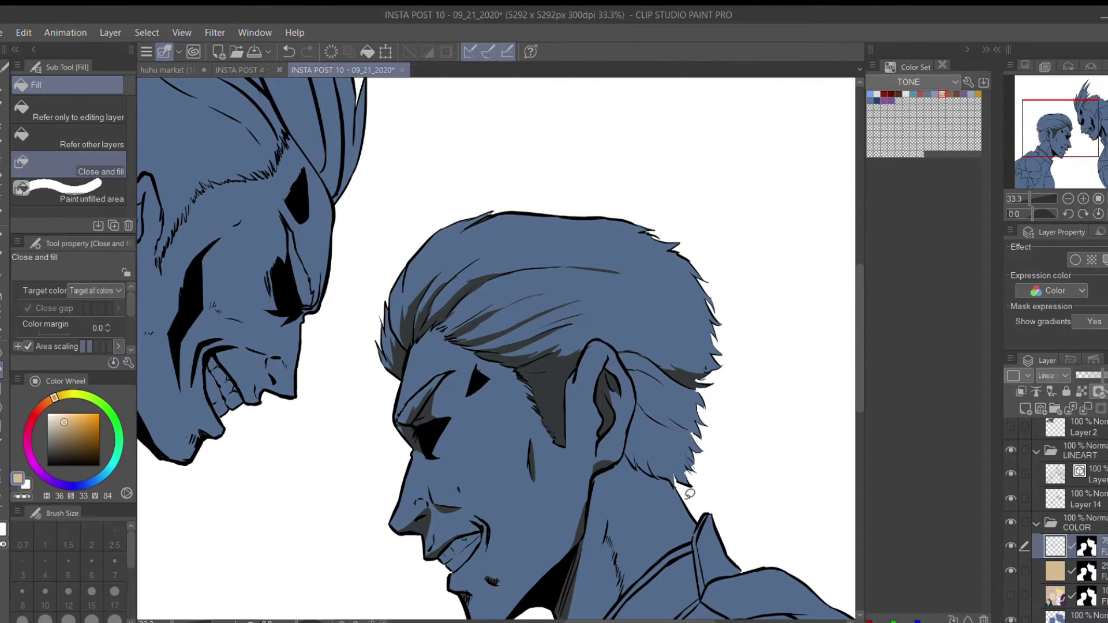
pyautogui.press('p')
pyautogui.press('g')
pyautogui.press('p')
pyautogui.press('g')
pyautogui.moveTo(675, 292)
pyautogui.mouseDown()
pyautogui.moveTo(612, 508)
pyautogui.moveTo(676, 291)
pyautogui.mouseUp()
pyautogui.press('p')
pyautogui.moveTo(641, 464); pyautogui.dragTo(566, 352)
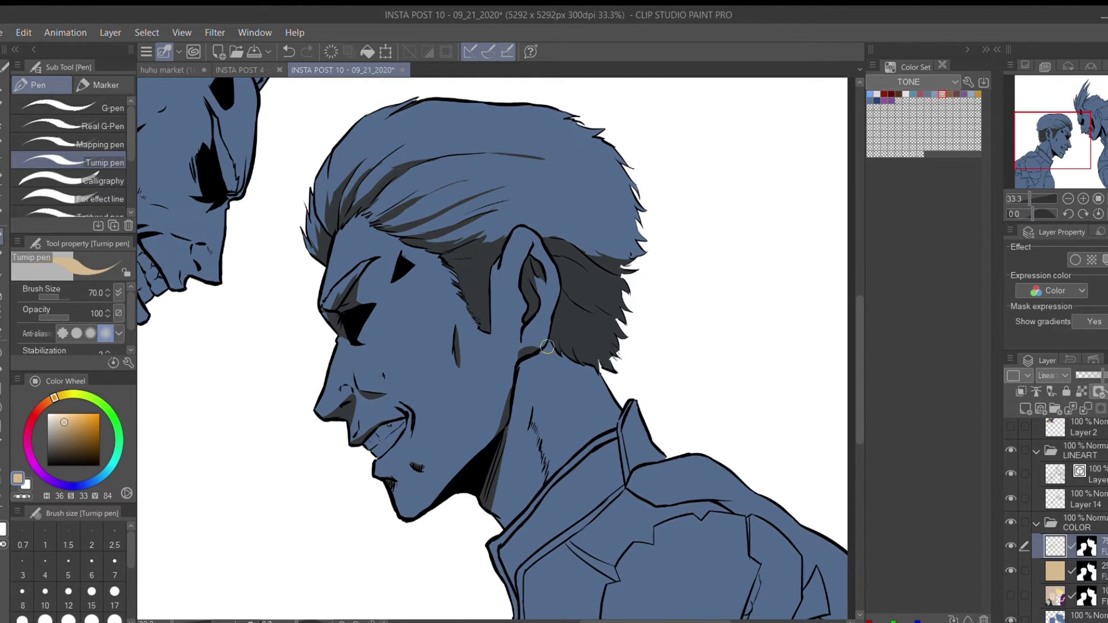
pyautogui.moveTo(627, 405); pyautogui.dragTo(586, 318)
pyautogui.moveTo(495, 323); pyautogui.dragTo(507, 374)
# Outline shadow shapes on the suit's shoulder pad and the jagged cast shadow beneath its hanging folds.
pyautogui.moveTo(485, 464); pyautogui.dragTo(345, 318)
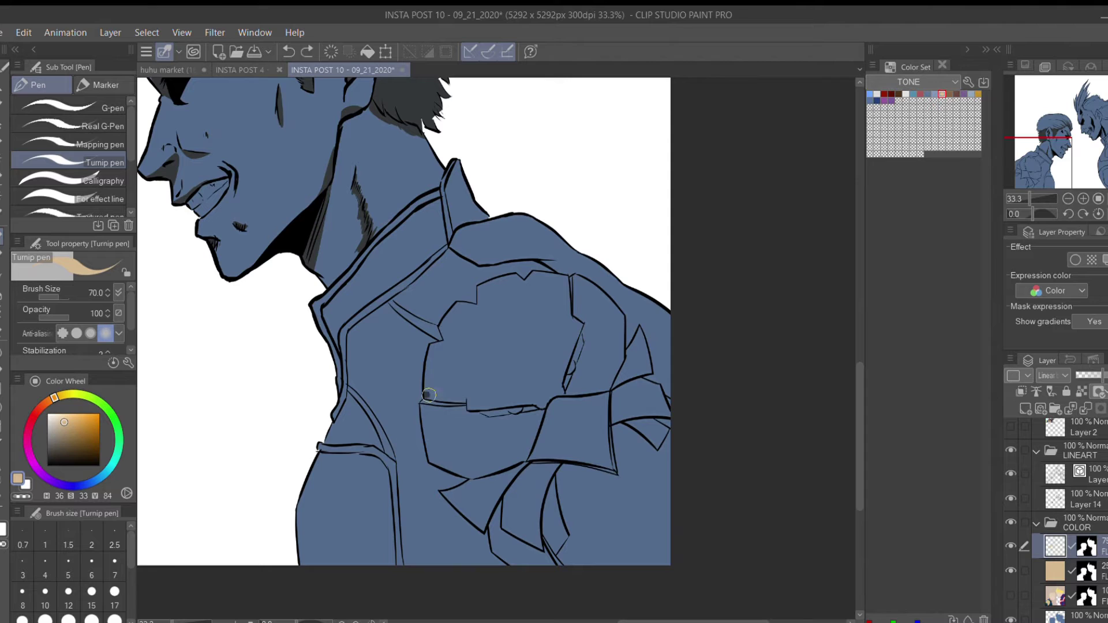
pyautogui.moveTo(569, 310); pyautogui.dragTo(568, 276)
pyautogui.moveTo(577, 394); pyautogui.dragTo(619, 322)
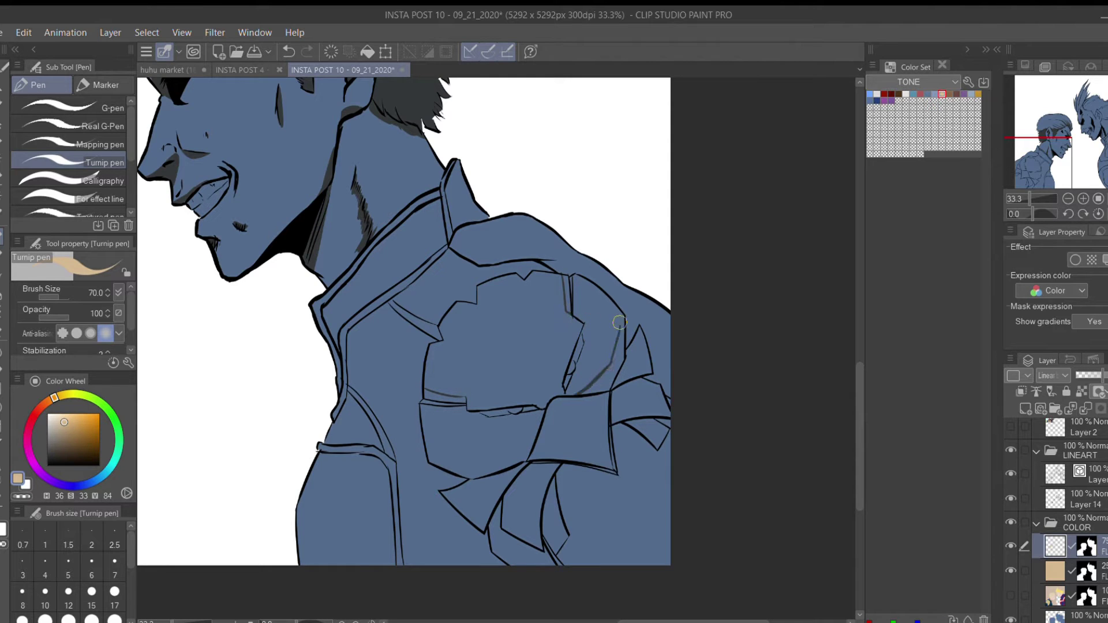
pyautogui.moveTo(541, 422); pyautogui.dragTo(498, 459)
pyautogui.moveTo(427, 455); pyautogui.dragTo(528, 443)
pyautogui.moveTo(574, 491); pyautogui.dragTo(642, 495)
pyautogui.moveTo(630, 445)
pyautogui.mouseDown()
pyautogui.moveTo(651, 470)
pyautogui.moveTo(671, 453)
pyautogui.mouseUp()
pyautogui.moveTo(575, 491); pyautogui.dragTo(574, 562)
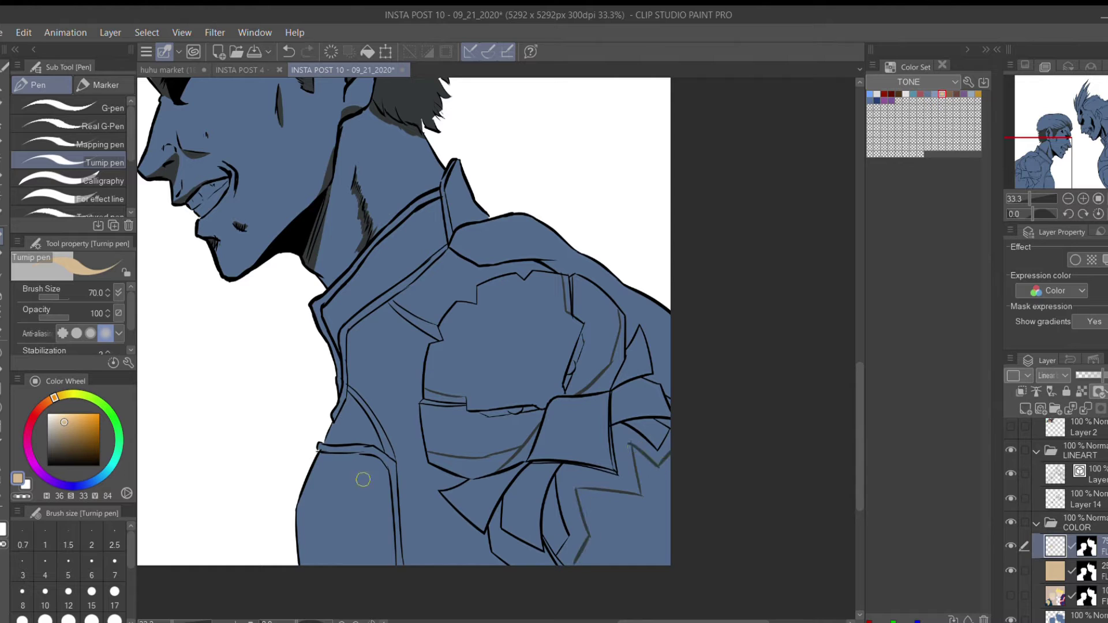
# Fill the outlined shoulder pad shadows and the jagged cast shadow using the Refer other layers fill.
pyautogui.click(2, 369)
pyautogui.click(94, 138)
pyautogui.click(583, 531)
pyautogui.click(516, 450)
pyautogui.click(474, 468)
pyautogui.click(612, 358)
pyautogui.click(448, 400)
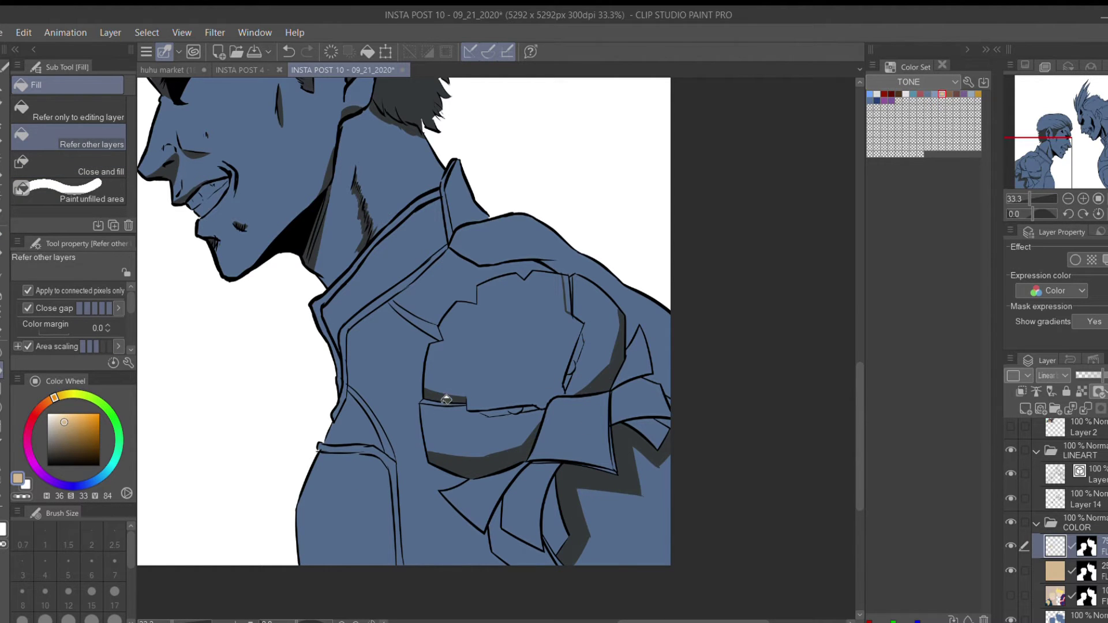
# Outline and fill shadows on the two pointed pieces of the shoulder pad's knot.
pyautogui.press('p')
pyautogui.moveTo(462, 487); pyautogui.dragTo(485, 519)
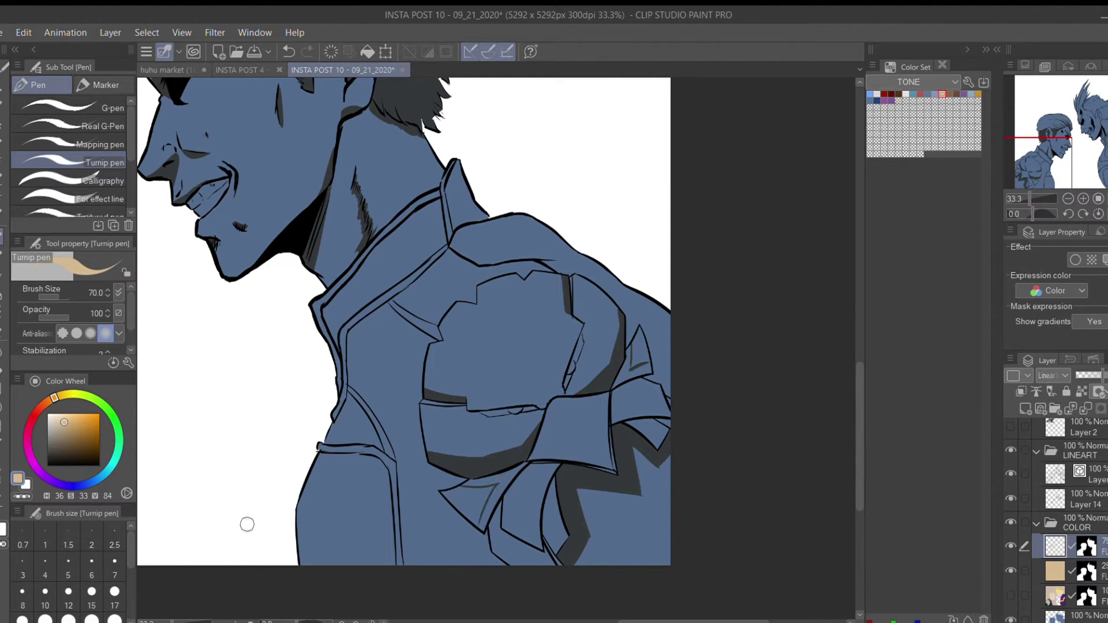
pyautogui.press('g')
pyautogui.click(494, 502)
pyautogui.click(632, 372)
# Outline and fill shadows on the knot's hanging strips and on the band behind it.
pyautogui.press('p')
pyautogui.moveTo(552, 461); pyautogui.dragTo(537, 549)
pyautogui.moveTo(513, 490); pyautogui.dragTo(502, 528)
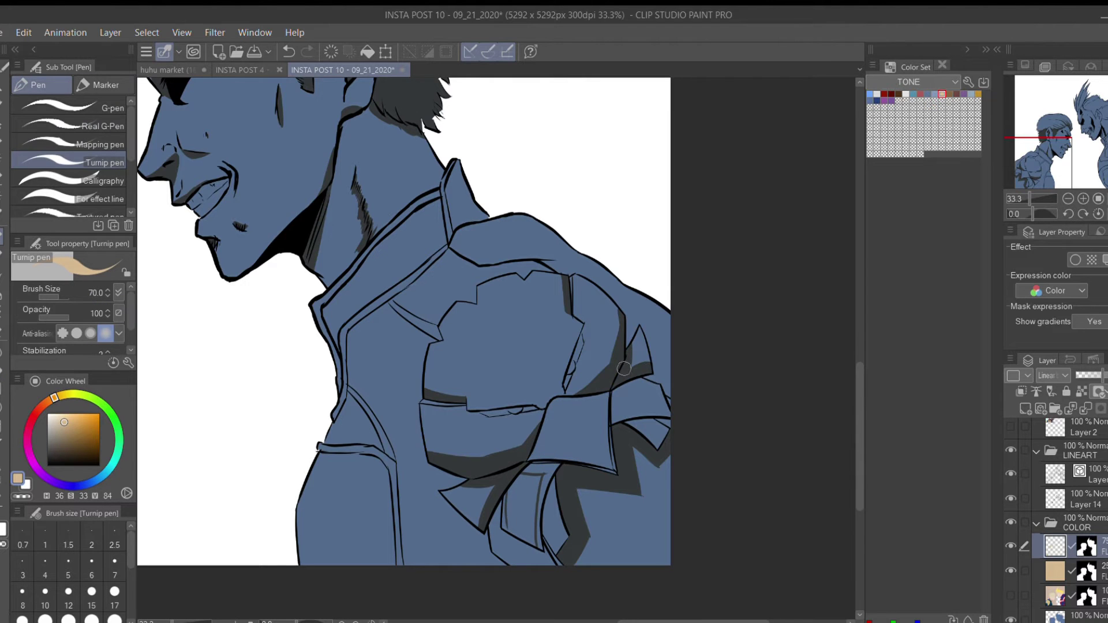
pyautogui.moveTo(657, 385); pyautogui.dragTo(656, 416)
pyautogui.press('g')
pyautogui.click(545, 481)
pyautogui.click(502, 517)
pyautogui.click(659, 401)
pyautogui.click(611, 455)
pyautogui.hotkey('ctrl', 'z')
pyautogui.click(619, 472)
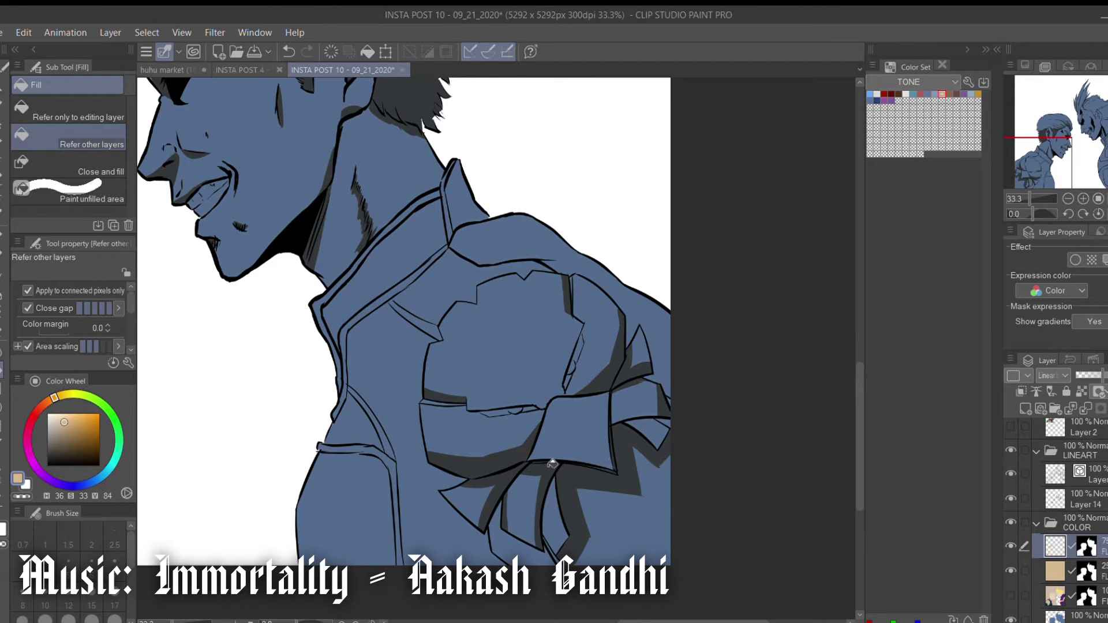
# Shade the lowest hanging strip and the small folded piece at the back of the knot.
pyautogui.press('p')
pyautogui.moveTo(495, 551); pyautogui.dragTo(549, 572)
pyautogui.press('g')
pyautogui.click(522, 534)
pyautogui.click(656, 433)
# Paint shadows along the suit's collar edge, lapel trim, chest fold and front seam.
pyautogui.moveTo(599, 440); pyautogui.dragTo(692, 506)
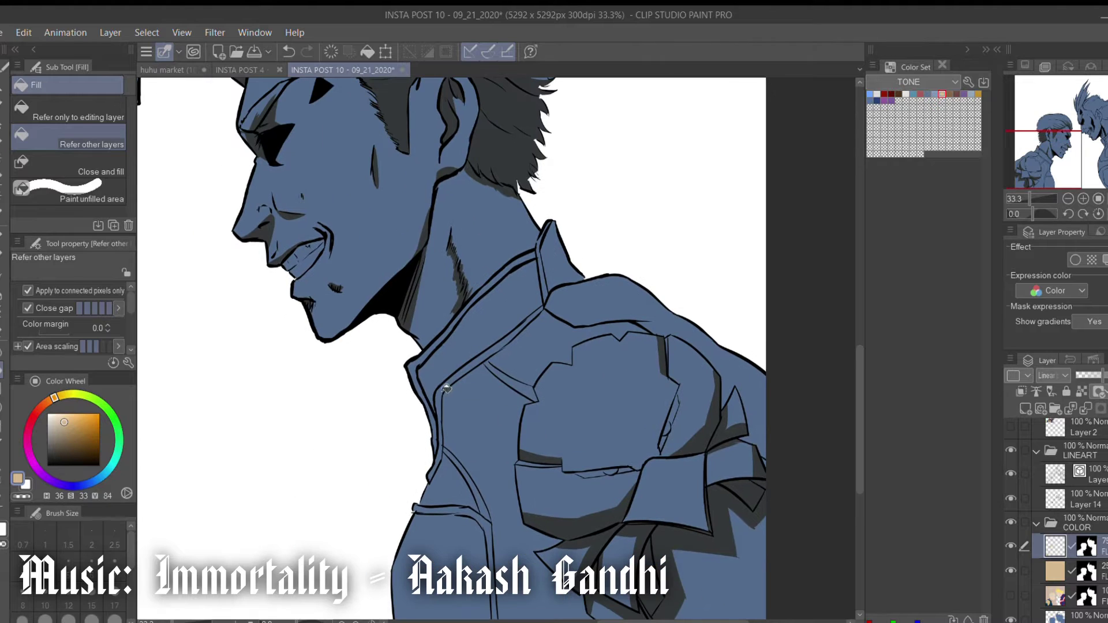
pyautogui.press('p')
pyautogui.moveTo(427, 430)
pyautogui.mouseDown()
pyautogui.moveTo(416, 370)
pyautogui.moveTo(529, 263)
pyautogui.mouseUp()
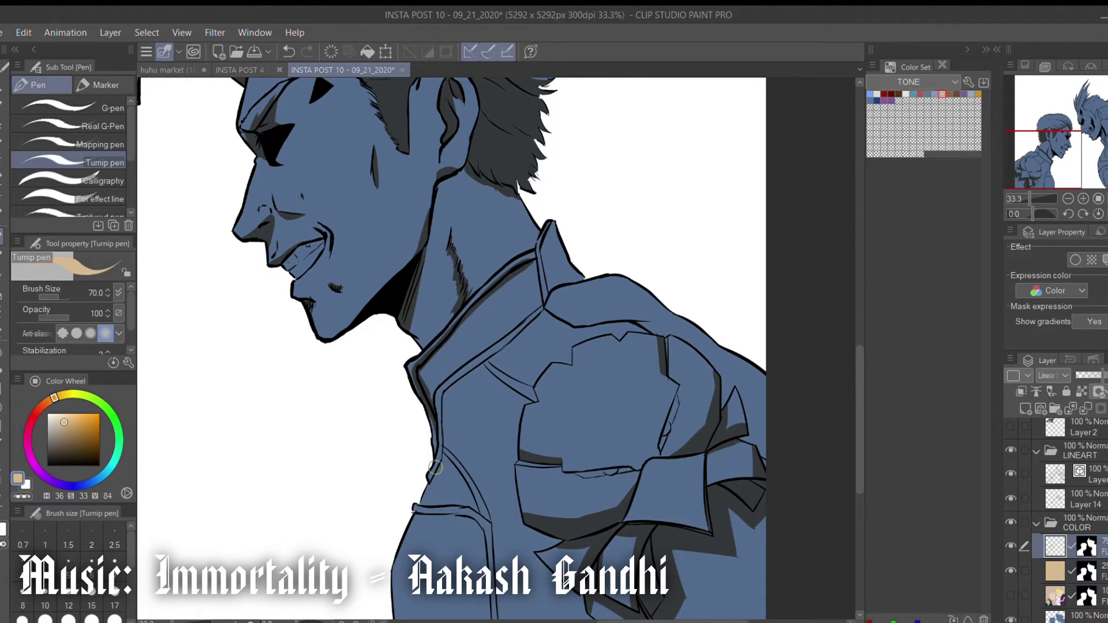
pyautogui.moveTo(445, 445)
pyautogui.mouseDown()
pyautogui.moveTo(449, 381)
pyautogui.moveTo(545, 312)
pyautogui.mouseUp()
pyautogui.moveTo(485, 363); pyautogui.dragTo(532, 398)
pyautogui.moveTo(485, 527); pyautogui.dragTo(457, 454)
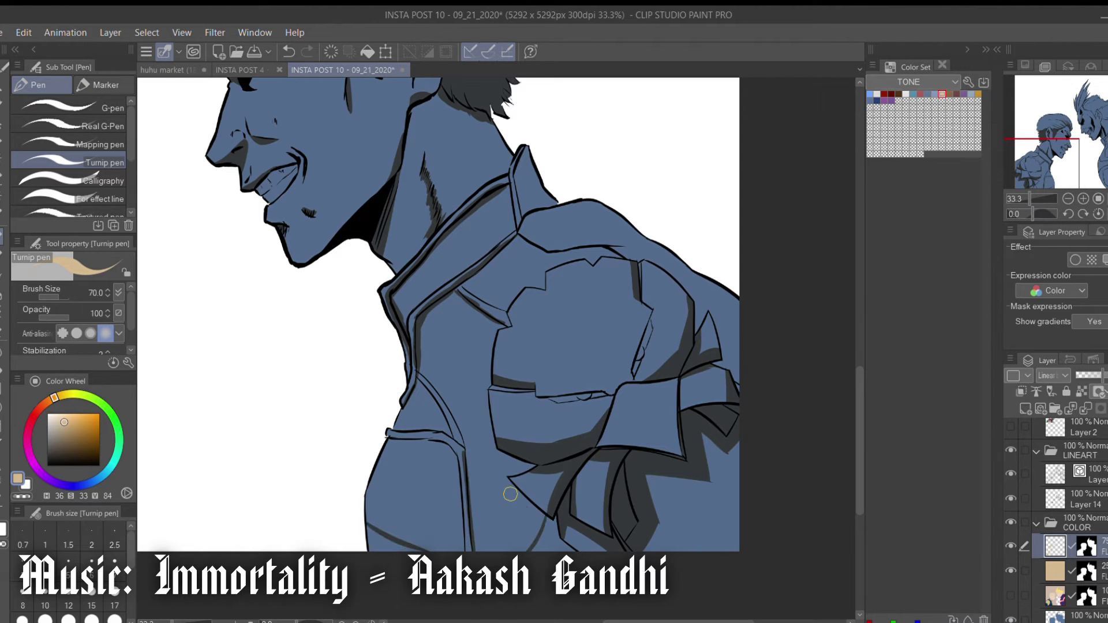
# Fill the shadows beneath the knot's pointed strip and along the lower front of the suit.
pyautogui.press('e')
pyautogui.moveTo(511, 459); pyautogui.dragTo(574, 548)
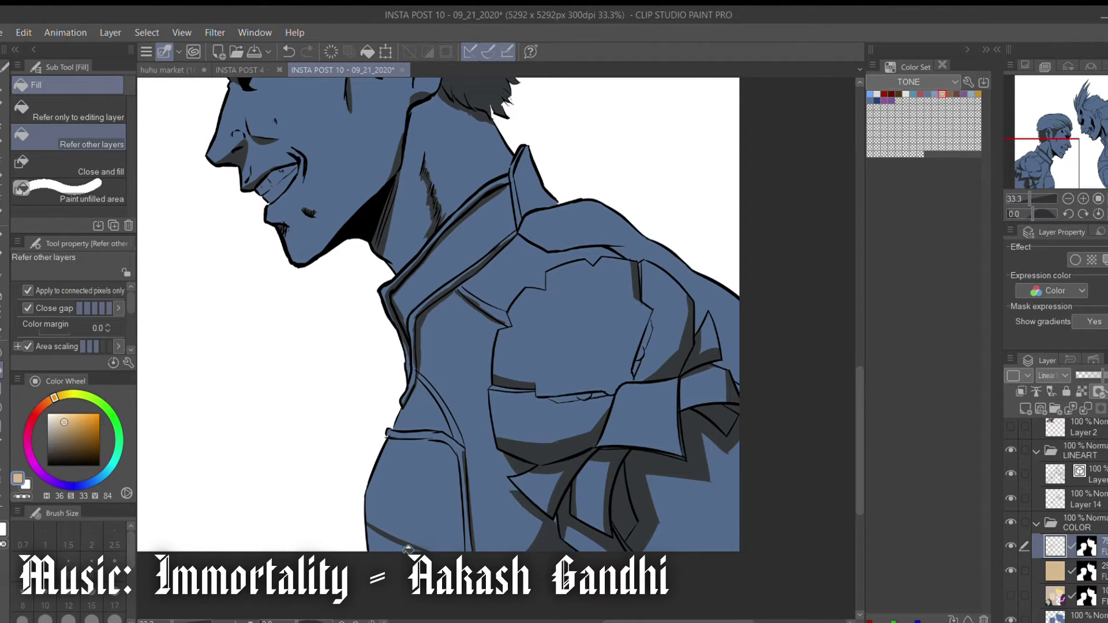
pyautogui.moveTo(369, 551); pyautogui.dragTo(418, 529)
# Outline and fill a shadow along the lower edge of the starred cape on the shoulder.
pyautogui.press('p')
pyautogui.moveTo(572, 272); pyautogui.dragTo(481, 312)
pyautogui.moveTo(430, 266); pyautogui.dragTo(525, 270)
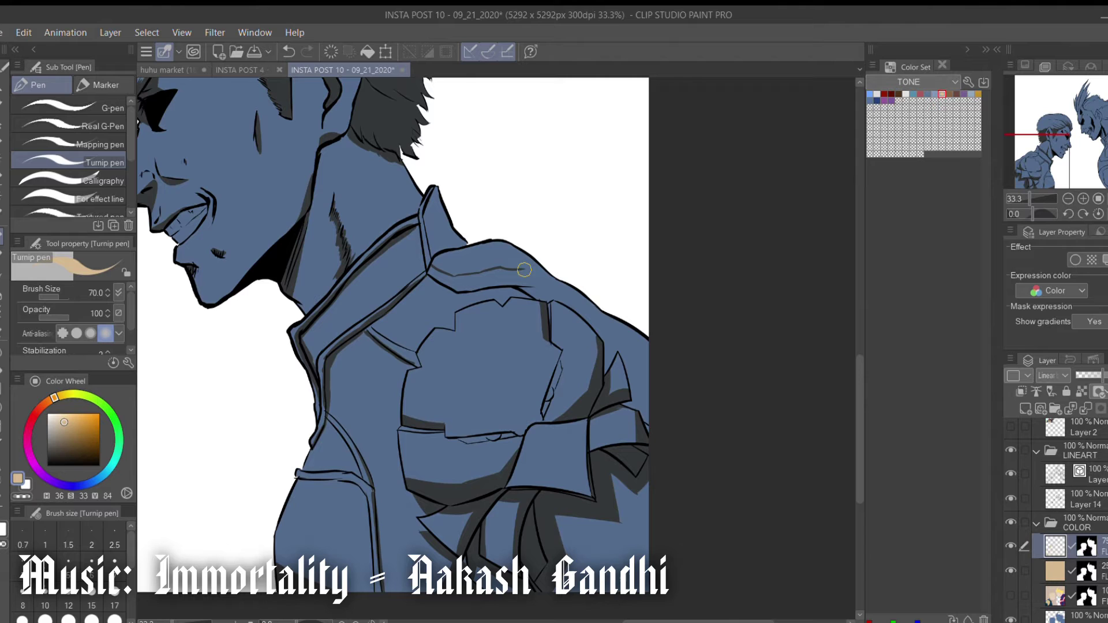
pyautogui.press('p')
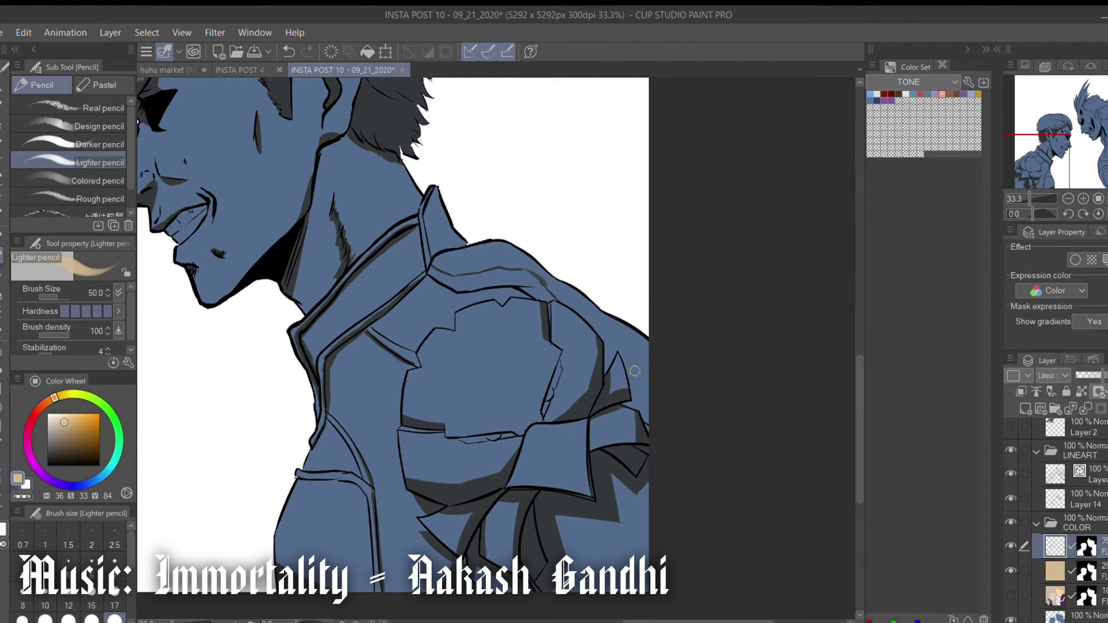
pyautogui.press('p')
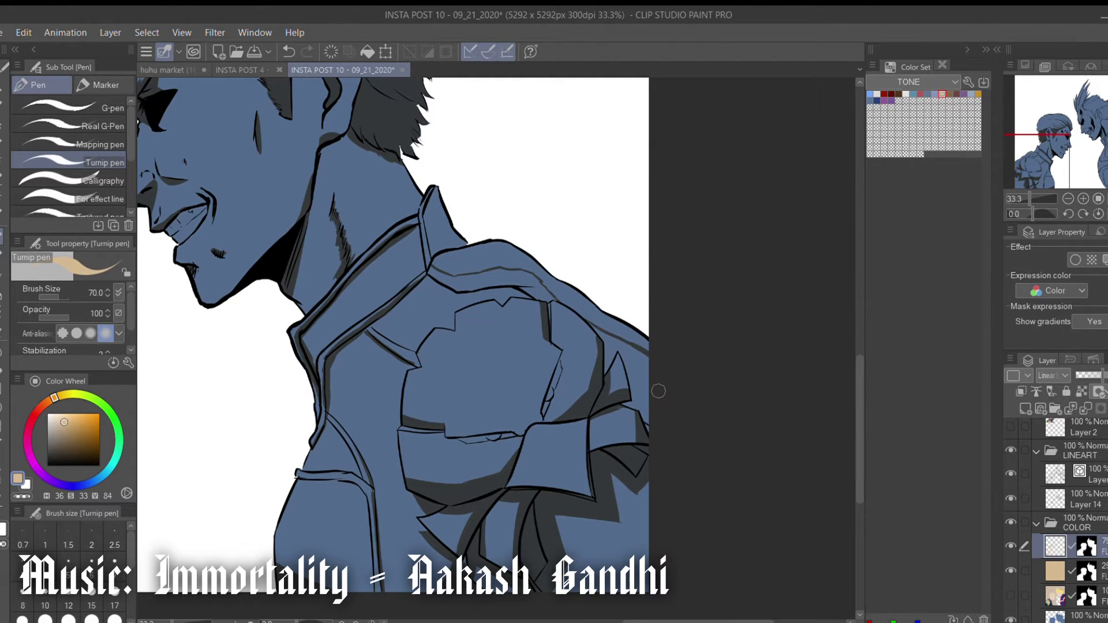
pyautogui.press('g')
# Show the flats and flip the canvas horizontally to check the shading on the slicked-back character.
pyautogui.moveTo(354, 159); pyautogui.dragTo(735, 409)
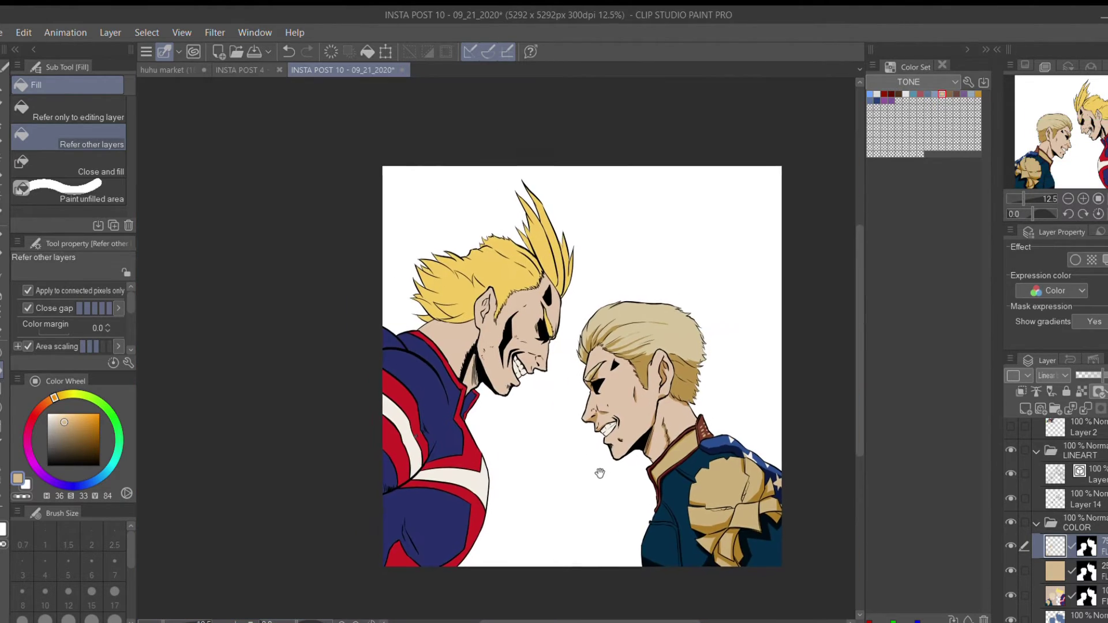
pyautogui.moveTo(600, 474); pyautogui.dragTo(604, 485)
pyautogui.hotkey('ctrl', 'h')
pyautogui.scroll(2, 604, 485)
pyautogui.moveTo(336, 304); pyautogui.dragTo(366, 328)
# Hide the tan overlay, select the dark blue suit areas from the flats, and paste the blue suit reference image as a new layer.
pyautogui.click(1011, 572)
pyautogui.click(1043, 596)
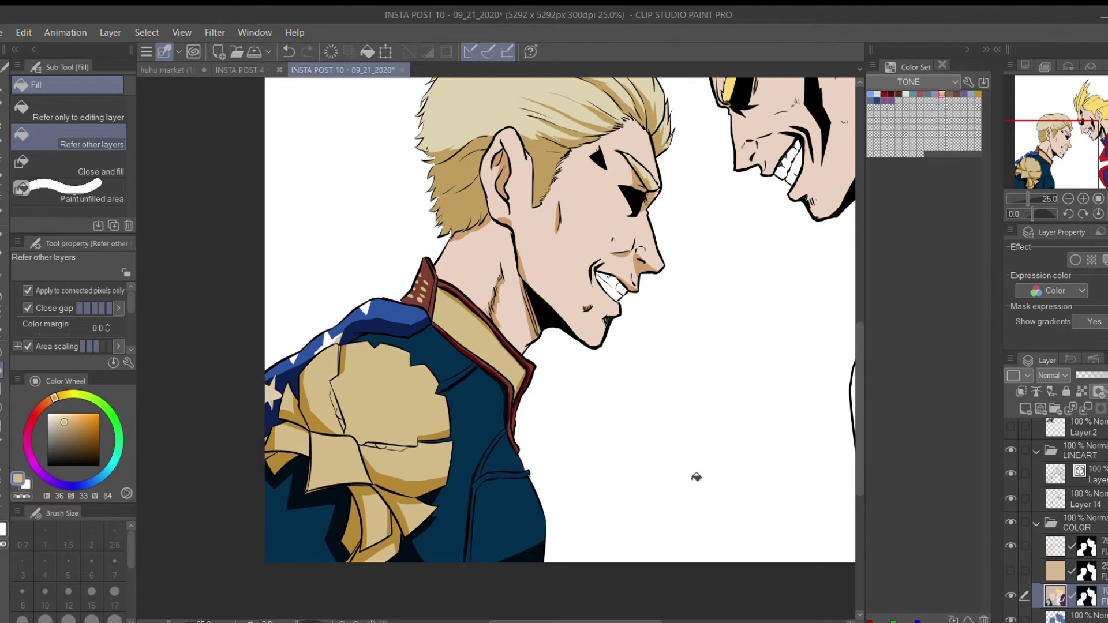
pyautogui.press('w')
pyautogui.click(311, 537)
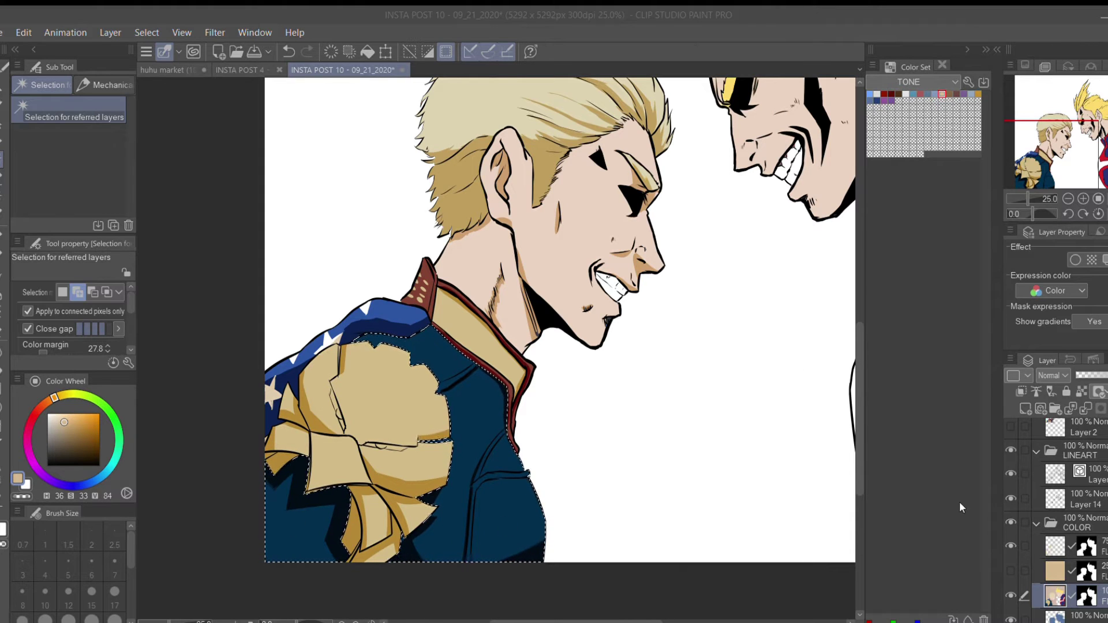
pyautogui.hotkey('ctrl', 'v')
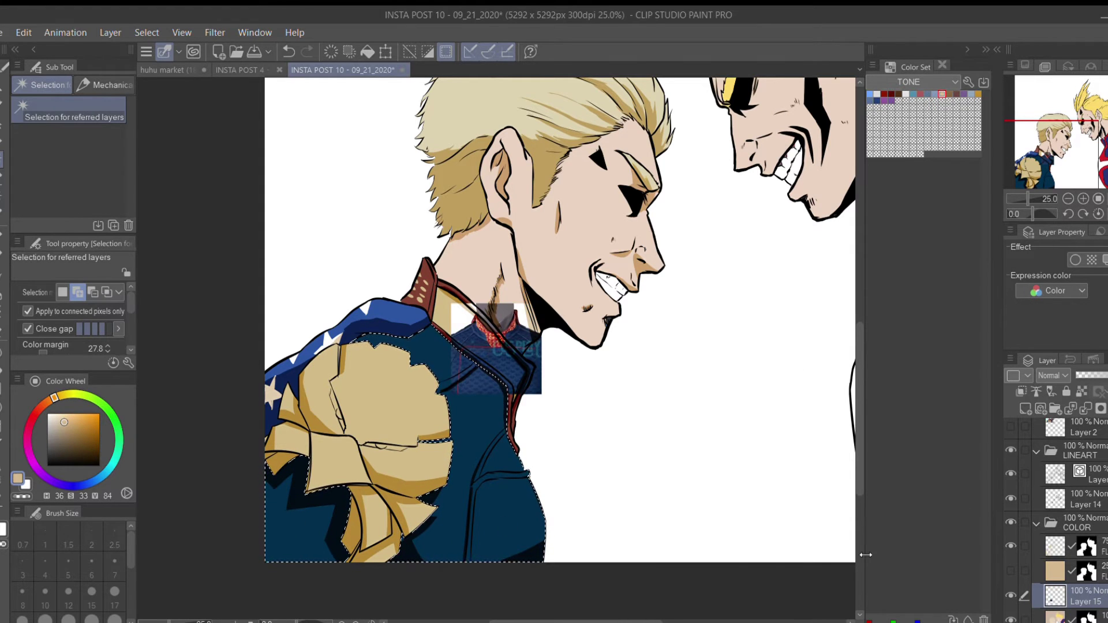
# Scale and position the blue suit reference image over the slicked-back character's torso.
pyautogui.hotkey('ctrl', 't')
pyautogui.moveTo(664, 404); pyautogui.dragTo(470, 451)
pyautogui.click(340, 599)
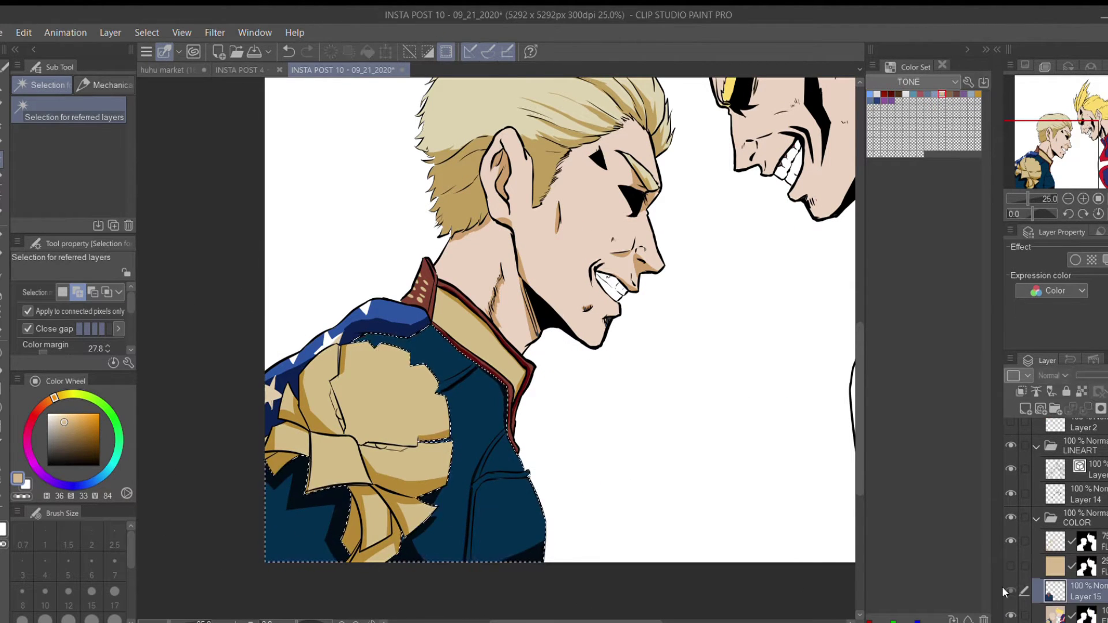
pyautogui.hotkey('ctrl', 't')
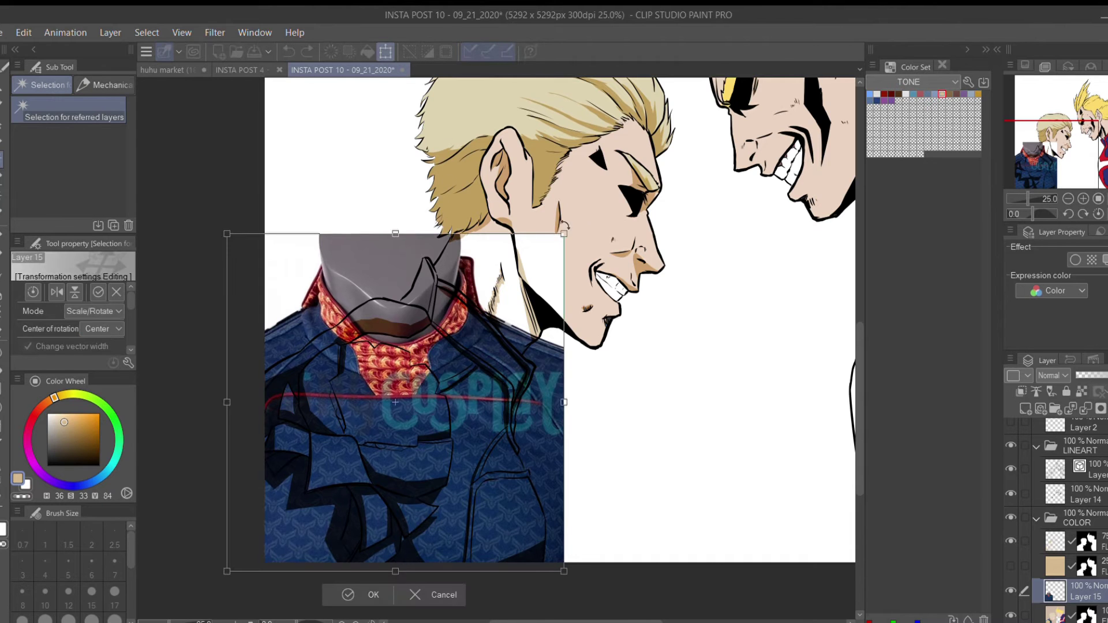
pyautogui.moveTo(616, 181); pyautogui.dragTo(564, 234)
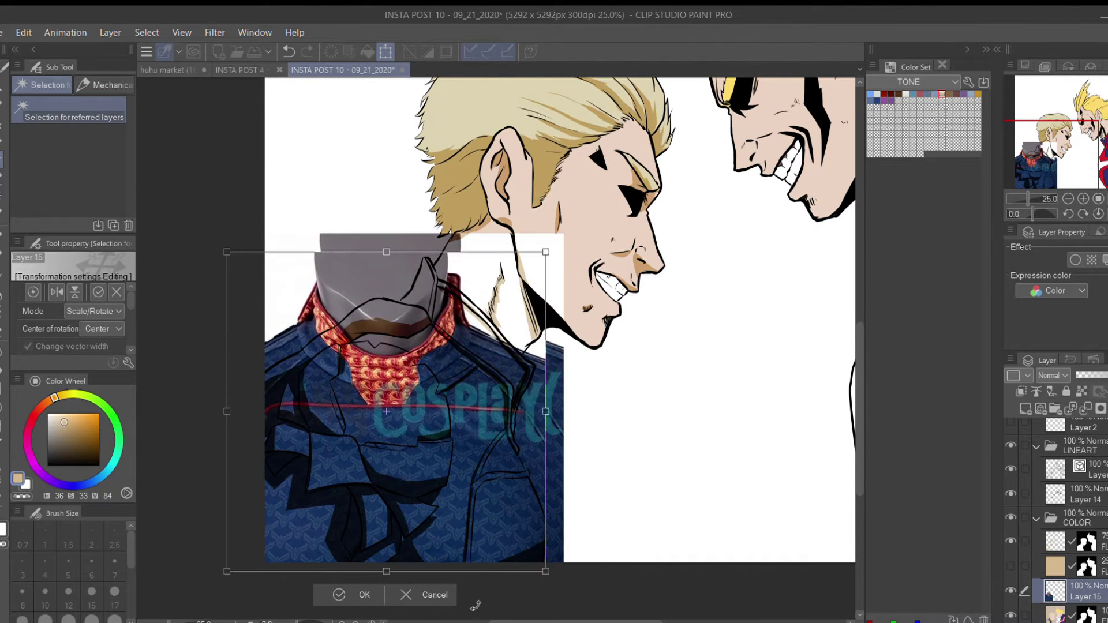
pyautogui.press('Return')
# Crop the suit reference to its lower patterned area and shrink that patch into the canvas's lower corner.
pyautogui.press('m')
pyautogui.moveTo(248, 415); pyautogui.dragTo(591, 566)
pyautogui.hotkey('shift', 'Delete')
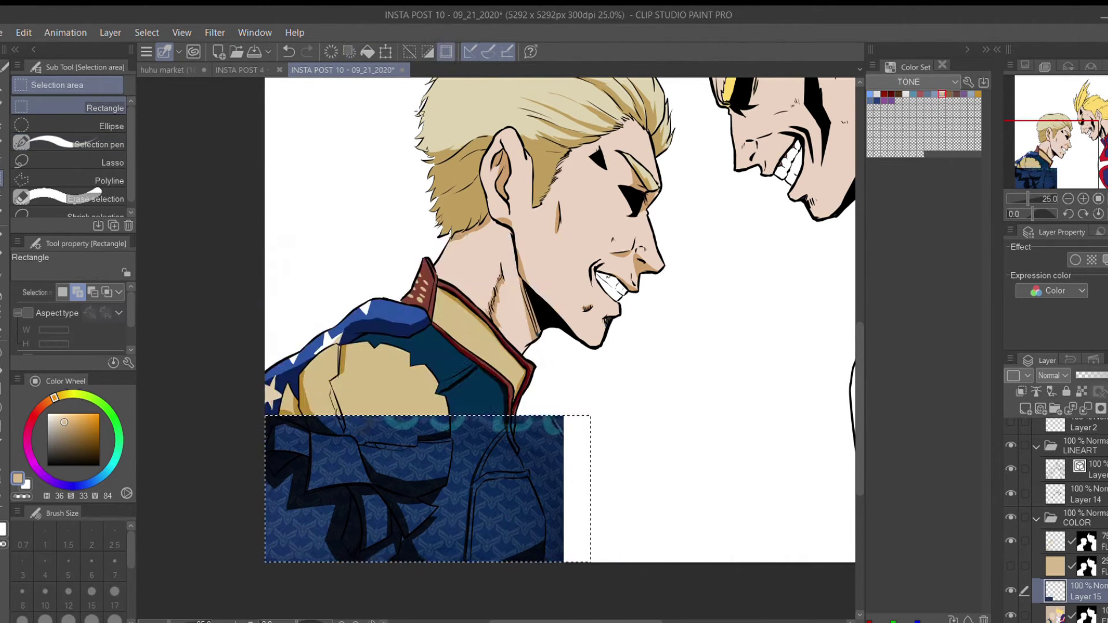
pyautogui.hotkey('ctrl', 't')
pyautogui.moveTo(500, 438); pyautogui.dragTo(466, 463)
pyautogui.click(327, 582)
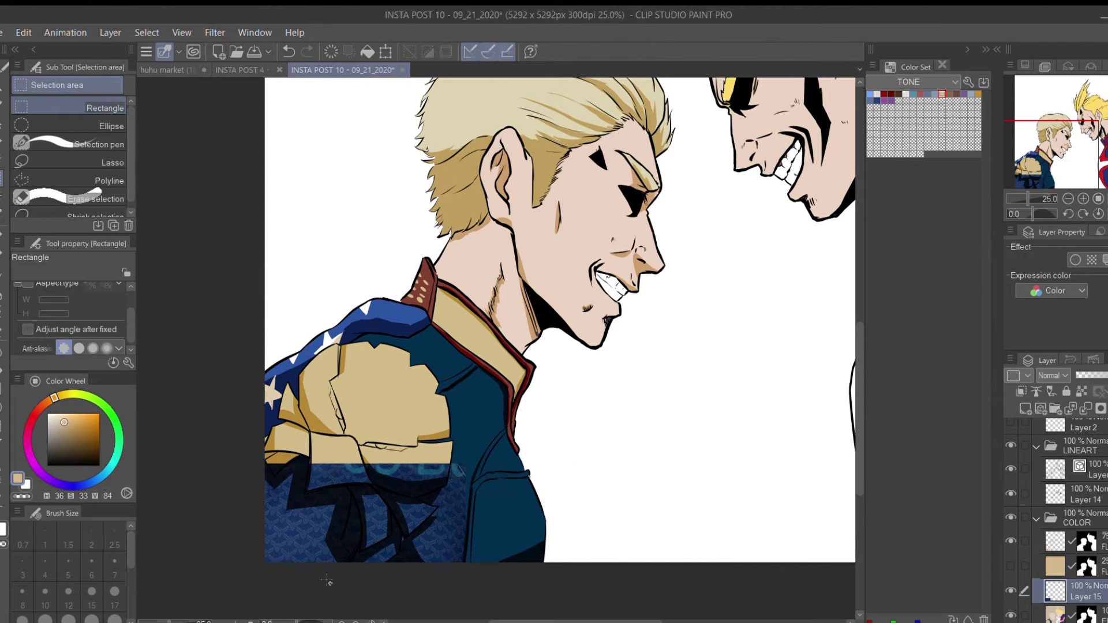
pyautogui.press('k')
pyautogui.moveTo(416, 518); pyautogui.dragTo(541, 525)
pyautogui.hotkey('ctrl', 'z')
pyautogui.hotkey('ctrl', 'z')
pyautogui.hotkey('ctrl', 'z')
pyautogui.hotkey('ctrl', 'z')
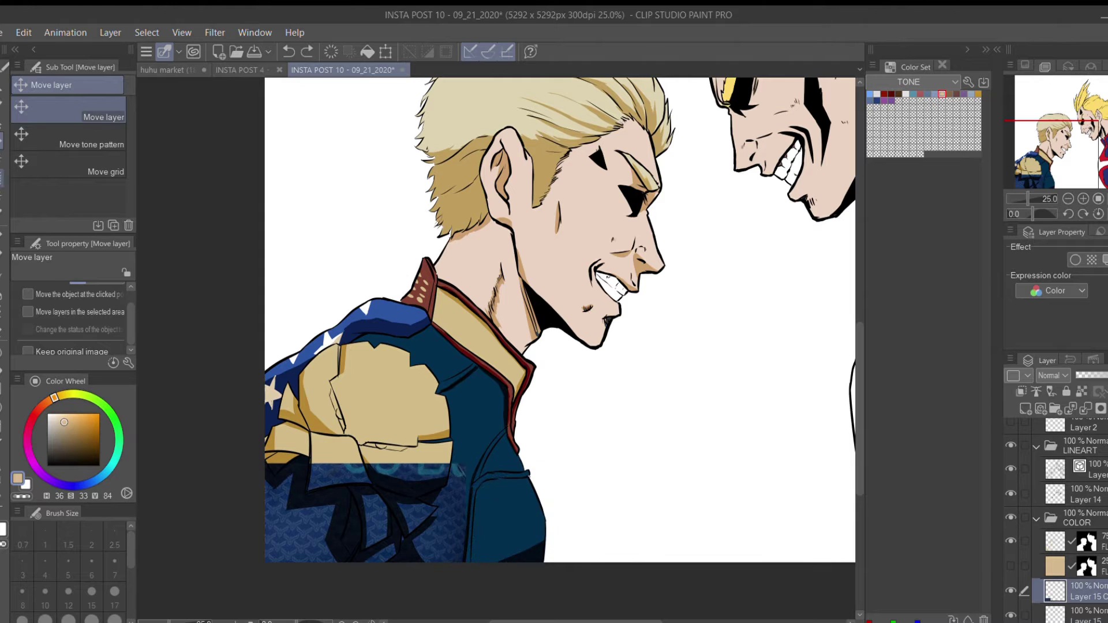
# Delete the strip containing the watermark lettering along the upper edge of the pattern patch.
pyautogui.press('m')
pyautogui.moveTo(263, 451); pyautogui.dragTo(480, 481)
pyautogui.press('Delete')
pyautogui.hotkey('ctrl', 'd')
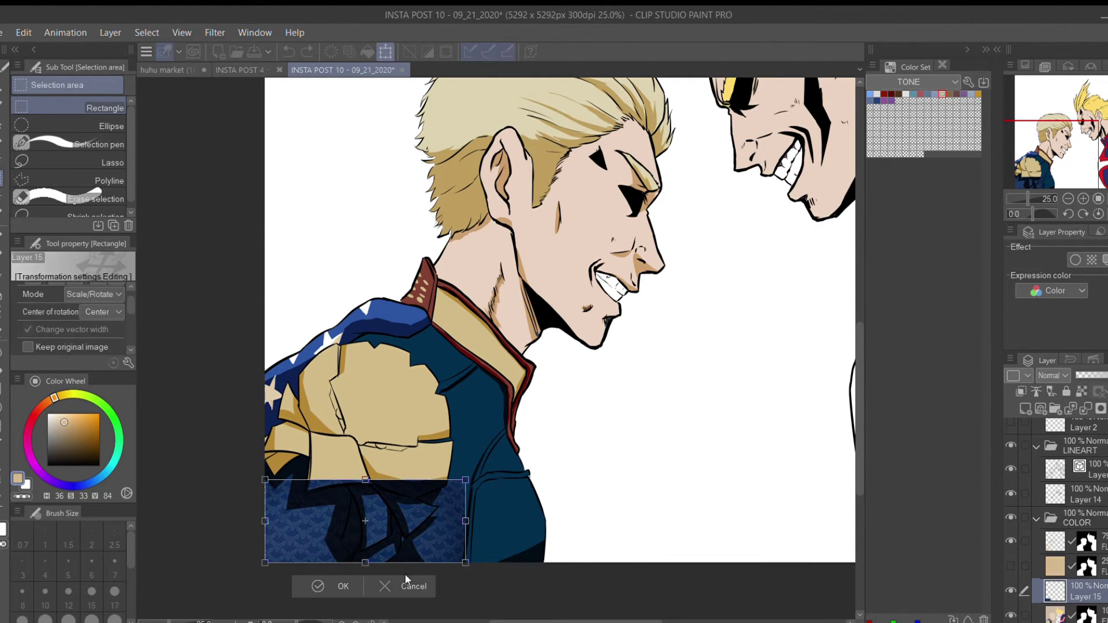
# Place a duplicate of the pattern patch beside the original across the suit front and merge the two layers.
pyautogui.press('k')
pyautogui.moveTo(368, 503); pyautogui.dragTo(476, 508)
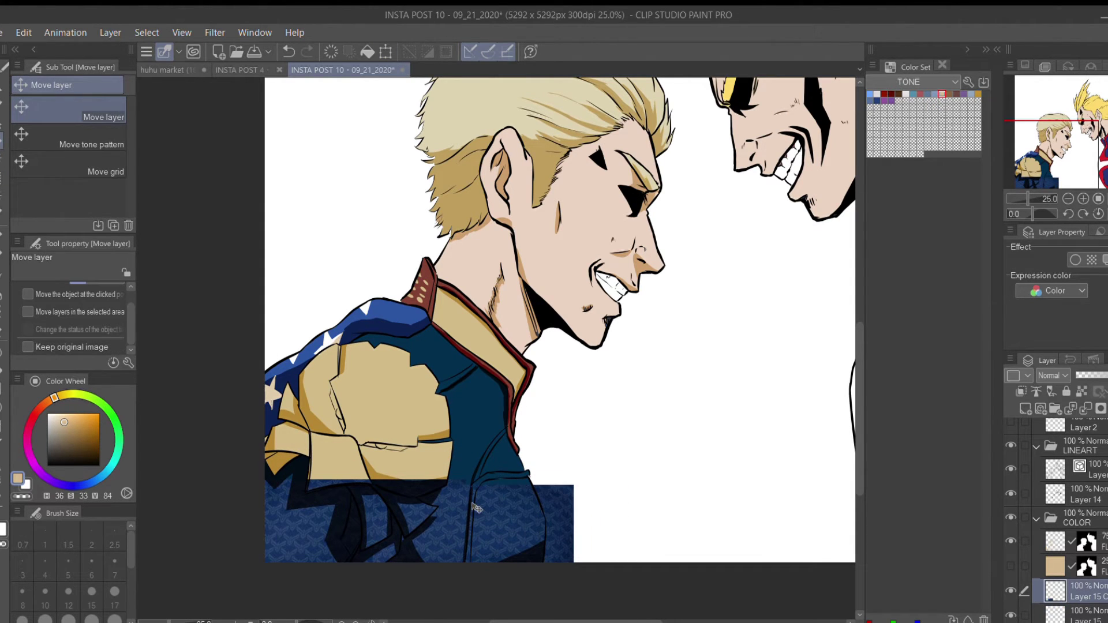
pyautogui.click(1093, 409)
pyautogui.hotkey('ctrl', 'z')
pyautogui.click(1084, 410)
# Stack merged copies of the pattern upward until they cover the slicked-back character's whole suit area.
pyautogui.moveTo(569, 515); pyautogui.dragTo(554, 431)
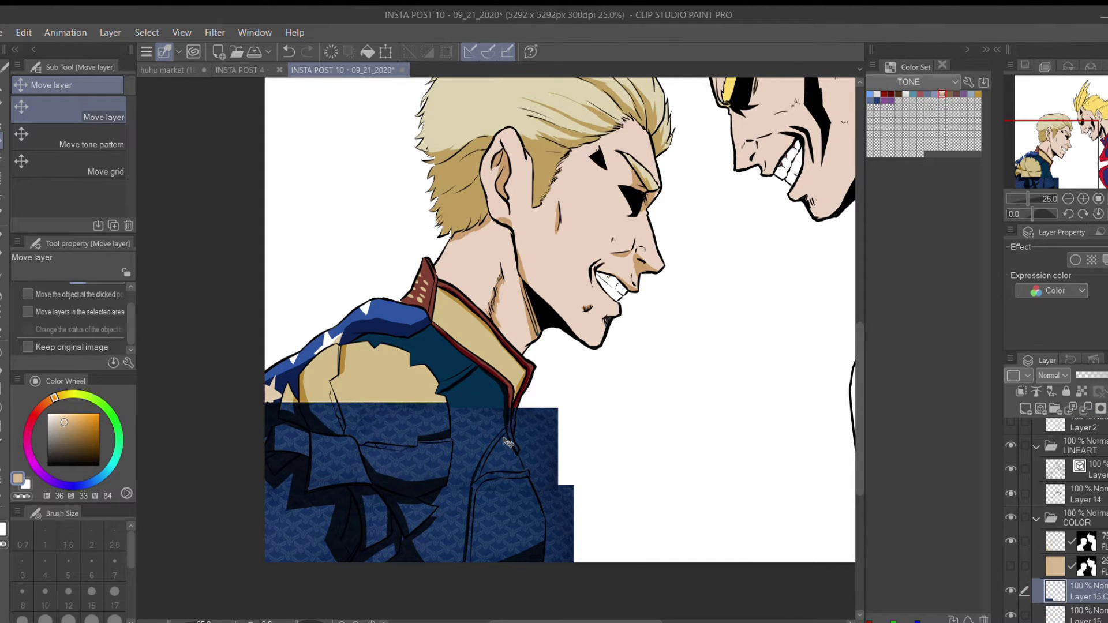
pyautogui.hotkey('ctrl', 'z')
pyautogui.hotkey('ctrl', 'z')
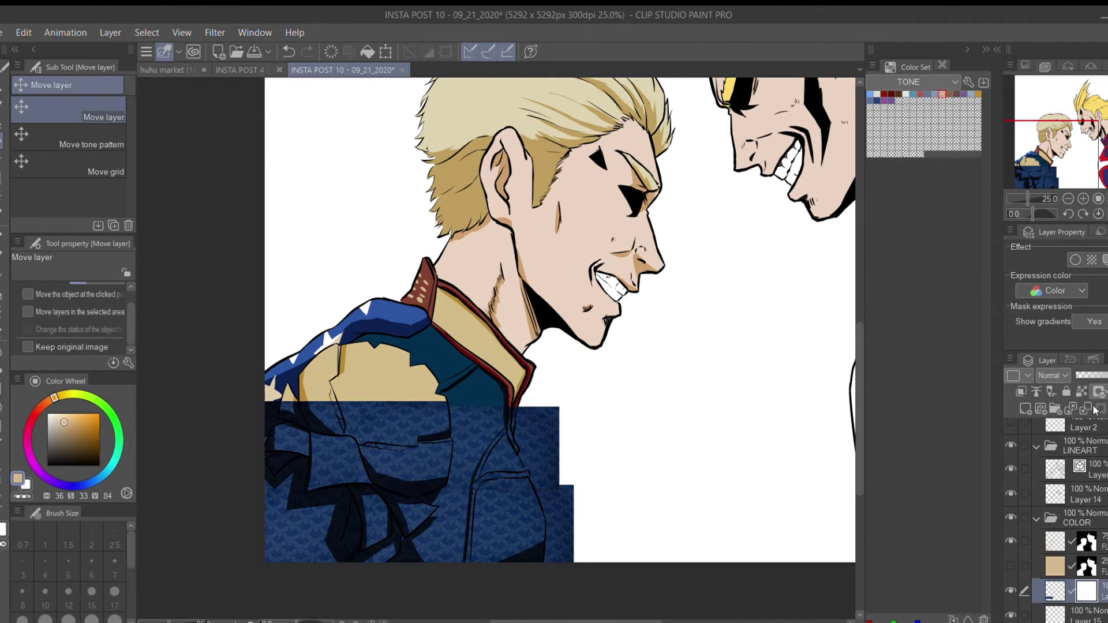
pyautogui.hotkey('ctrl', 'y')
pyautogui.hotkey('ctrl', 'y')
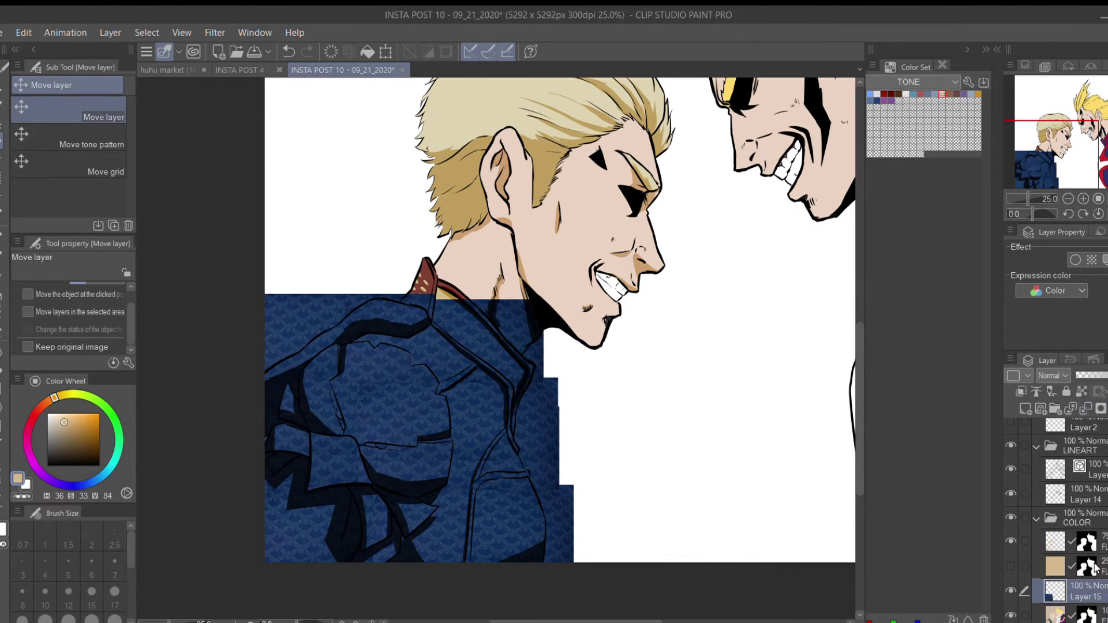
pyautogui.hotkey('ctrl', 'z')
pyautogui.hotkey('ctrl', 'z')
# Select the dark blue suit area from the flats, trim the pattern layer to it, and undo its Overlay blending.
pyautogui.press('w')
pyautogui.click(451, 550)
pyautogui.hotkey('ctrl', 'v')
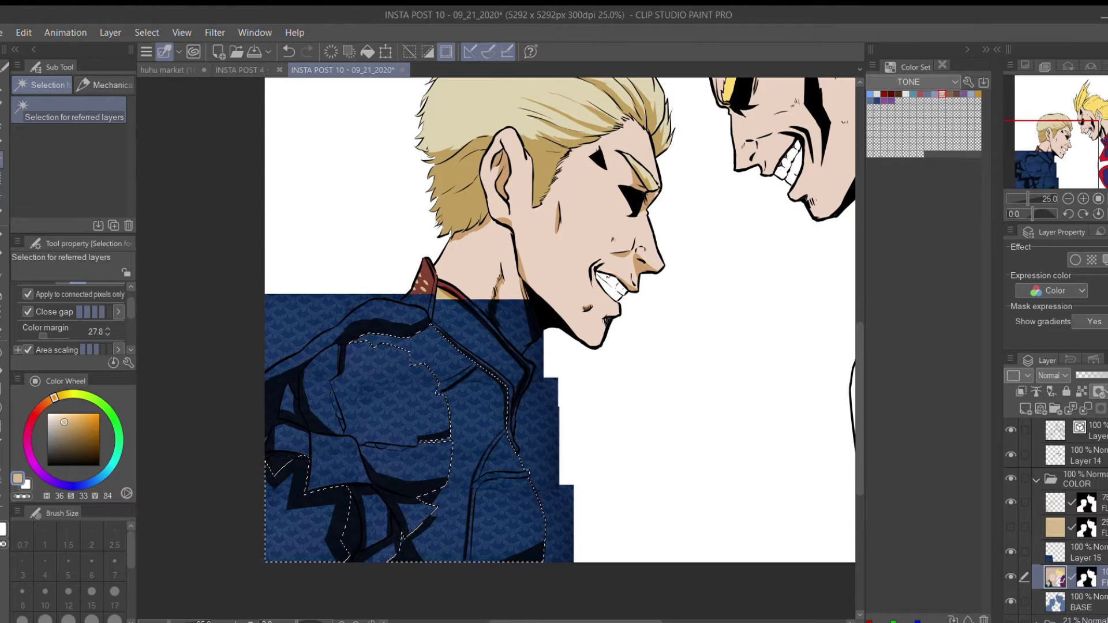
pyautogui.hotkey('ctrl', 'alt', 'g')
pyautogui.scroll(-1, 562, 377)
pyautogui.moveTo(563, 377); pyautogui.dragTo(510, 371)
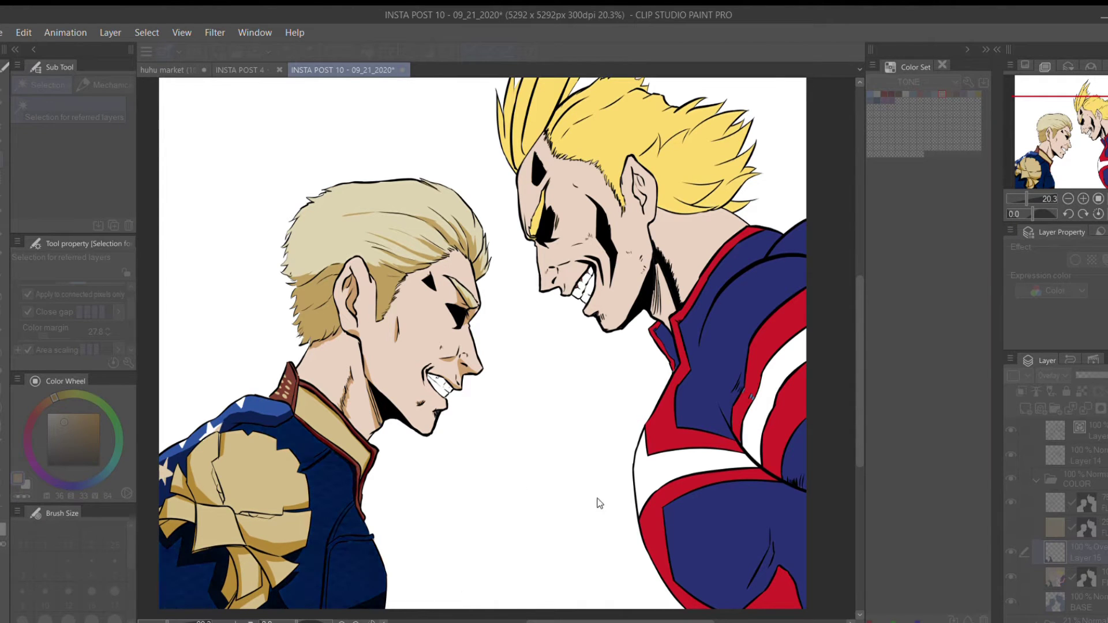
pyautogui.hotkey('ctrl', 'z')
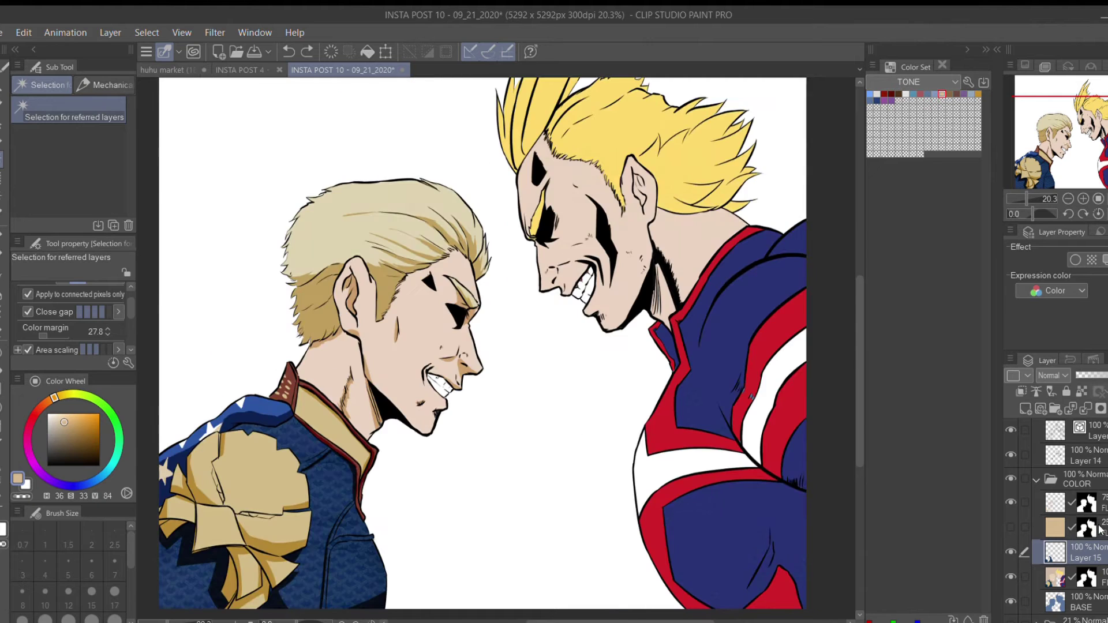
# Show the tan overlay, make the shadow layer active, and hide the flats and suit pattern layers.
pyautogui.click(1011, 528)
pyautogui.click(1062, 502)
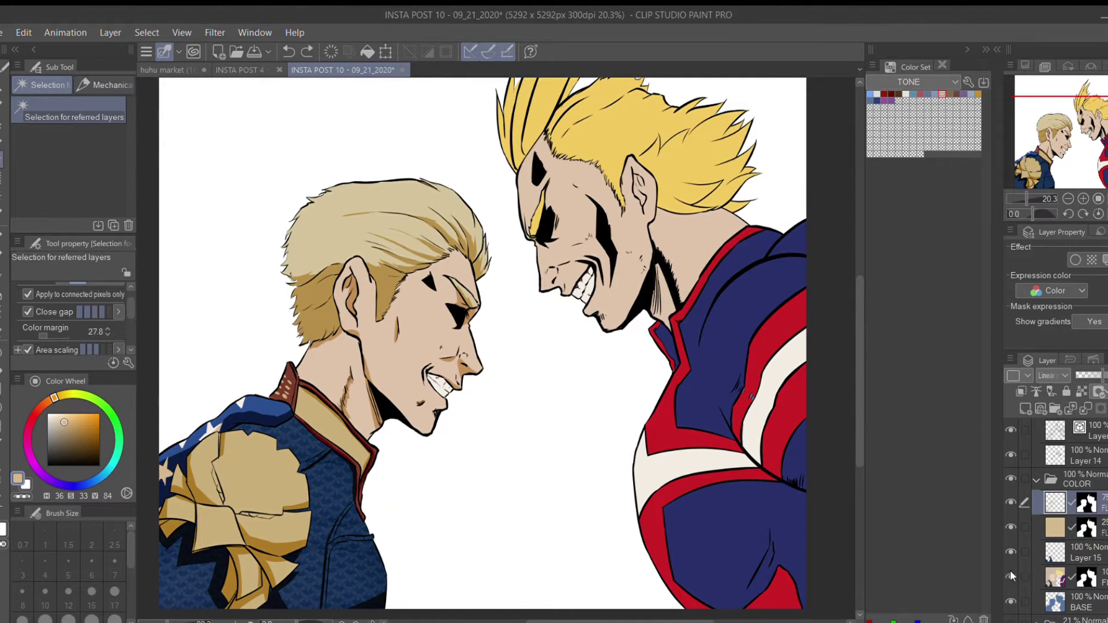
pyautogui.click(1010, 576)
pyautogui.click(1010, 552)
pyautogui.scroll(2, 675, 471)
pyautogui.scroll(1, 584, 379)
# Paint shadows inside the spiky-haired character's collar and under the jaw, cleaning the edges with the eraser.
pyautogui.press('p')
pyautogui.moveTo(619, 336); pyautogui.dragTo(613, 398)
pyautogui.press('e')
pyautogui.moveTo(629, 346); pyautogui.dragTo(594, 426)
pyautogui.press('p')
# Shade both characters' teeth and the spiky-haired character's nose and chin, refining the edges with the eraser.
pyautogui.scroll(2, 548, 375)
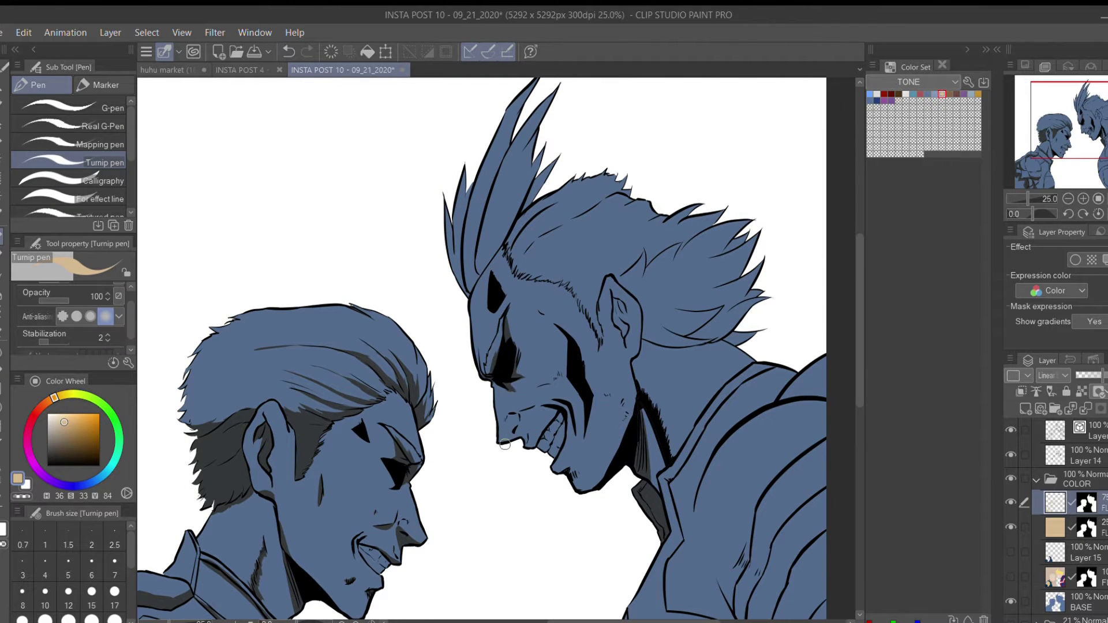
pyautogui.moveTo(358, 546); pyautogui.dragTo(397, 577)
pyautogui.press('e')
pyautogui.press('p')
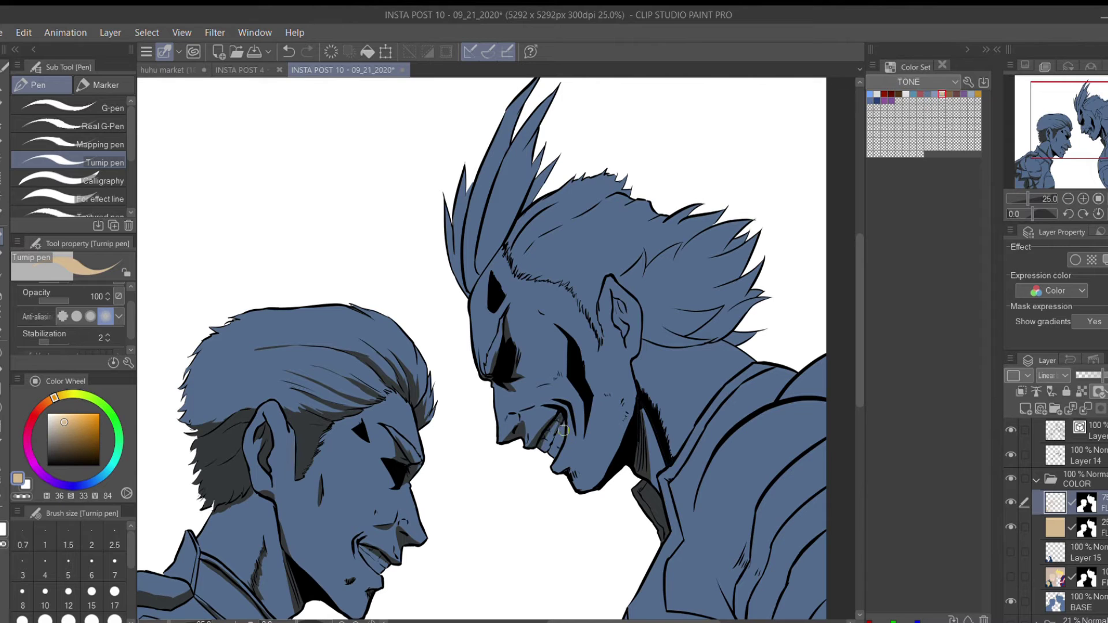
pyautogui.press('e')
pyautogui.moveTo(580, 469); pyautogui.dragTo(560, 464)
pyautogui.press('p')
# Outline curved shadow shapes across the spiky-haired character's upper arm and down the side of the chest.
pyautogui.press('e')
pyautogui.moveTo(612, 279)
pyautogui.mouseDown()
pyautogui.moveTo(632, 353)
pyautogui.moveTo(498, 197)
pyautogui.mouseUp()
pyautogui.press('p')
pyautogui.moveTo(584, 420)
pyautogui.mouseDown()
pyautogui.moveTo(693, 465)
pyautogui.moveTo(692, 431)
pyautogui.mouseUp()
pyautogui.moveTo(615, 370); pyautogui.dragTo(693, 397)
pyautogui.moveTo(700, 226); pyautogui.dragTo(652, 98)
pyautogui.moveTo(537, 293); pyautogui.dragTo(633, 482)
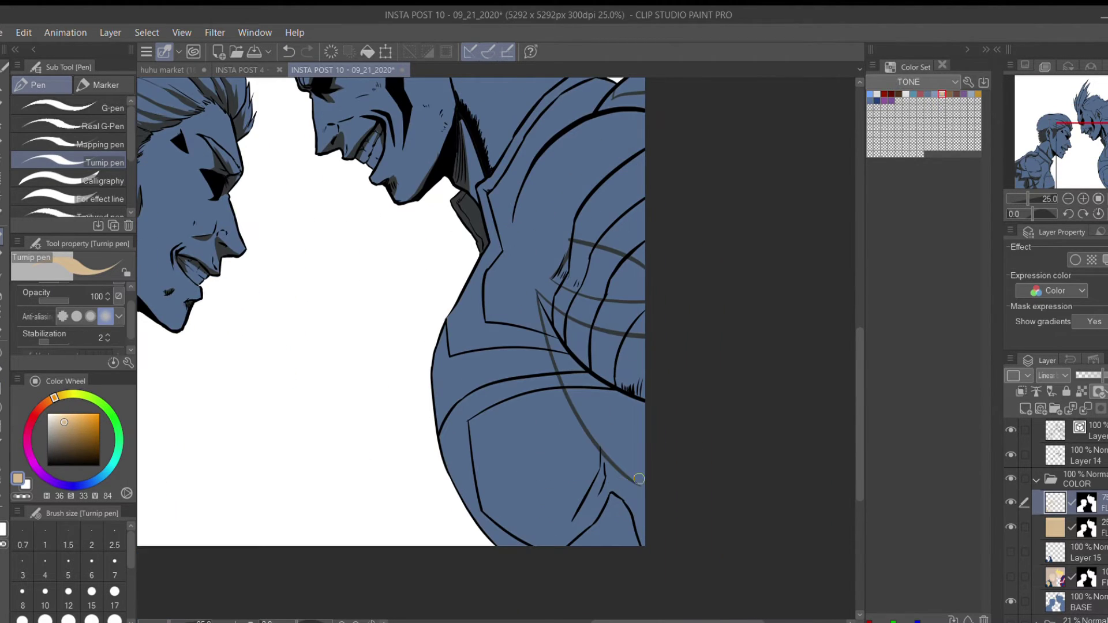
# Fill the outlined shadows on the spiky-haired character's shoulder and striped upper arm.
pyautogui.press('g')
pyautogui.moveTo(470, 152)
pyautogui.mouseDown()
pyautogui.moveTo(749, 403)
pyautogui.moveTo(641, 225)
pyautogui.moveTo(549, 229)
pyautogui.moveTo(656, 296)
pyautogui.moveTo(511, 278)
pyautogui.moveTo(605, 226)
pyautogui.mouseUp()
pyautogui.hotkey('ctrl', 'z')
pyautogui.moveTo(606, 182)
pyautogui.mouseDown()
pyautogui.moveTo(581, 181)
pyautogui.moveTo(605, 182)
pyautogui.mouseUp()
pyautogui.moveTo(649, 268)
pyautogui.mouseDown()
pyautogui.moveTo(648, 366)
pyautogui.moveTo(581, 297)
pyautogui.moveTo(624, 388)
pyautogui.moveTo(587, 385)
pyautogui.mouseUp()
# Shade the inner folds of the spiky-haired character's ear and clean up the edges.
pyautogui.scroll(1, 588, 385)
pyautogui.press('e')
pyautogui.press('g')
pyautogui.press('e')
pyautogui.moveTo(540, 450); pyautogui.dragTo(656, 496)
pyautogui.press('p')
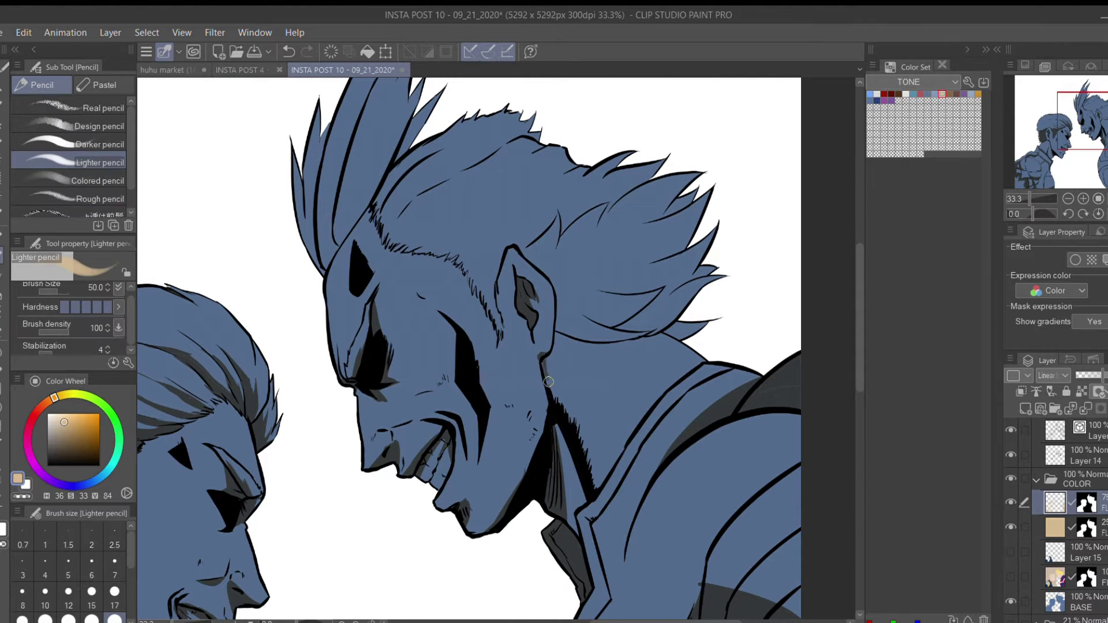
# Outline and fill shadows on the spiky-haired character's swept-back hair tufts behind the ear.
pyautogui.press('p')
pyautogui.moveTo(553, 401); pyautogui.dragTo(602, 464)
pyautogui.moveTo(583, 327); pyautogui.dragTo(753, 257)
pyautogui.moveTo(708, 332); pyautogui.dragTo(751, 295)
pyautogui.moveTo(645, 351)
pyautogui.mouseDown()
pyautogui.moveTo(710, 362)
pyautogui.moveTo(773, 335)
pyautogui.mouseUp()
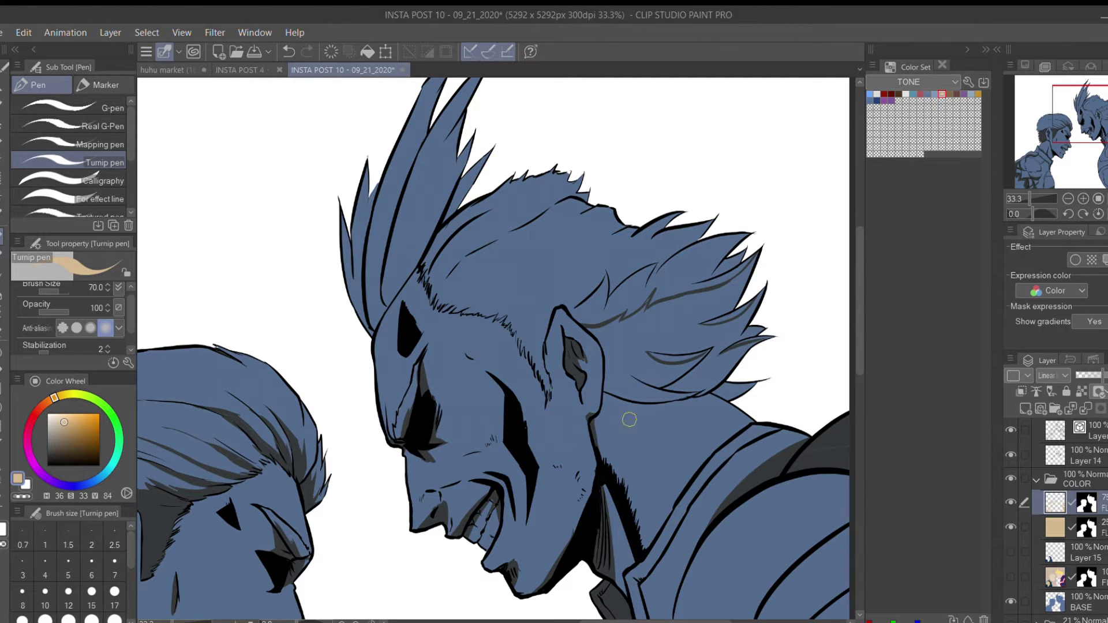
pyautogui.press('g')
pyautogui.click(717, 396)
pyautogui.click(733, 395)
pyautogui.click(752, 334)
pyautogui.press('p')
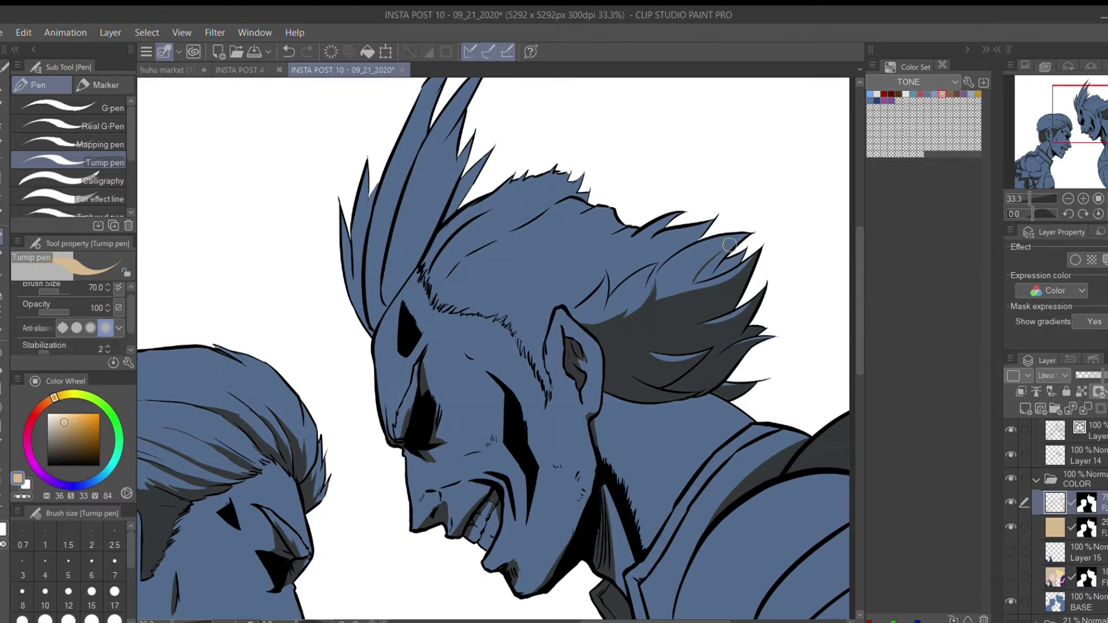
pyautogui.press('p')
pyautogui.hotkey('ctrl', 'z')
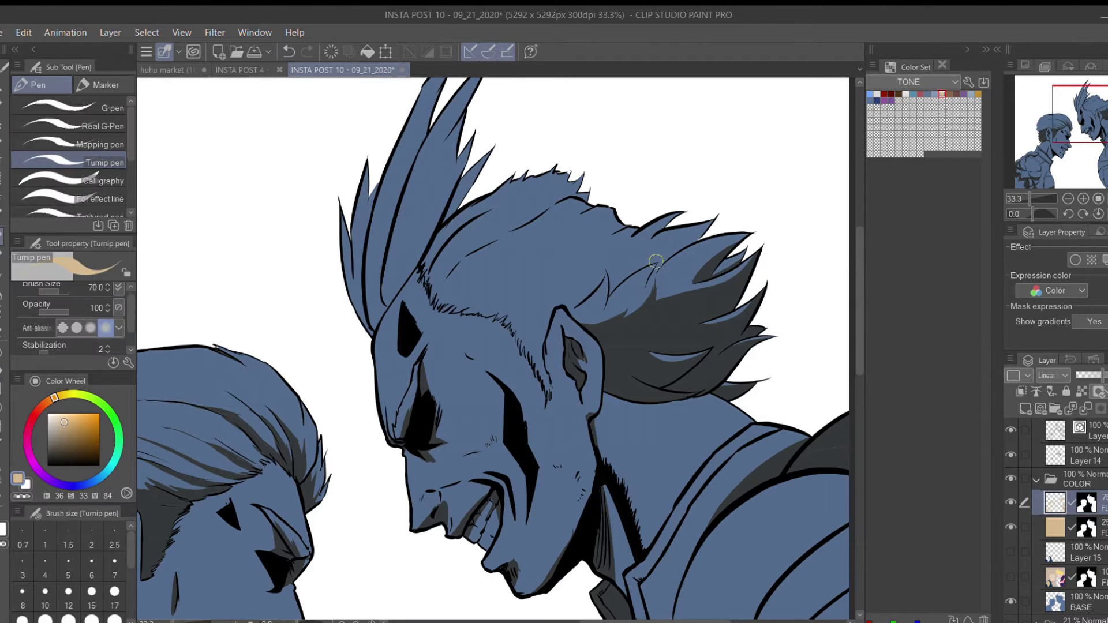
# Extend the hair shadow above the ear toward the hairline, outlining its edge and filling it.
pyautogui.press('g')
pyautogui.moveTo(519, 238); pyautogui.dragTo(596, 284)
pyautogui.press('p')
pyautogui.moveTo(542, 370); pyautogui.dragTo(625, 324)
pyautogui.press('g')
pyautogui.click(618, 353)
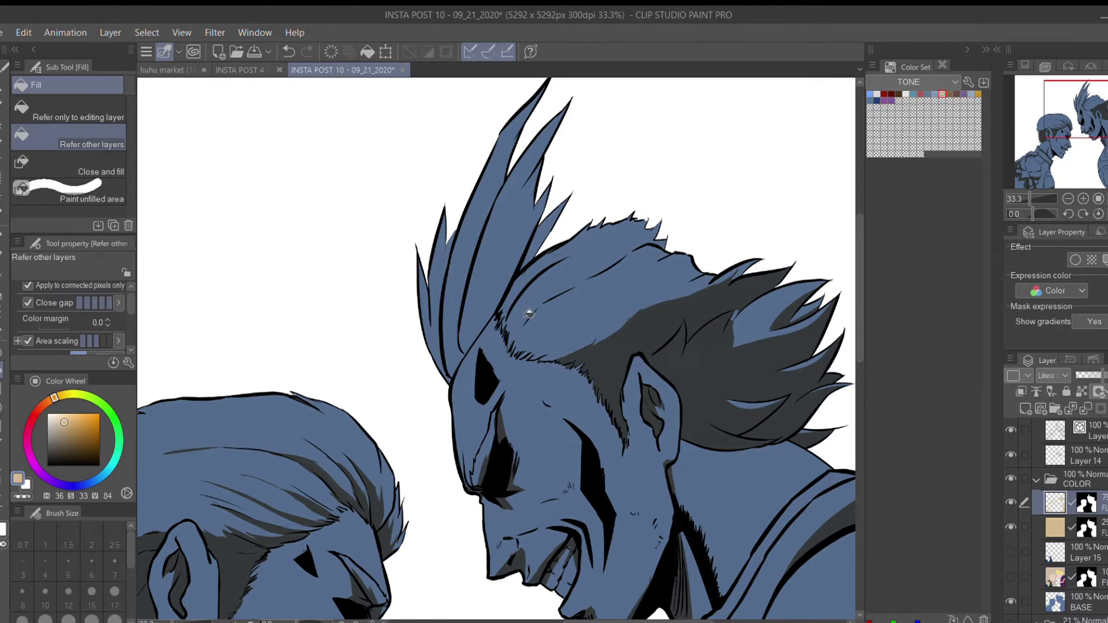
# Draw and fill thin strand shadows along the crown of the spiky-haired character's head.
pyautogui.press('p')
pyautogui.moveTo(535, 303); pyautogui.dragTo(629, 239)
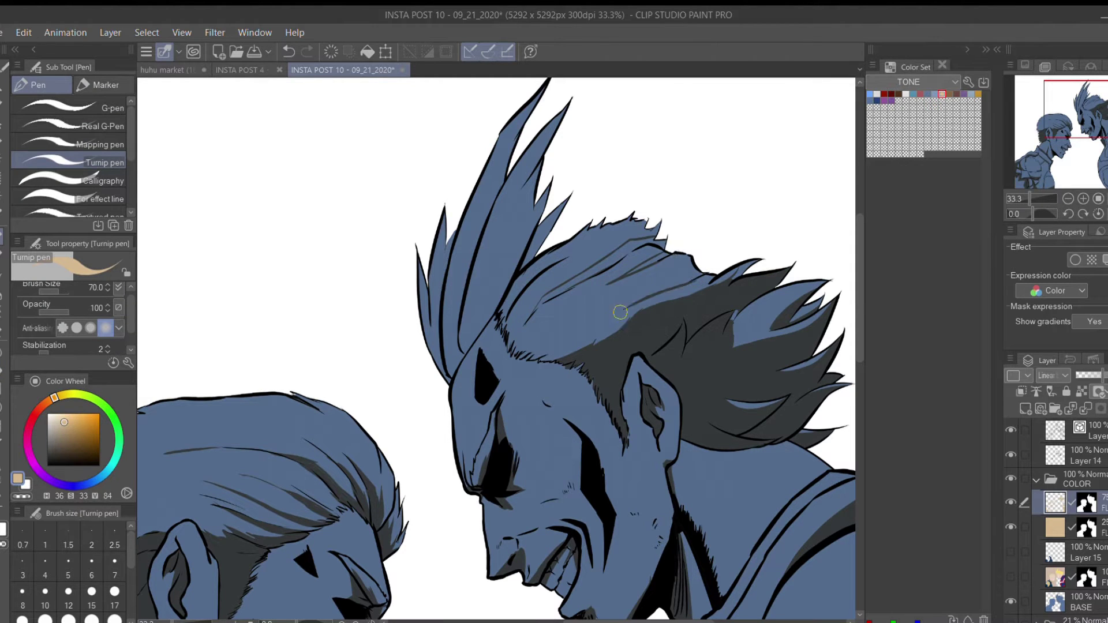
pyautogui.press('g')
pyautogui.click(605, 260)
# Outline and fill shadows along the tall spikes of hair rising above the forehead.
pyautogui.press('p')
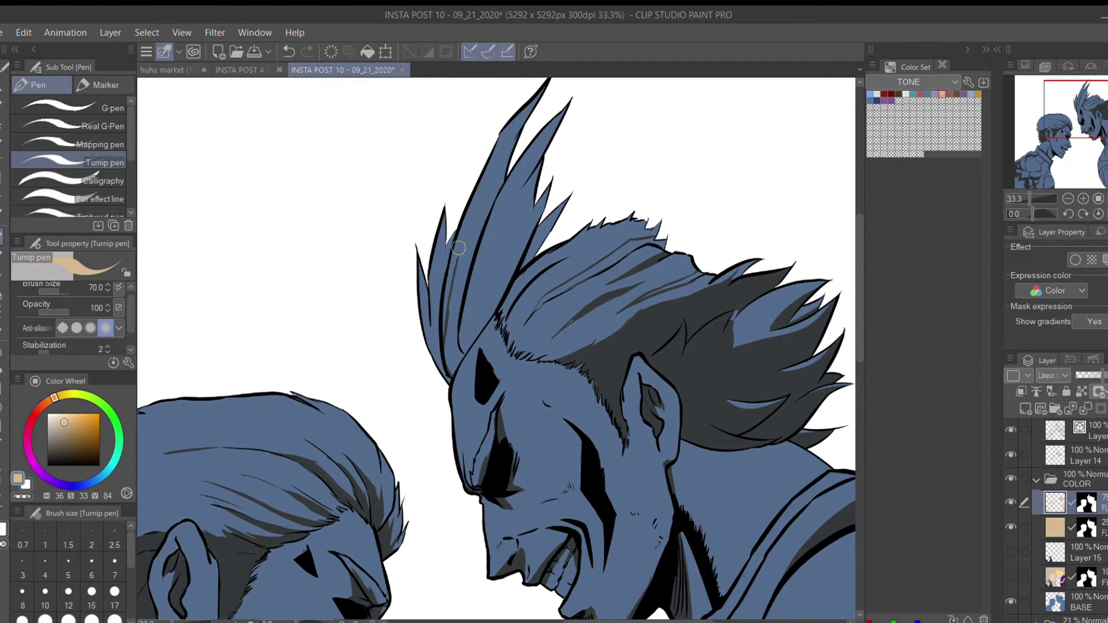
pyautogui.moveTo(534, 166); pyautogui.dragTo(485, 313)
pyautogui.press('g')
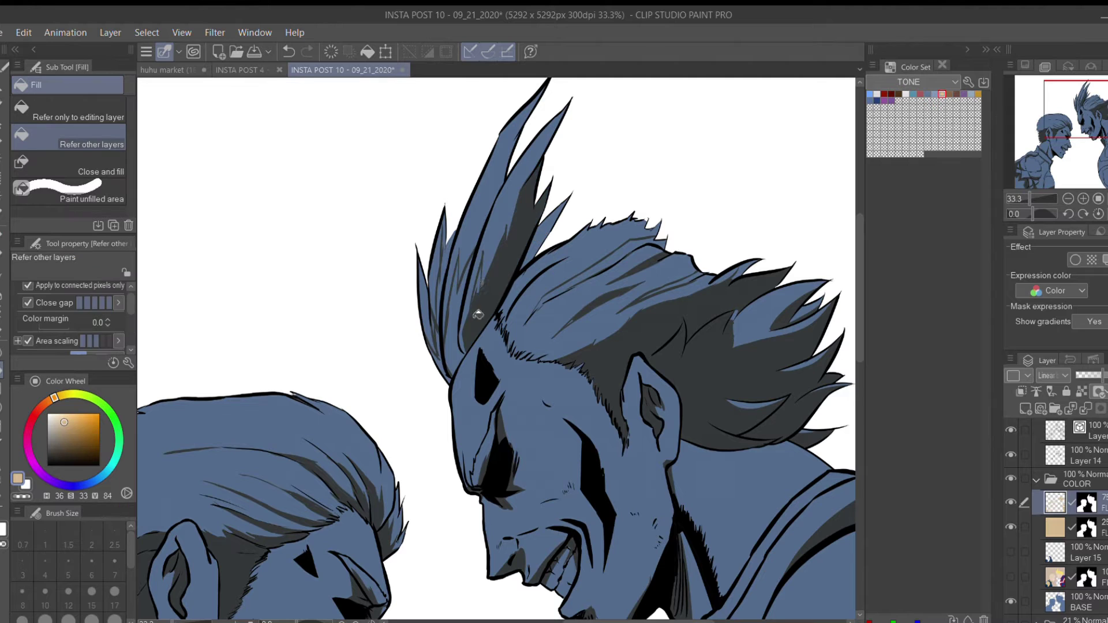
pyautogui.click(453, 335)
pyautogui.click(440, 293)
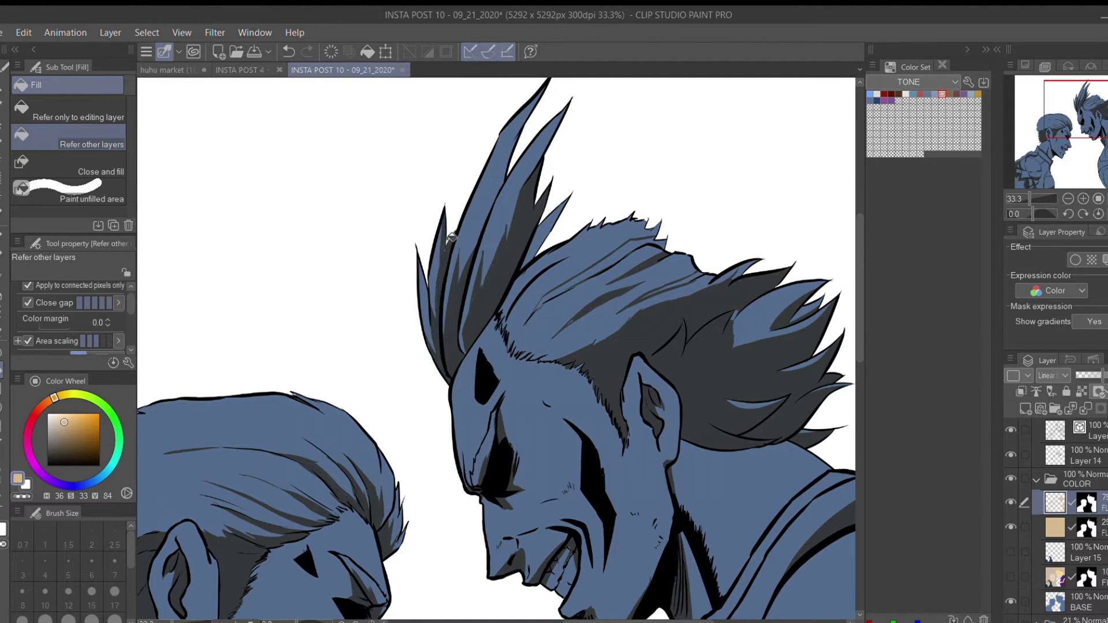
pyautogui.click(540, 254)
pyautogui.moveTo(548, 288); pyautogui.dragTo(535, 256)
pyautogui.click(529, 270)
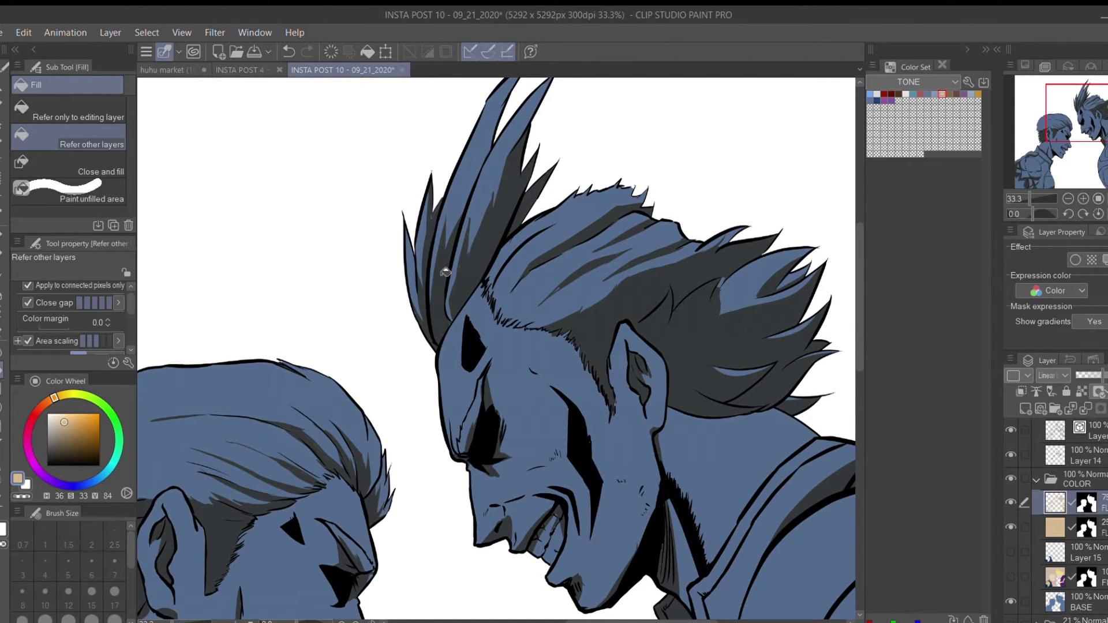
# Outline and fill the pointed shadows on the spiky-haired character's neck beside the collar.
pyautogui.moveTo(705, 349); pyautogui.dragTo(607, 162)
pyautogui.press('p')
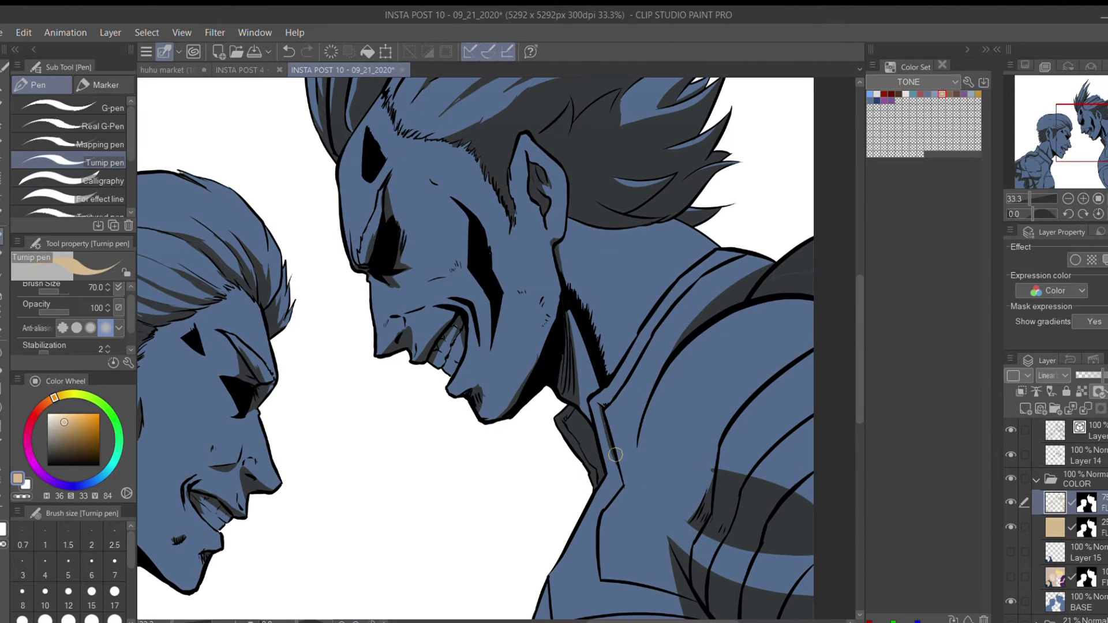
pyautogui.moveTo(618, 391); pyautogui.dragTo(735, 256)
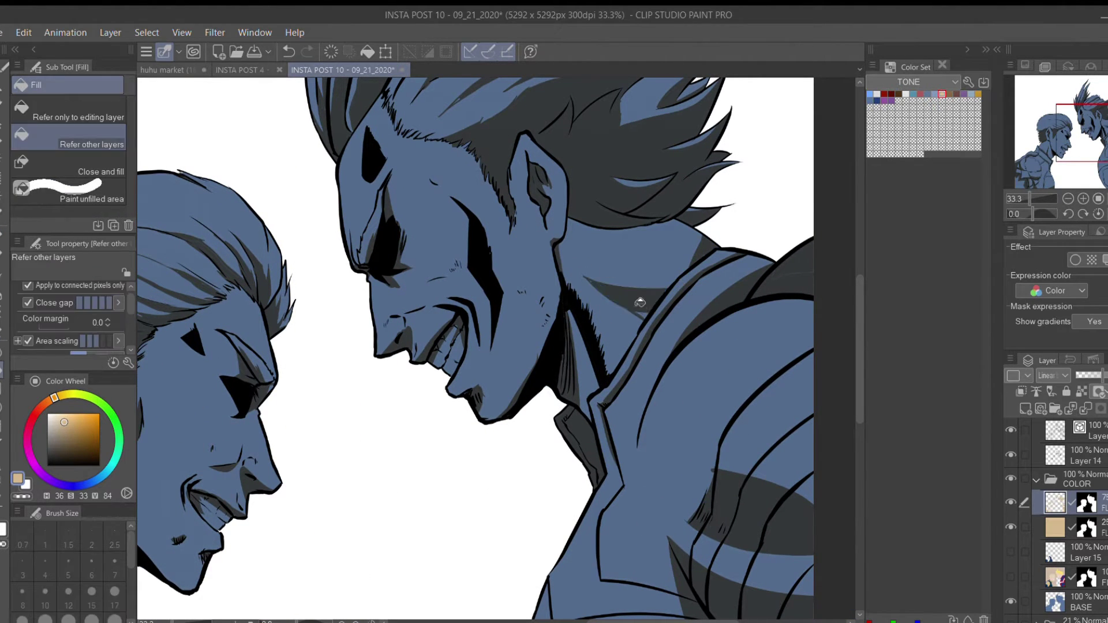
pyautogui.scroll(-3, 635, 289)
pyautogui.scroll(3, 583, 252)
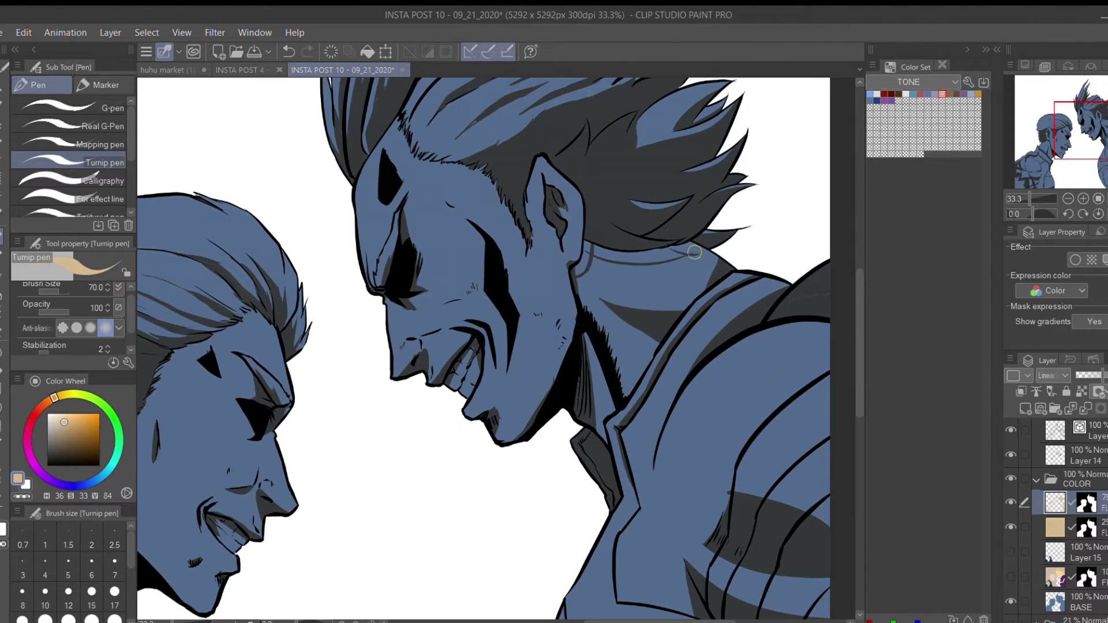
# Fill the neck shadow beneath the hair and a broad shadow down the side of the spiky-haired character's chest.
pyautogui.press('g')
pyautogui.scroll(-3, 593, 284)
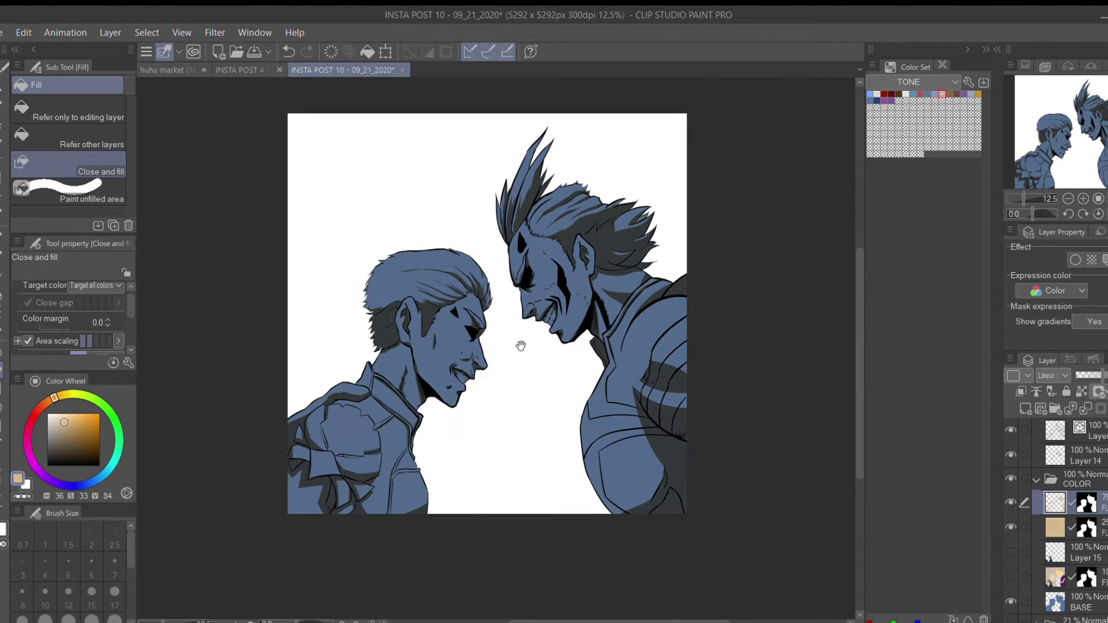
pyautogui.moveTo(484, 453); pyautogui.dragTo(451, 520)
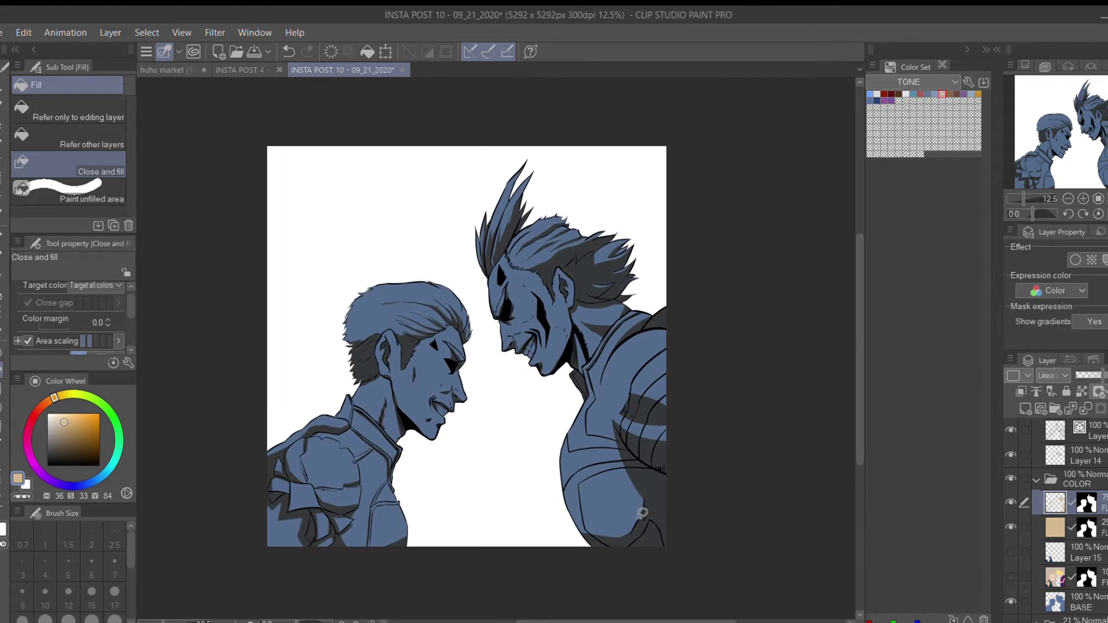
# Show the flats and suit pattern layers and set the pattern layer's blending mode to Overlay.
pyautogui.click(1011, 577)
pyautogui.click(1011, 551)
pyautogui.click(1071, 544)
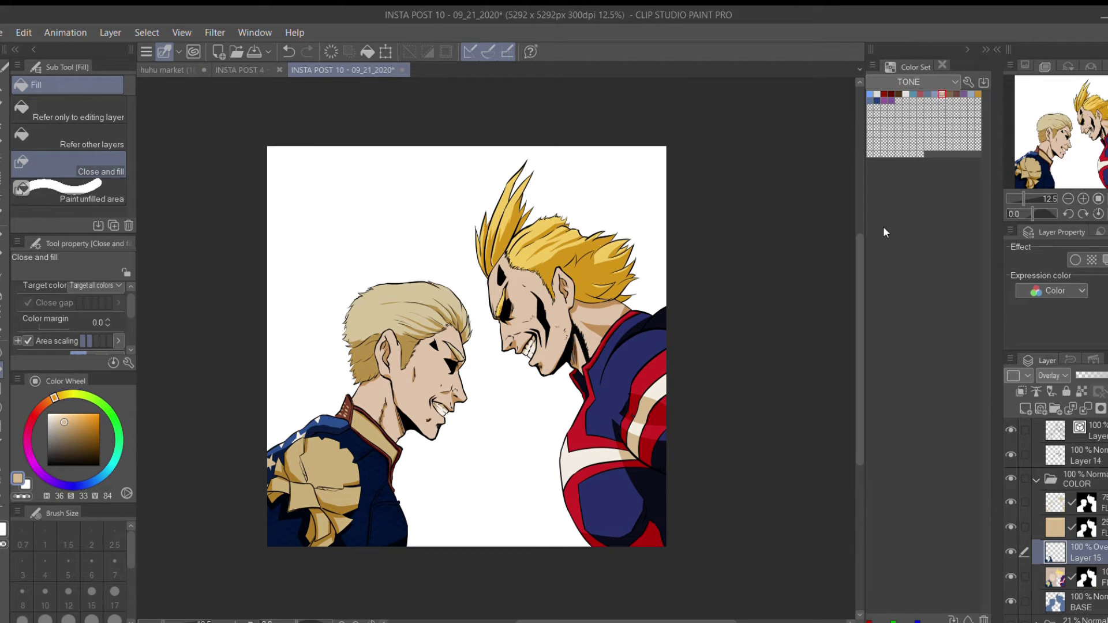
# Duplicate the shadow layer to deepen the shadows on both characters.
pyautogui.moveTo(507, 375); pyautogui.dragTo(820, 518)
pyautogui.click(1075, 508)
pyautogui.hotkey('ctrl', 'j')
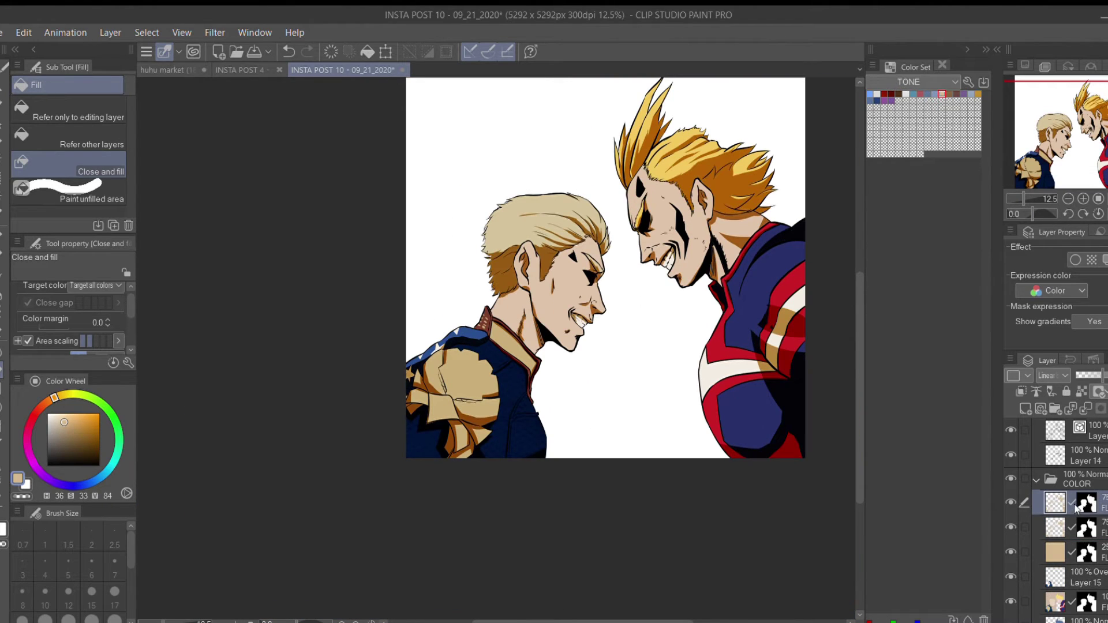
# Compare the shadow layer on and off, duplicate it for a darker shadow tier, and raise the opacity to full.
pyautogui.click(1011, 503)
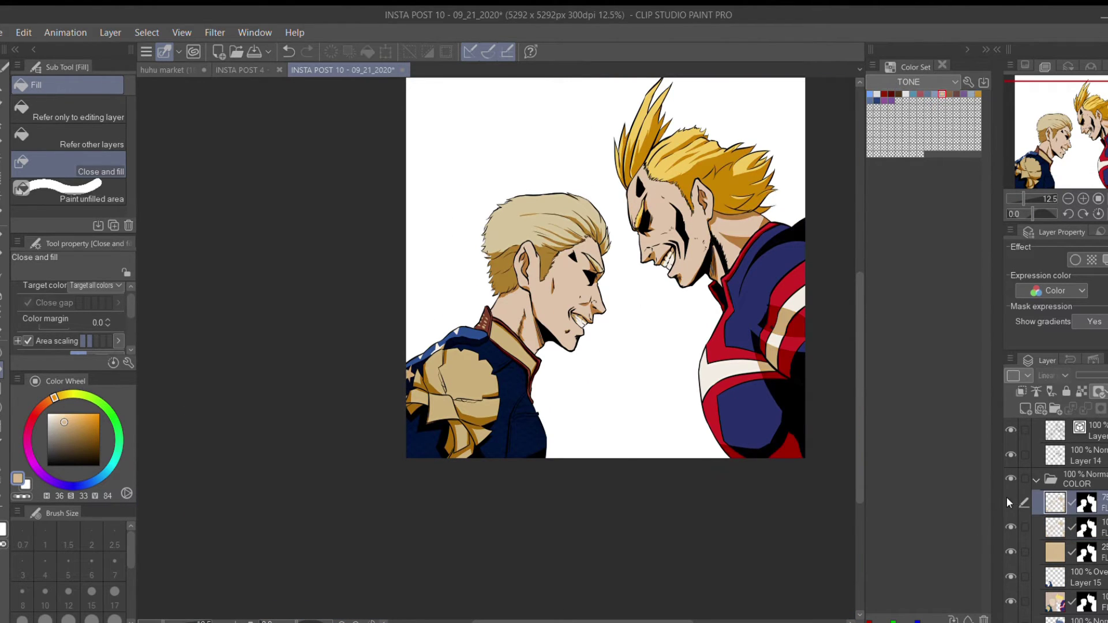
pyautogui.click(1010, 503)
pyautogui.hotkey('ctrl', 'j')
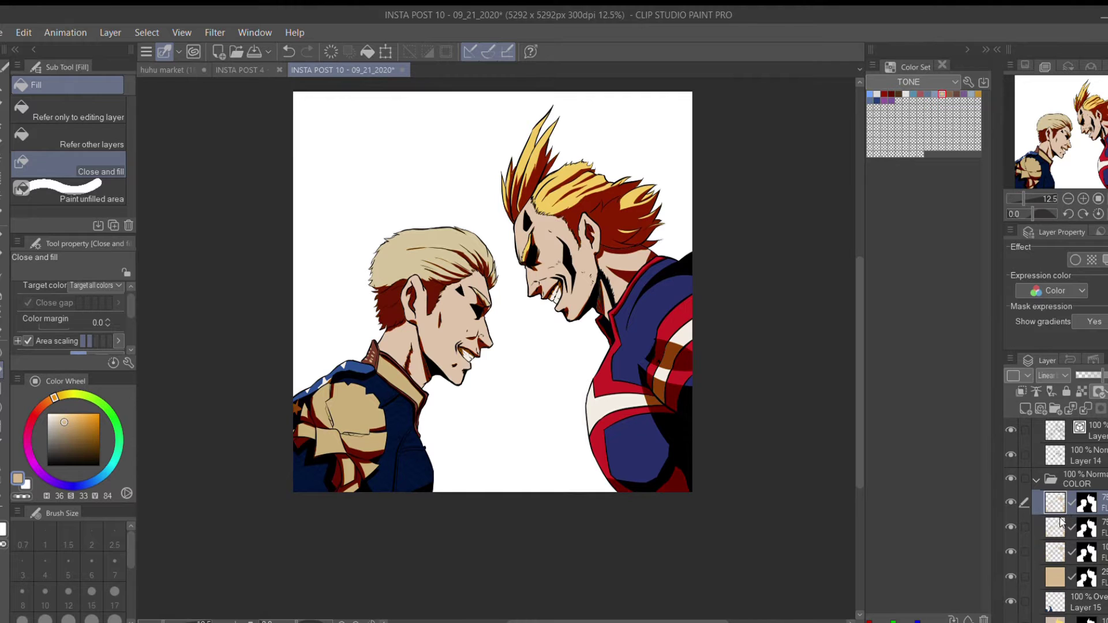
pyautogui.click(1100, 375)
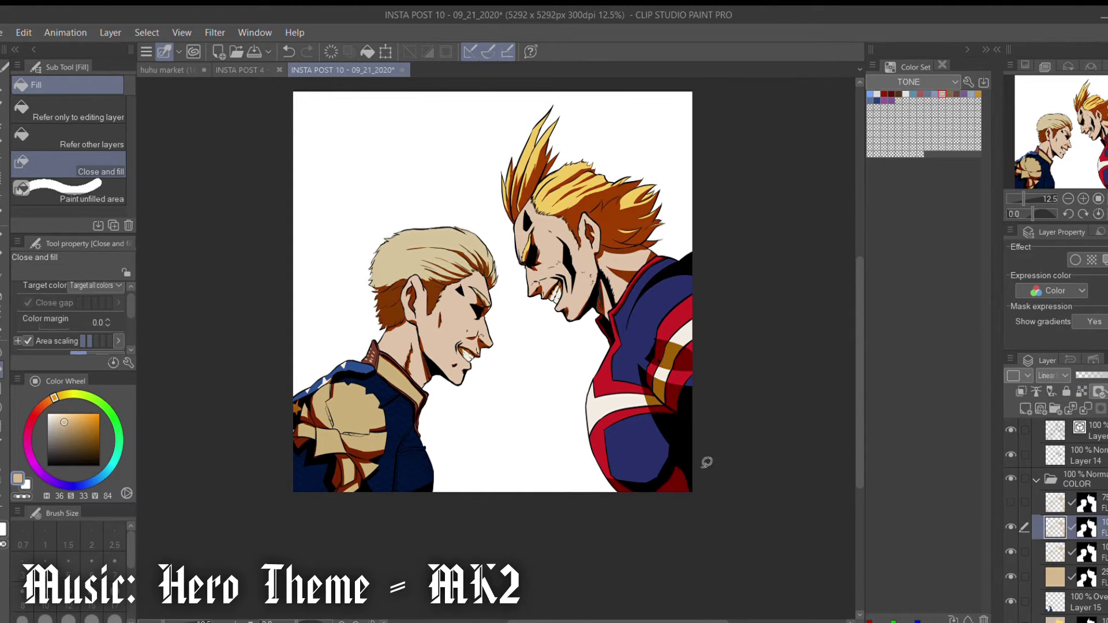
pyautogui.click(1056, 503)
# Outline and fill a darker shadow along the lower edge of the spiky-haired character's back hair.
pyautogui.scroll(2, 484, 341)
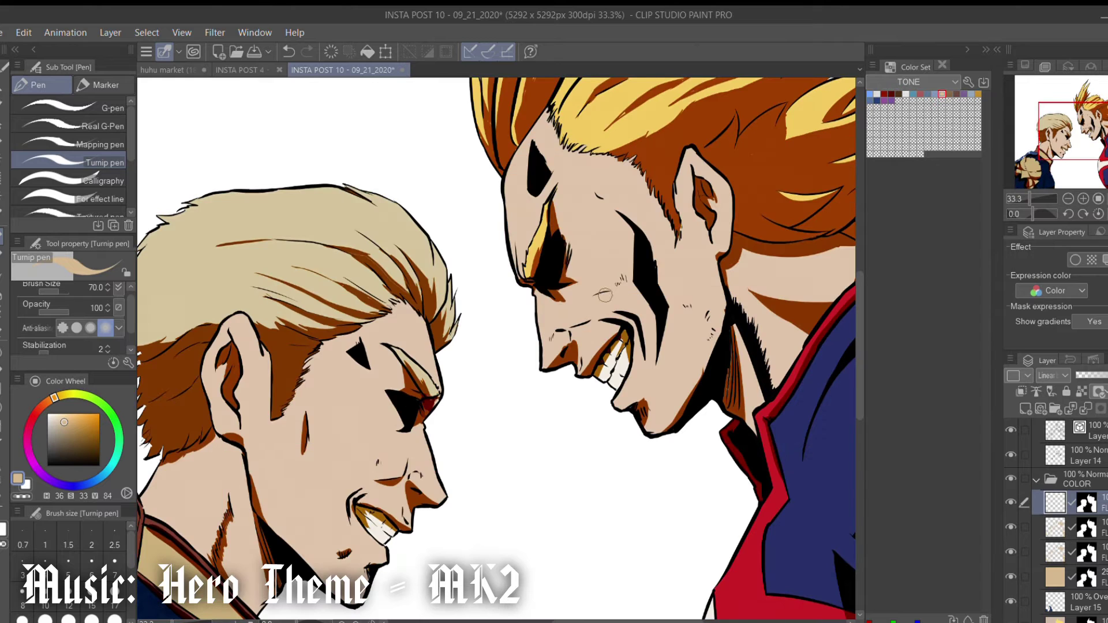
pyautogui.scroll(-1, 604, 296)
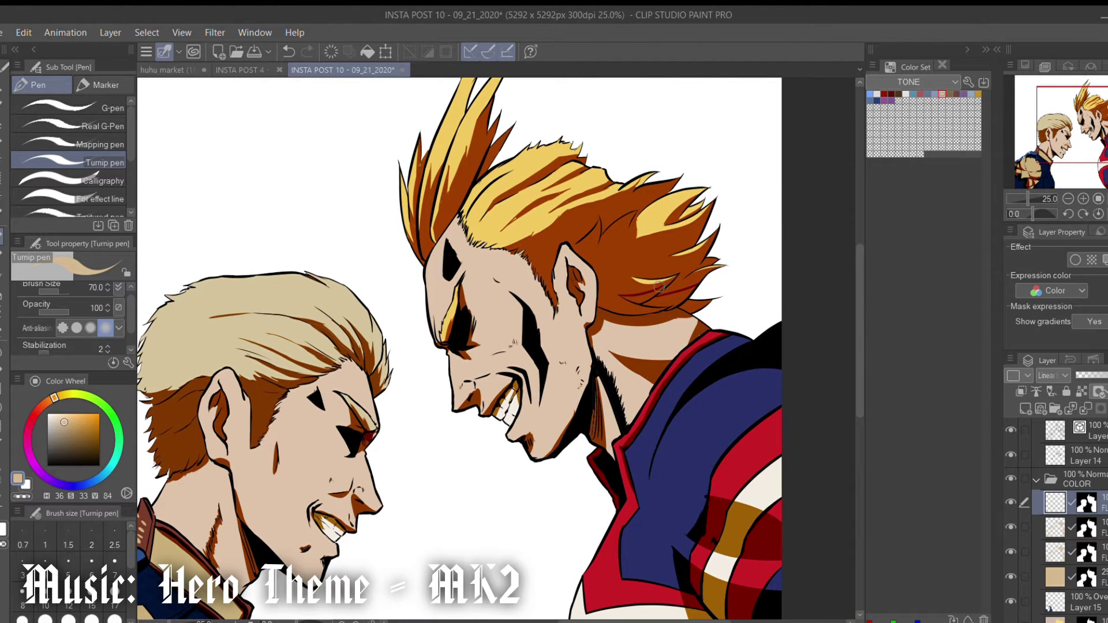
pyautogui.press('g')
pyautogui.click(677, 300)
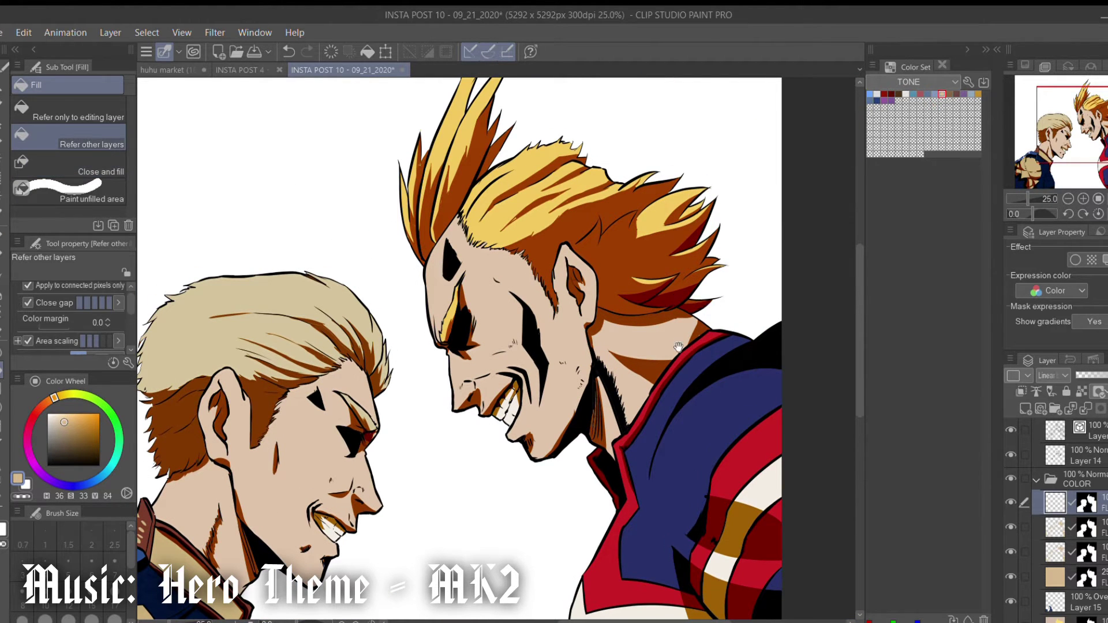
# Outline and fill a darker shadow in the slicked-back character's hair behind the ear and down to the nape.
pyautogui.press('p')
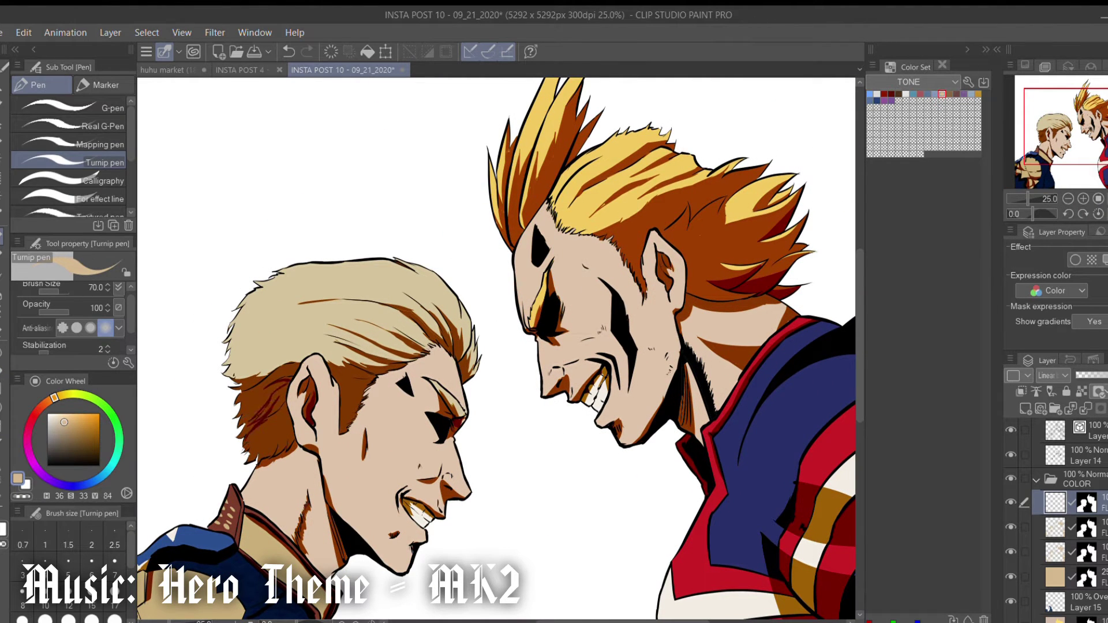
pyautogui.press('g')
pyautogui.click(279, 402)
pyautogui.moveTo(285, 378); pyautogui.dragTo(383, 378)
# Draw thin shadow strands sweeping back from the forehead through the slicked-back character's hair on the lighter shadow layer, with the canvas flipped.
pyautogui.press('h')
pyautogui.moveTo(659, 541); pyautogui.dragTo(541, 498)
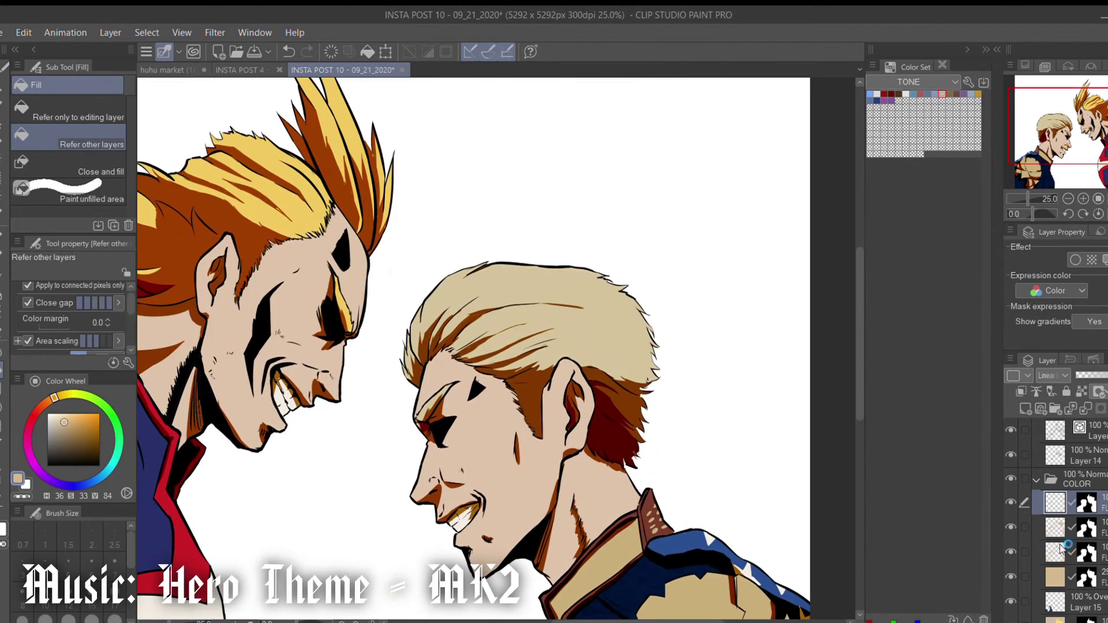
pyautogui.hotkey('alt', '[')
pyautogui.press('p')
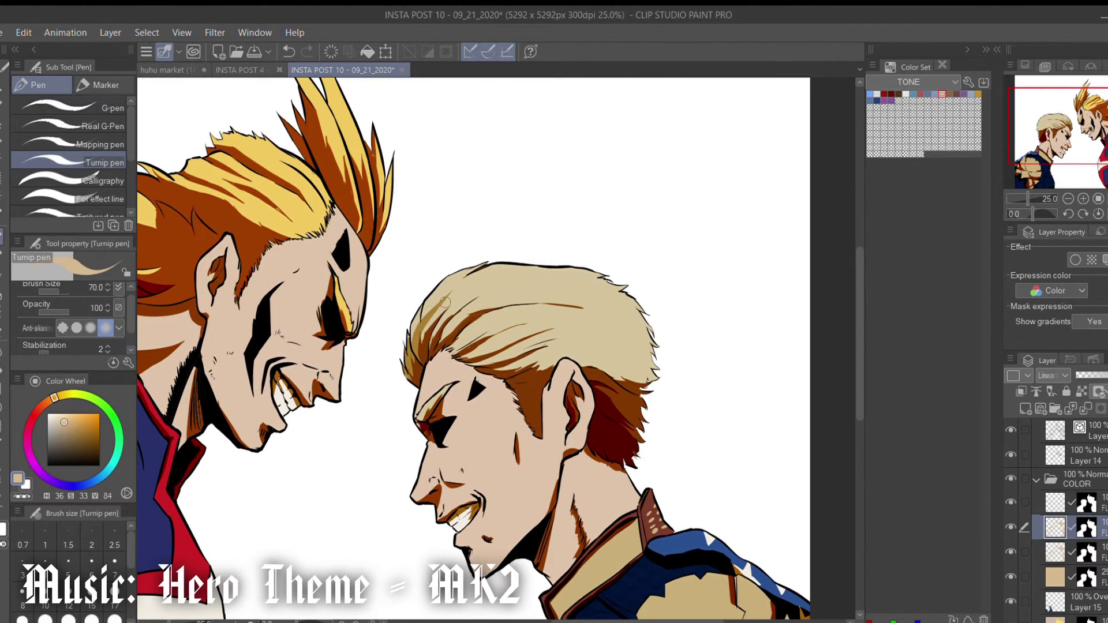
pyautogui.moveTo(445, 302)
pyautogui.mouseDown()
pyautogui.moveTo(479, 280)
pyautogui.moveTo(520, 298)
pyautogui.mouseUp()
pyautogui.hotkey('ctrl', 'z')
pyautogui.moveTo(454, 353)
pyautogui.mouseDown()
pyautogui.moveTo(557, 307)
pyautogui.moveTo(516, 316)
pyautogui.mouseUp()
pyautogui.moveTo(468, 365); pyautogui.dragTo(549, 326)
pyautogui.hotkey('ctrl', 'z')
pyautogui.moveTo(462, 361); pyautogui.dragTo(611, 315)
pyautogui.hotkey('ctrl', 'z')
pyautogui.moveTo(507, 340); pyautogui.dragTo(583, 317)
pyautogui.moveTo(494, 306); pyautogui.dragTo(606, 281)
pyautogui.moveTo(354, 445)
pyautogui.mouseDown()
pyautogui.moveTo(537, 373)
pyautogui.moveTo(525, 410)
pyautogui.moveTo(576, 306)
pyautogui.moveTo(516, 421)
pyautogui.mouseUp()
# Draw bright highlight strands through the slicked-back hair on a masked Add (Glow) layer and set its opacity to about 50%.
pyautogui.click(1057, 502)
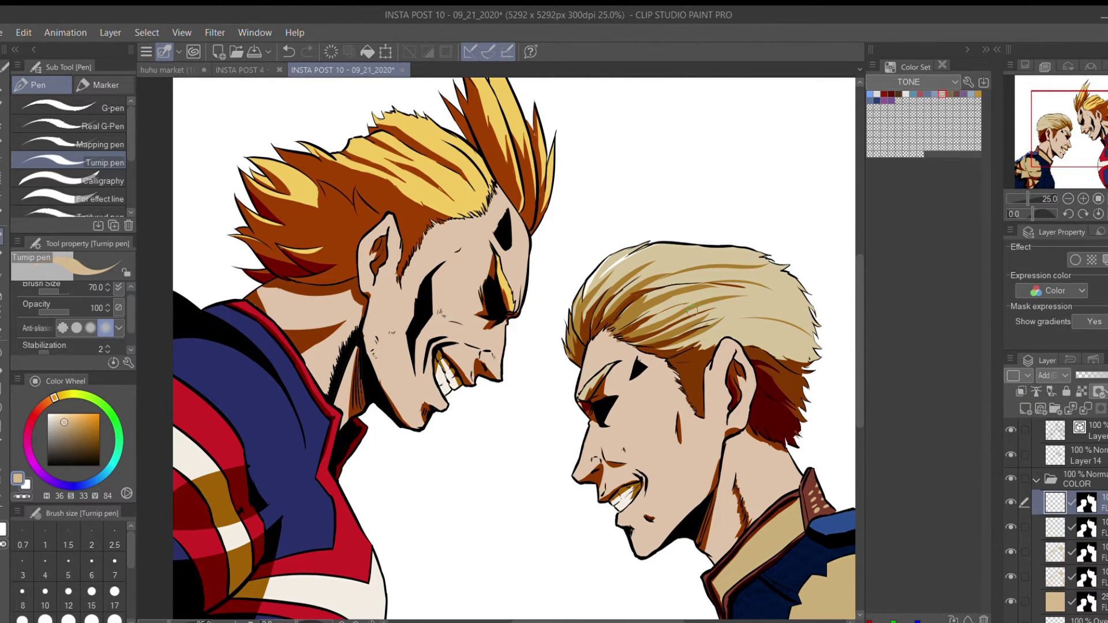
pyautogui.press('h')
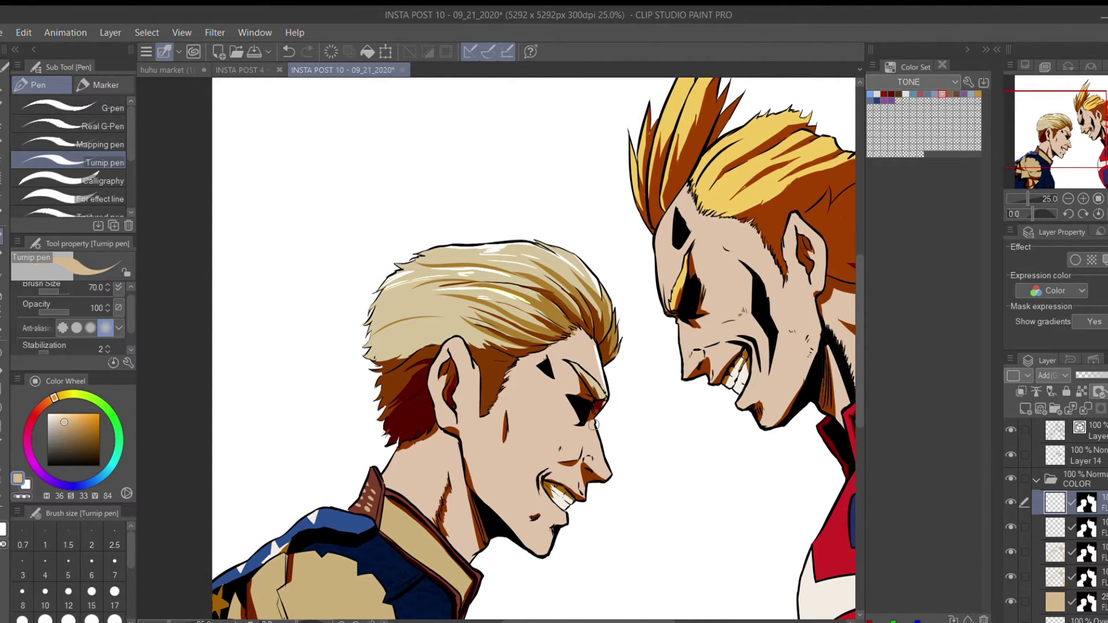
pyautogui.scroll(-2, 593, 428)
pyautogui.scroll(-3, 551, 522)
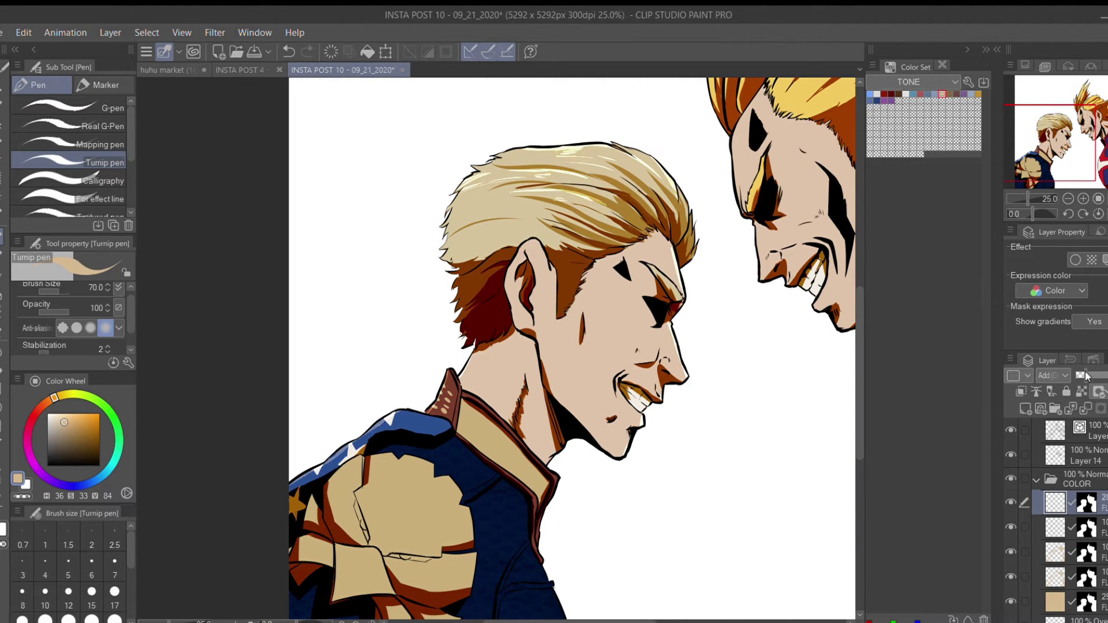
pyautogui.scroll(-4, 534, 492)
pyautogui.scroll(3, 567, 417)
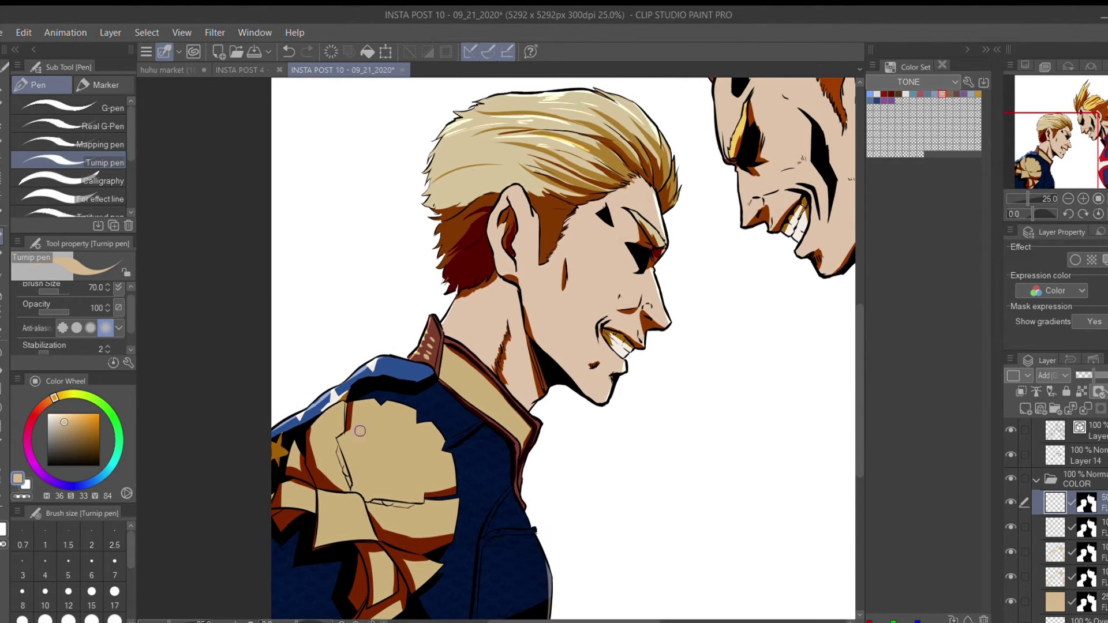
# Draw fanned, tapering highlight rays across the gold shell-shaped shoulder piece of the slicked-back character's suit.
pyautogui.moveTo(385, 413); pyautogui.dragTo(373, 472)
pyautogui.moveTo(425, 426); pyautogui.dragTo(389, 457)
pyautogui.hotkey('ctrl', 'z')
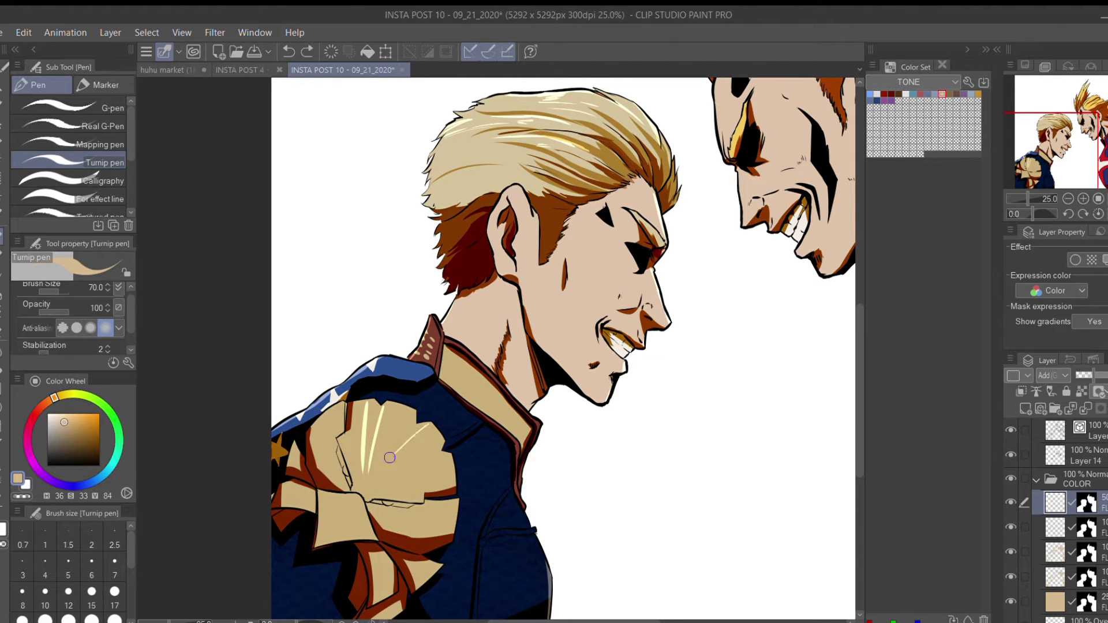
pyautogui.press('e')
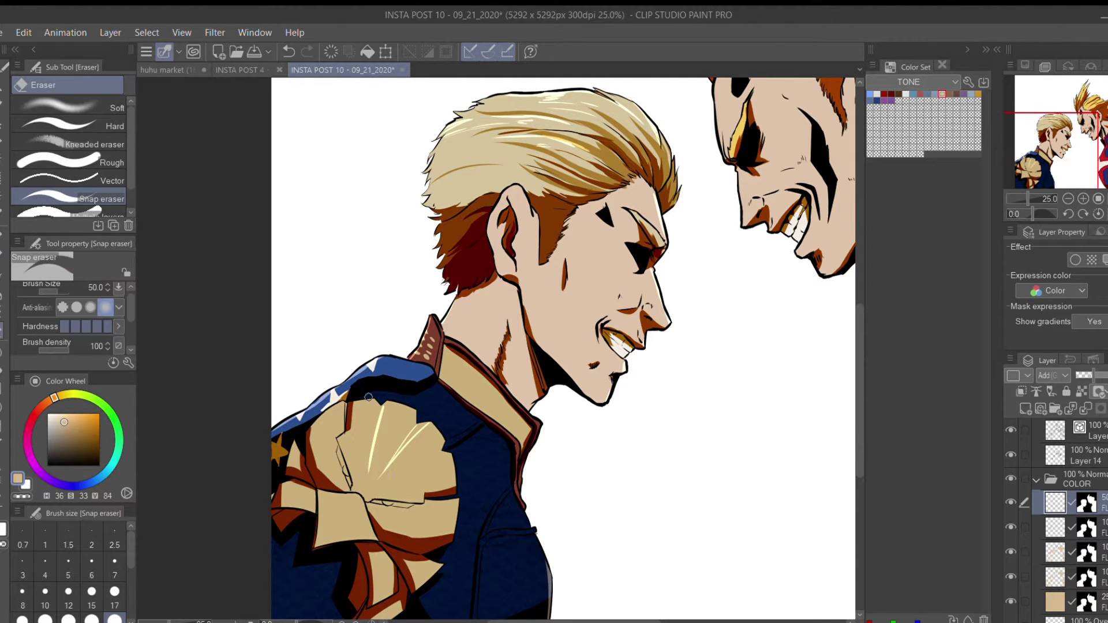
pyautogui.press('p')
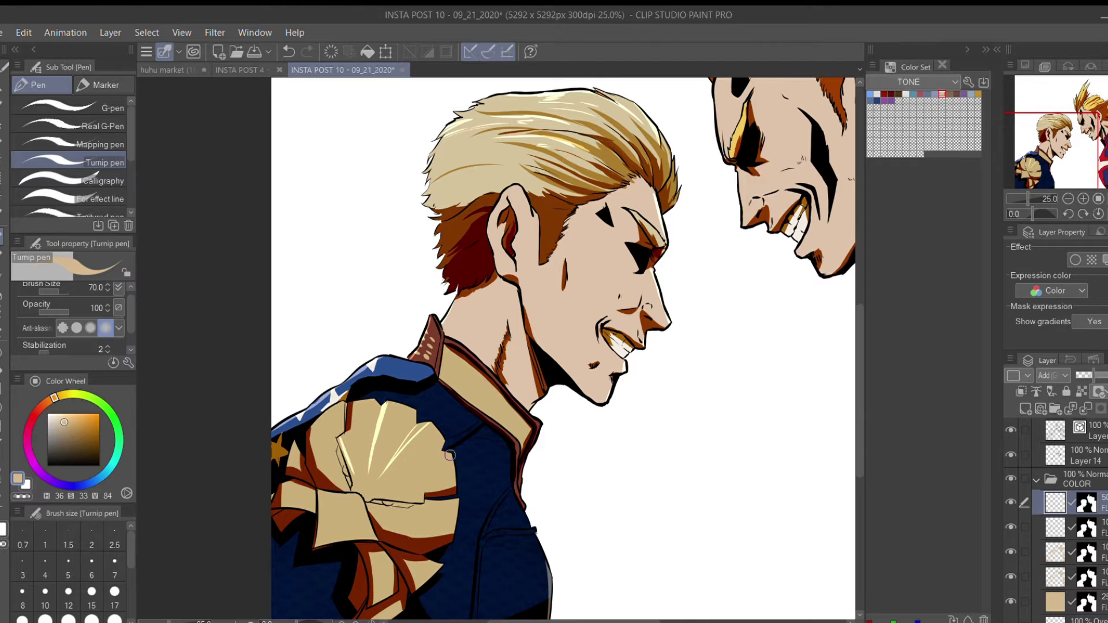
pyautogui.press('g')
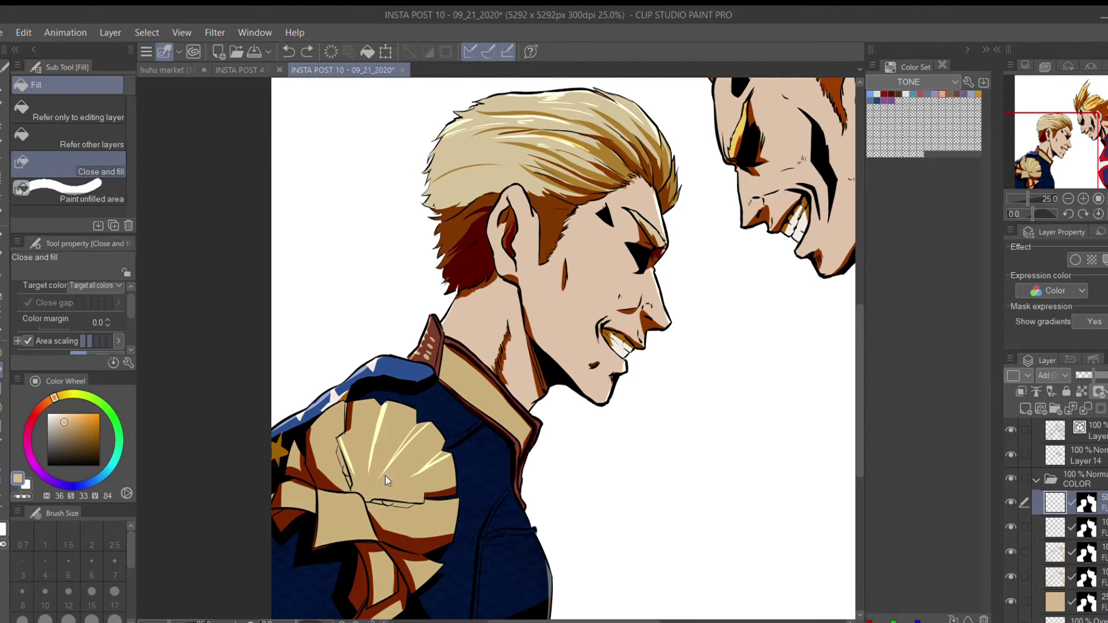
pyautogui.hotkey('ctrl', 'z')
pyautogui.press(',')
pyautogui.press('p')
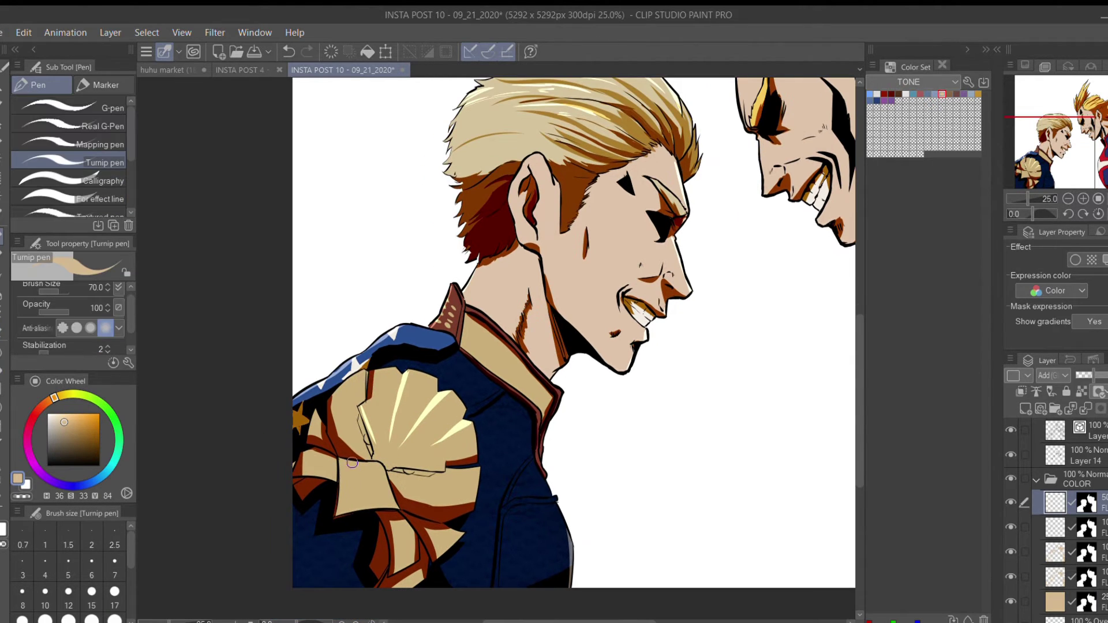
# Draw rim highlights down the front edge of the spiky-haired character's chest and along the top of the shoulder.
pyautogui.moveTo(808, 289); pyautogui.dragTo(453, 330)
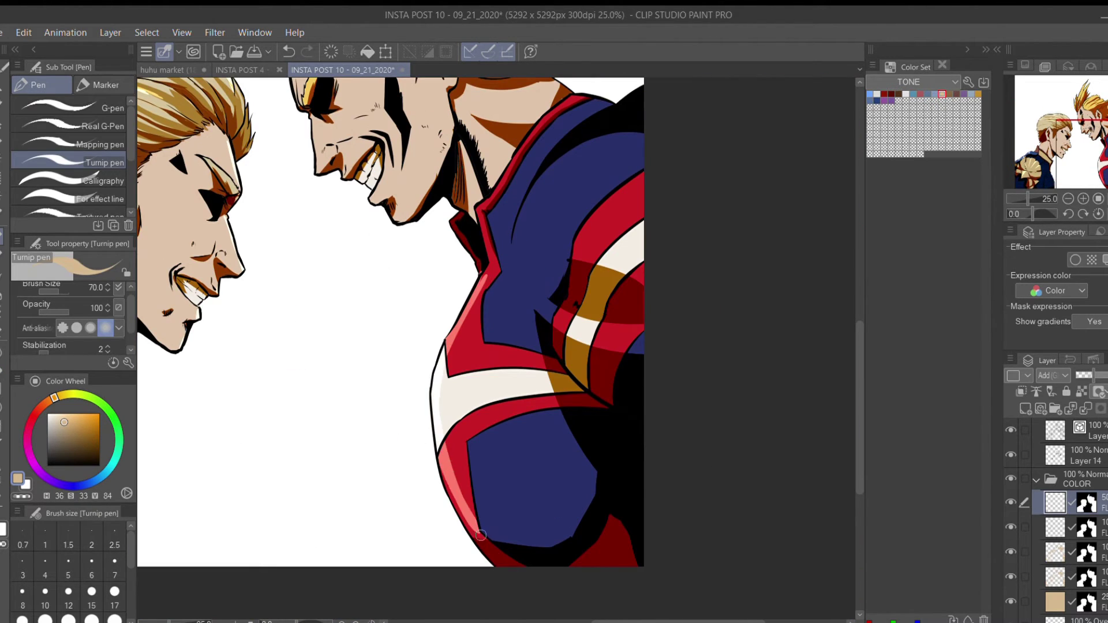
pyautogui.moveTo(416, 280); pyautogui.dragTo(435, 574)
pyautogui.moveTo(574, 455); pyautogui.dragTo(664, 424)
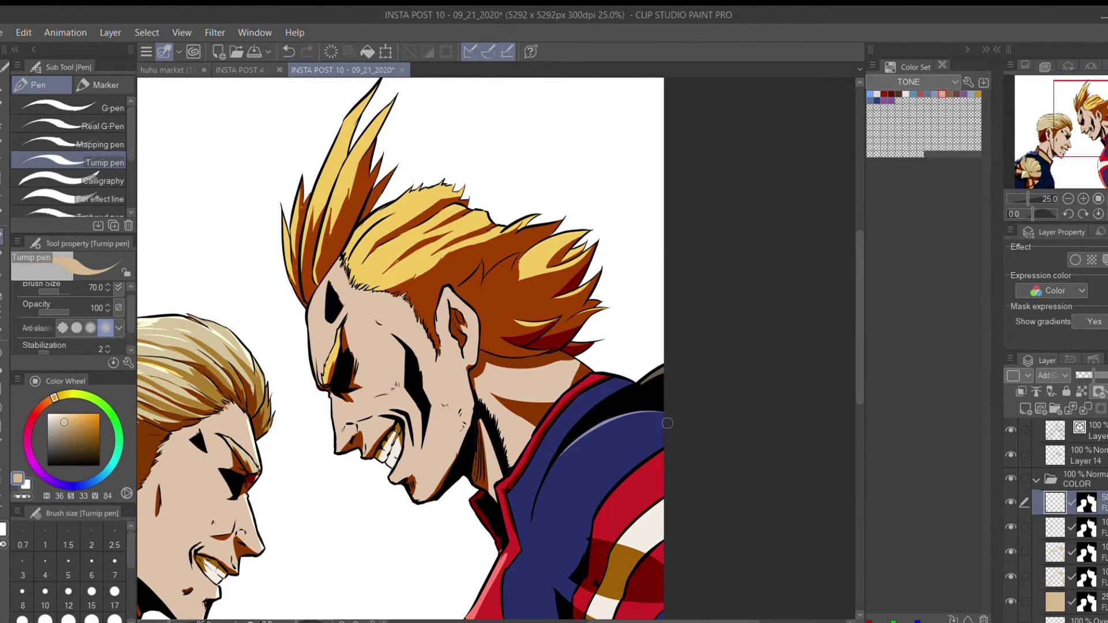
# Draw highlight streaks through the spiky-haired character's hair and small highlights on both characters' faces.
pyautogui.scroll(-3, 698, 424)
pyautogui.scroll(5, 594, 458)
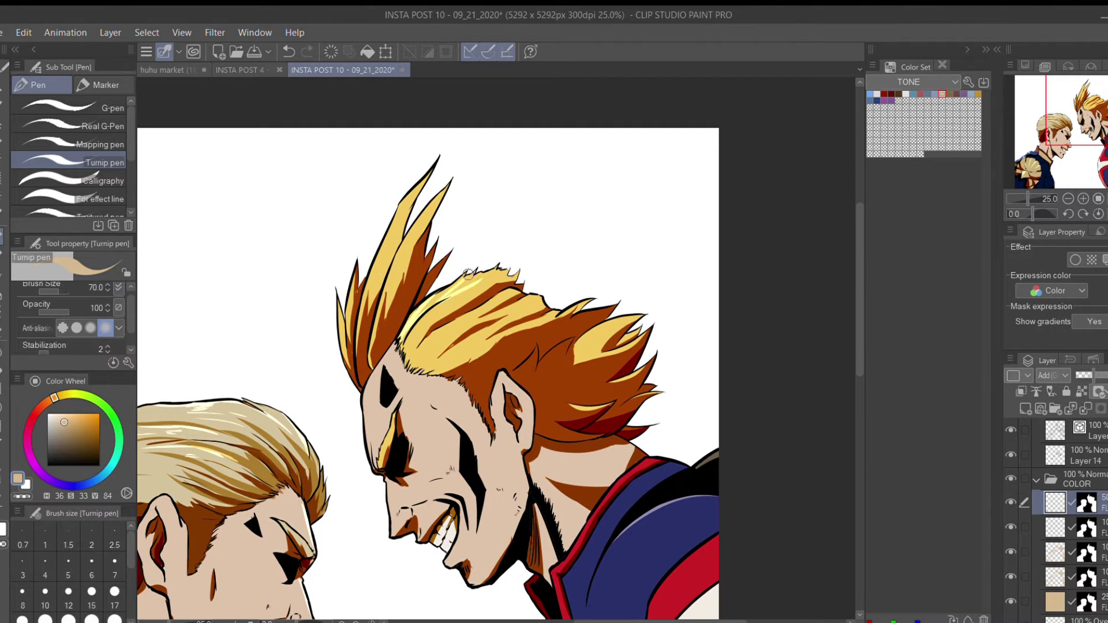
pyautogui.moveTo(375, 293); pyautogui.dragTo(420, 301)
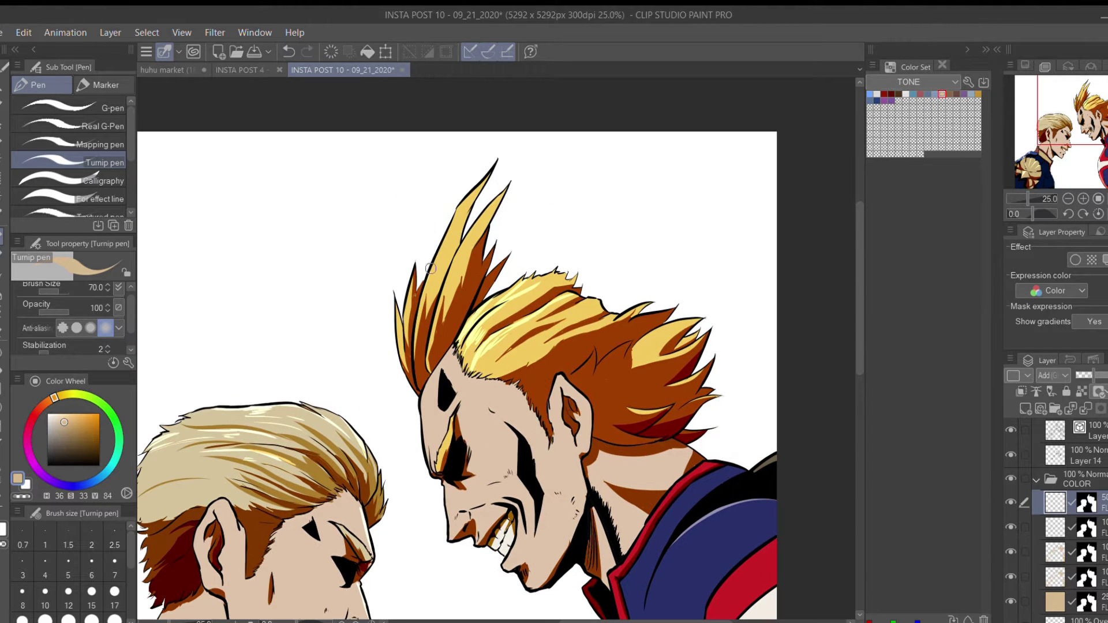
pyautogui.moveTo(462, 488); pyautogui.dragTo(428, 338)
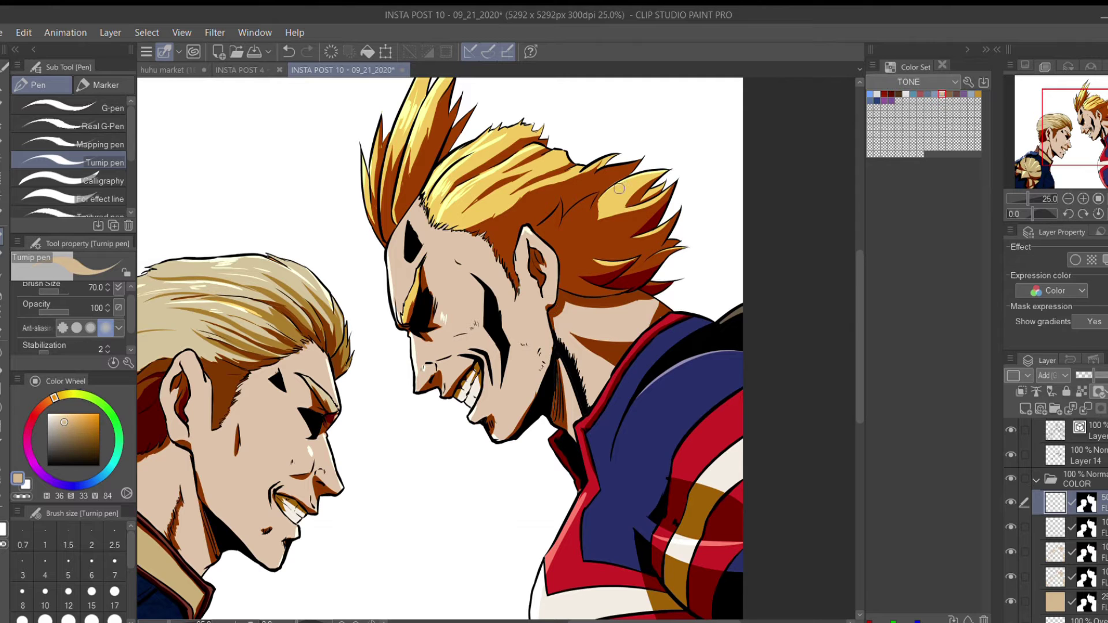
pyautogui.press('e')
pyautogui.moveTo(499, 485)
pyautogui.mouseDown()
pyautogui.moveTo(471, 498)
pyautogui.moveTo(656, 460)
pyautogui.moveTo(676, 399)
pyautogui.mouseUp()
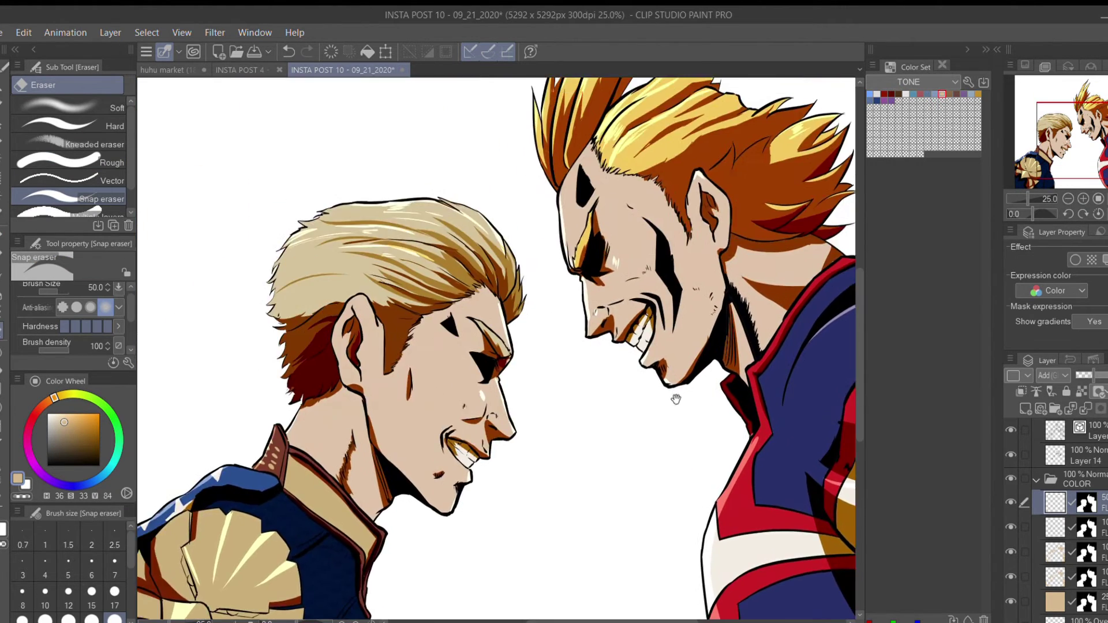
# Draw shadow strands through the spiky-haired character's front and upright locks, plus darker strands in the back hair on the darker shadow layer.
pyautogui.scroll(-3, 676, 399)
pyautogui.hotkey('alt', '[')
pyautogui.hotkey('alt', '[')
pyautogui.scroll(3, 572, 252)
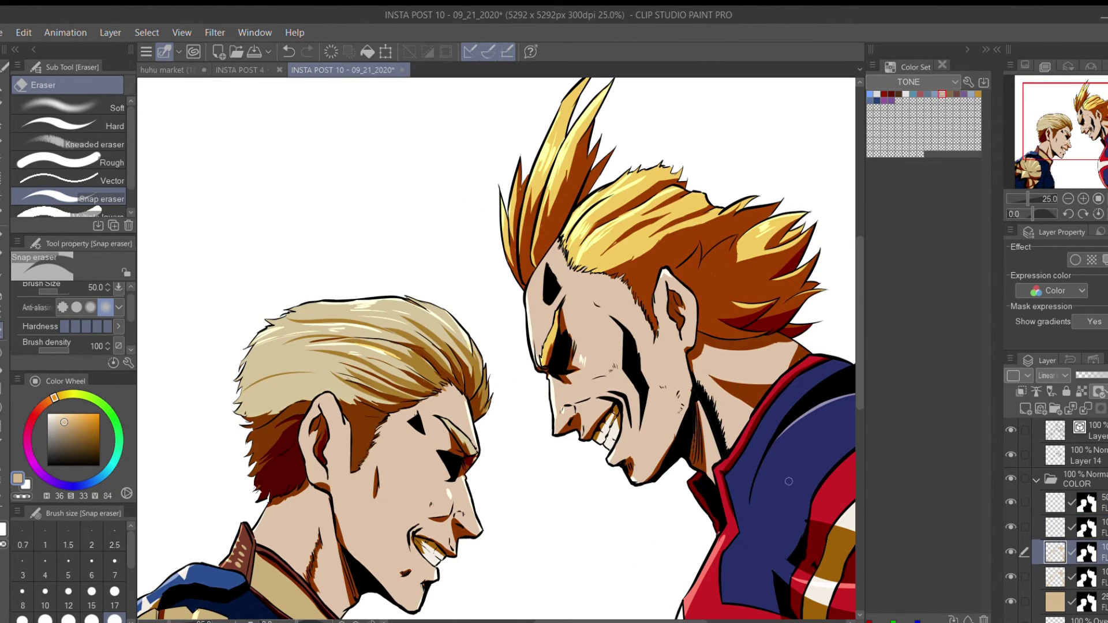
pyautogui.press('p')
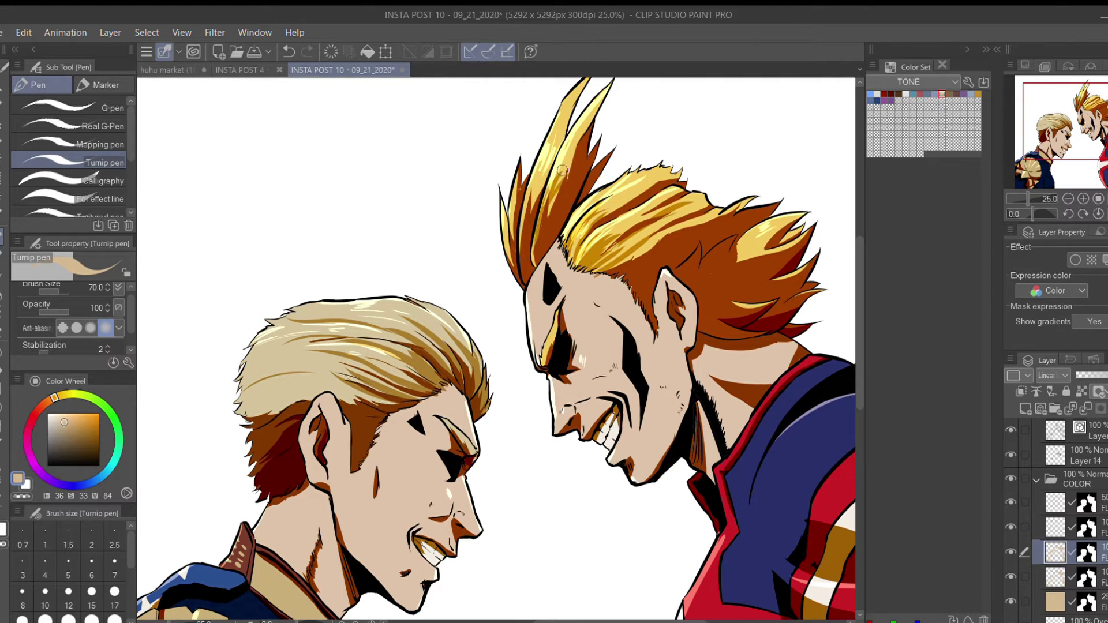
pyautogui.moveTo(562, 171); pyautogui.dragTo(573, 122)
pyautogui.moveTo(630, 338); pyautogui.dragTo(671, 398)
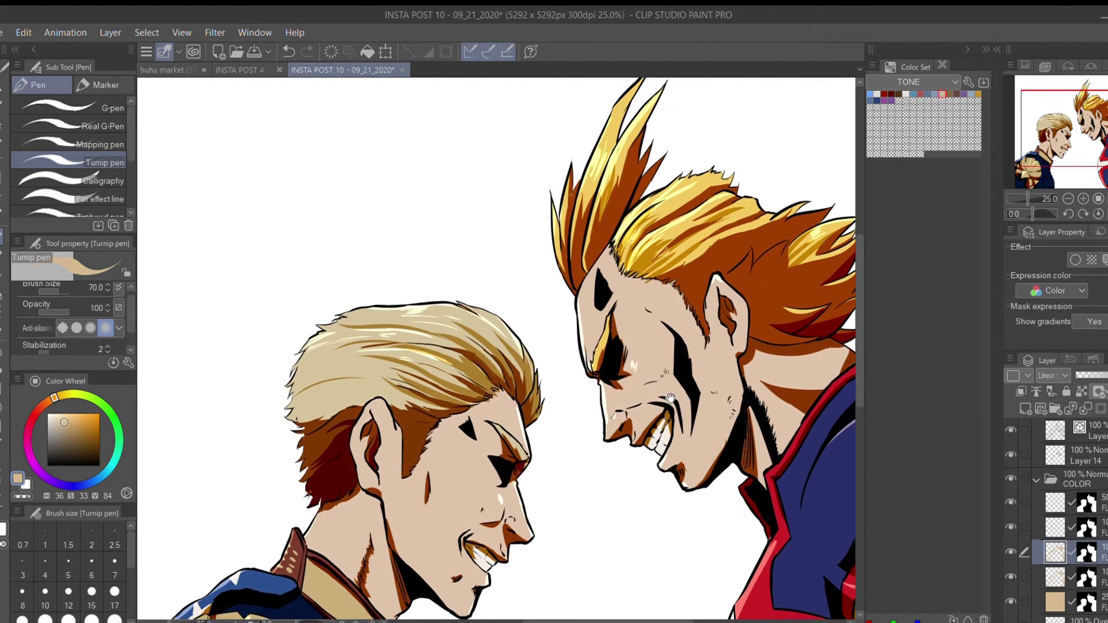
pyautogui.hotkey('alt', ']')
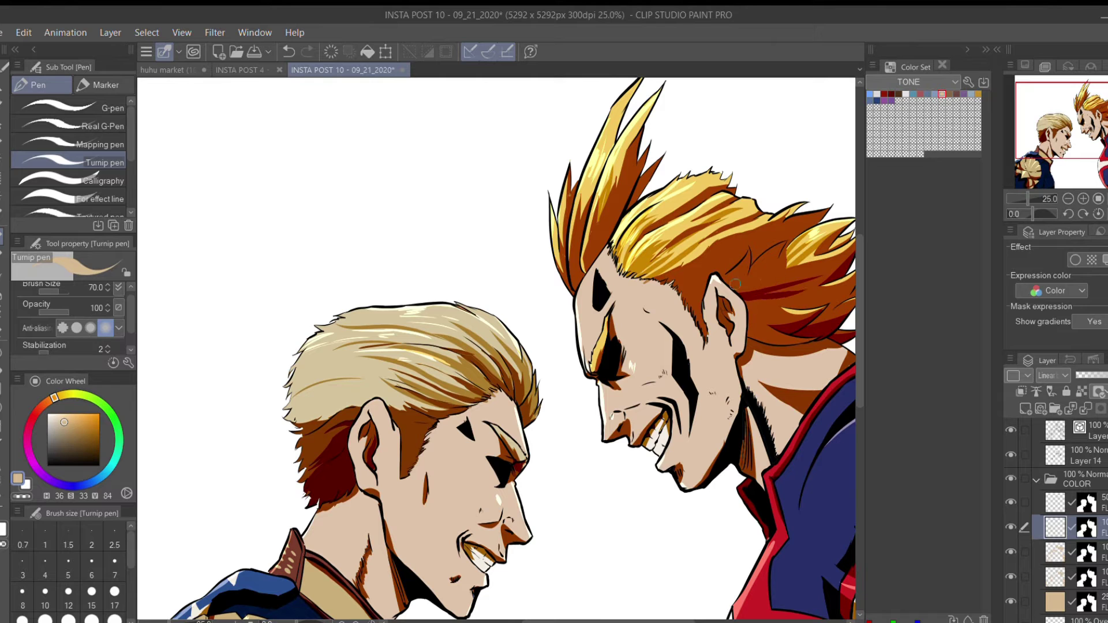
# Apply a foreground-to-transparent gradient from the bottom upward on a new masked Linear Burn layer and raise its opacity to darken both suits.
pyautogui.scroll(-2, 427, 364)
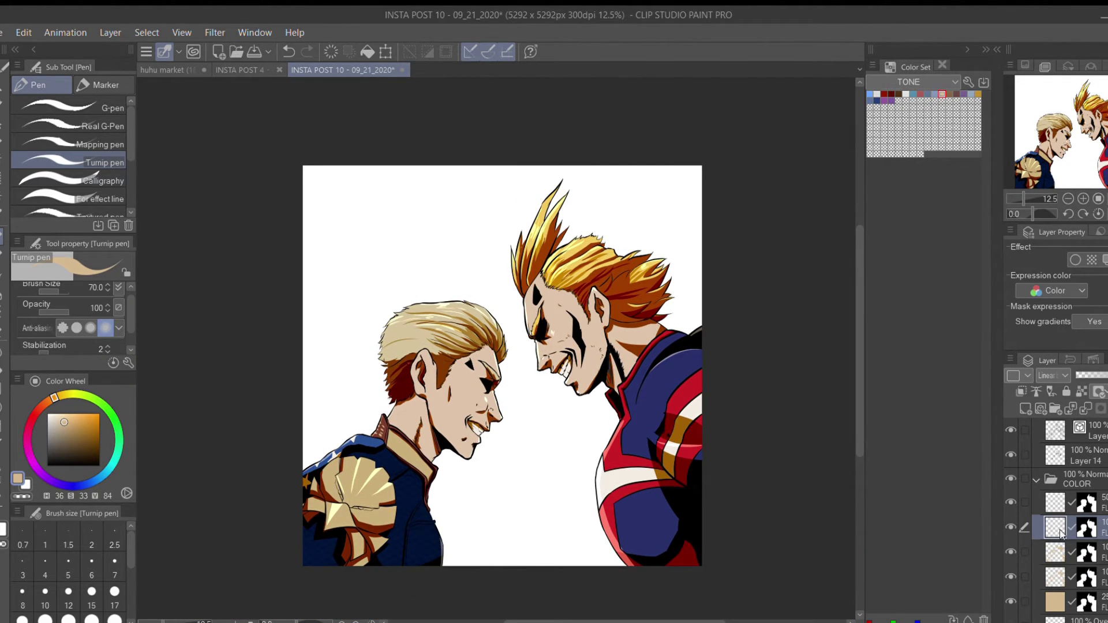
pyautogui.hotkey('alt', ']')
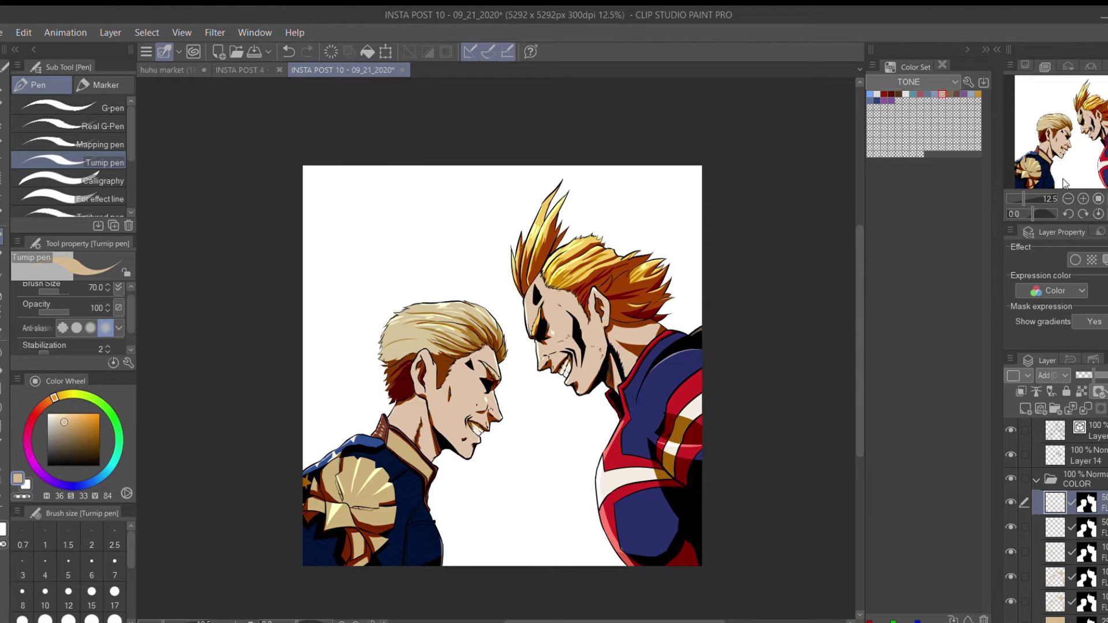
pyautogui.press('g')
pyautogui.moveTo(537, 597); pyautogui.dragTo(537, 254)
pyautogui.moveTo(536, 603); pyautogui.dragTo(536, 355)
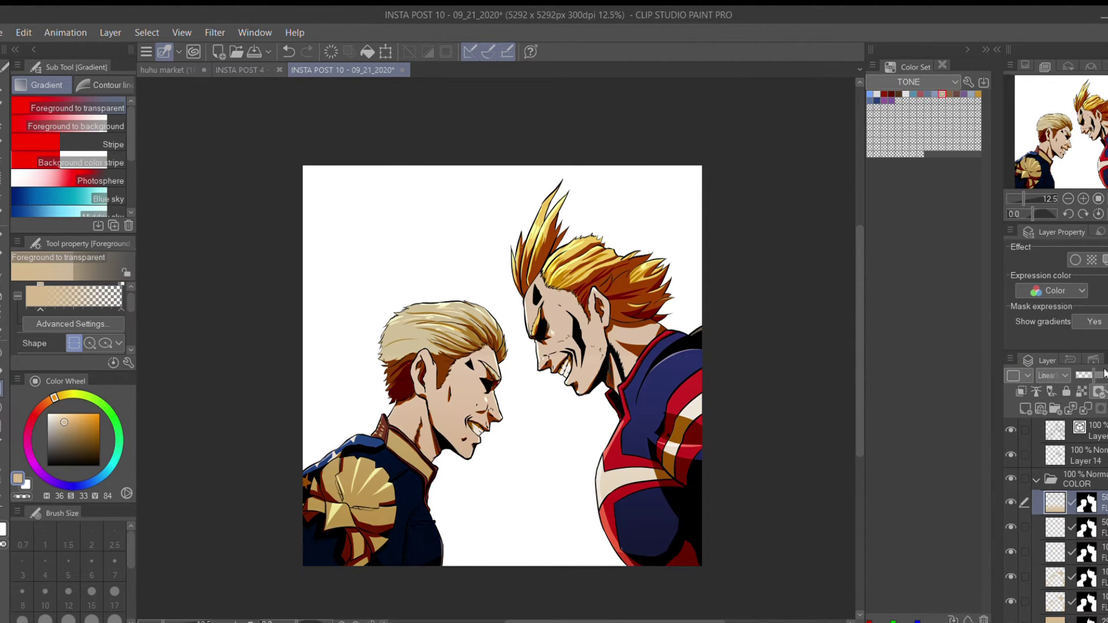
pyautogui.press('w')
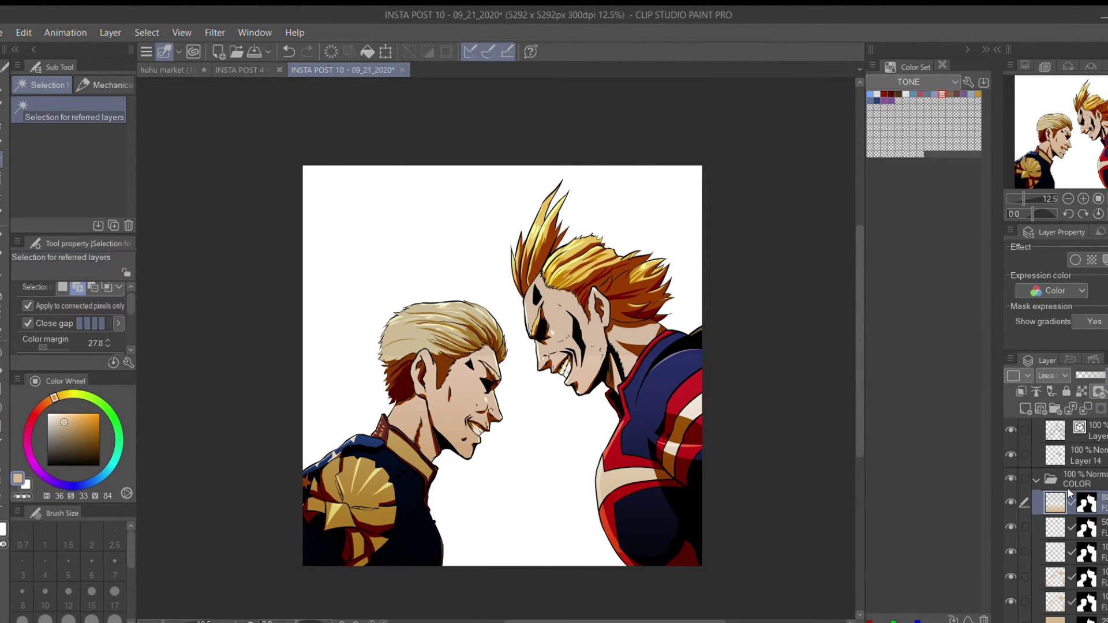
pyautogui.hotkey('alt', '[')
pyautogui.press('j')
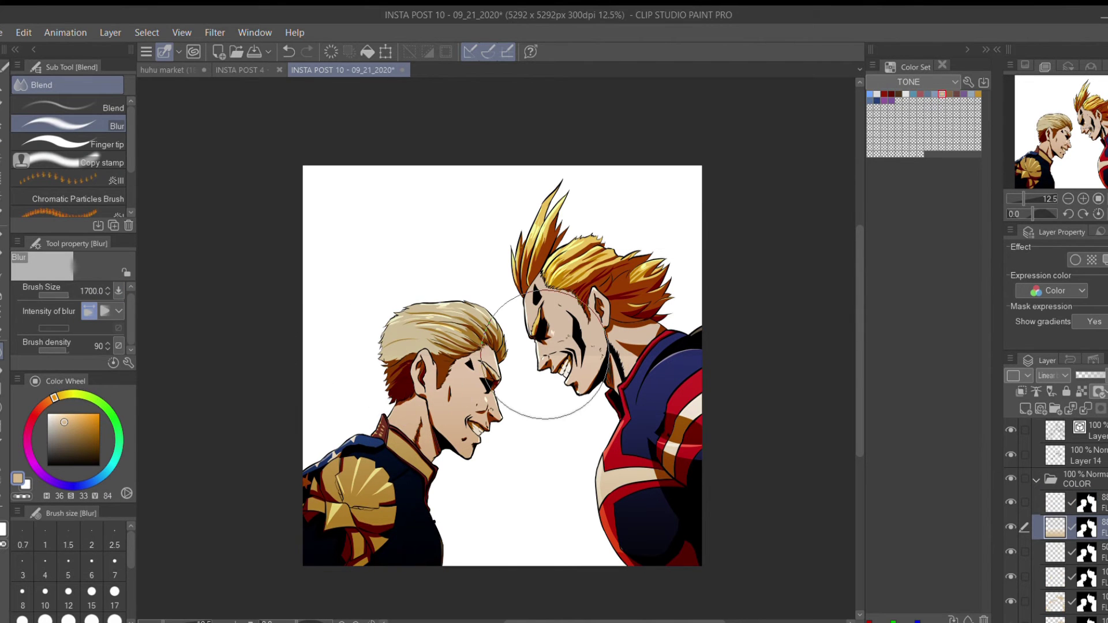
# Apply a foreground-to-transparent gradient from the top downward over both characters on another masked layer.
pyautogui.hotkey('alt', ']')
pyautogui.press('g')
pyautogui.moveTo(576, 167); pyautogui.dragTo(571, 404)
pyautogui.hotkey('ctrl', 'z')
pyautogui.moveTo(583, 123); pyautogui.dragTo(582, 488)
pyautogui.hotkey('ctrl', 'z')
pyautogui.moveTo(537, 112); pyautogui.dragTo(513, 501)
# Change the top gradient layer's blending mode to Add (Glow) and lower its opacity for a soft light from above.
pyautogui.moveTo(1100, 375); pyautogui.dragTo(1088, 375)
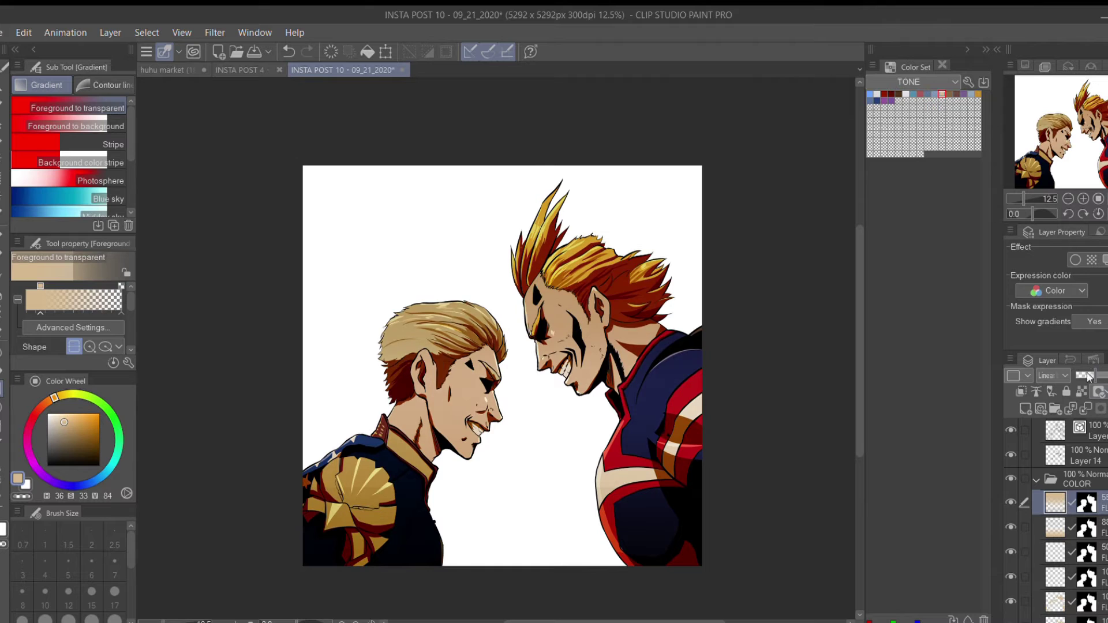
pyautogui.scroll(-2, 565, 428)
pyautogui.scroll(2, 564, 428)
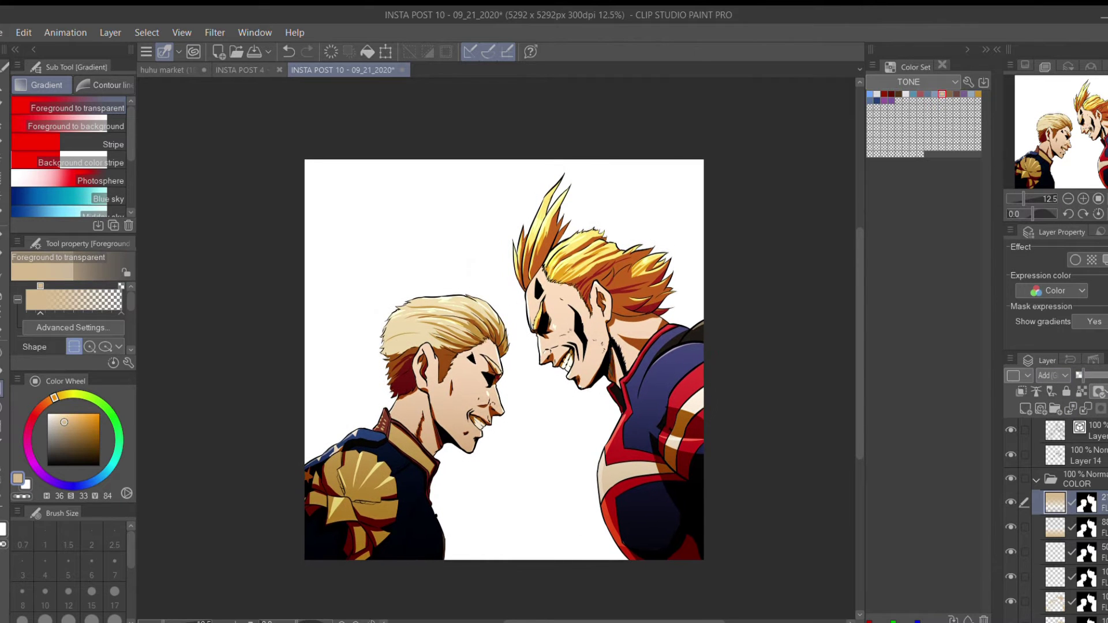
# Create a BACK folder below the COLOR folder and group both folders inside a parent folder named COLOROR.
pyautogui.click(1037, 480)
pyautogui.hotkey('ctrl', 'g')
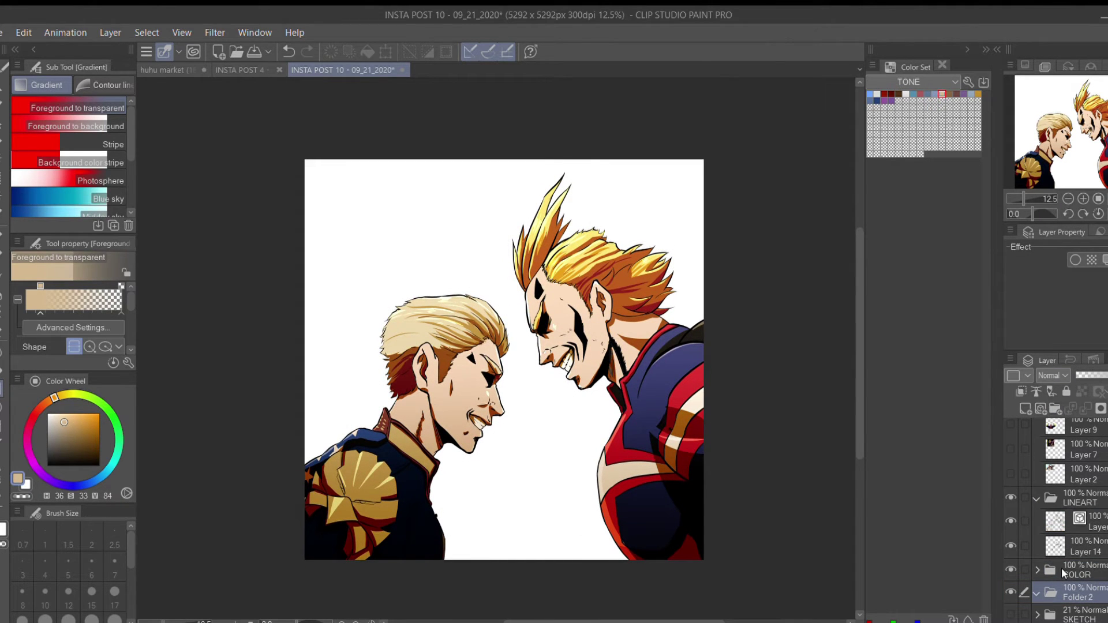
pyautogui.click(1086, 612)
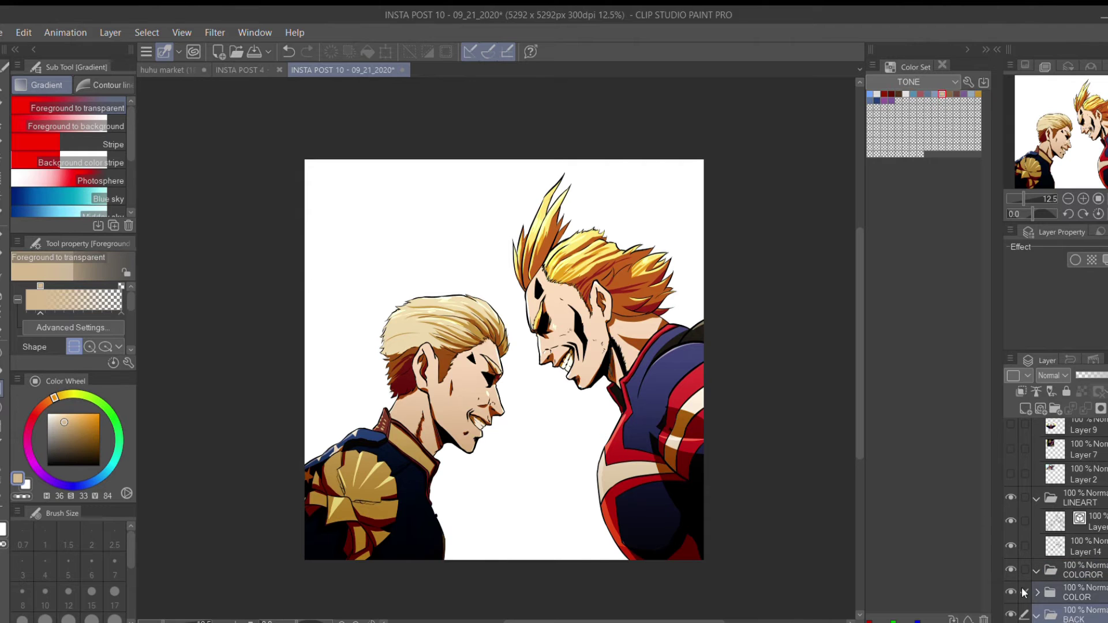
# Fill the background with a light blue foreground-to-transparent gradient from the top down on a layer in the BACK folder.
pyautogui.moveTo(563, 436); pyautogui.dragTo(639, 461)
pyautogui.press('b')
pyautogui.press('b')
pyautogui.scroll(-5, 124, 191)
pyautogui.click(97, 480)
pyautogui.click(69, 422)
pyautogui.press('g')
pyautogui.moveTo(494, 198); pyautogui.dragTo(582, 572)
pyautogui.moveTo(573, 432); pyautogui.dragTo(537, 418)
# Paint pale blue-grey clouds in the lower gap between the two characters with the Cloud airbrush at a large size.
pyautogui.press('b')
pyautogui.scroll(-3, 125, 195)
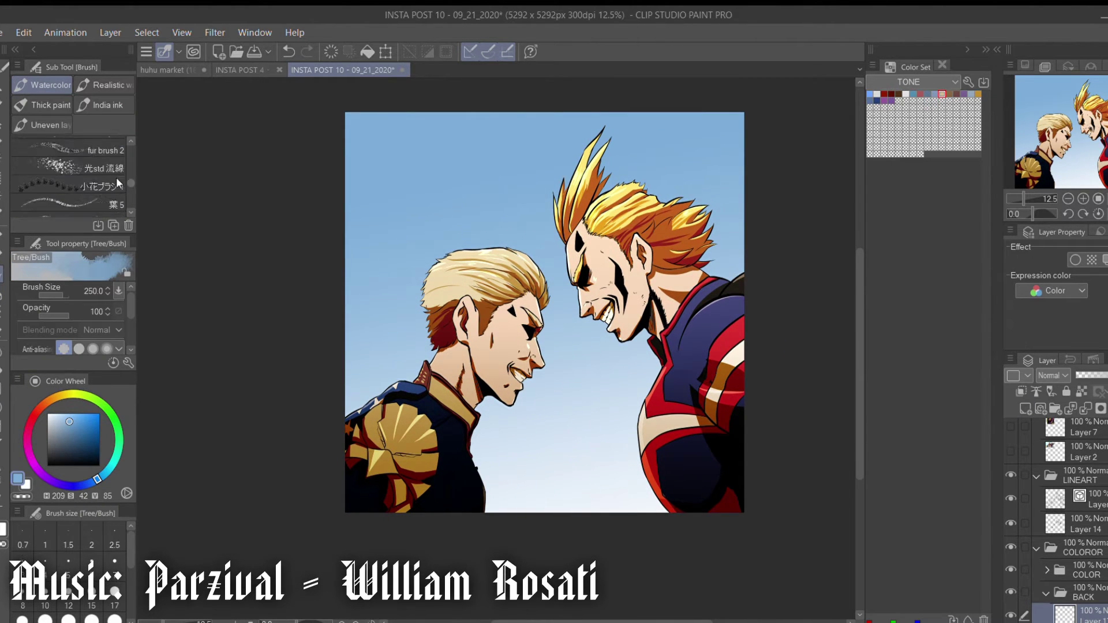
pyautogui.press('b')
pyautogui.click(98, 180)
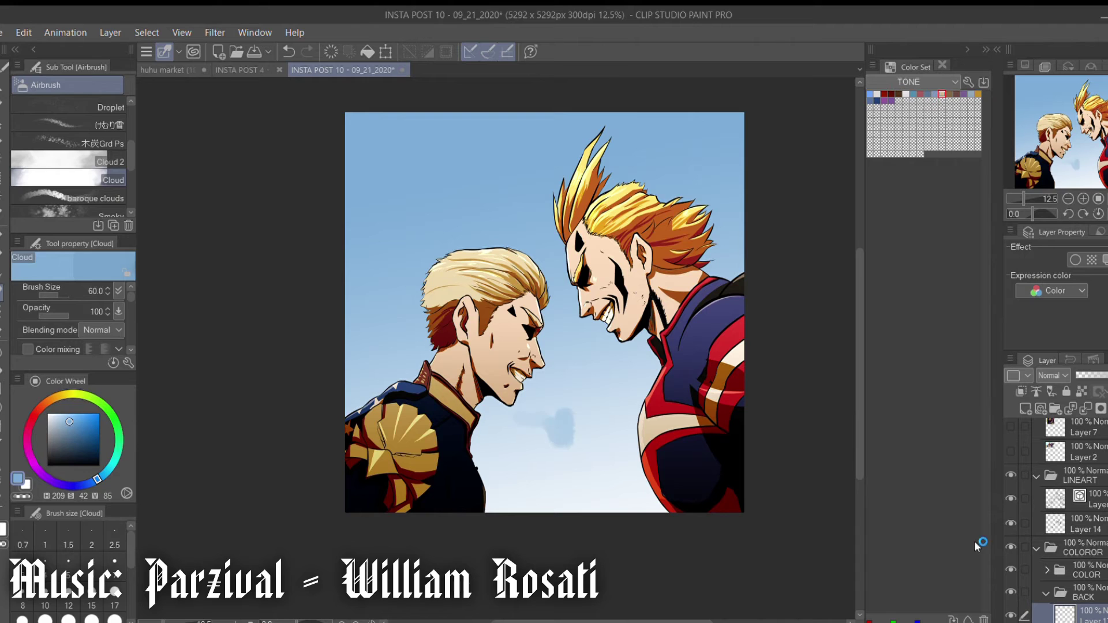
pyautogui.moveTo(564, 470)
pyautogui.mouseDown()
pyautogui.moveTo(580, 451)
pyautogui.moveTo(572, 389)
pyautogui.moveTo(717, 185)
pyautogui.moveTo(539, 421)
pyautogui.moveTo(536, 466)
pyautogui.mouseUp()
pyautogui.hotkey('ctrl', 'z')
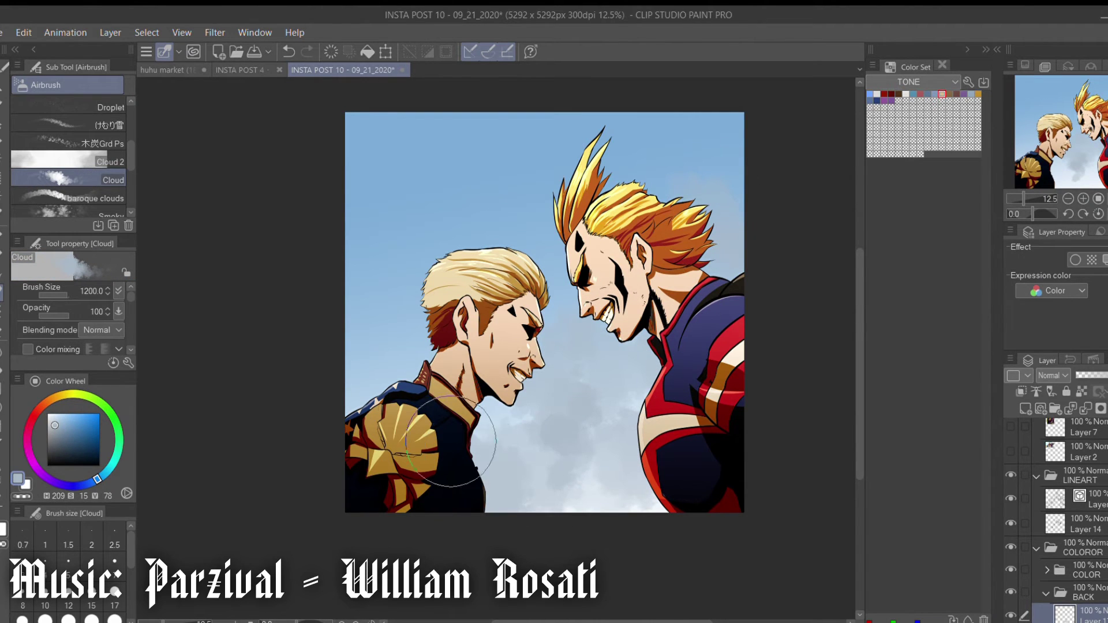
pyautogui.click(55, 417)
pyautogui.moveTo(532, 453); pyautogui.dragTo(566, 348)
# Paint near-white clouds behind the short-haired character's head, in the sky beyond the spiky hair, and between the heads.
pyautogui.click(50, 414)
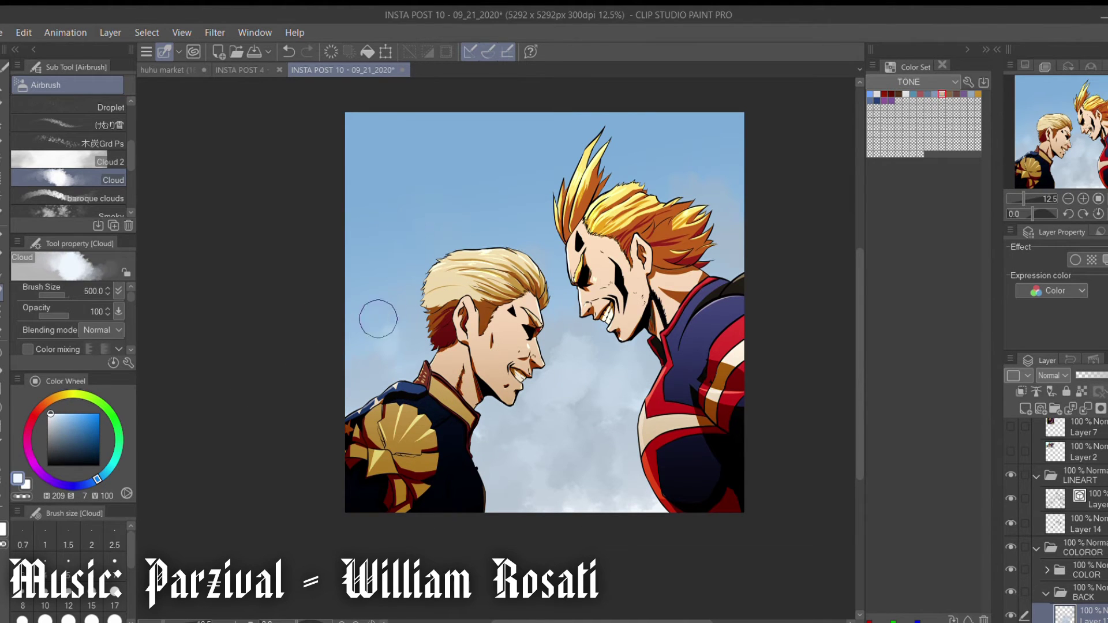
pyautogui.moveTo(376, 316)
pyautogui.mouseDown()
pyautogui.moveTo(482, 254)
pyautogui.moveTo(555, 242)
pyautogui.moveTo(564, 396)
pyautogui.mouseUp()
pyautogui.moveTo(681, 173)
pyautogui.mouseDown()
pyautogui.moveTo(710, 191)
pyautogui.moveTo(715, 231)
pyautogui.mouseUp()
pyautogui.moveTo(531, 283)
pyautogui.mouseDown()
pyautogui.moveTo(352, 392)
pyautogui.moveTo(554, 288)
pyautogui.moveTo(529, 199)
pyautogui.mouseUp()
# Paint darker blue-grey smoke between the characters, above the short-haired head, and around the tips of the spiky hair.
pyautogui.click(54, 432)
pyautogui.moveTo(578, 438)
pyautogui.mouseDown()
pyautogui.moveTo(559, 461)
pyautogui.moveTo(558, 341)
pyautogui.moveTo(549, 527)
pyautogui.moveTo(586, 426)
pyautogui.moveTo(572, 231)
pyautogui.moveTo(566, 257)
pyautogui.moveTo(589, 354)
pyautogui.moveTo(623, 396)
pyautogui.moveTo(562, 508)
pyautogui.moveTo(559, 409)
pyautogui.moveTo(508, 441)
pyautogui.moveTo(527, 460)
pyautogui.moveTo(528, 485)
pyautogui.moveTo(479, 456)
pyautogui.moveTo(565, 497)
pyautogui.moveTo(576, 433)
pyautogui.moveTo(543, 324)
pyautogui.mouseUp()
pyautogui.press(']')
pyautogui.press(']')
pyautogui.press(']')
pyautogui.keyDown('alt'); pyautogui.click(560, 408); pyautogui.keyUp('alt')
pyautogui.press('[')
pyautogui.moveTo(424, 343); pyautogui.dragTo(491, 242)
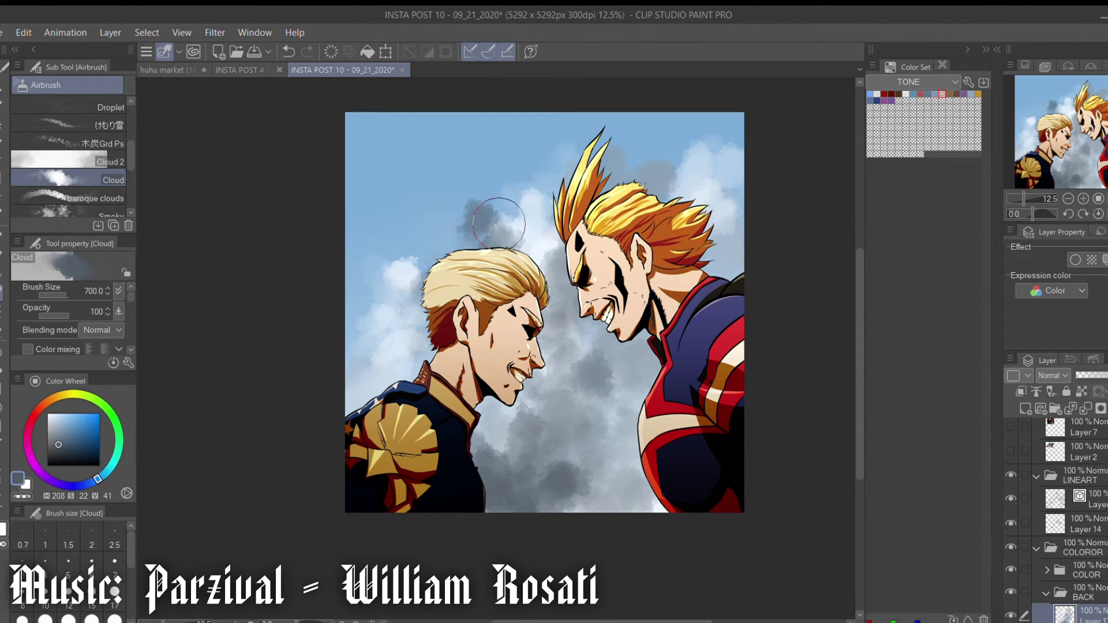
pyautogui.moveTo(564, 440)
pyautogui.mouseDown()
pyautogui.moveTo(627, 498)
pyautogui.moveTo(572, 501)
pyautogui.moveTo(581, 492)
pyautogui.moveTo(500, 420)
pyautogui.moveTo(383, 376)
pyautogui.moveTo(430, 237)
pyautogui.mouseUp()
pyautogui.moveTo(583, 115)
pyautogui.mouseDown()
pyautogui.moveTo(669, 131)
pyautogui.moveTo(643, 230)
pyautogui.moveTo(579, 220)
pyautogui.moveTo(584, 324)
pyautogui.moveTo(647, 373)
pyautogui.moveTo(573, 434)
pyautogui.moveTo(577, 290)
pyautogui.mouseUp()
# Distort the cloud layer by slanting its upper edge sideways and stretching its lower corner slightly outward.
pyautogui.hotkey('ctrl', 't')
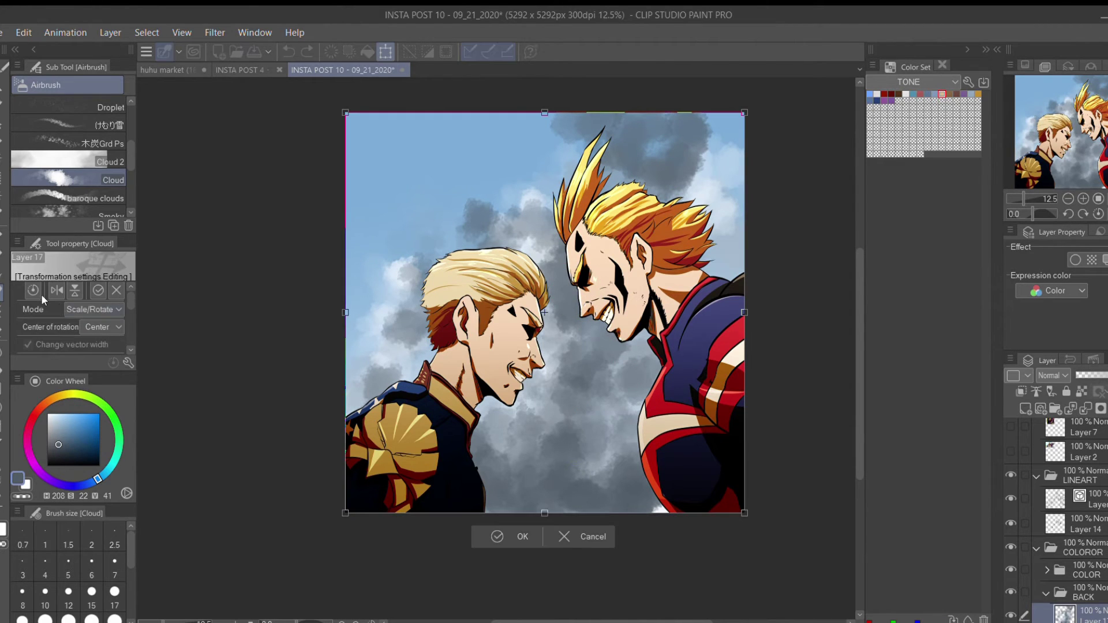
pyautogui.press('ctrl')
pyautogui.moveTo(544, 112); pyautogui.dragTo(613, 113)
pyautogui.moveTo(345, 513); pyautogui.dragTo(326, 512)
pyautogui.click(523, 536)
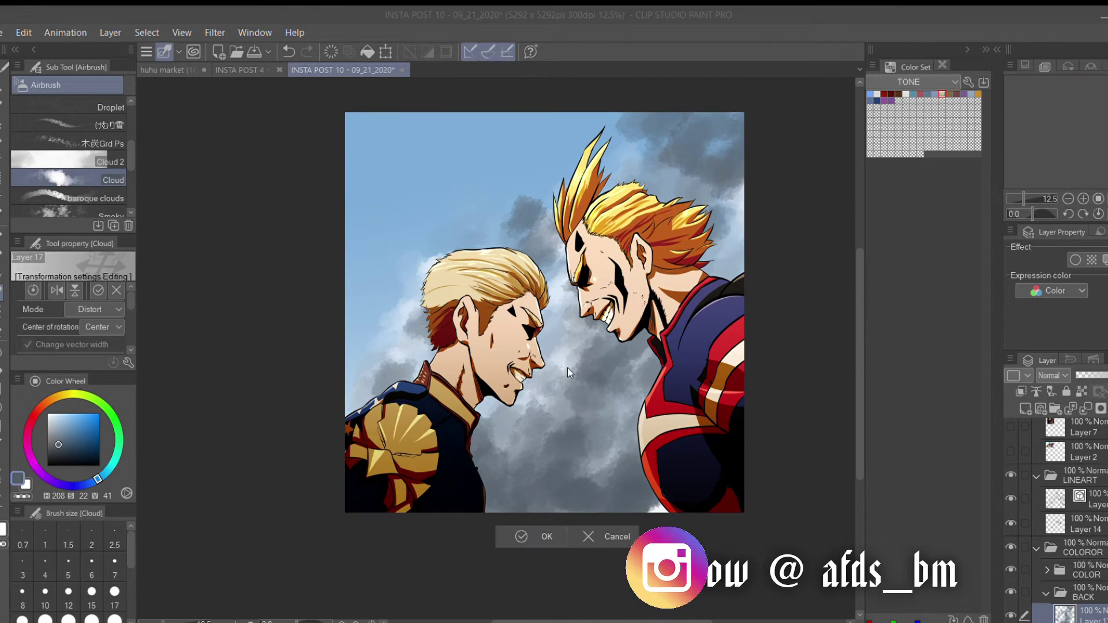
# Extend the grey clouds behind the short-haired character, across the open sky, and along the bottom between the suits.
pyautogui.moveTo(365, 348); pyautogui.dragTo(428, 271)
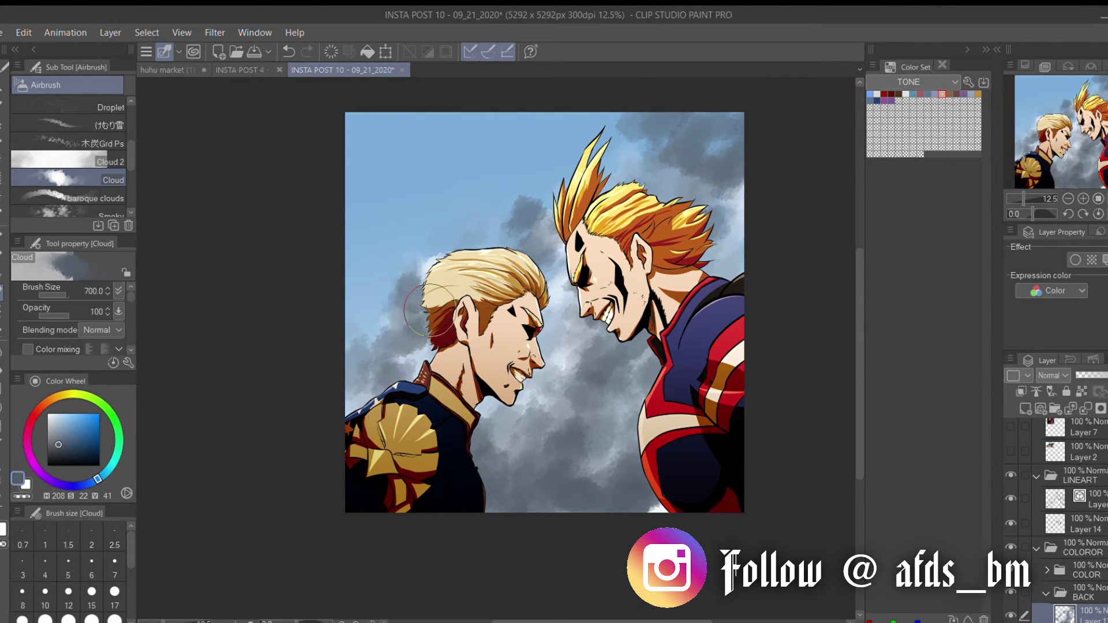
pyautogui.moveTo(508, 161)
pyautogui.mouseDown()
pyautogui.moveTo(427, 254)
pyautogui.moveTo(399, 346)
pyautogui.mouseUp()
pyautogui.moveTo(494, 503)
pyautogui.mouseDown()
pyautogui.moveTo(470, 477)
pyautogui.moveTo(635, 439)
pyautogui.mouseUp()
pyautogui.moveTo(386, 132)
pyautogui.mouseDown()
pyautogui.moveTo(593, 194)
pyautogui.moveTo(563, 331)
pyautogui.mouseUp()
pyautogui.moveTo(564, 405); pyautogui.dragTo(574, 425)
pyautogui.keyDown('alt'); pyautogui.click(577, 427); pyautogui.keyUp('alt')
pyautogui.moveTo(508, 462)
pyautogui.mouseDown()
pyautogui.moveTo(483, 470)
pyautogui.moveTo(581, 448)
pyautogui.moveTo(647, 479)
pyautogui.mouseUp()
# Paint an orange fire glow low between the characters with the Cloud airbrush on an Add (Glow) layer, erasing parts of it.
pyautogui.click(36, 407)
pyautogui.click(85, 419)
pyautogui.moveTo(510, 527); pyautogui.dragTo(546, 484)
pyautogui.hotkey('ctrl', 'z')
pyautogui.press('p')
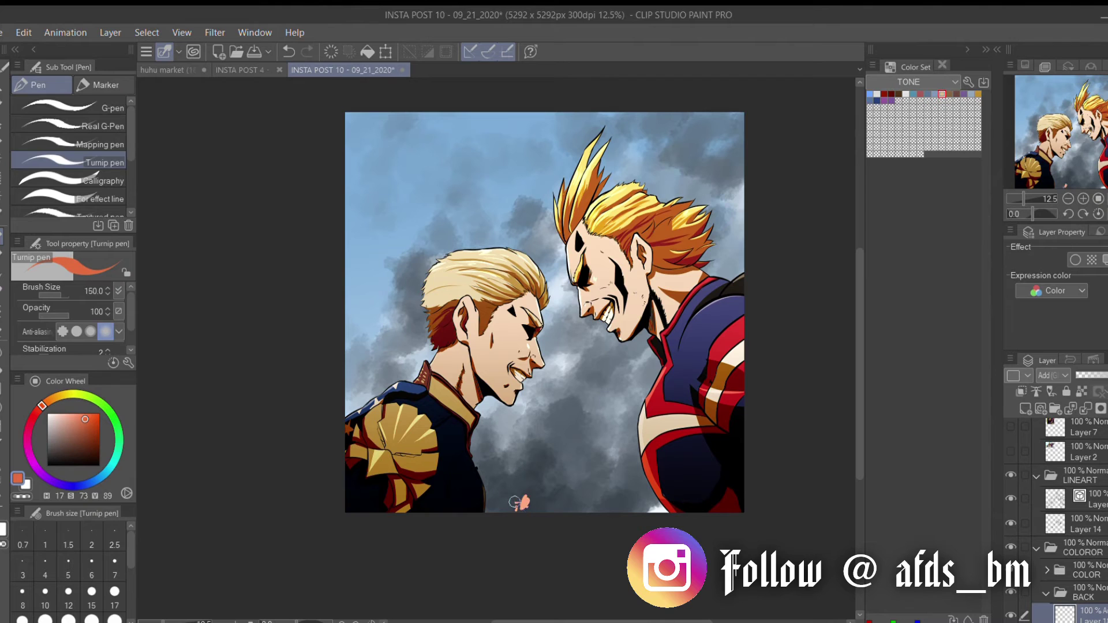
pyautogui.press('e')
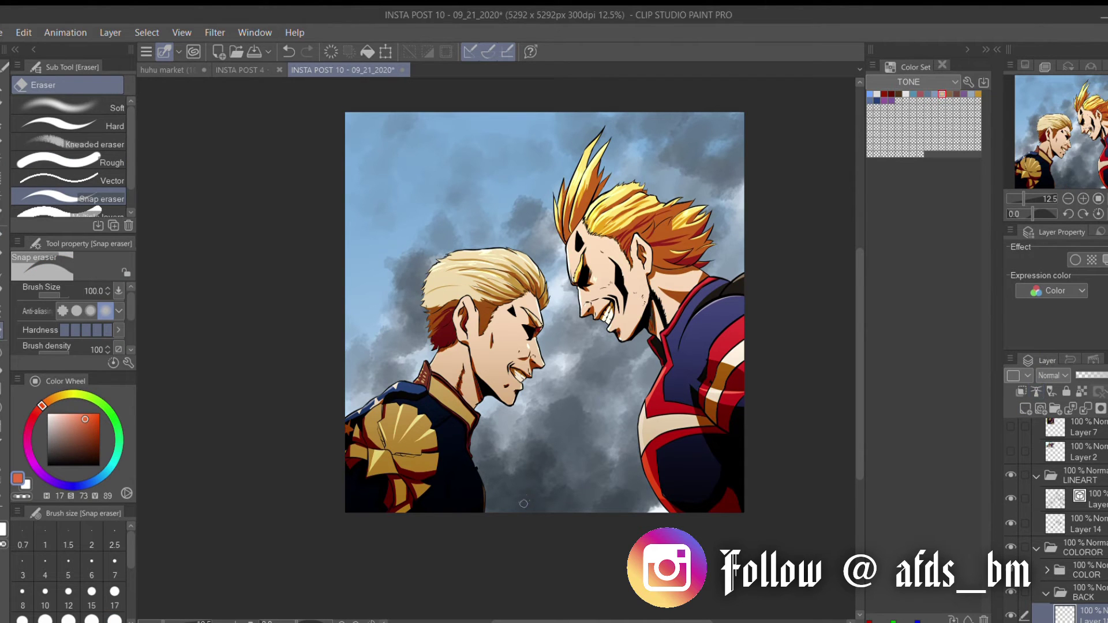
pyautogui.press('b')
pyautogui.moveTo(524, 495); pyautogui.dragTo(574, 495)
pyautogui.press('c')
pyautogui.moveTo(508, 498)
pyautogui.mouseDown()
pyautogui.moveTo(530, 500)
pyautogui.moveTo(529, 468)
pyautogui.mouseUp()
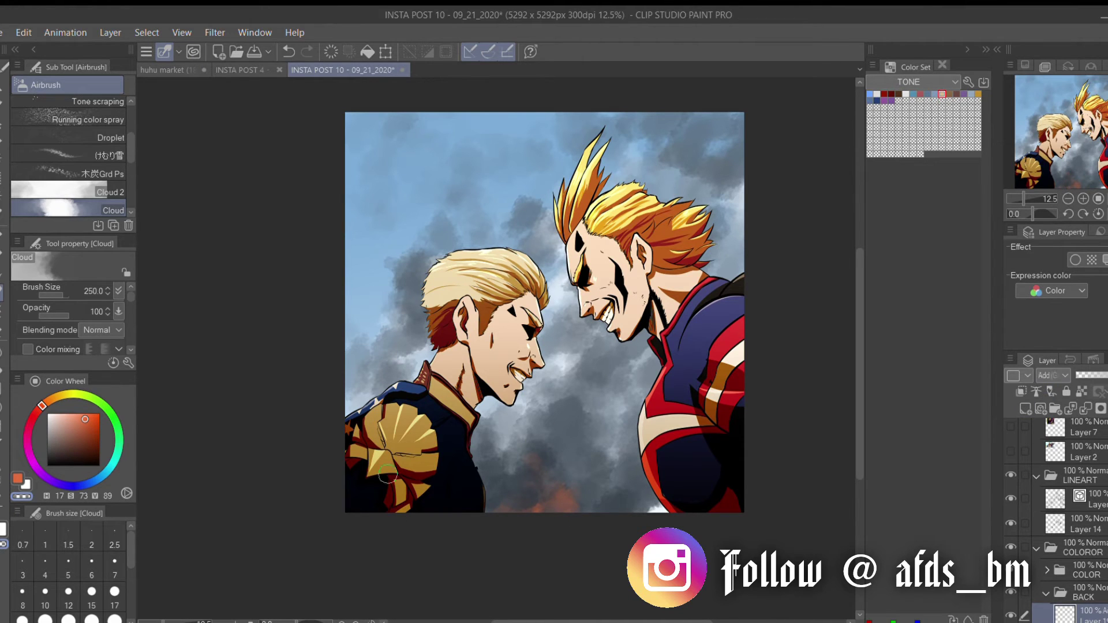
# Build up brighter flames along the bottom between the suits with a smaller Cloud airbrush, alternating painting with transparent erasing.
pyautogui.press('c')
pyautogui.press('[')
pyautogui.moveTo(539, 497)
pyautogui.mouseDown()
pyautogui.moveTo(520, 456)
pyautogui.moveTo(525, 493)
pyautogui.moveTo(574, 458)
pyautogui.moveTo(568, 380)
pyautogui.moveTo(565, 480)
pyautogui.moveTo(551, 505)
pyautogui.moveTo(538, 500)
pyautogui.moveTo(573, 506)
pyautogui.moveTo(568, 487)
pyautogui.moveTo(580, 507)
pyautogui.moveTo(637, 474)
pyautogui.moveTo(633, 497)
pyautogui.moveTo(609, 500)
pyautogui.moveTo(641, 456)
pyautogui.mouseUp()
pyautogui.press('c')
pyautogui.press('c')
pyautogui.press('c')
pyautogui.moveTo(612, 502)
pyautogui.mouseDown()
pyautogui.moveTo(603, 491)
pyautogui.moveTo(635, 488)
pyautogui.mouseUp()
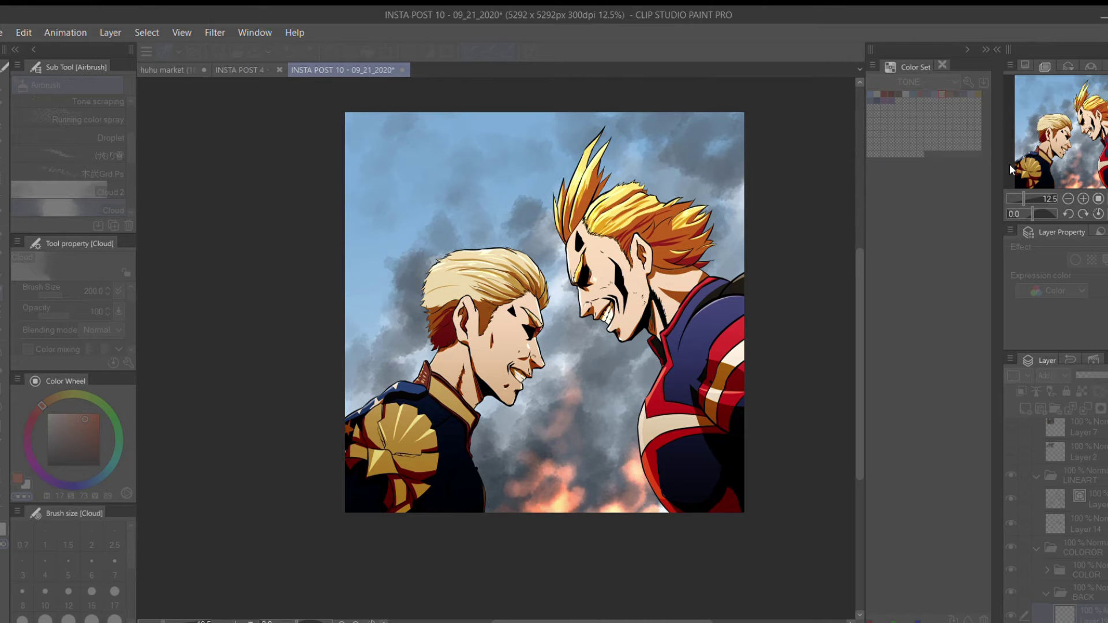
# Shift the hue of the blue sky gradient layer to peach orange.
pyautogui.scroll(-5, 1069, 541)
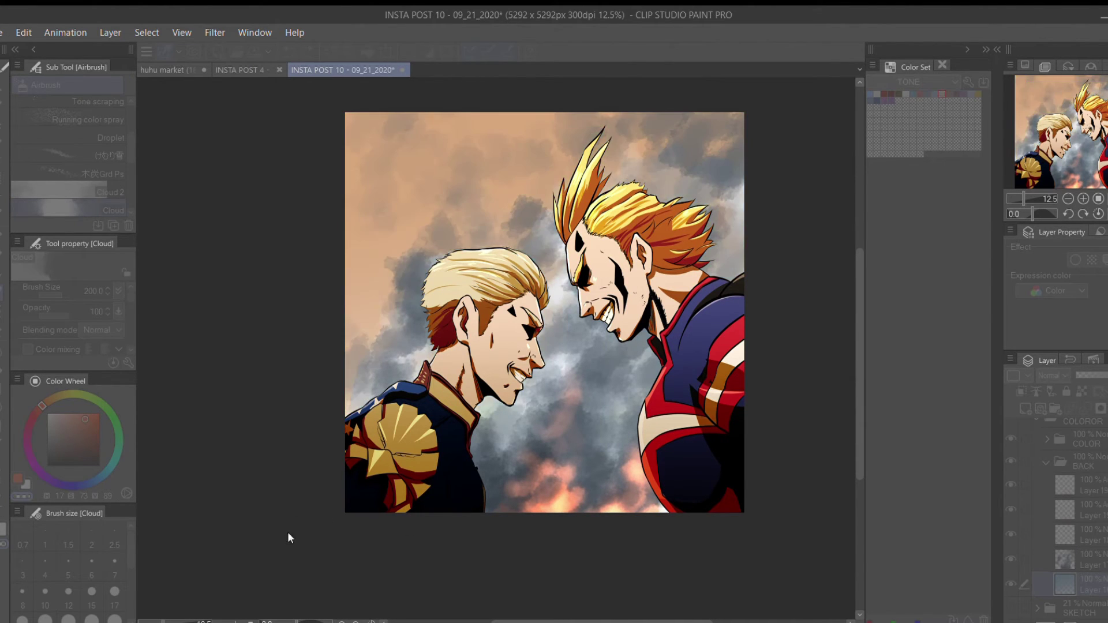
pyautogui.press('Return')
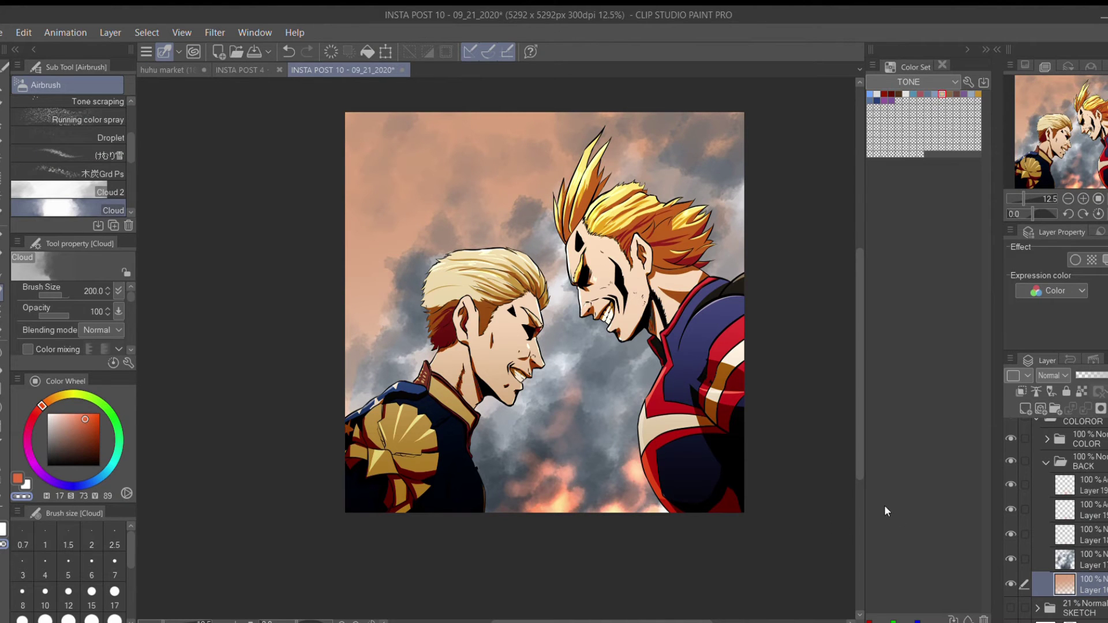
# Try to paint a hazy grey building with windows behind the short-haired character on a layer above the sky gradient.
pyautogui.moveTo(48, 437); pyautogui.dragTo(27, 438)
pyautogui.press('b')
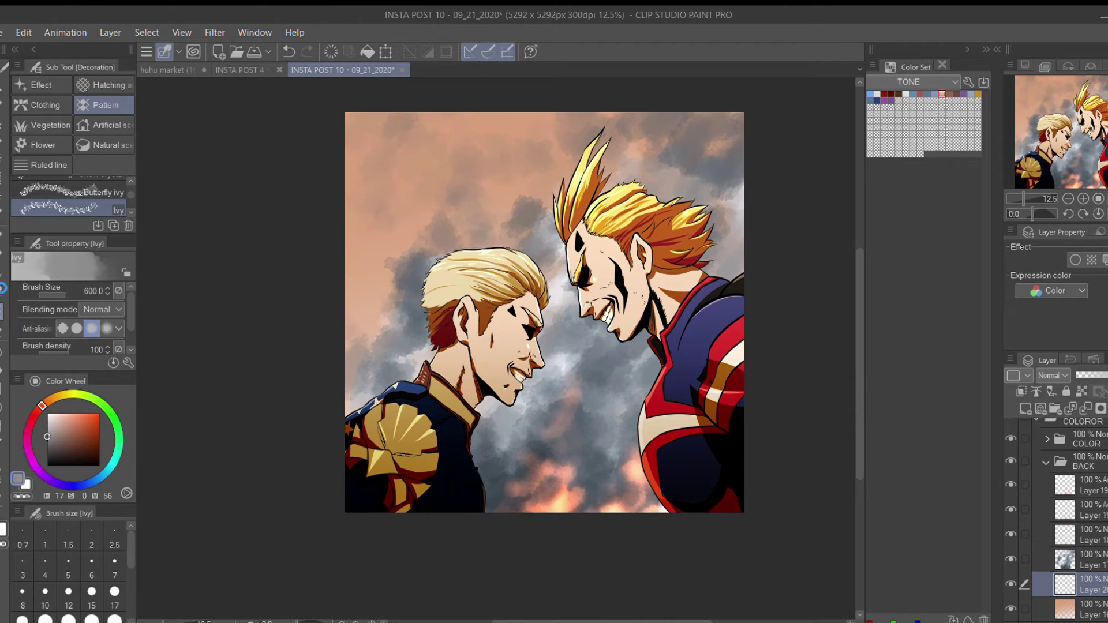
pyautogui.press('b')
pyautogui.moveTo(362, 270)
pyautogui.mouseDown()
pyautogui.moveTo(358, 346)
pyautogui.moveTo(379, 292)
pyautogui.moveTo(379, 314)
pyautogui.moveTo(349, 390)
pyautogui.mouseUp()
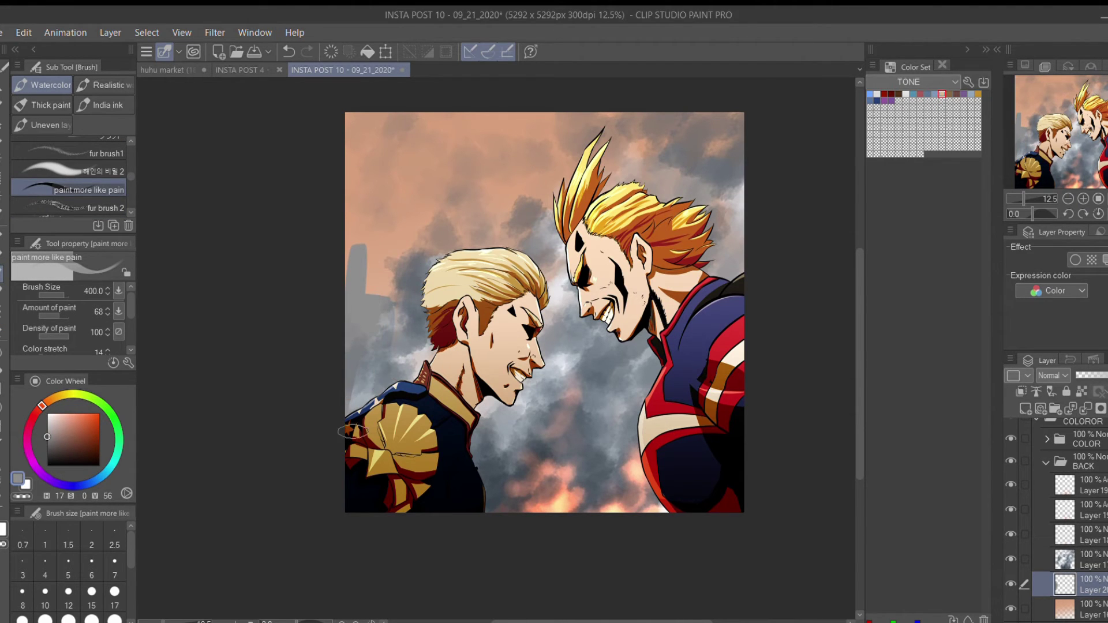
pyautogui.moveTo(343, 248)
pyautogui.mouseDown()
pyautogui.moveTo(440, 317)
pyautogui.moveTo(479, 370)
pyautogui.moveTo(462, 312)
pyautogui.moveTo(442, 323)
pyautogui.moveTo(459, 358)
pyautogui.moveTo(439, 404)
pyautogui.mouseUp()
pyautogui.click(52, 444)
pyautogui.keyDown('alt'); pyautogui.click(477, 303); pyautogui.keyUp('alt')
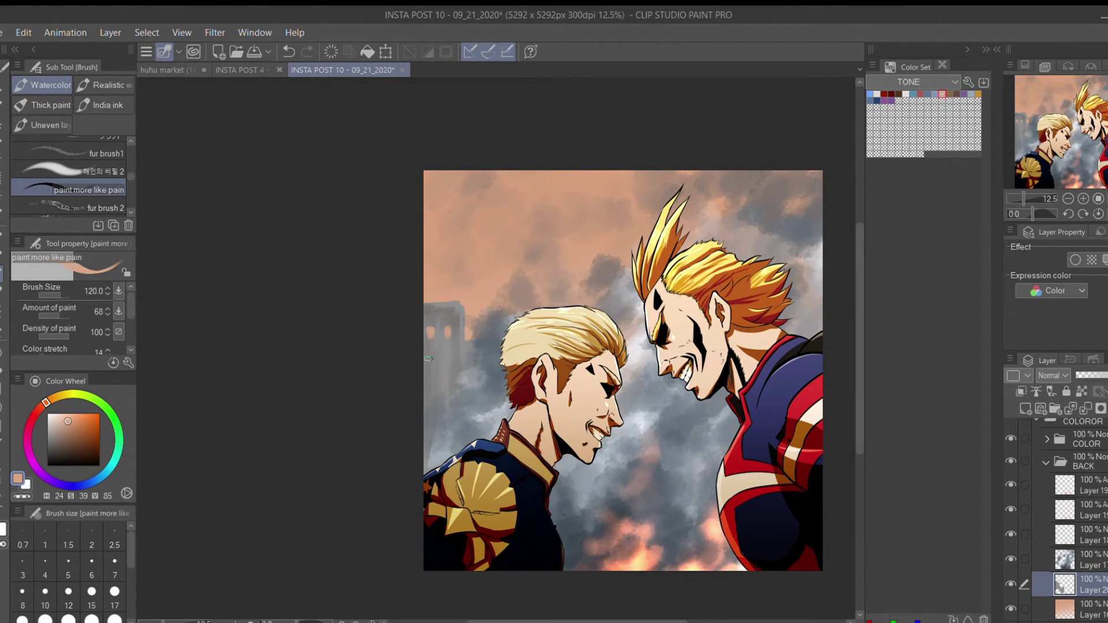
pyautogui.keyDown('alt'); pyautogui.click(449, 337); pyautogui.keyUp('alt')
pyautogui.press('[')
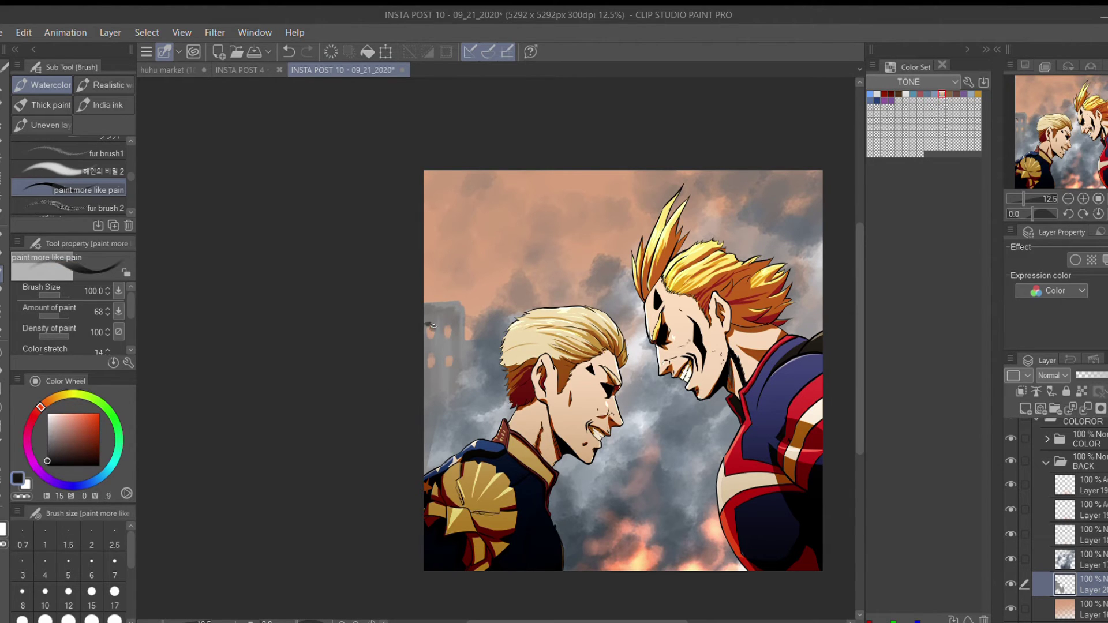
pyautogui.hotkey('ctrl', 'z')
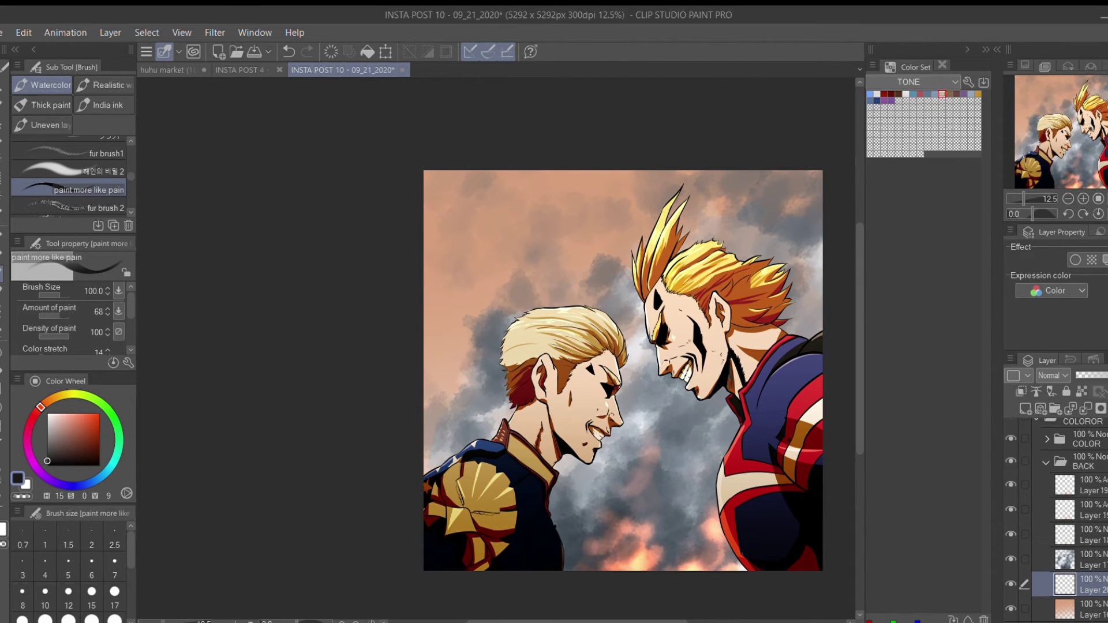
# Apply a tan foreground-to-transparent gradient from the bottom upward on a new layer above the background clouds.
pyautogui.moveTo(341, 260); pyautogui.dragTo(286, 239)
pyautogui.click(3, 388)
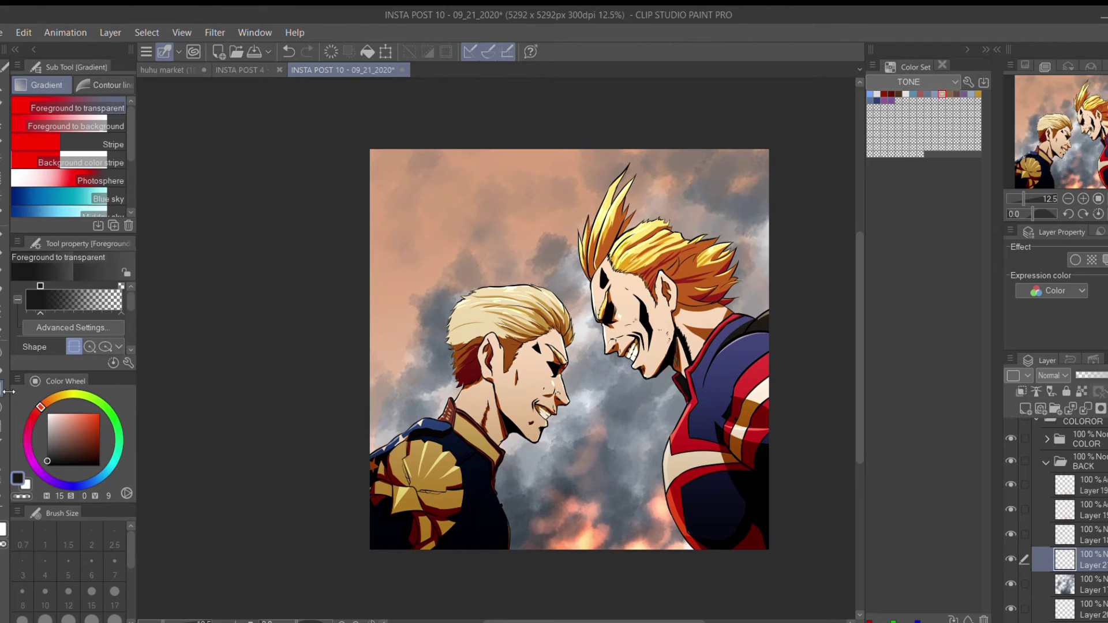
pyautogui.click(943, 94)
pyautogui.moveTo(618, 549); pyautogui.dragTo(614, 324)
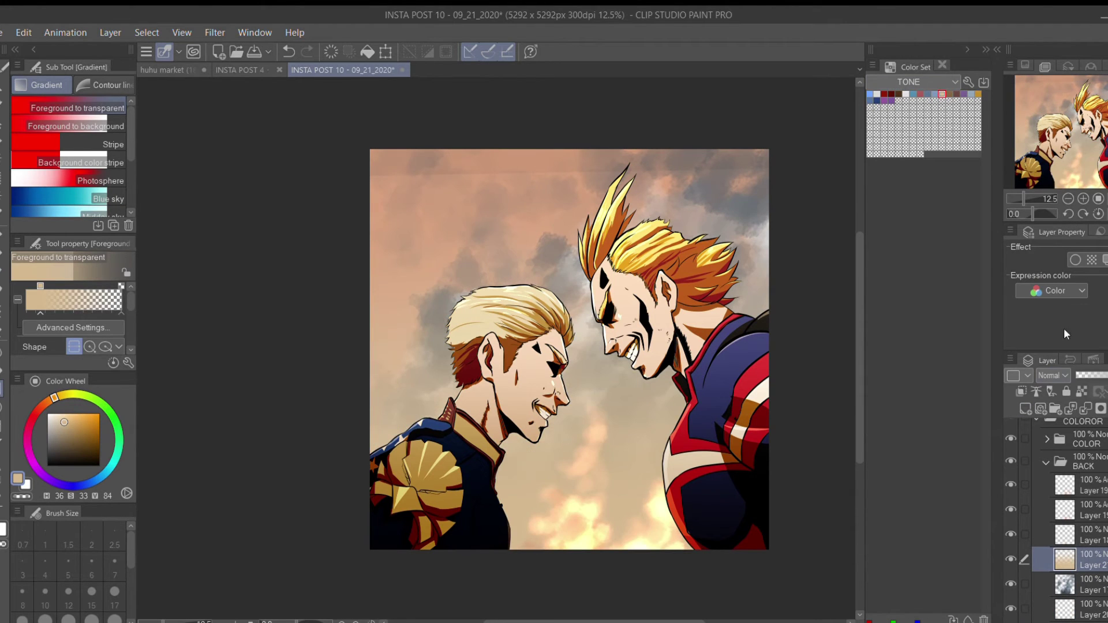
# Set the background gradient layer's blending mode to Linear Burn and blur its hard upper edge at size 1700.
pyautogui.click(1054, 375)
pyautogui.click(1067, 334)
pyautogui.moveTo(597, 404); pyautogui.dragTo(564, 401)
pyautogui.press('j')
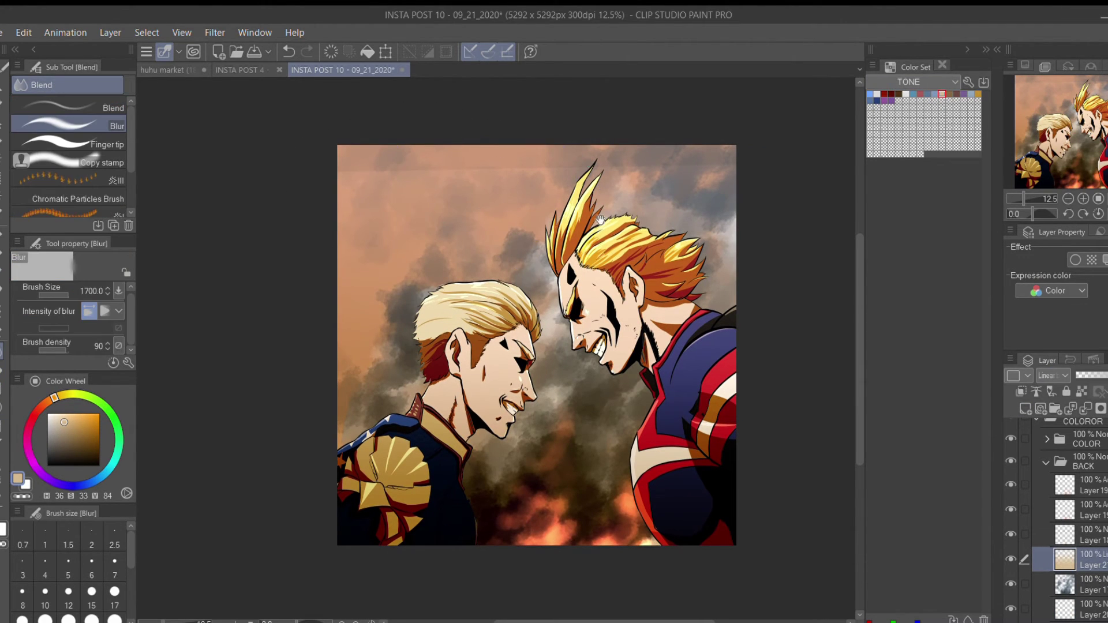
pyautogui.moveTo(519, 184); pyautogui.dragTo(577, 187)
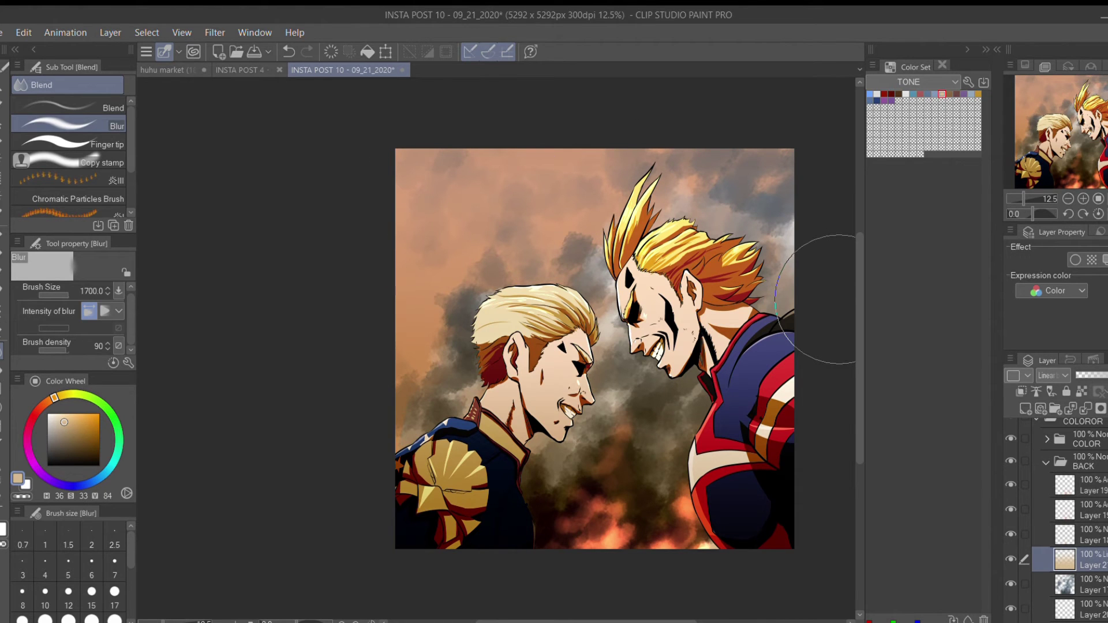
# Create a folder named front containing a new layer and place it above the LINEART folder.
pyautogui.click(1056, 409)
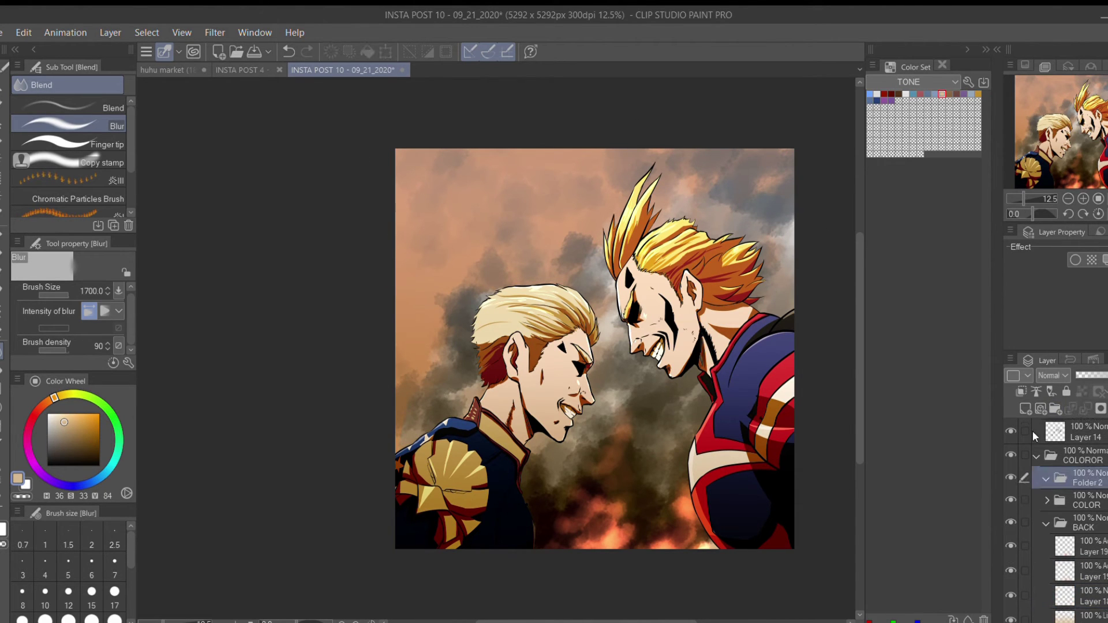
pyautogui.press('b')
pyautogui.hotkey('ctrl', 'shift', 'n')
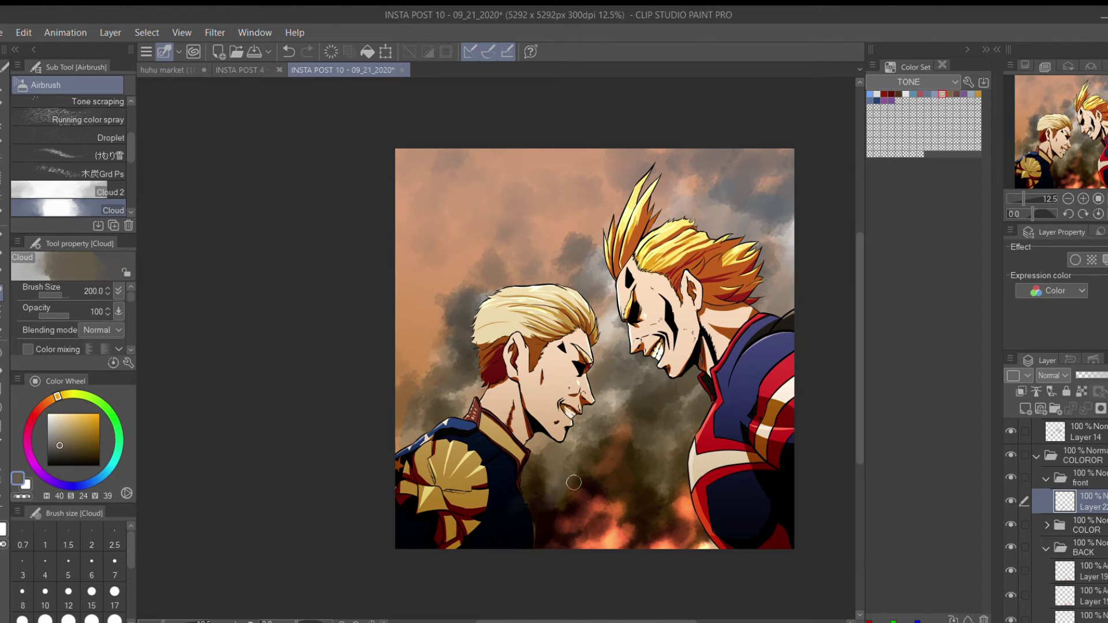
pyautogui.moveTo(1082, 478)
pyautogui.mouseDown()
pyautogui.moveTo(1080, 424)
pyautogui.moveTo(1080, 459)
pyautogui.mouseUp()
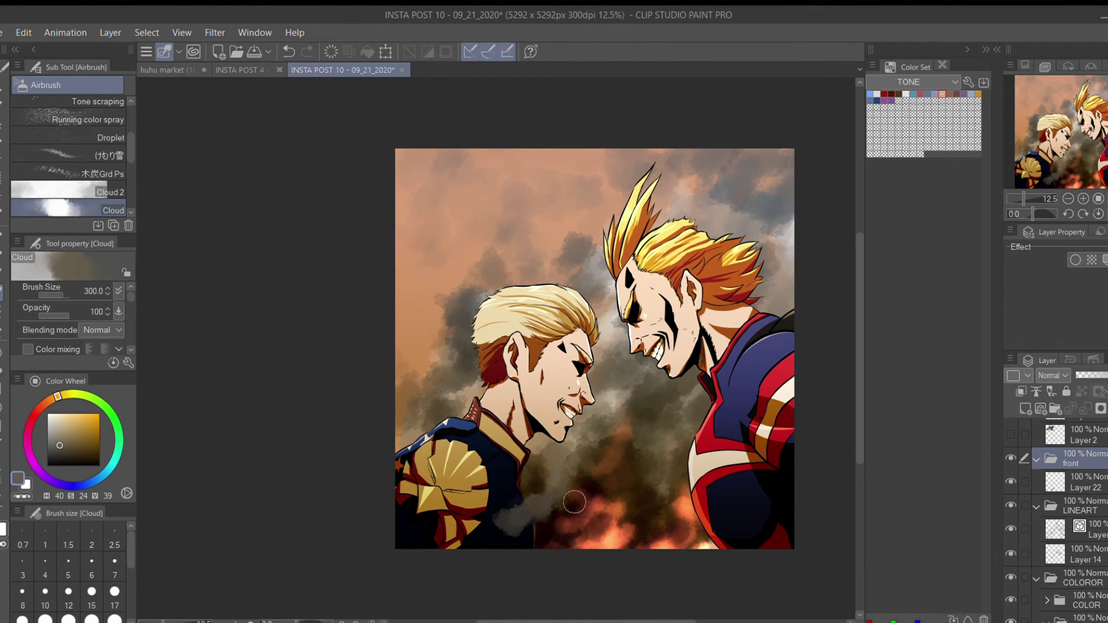
# Paint brownish-grey smoke over the spiky-haired character's chest and arm on the front layer with the Cloud airbrush at size 1000.
pyautogui.press(']')
pyautogui.press(']')
pyautogui.press(']')
pyautogui.press(']')
pyautogui.hotkey('alt', '[')
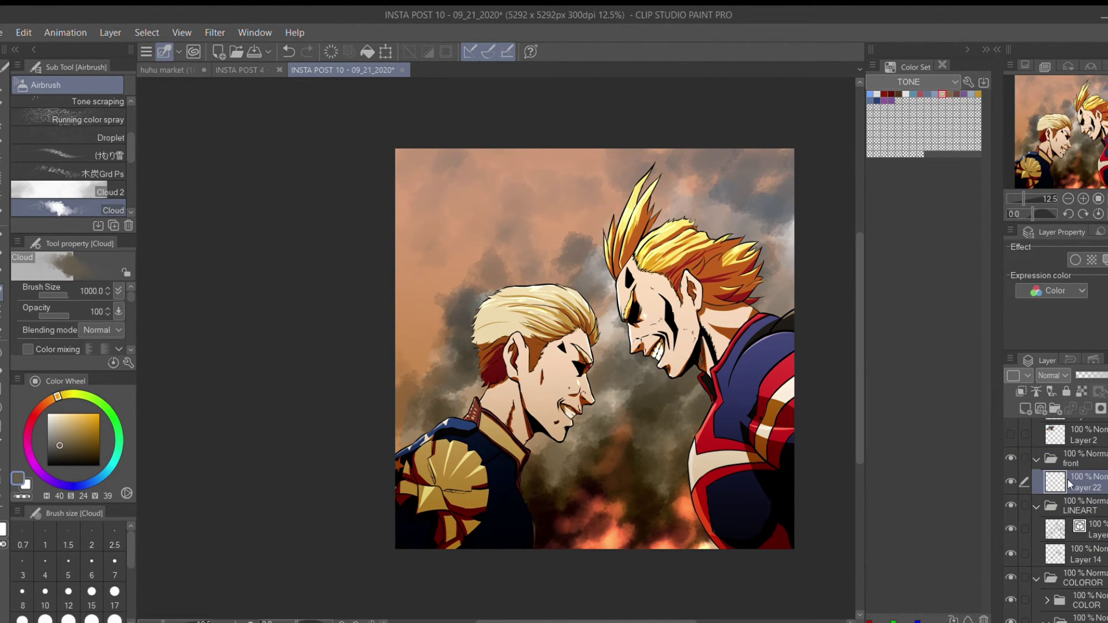
pyautogui.moveTo(719, 457)
pyautogui.mouseDown()
pyautogui.moveTo(712, 525)
pyautogui.moveTo(737, 527)
pyautogui.moveTo(786, 422)
pyautogui.moveTo(744, 403)
pyautogui.moveTo(663, 466)
pyautogui.moveTo(774, 507)
pyautogui.mouseUp()
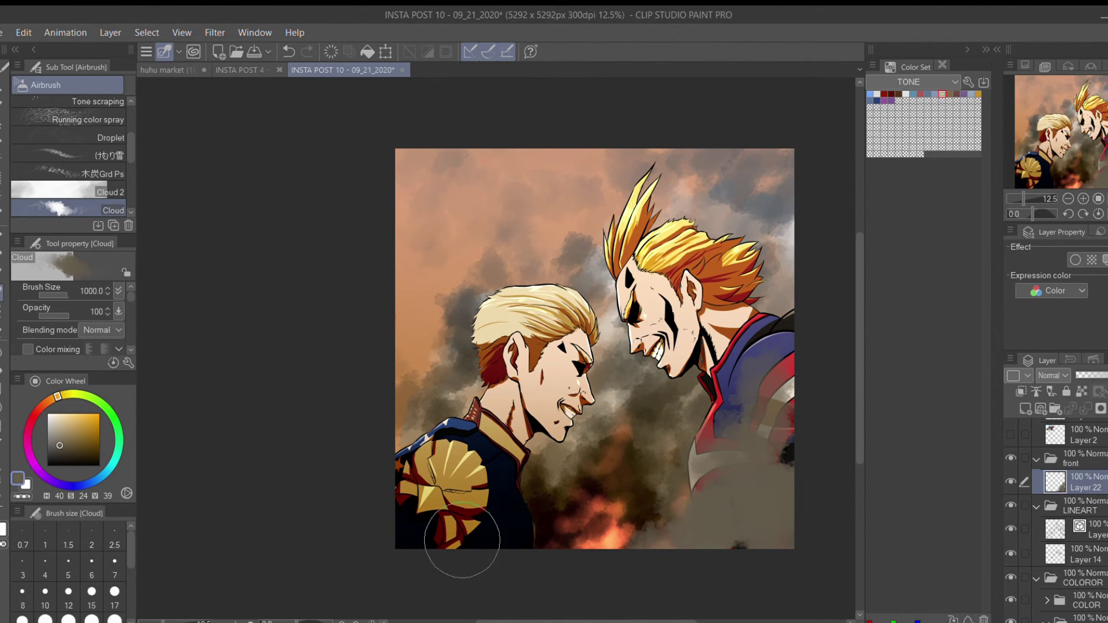
# Spread foreground smoke over the short-haired character's lower suit and the bottom of the picture with a smaller Cloud airbrush.
pyautogui.press('[')
pyautogui.press('[')
pyautogui.moveTo(372, 506)
pyautogui.mouseDown()
pyautogui.moveTo(477, 530)
pyautogui.moveTo(456, 529)
pyautogui.moveTo(569, 493)
pyautogui.moveTo(618, 447)
pyautogui.mouseUp()
pyautogui.hotkey('ctrl', 'z')
pyautogui.hotkey('ctrl', 'z')
pyautogui.hotkey('ctrl', 'z')
pyautogui.hotkey('ctrl', 'z')
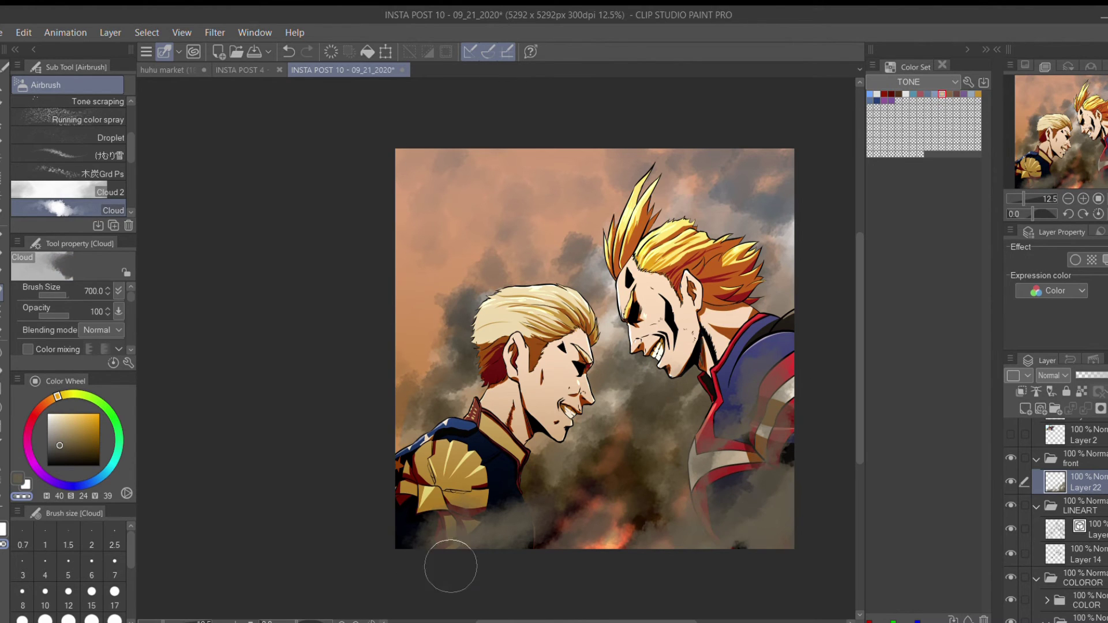
# Add lighter tan wisps to the foreground smoke over both suits with the Cloud airbrush at size 500.
pyautogui.keyDown('alt'); pyautogui.click(755, 489); pyautogui.keyUp('alt')
pyautogui.moveTo(756, 489)
pyautogui.mouseDown()
pyautogui.moveTo(752, 512)
pyautogui.moveTo(745, 398)
pyautogui.moveTo(693, 490)
pyautogui.mouseUp()
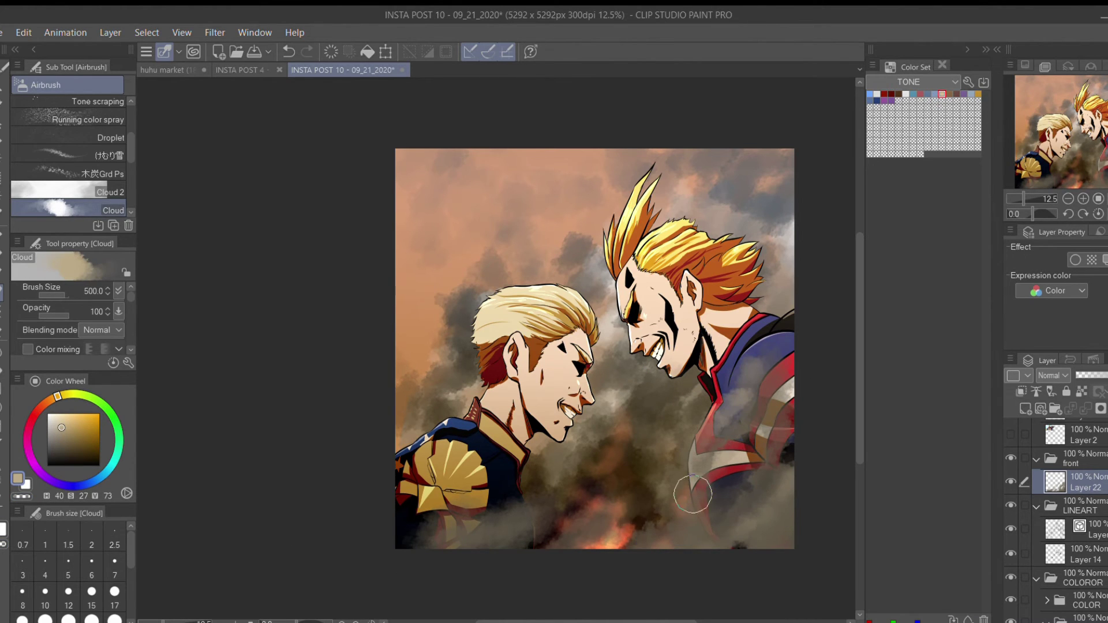
pyautogui.press('[')
pyautogui.moveTo(483, 522); pyautogui.dragTo(519, 508)
# Add dark brown smoke over the spiky-haired character's suit at size 300 and thin the smoke around the shoulder.
pyautogui.keyDown('alt'); pyautogui.click(535, 520); pyautogui.keyUp('alt')
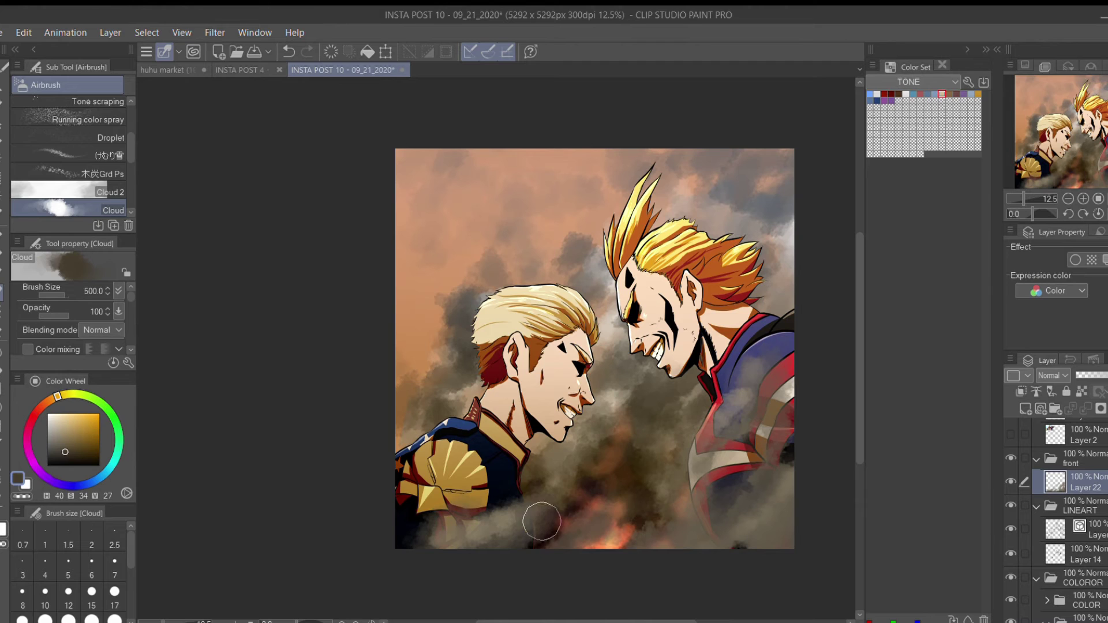
pyautogui.press('[')
pyautogui.moveTo(774, 525)
pyautogui.mouseDown()
pyautogui.moveTo(798, 517)
pyautogui.moveTo(744, 478)
pyautogui.moveTo(748, 404)
pyautogui.mouseUp()
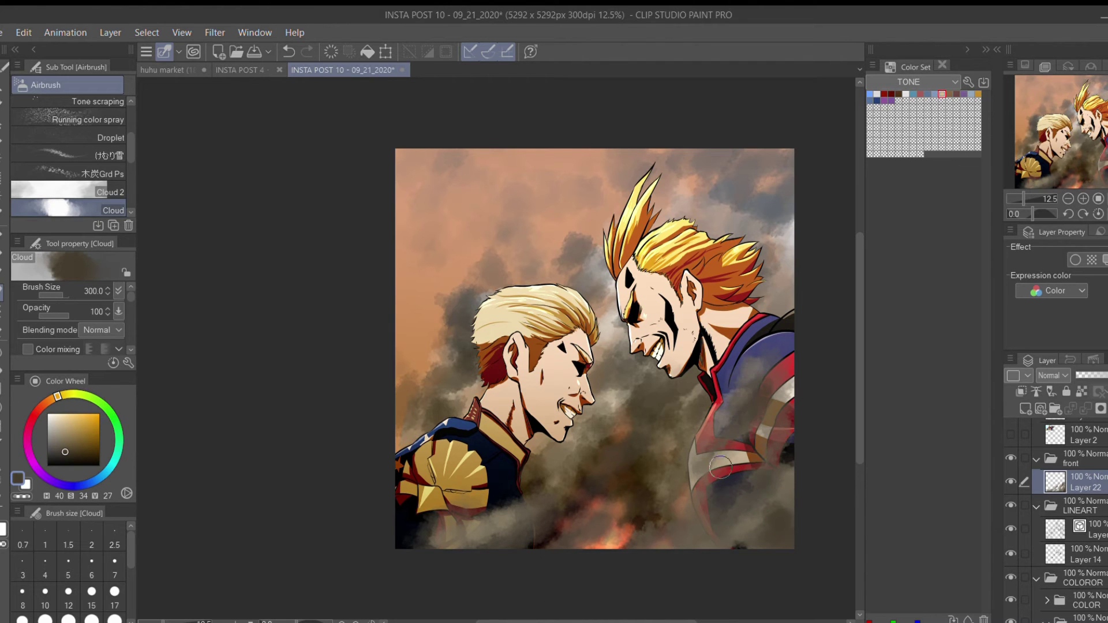
pyautogui.moveTo(764, 365); pyautogui.dragTo(770, 404)
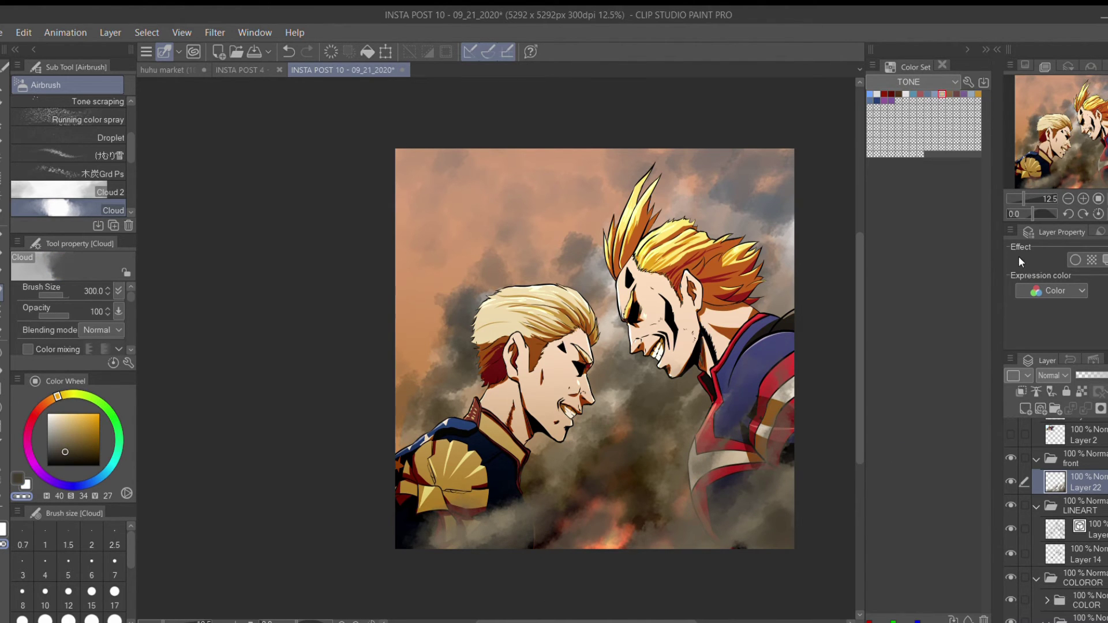
# Compare the picture with and without the foreground smoke, lower the smoke layer's opacity to 60%, and save.
pyautogui.click(1010, 480)
pyautogui.click(1010, 480)
pyautogui.click(1010, 480)
pyautogui.click(1010, 481)
pyautogui.click(1010, 480)
pyautogui.click(1010, 481)
pyautogui.moveTo(1105, 375); pyautogui.dragTo(1097, 375)
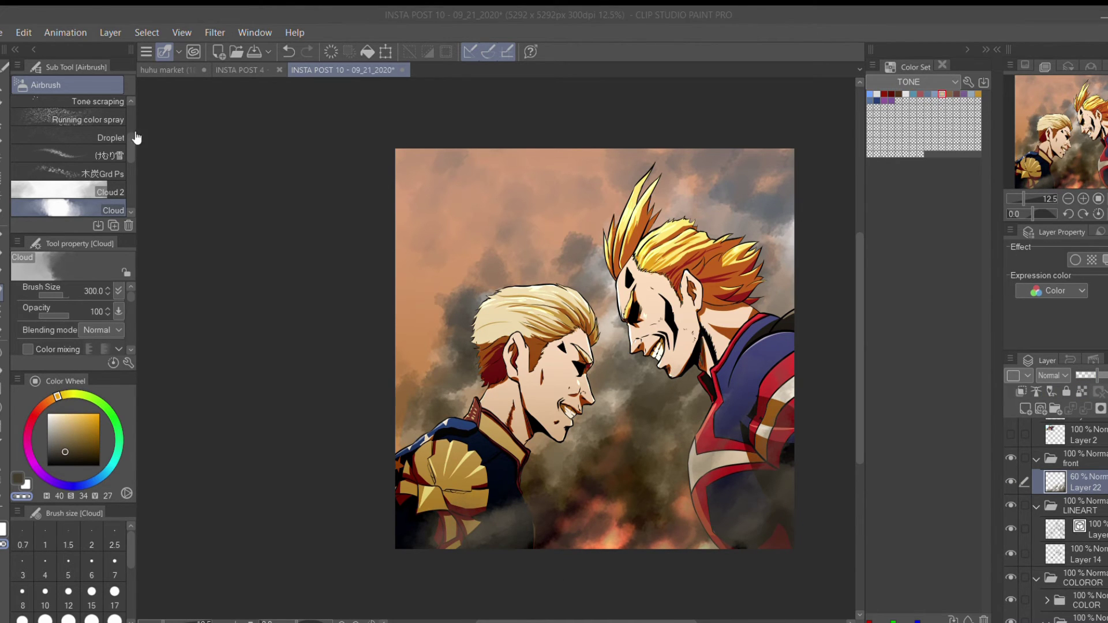
pyautogui.hotkey('ctrl', 's')
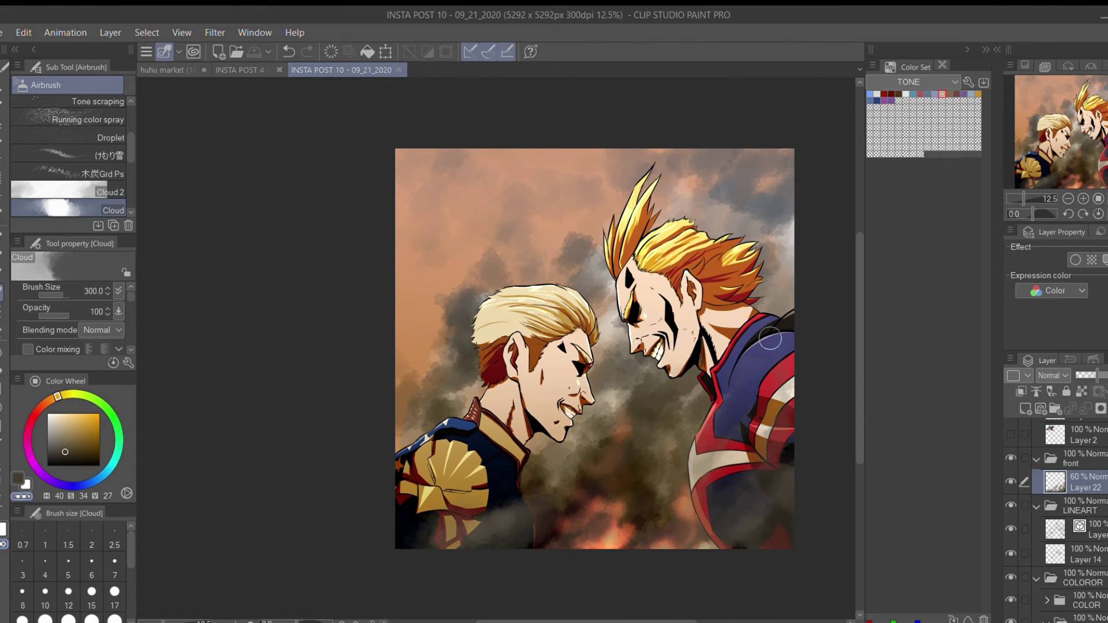
# Copy the artist's handle text layer from the INSTA POST 4 document and paste it above the REF folder in INSTA POST 10.
pyautogui.hotkey('ctrl', 'shift', 'Tab')
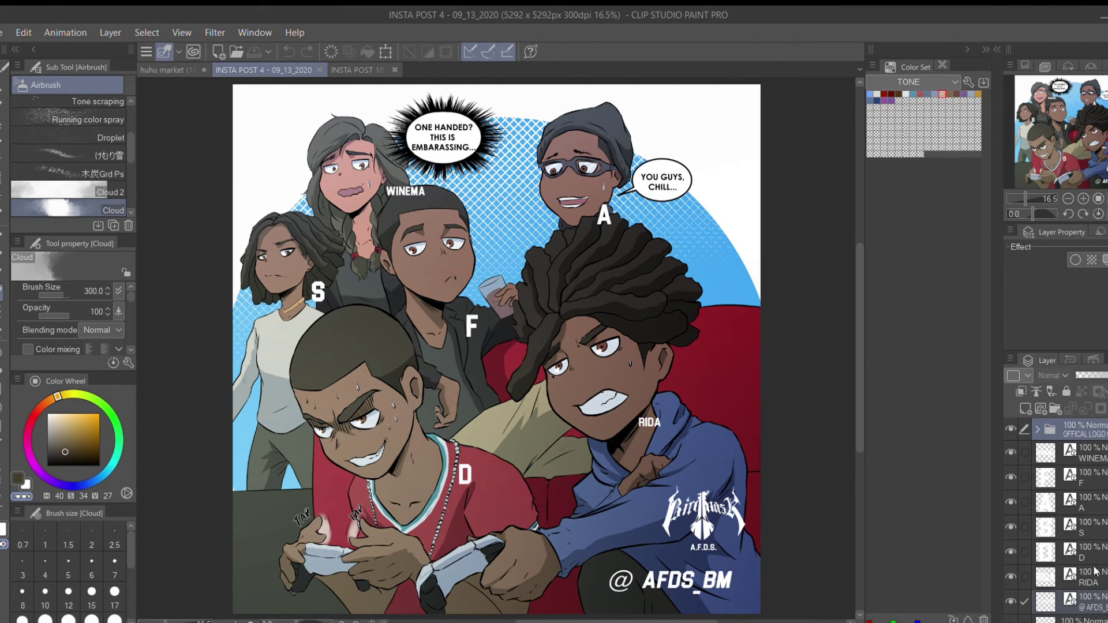
pyautogui.hotkey('ctrl', 'Tab')
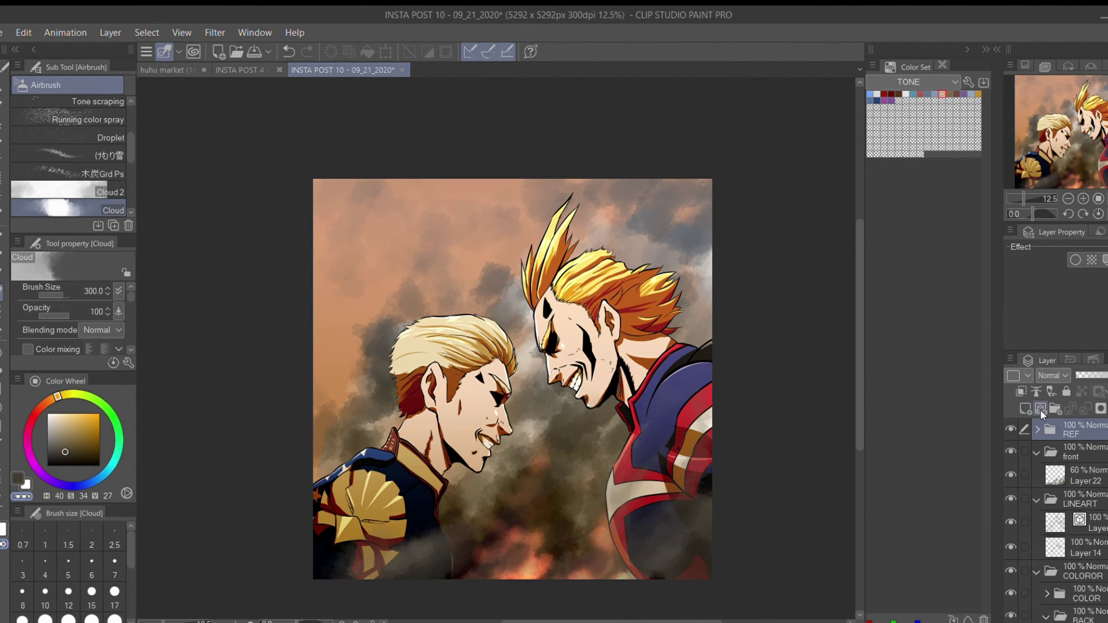
pyautogui.hotkey('ctrl', 'v')
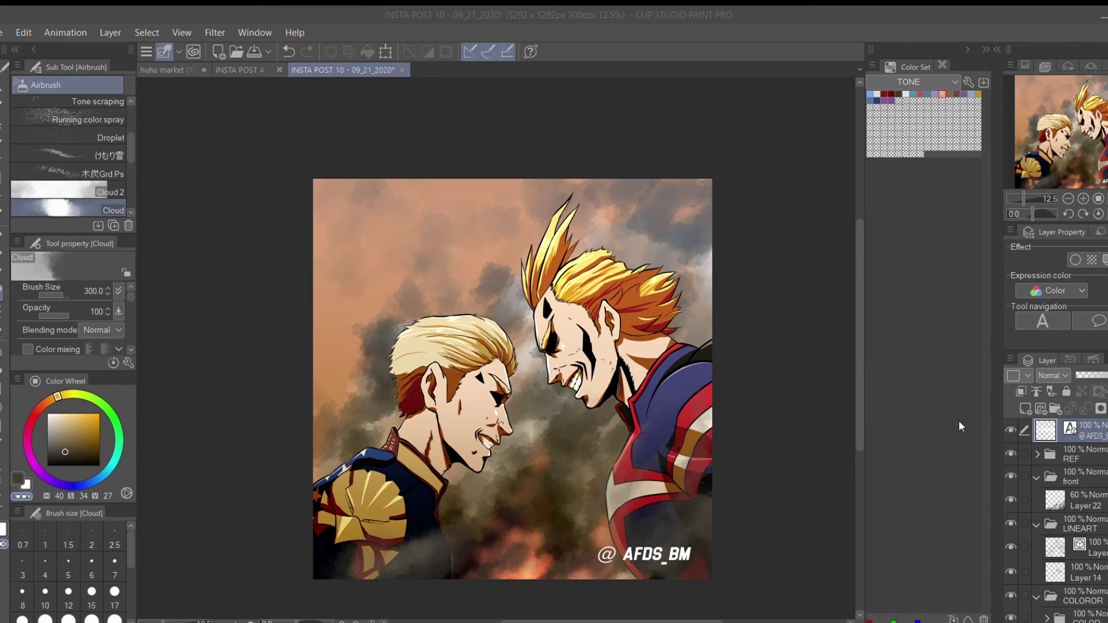
# Paste The Boys logo as a new layer and place it at the bottom beside the short-haired character's suit.
pyautogui.click(670, 527)
pyautogui.hotkey('ctrl', 'v')
pyautogui.moveTo(497, 324); pyautogui.dragTo(433, 531)
pyautogui.press('Return')
pyautogui.scroll(1, 408, 580)
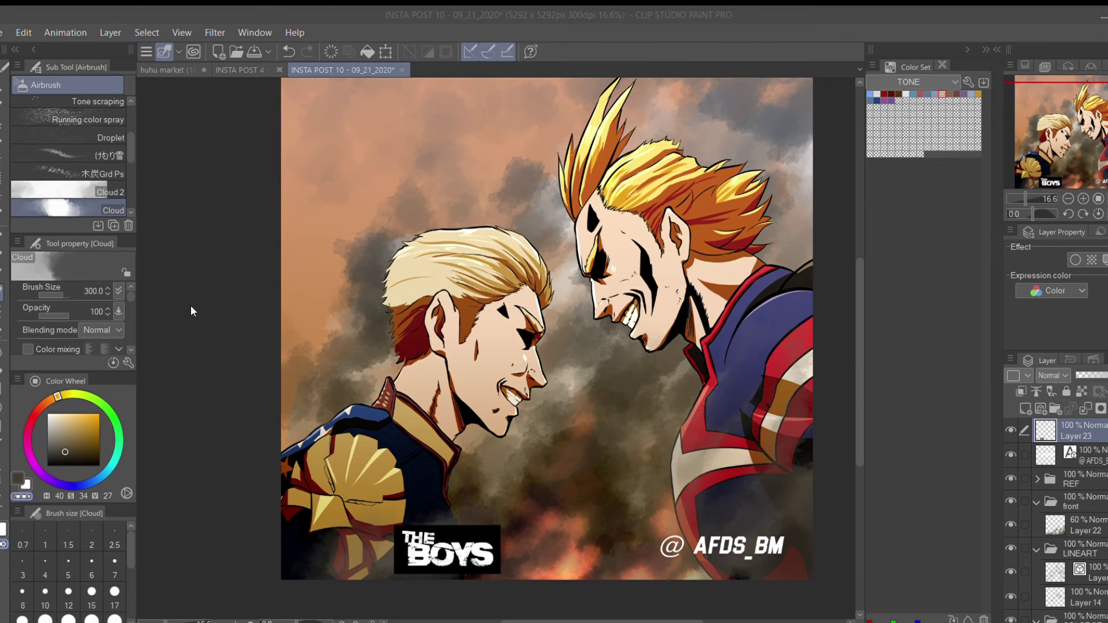
# Remove the black background behind The Boys logo so only the white lettering is kept.
pyautogui.scroll(2, 479, 569)
pyautogui.scroll(1, 595, 288)
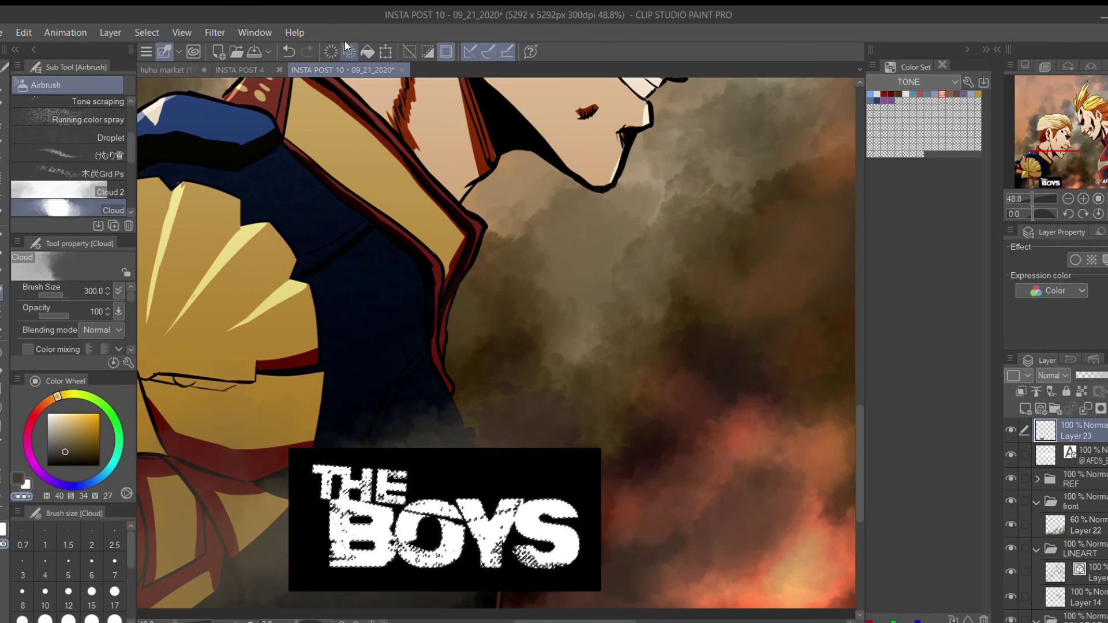
pyautogui.scroll(-4, 595, 289)
pyautogui.moveTo(599, 336); pyautogui.dragTo(496, 370)
pyautogui.press('k')
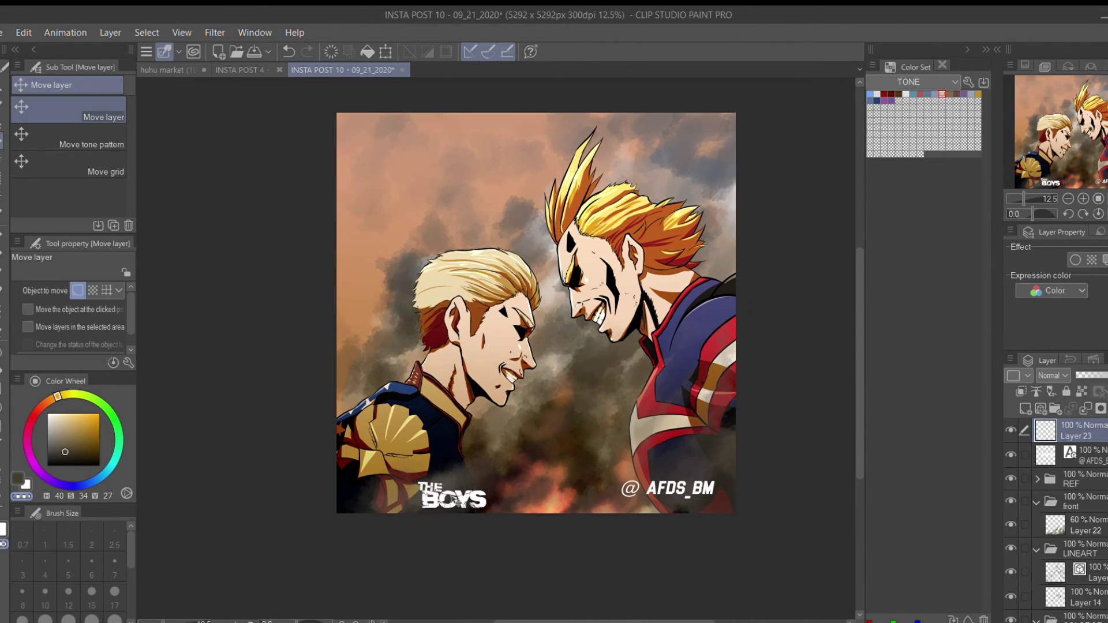
pyautogui.moveTo(637, 442); pyautogui.dragTo(614, 465)
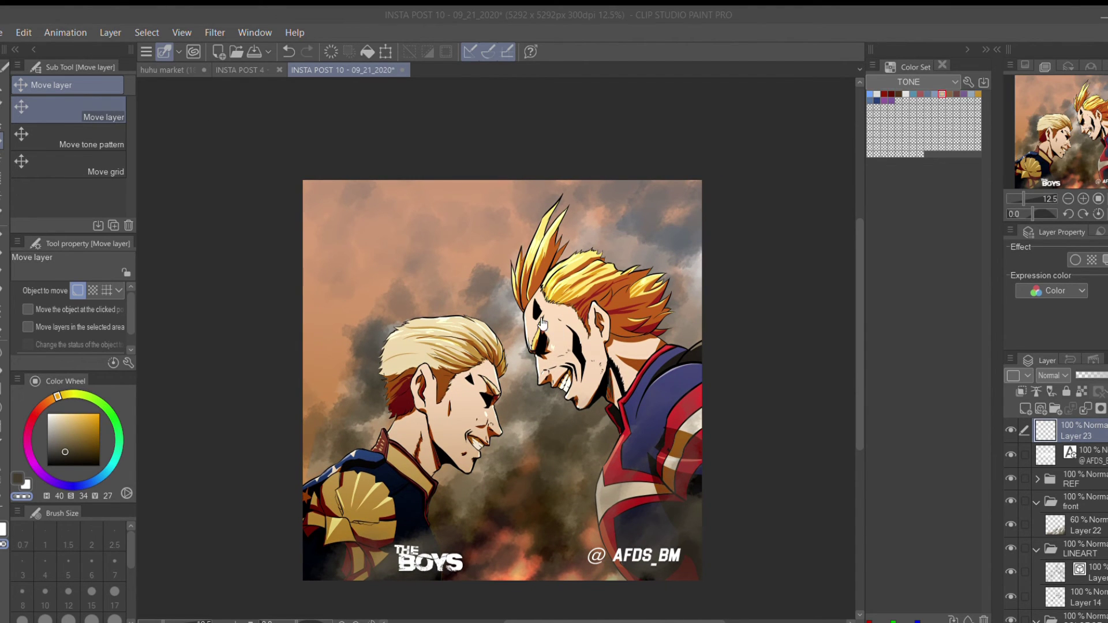
# Paste the My Hero Academia logo with Japanese lettering, enlarge it and place it above the handle text.
pyautogui.click(596, 603)
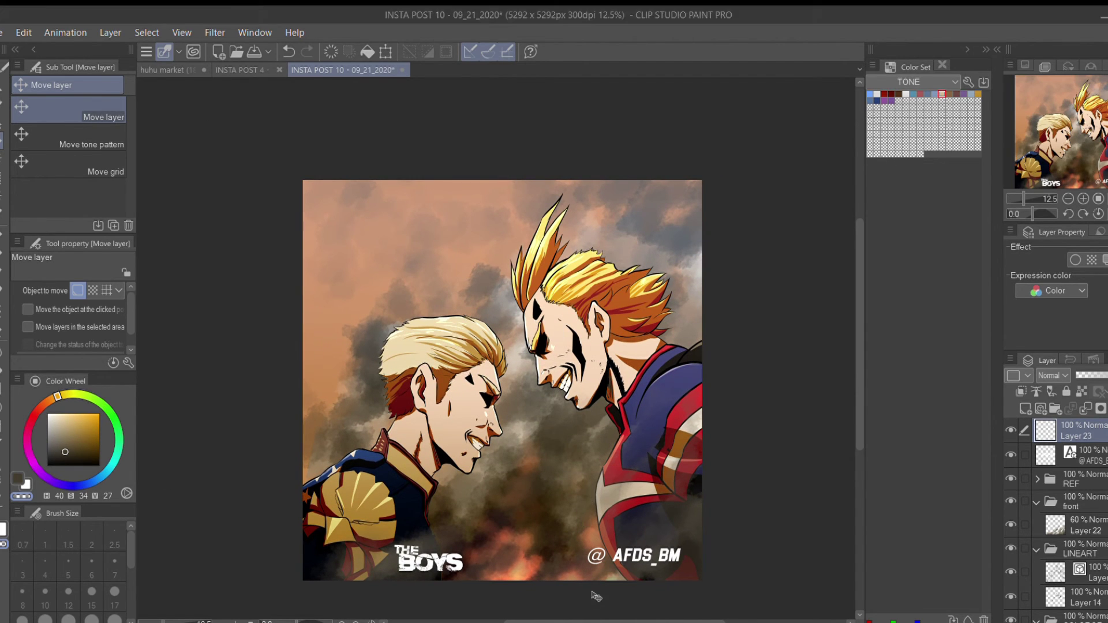
pyautogui.hotkey('ctrl', 'v')
pyautogui.hotkey('ctrl', 't')
pyautogui.moveTo(509, 354); pyautogui.dragTo(680, 421)
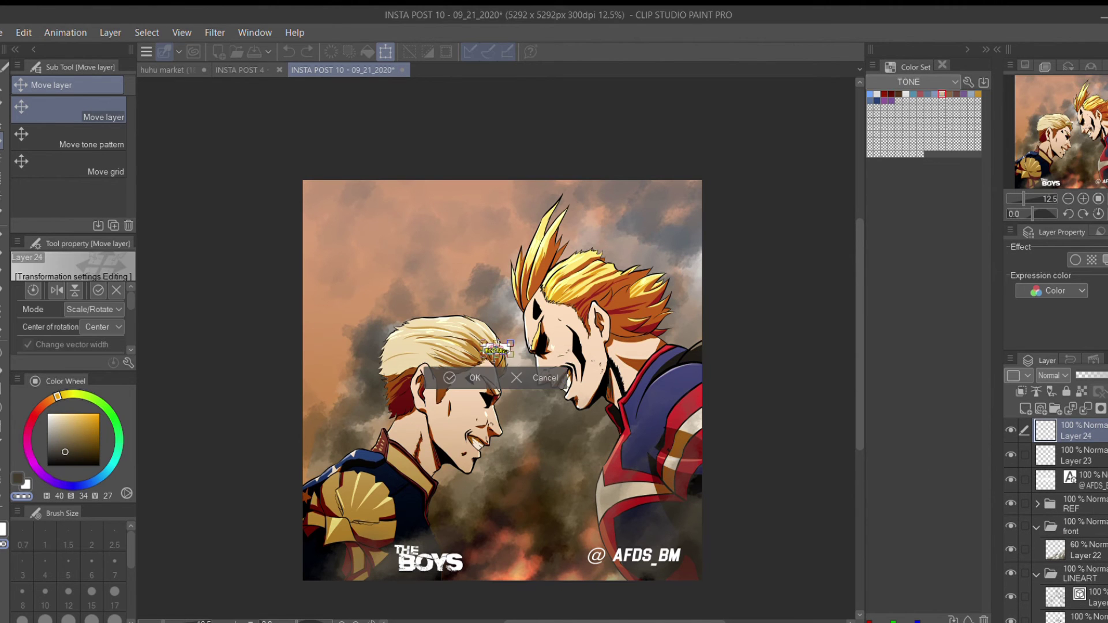
pyautogui.moveTo(581, 381); pyautogui.dragTo(594, 503)
pyautogui.press('Return')
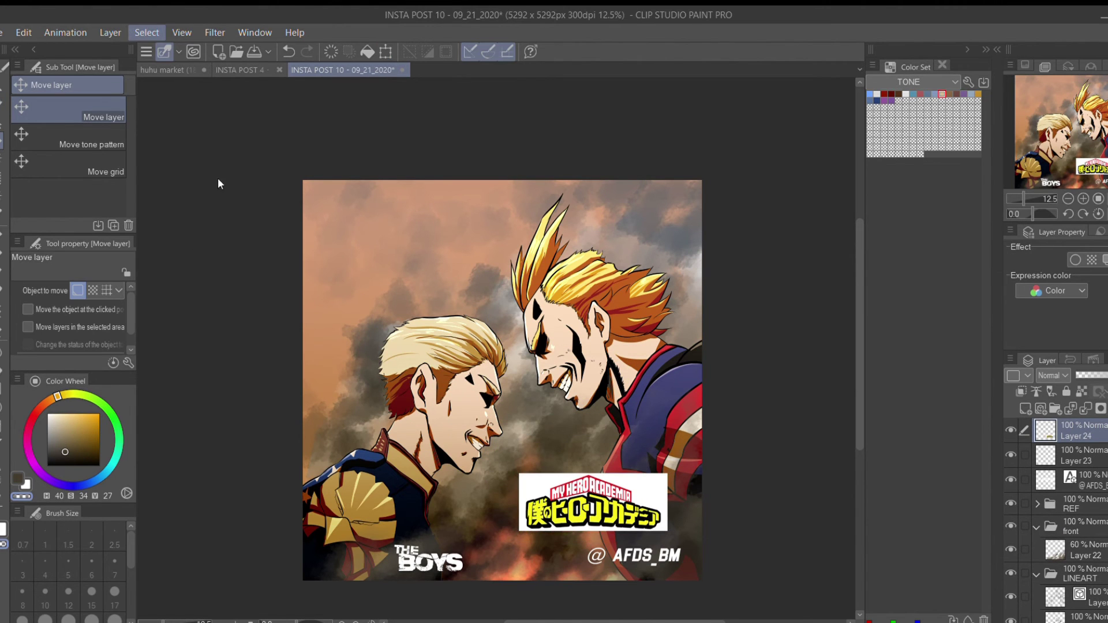
# Select and delete the white background of the Japanese My Hero Academia logo.
pyautogui.scroll(3, 587, 473)
pyautogui.click(348, 51)
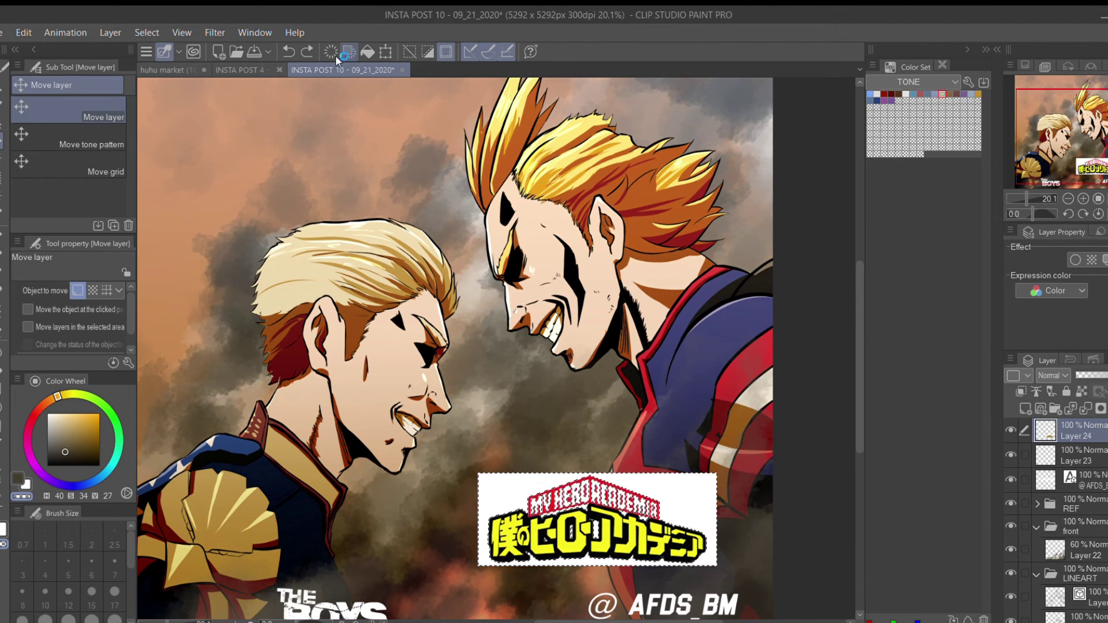
pyautogui.press('Delete')
pyautogui.hotkey('ctrl', 'd')
# Fill a white backing within the My Hero Academia logo's outline on a new layer beneath it.
pyautogui.press('w')
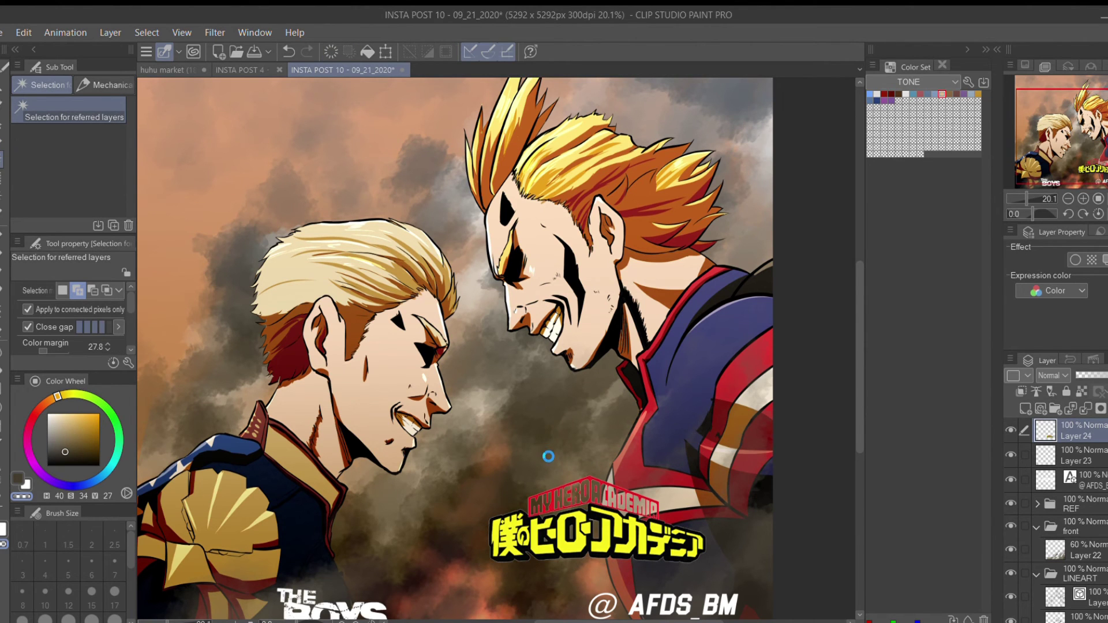
pyautogui.click(549, 457)
pyautogui.hotkey('ctrl', 'shift', 'n')
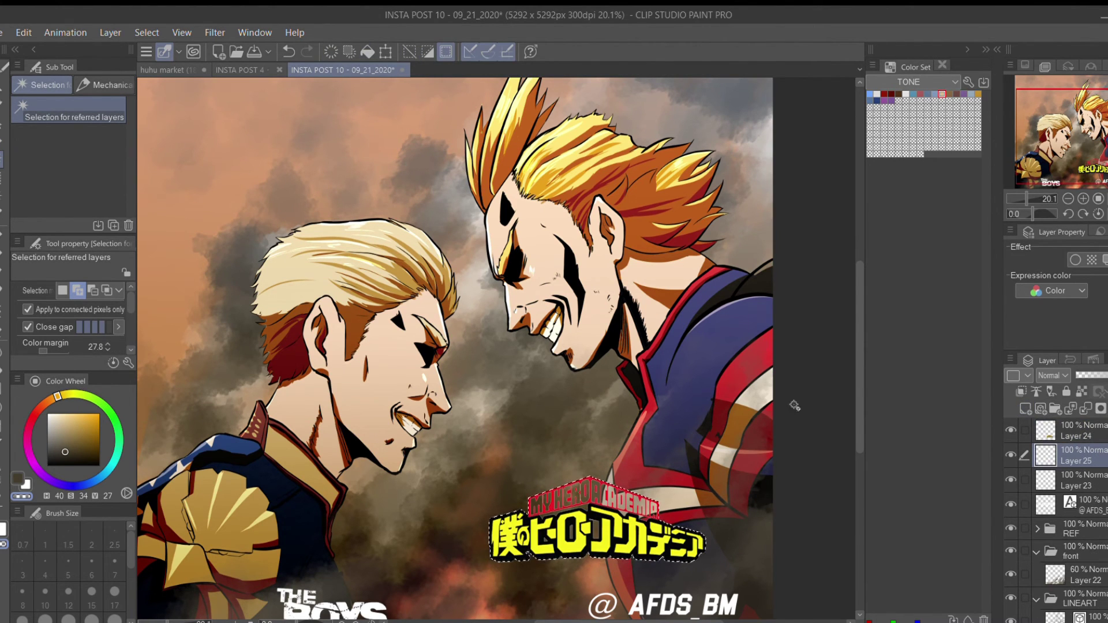
pyautogui.press('x')
pyautogui.click(367, 52)
pyautogui.hotkey('ctrl', 'd')
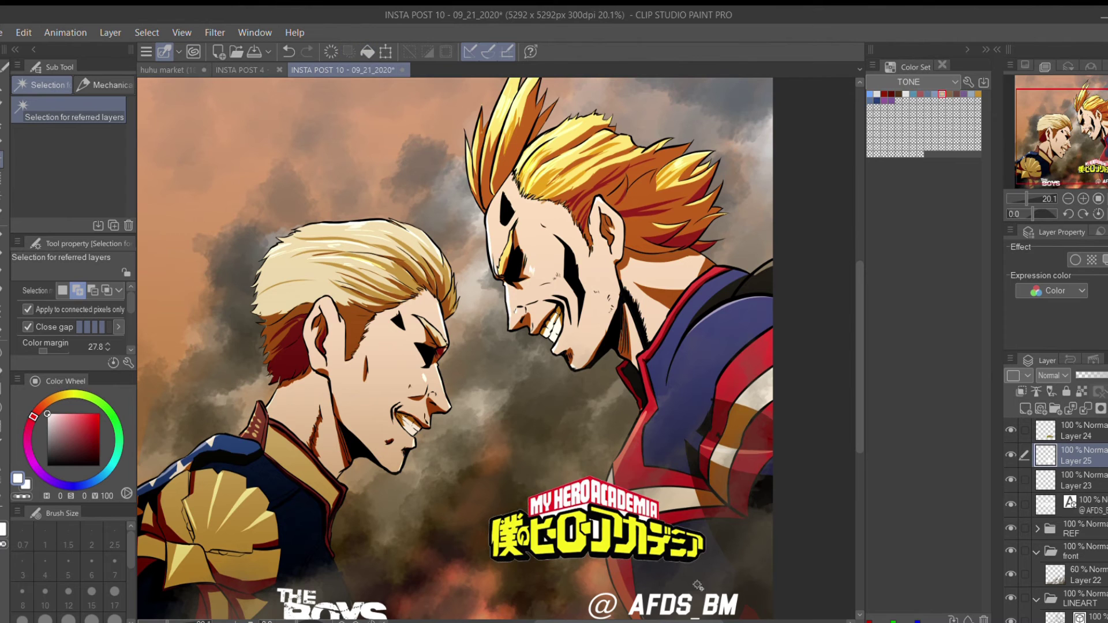
# Merge the My Hero Academia logo with its white backing, shrink it and position it above the handle text.
pyautogui.scroll(-1, 698, 586)
pyautogui.click(1077, 430)
pyautogui.hotkey('ctrl', 'e')
pyautogui.press('k')
pyautogui.moveTo(655, 548); pyautogui.dragTo(709, 556)
pyautogui.hotkey('ctrl', 't')
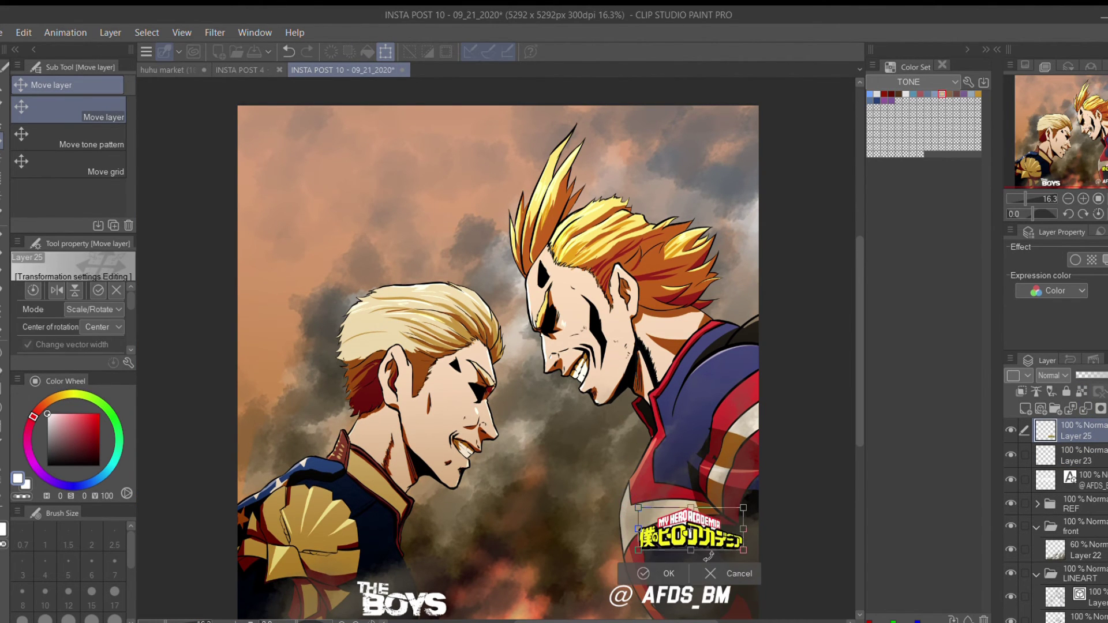
pyautogui.press('Return')
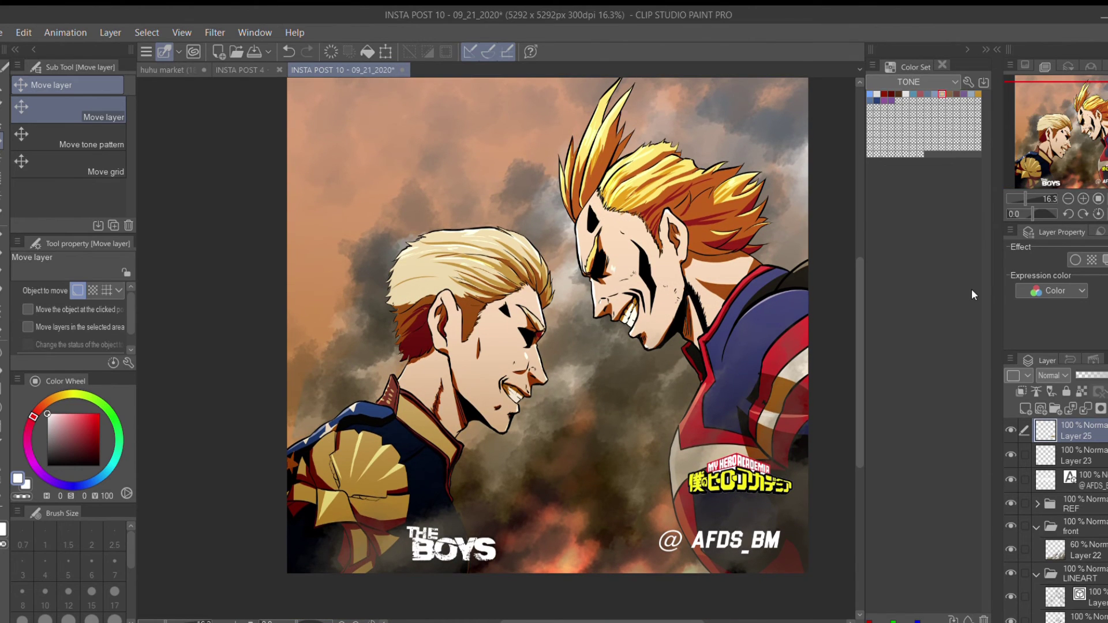
# Delete the Japanese logo, paste the red English My Hero Academia logo and scale it into place above the handle text.
pyautogui.press('Delete')
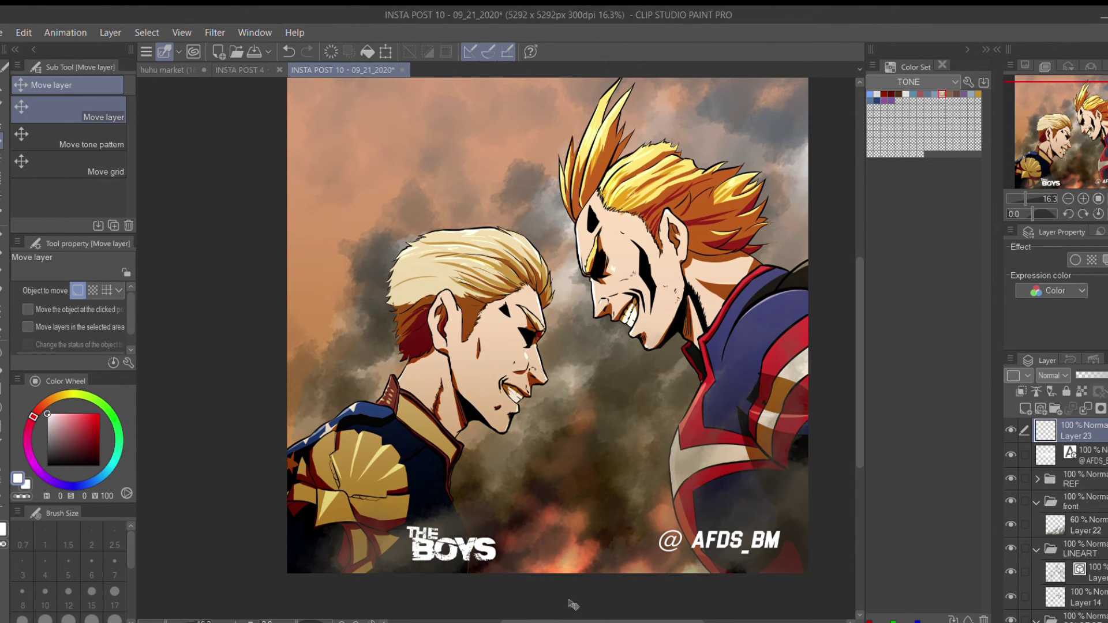
pyautogui.click(221, 386)
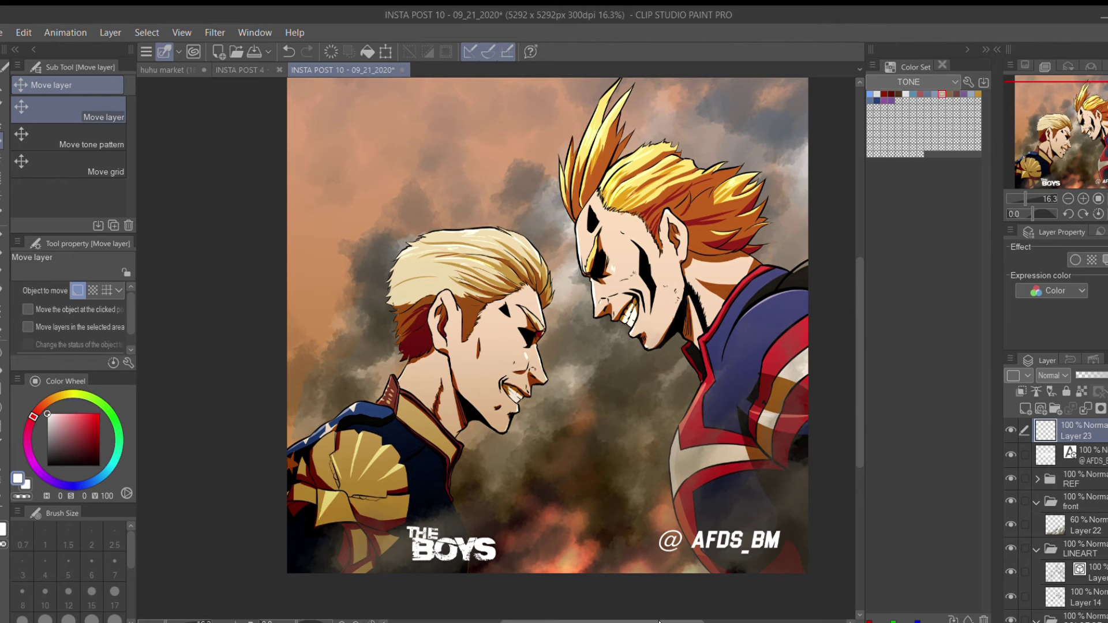
pyautogui.hotkey('ctrl', 'v')
pyautogui.hotkey('ctrl', 't')
pyautogui.click(532, 449)
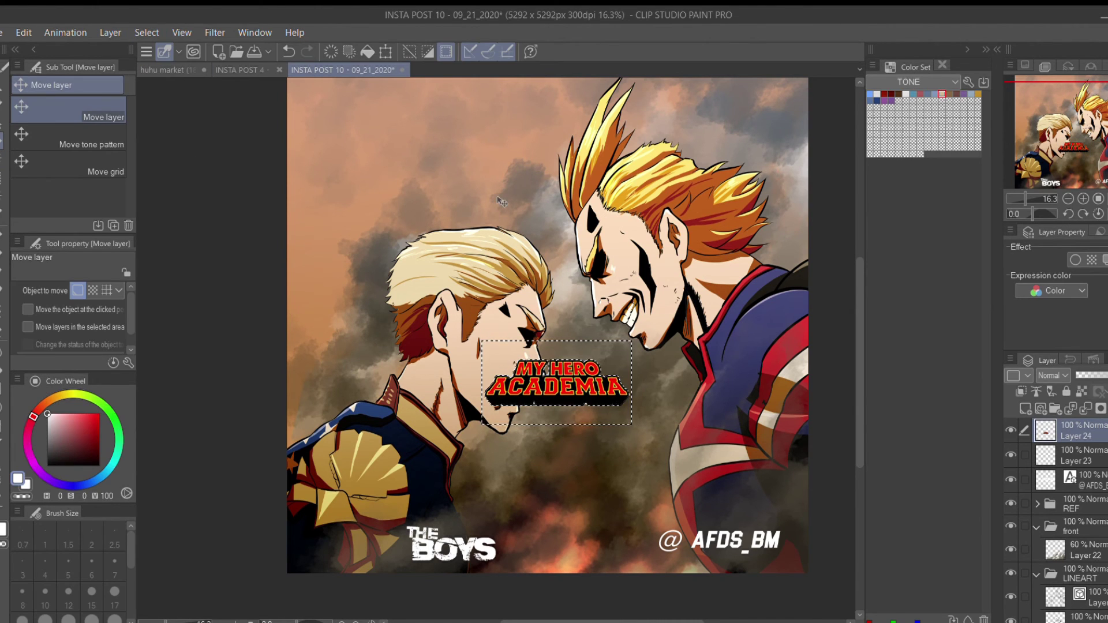
pyautogui.hotkey('ctrl', 't')
pyautogui.moveTo(626, 381); pyautogui.dragTo(790, 477)
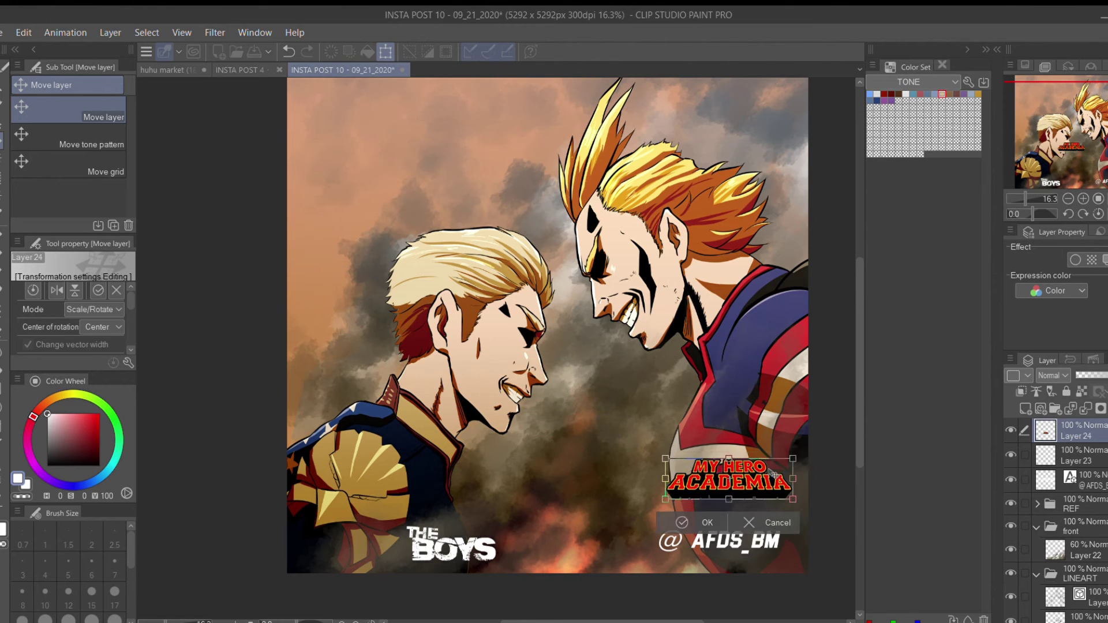
pyautogui.click(698, 518)
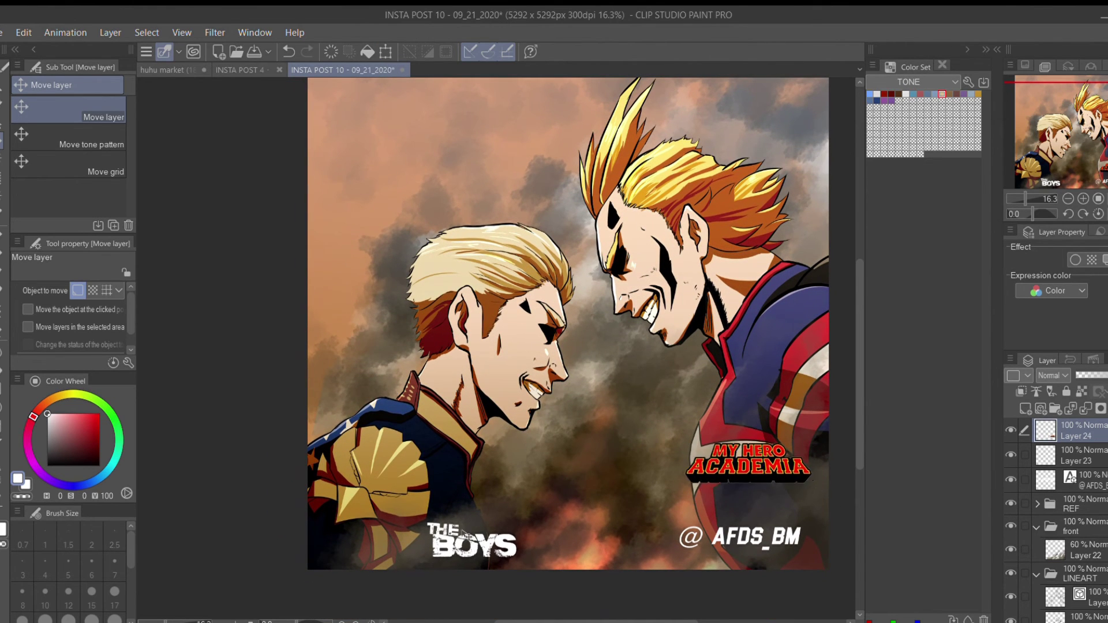
# Move The Boys logo over the short-haired character's shoulder and the My Hero Academia logo to the picture's right edge.
pyautogui.click(1077, 455)
pyautogui.moveTo(471, 540); pyautogui.dragTo(364, 485)
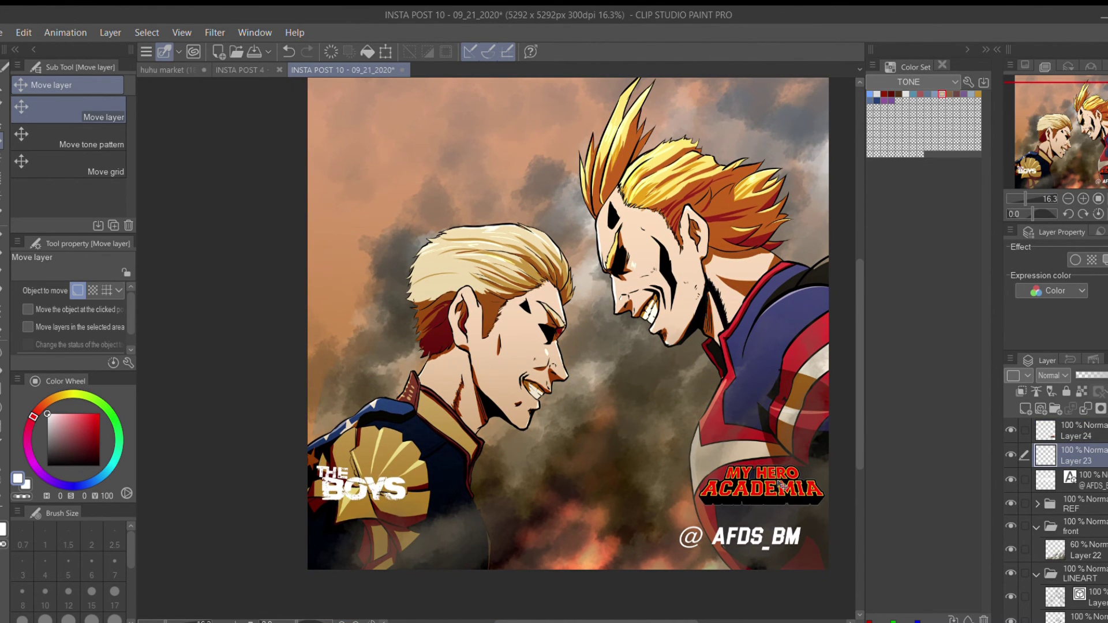
pyautogui.click(1076, 430)
pyautogui.moveTo(762, 487); pyautogui.dragTo(766, 489)
# Center the handle text along the bottom edge of the picture and save the file.
pyautogui.click(1077, 481)
pyautogui.moveTo(730, 541); pyautogui.dragTo(574, 548)
pyautogui.scroll(-1, 583, 429)
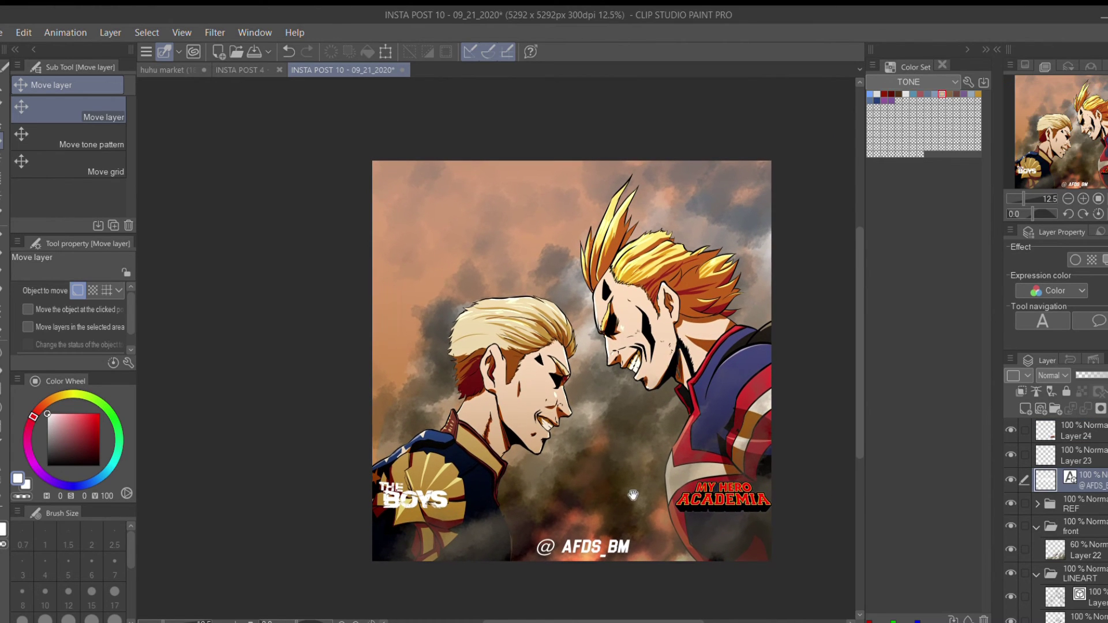
pyautogui.hotkey('ctrl', 's')
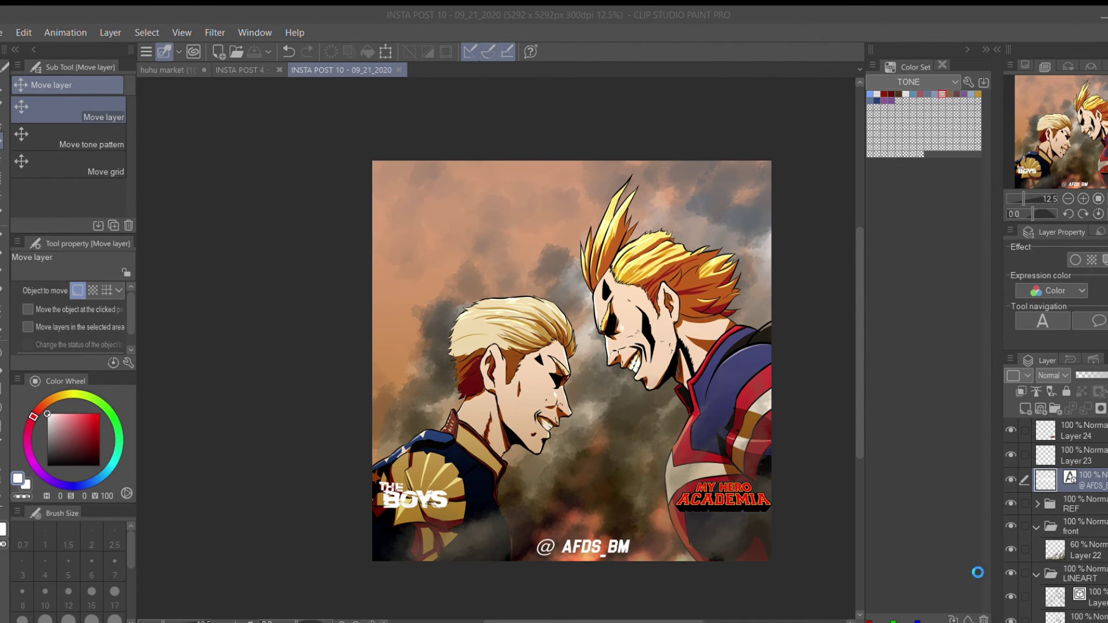
# Hide both logo layers and save a copy of the picture as INSTA POST 10 - 09_21_2020 2.jpg.
pyautogui.click(1010, 455)
pyautogui.click(1011, 430)
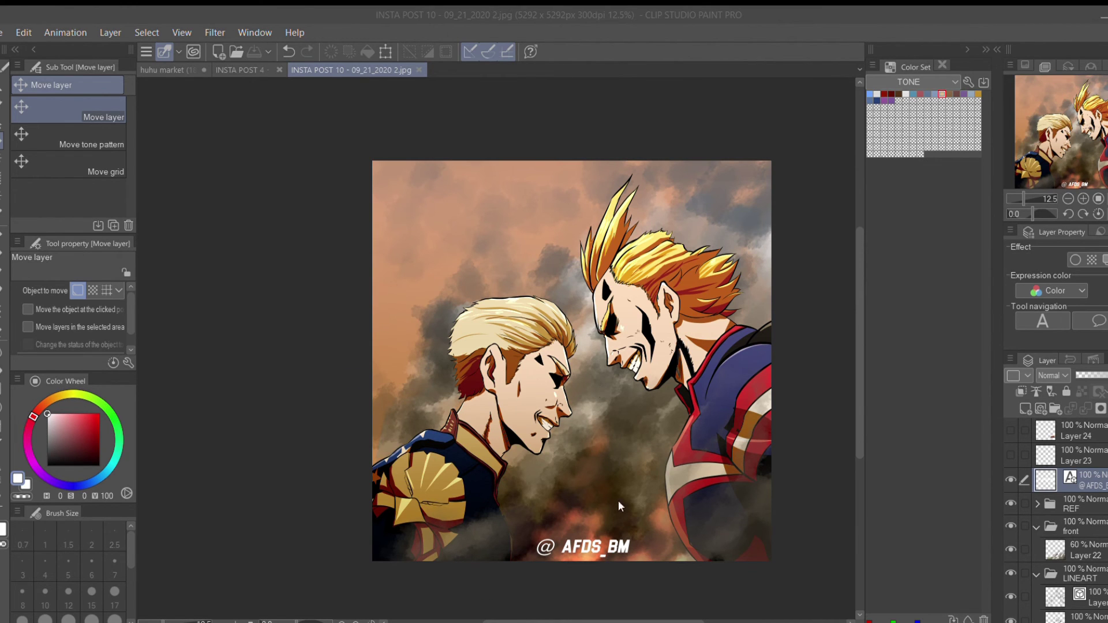
# Add a new layer and place it above the front folder, outside the smoke group.
pyautogui.scroll(-2, 1062, 479)
pyautogui.click(1061, 495)
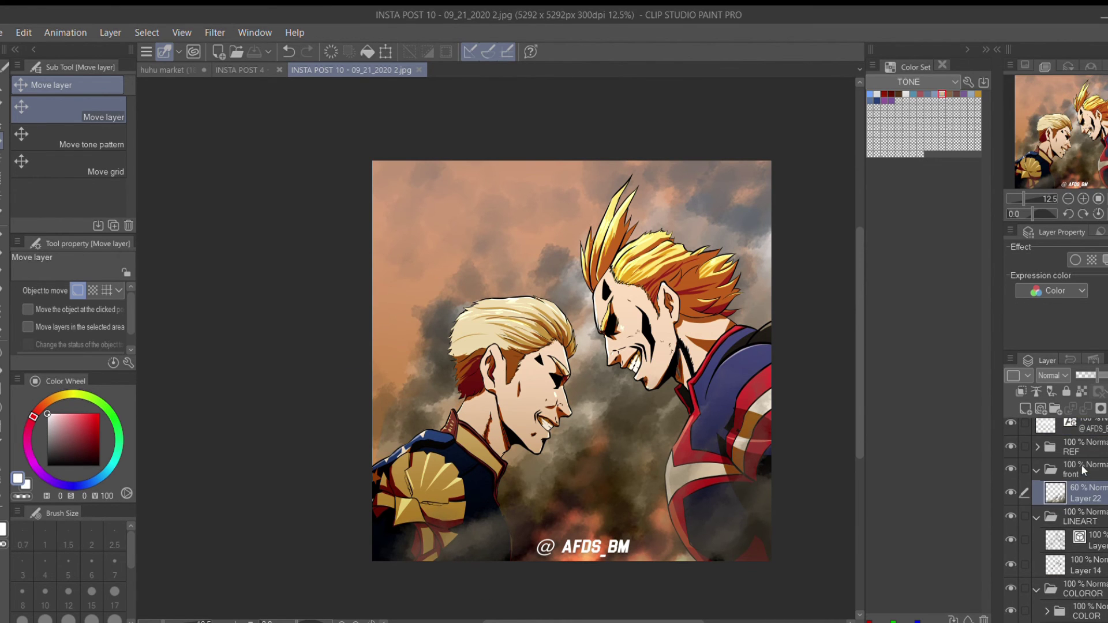
pyautogui.hotkey('ctrl', 'shift', 'n')
pyautogui.moveTo(1061, 495); pyautogui.dragTo(1061, 459)
# Paint a cyan iris in the spiky-haired character's black eye socket with the Turnip pen at size 70.
pyautogui.scroll(2, 684, 375)
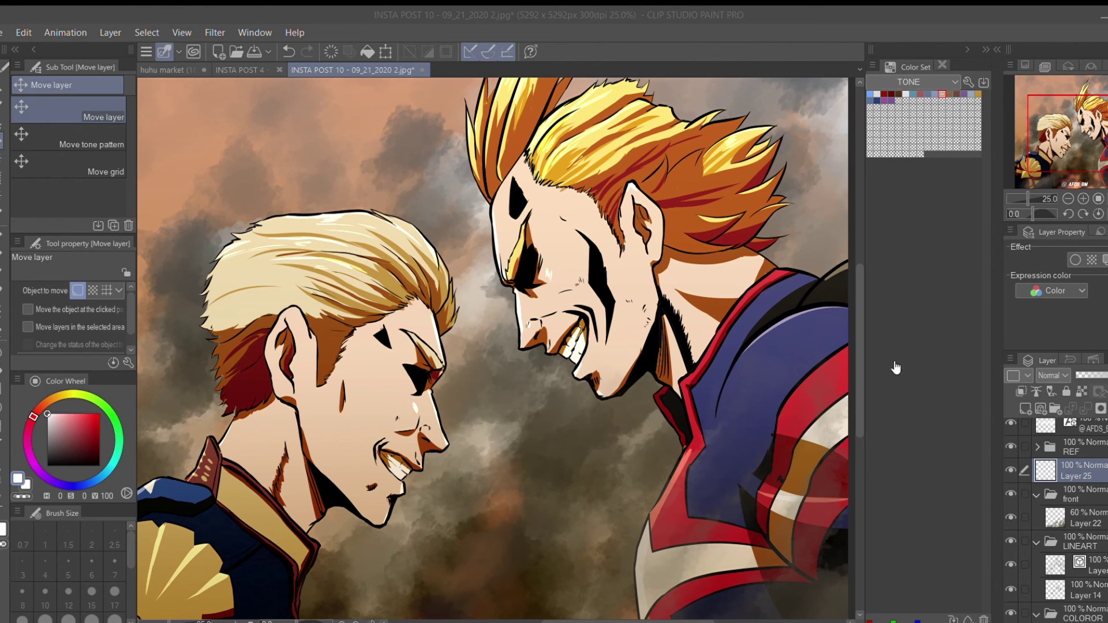
pyautogui.scroll(3, 603, 292)
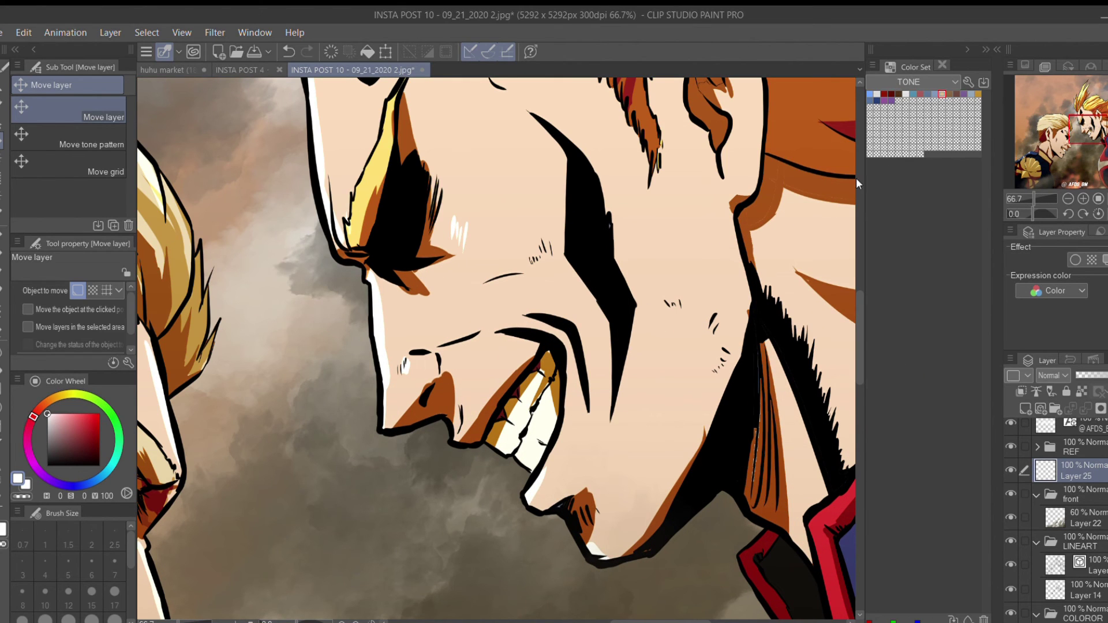
pyautogui.click(877, 94)
pyautogui.press('p')
pyautogui.press('[')
pyautogui.press('[')
pyautogui.press('[')
pyautogui.press('[')
pyautogui.moveTo(383, 241); pyautogui.dragTo(394, 251)
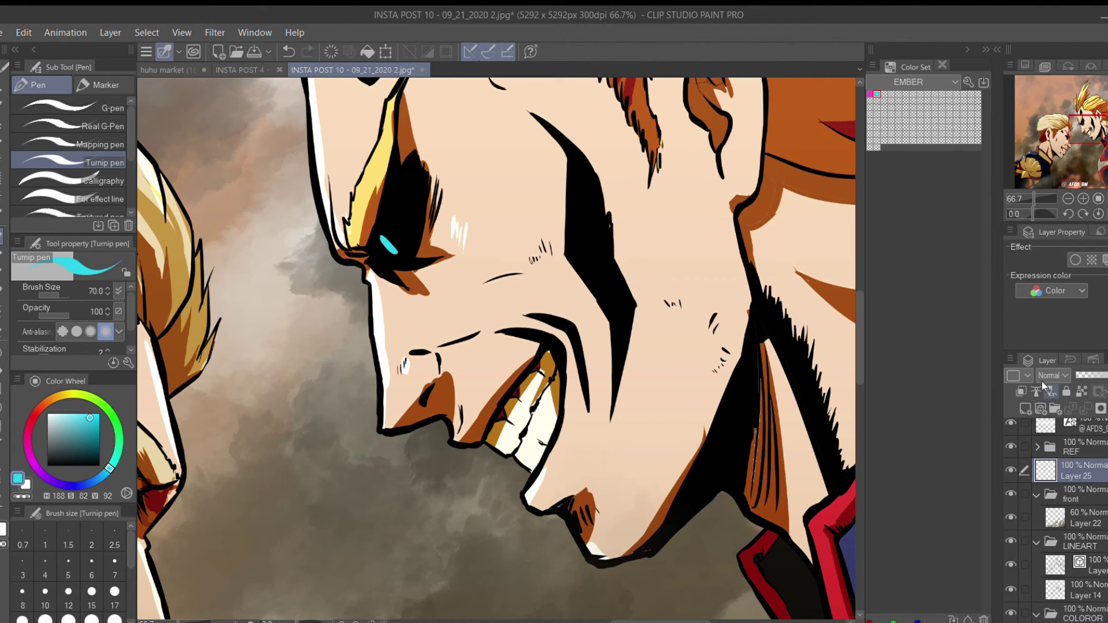
# Draw a black pupil inside the cyan iris on a new layer above it.
pyautogui.click(1027, 409)
pyautogui.keyDown('alt'); pyautogui.click(398, 226); pyautogui.keyUp('alt')
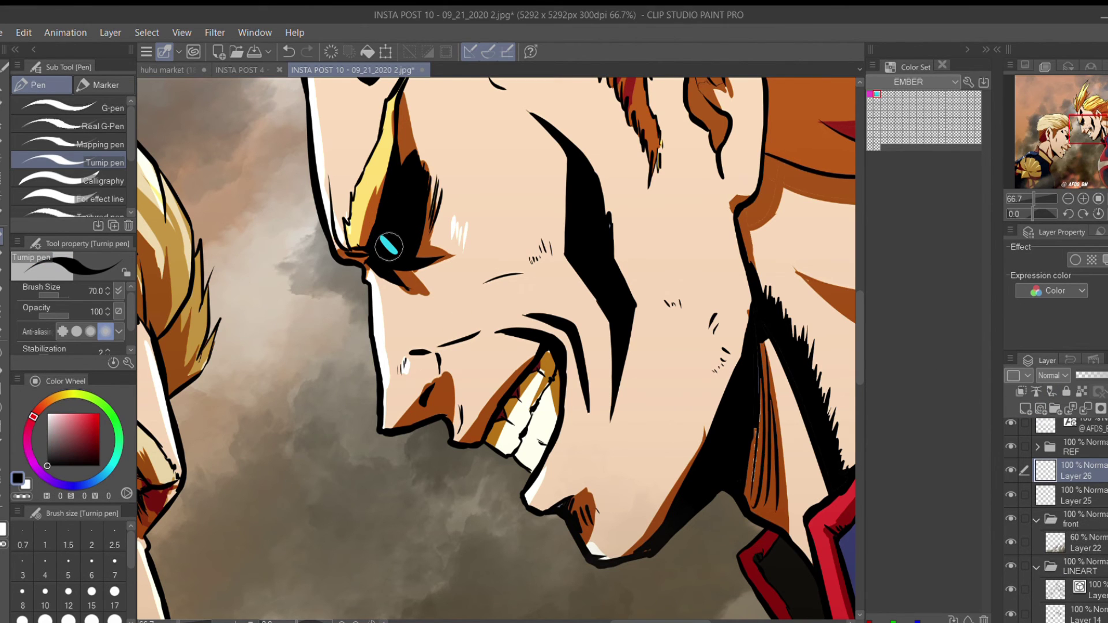
pyautogui.scroll(-1, 391, 247)
pyautogui.moveTo(392, 248); pyautogui.dragTo(597, 156)
# Paint a bright red iris in the short-haired character's eye on the iris color layer and duplicate that layer.
pyautogui.keyDown('ctrl'); pyautogui.keyDown('shift'); pyautogui.click(534, 310); pyautogui.keyUp('shift'); pyautogui.keyUp('ctrl')
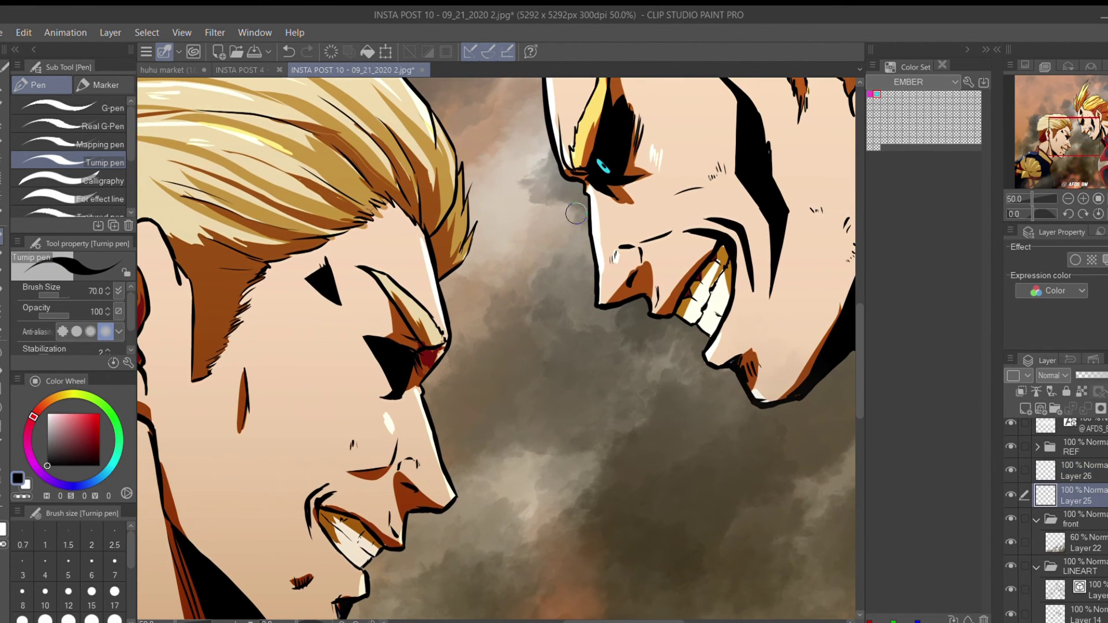
pyautogui.keyDown('alt'); pyautogui.click(404, 392); pyautogui.keyUp('alt')
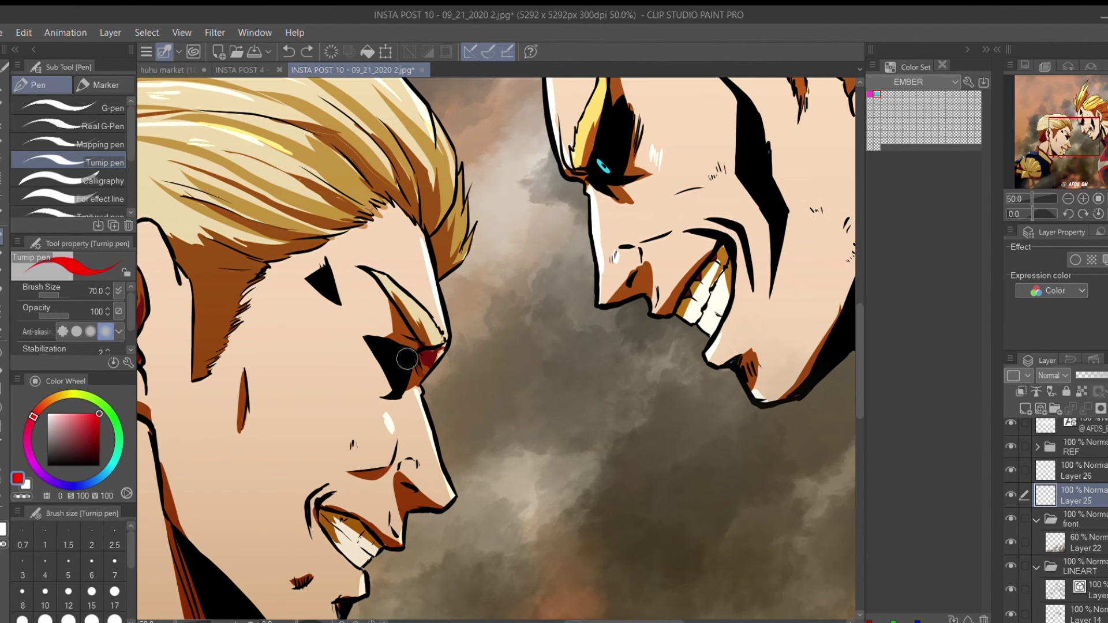
pyautogui.scroll(-1, 406, 361)
pyautogui.moveTo(406, 362); pyautogui.dragTo(383, 383)
pyautogui.hotkey('ctrl', 'c')
pyautogui.hotkey('ctrl', 'v')
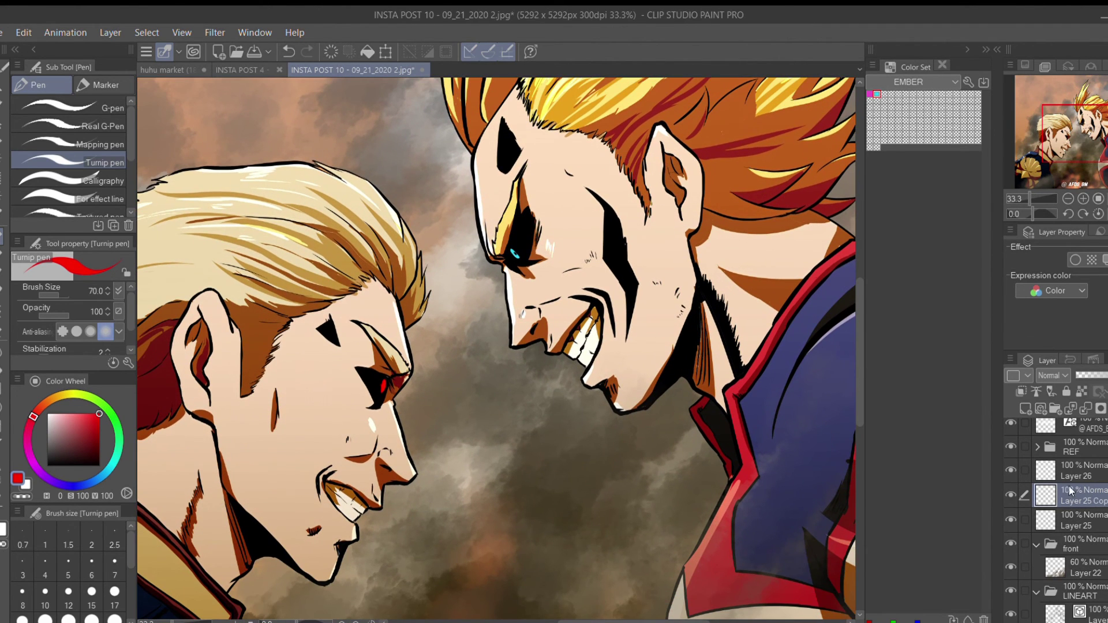
# Set the duplicated iris layer to Add (Glow), place it above the pupil layer, and paint blurred cyan and red glows around the eyes.
pyautogui.click(1063, 376)
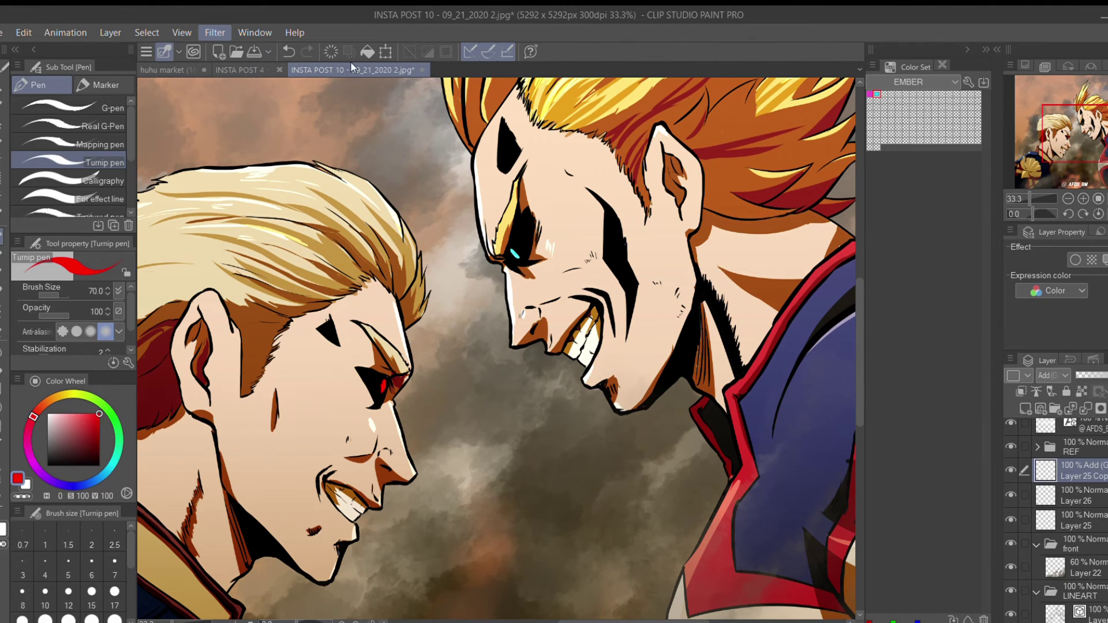
pyautogui.scroll(3, 494, 366)
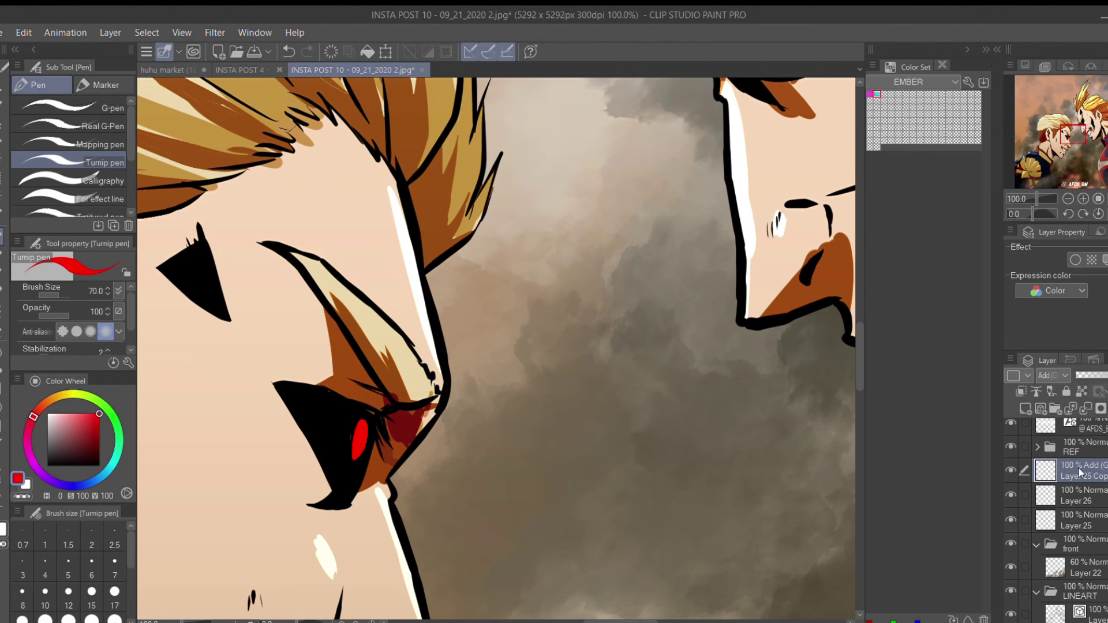
pyautogui.moveTo(1074, 134); pyautogui.dragTo(1081, 128)
pyautogui.click(877, 94)
pyautogui.moveTo(531, 282)
pyautogui.mouseDown()
pyautogui.moveTo(540, 248)
pyautogui.moveTo(543, 260)
pyautogui.mouseUp()
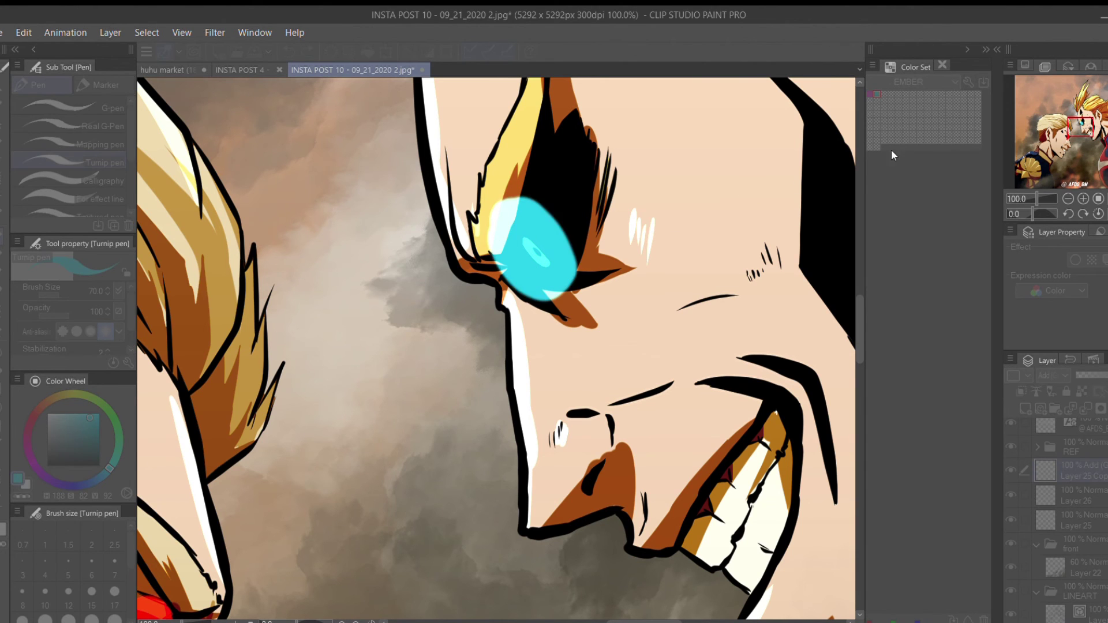
pyautogui.scroll(-2, 696, 121)
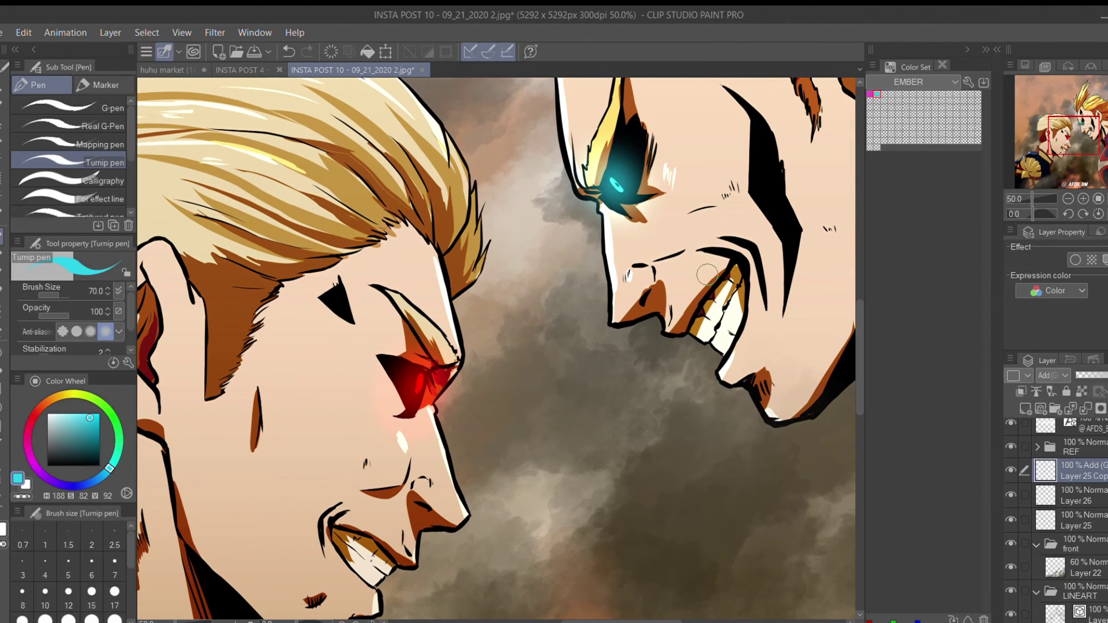
# Add a new layer above the glow layer and try a lighter red highlight on the short-haired character's iris.
pyautogui.click(1025, 409)
pyautogui.scroll(2, 416, 375)
pyautogui.keyDown('alt'); pyautogui.click(421, 369); pyautogui.keyUp('alt')
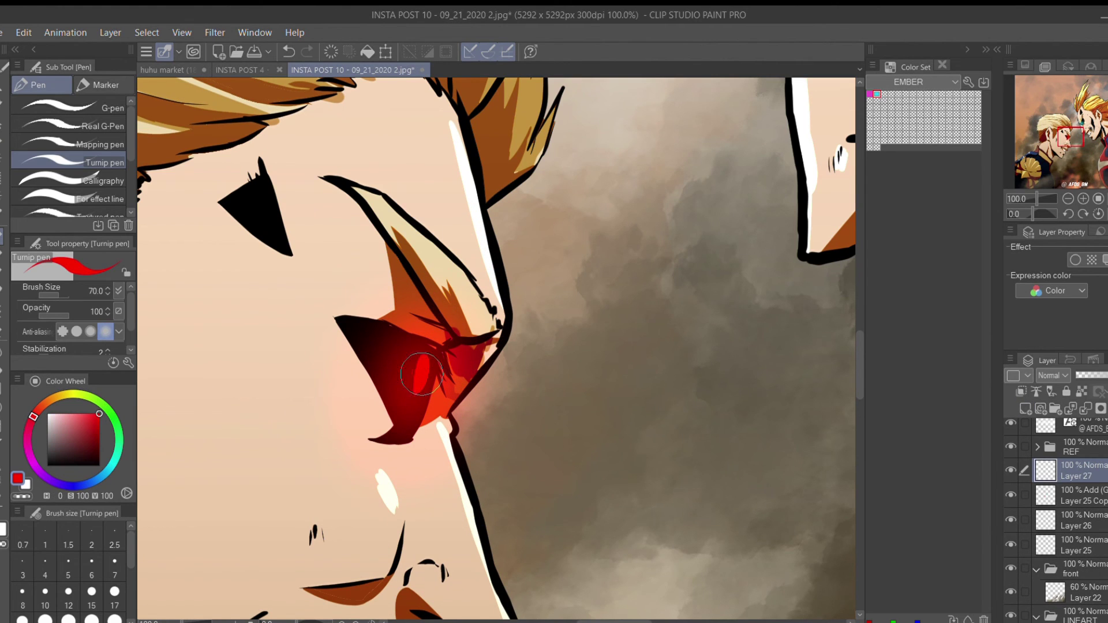
pyautogui.press('e')
pyautogui.moveTo(420, 366); pyautogui.dragTo(433, 370)
pyautogui.hotkey('ctrl', 'z')
pyautogui.keyDown('ctrl'); pyautogui.keyDown('shift'); pyautogui.click(427, 381); pyautogui.keyUp('shift'); pyautogui.keyUp('ctrl')
pyautogui.press('[')
pyautogui.press('[')
pyautogui.press('[')
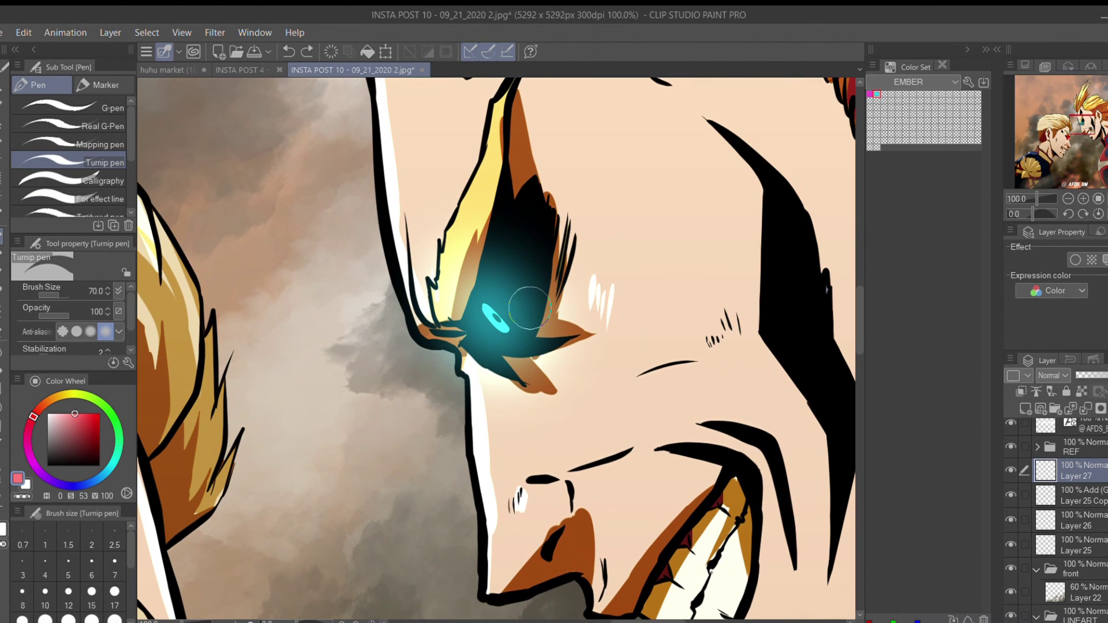
# Set the new layer to Add (Glow) and paint a white highlight over the spiky-haired character's cyan iris at brush size 50.
pyautogui.keyDown('alt'); pyautogui.click(502, 314); pyautogui.keyUp('alt')
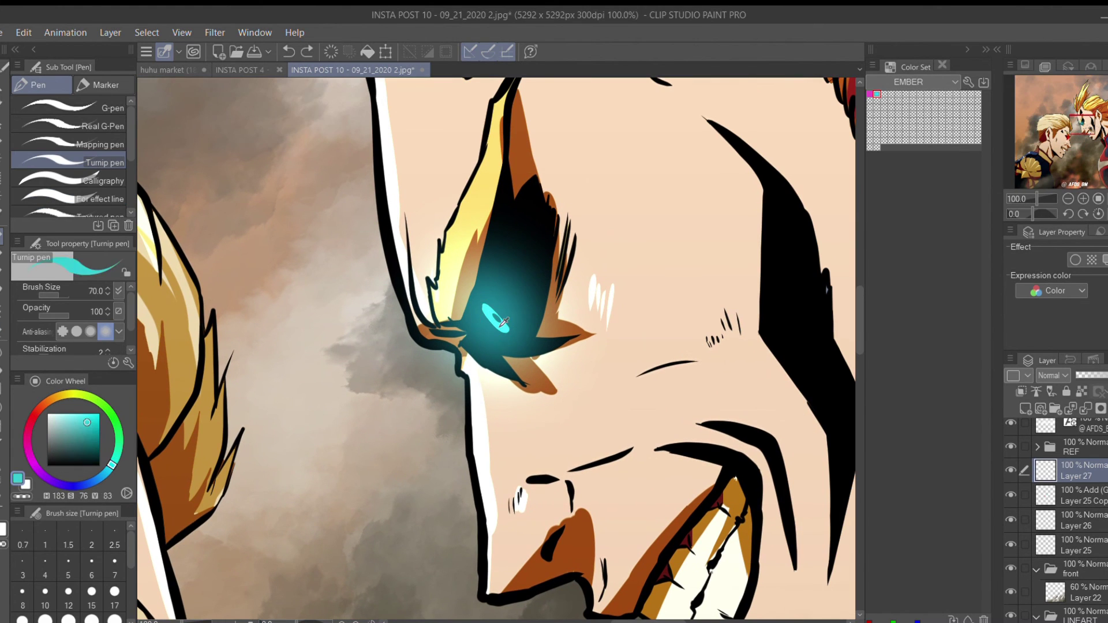
pyautogui.keyDown('alt'); pyautogui.click(495, 319); pyautogui.keyUp('alt')
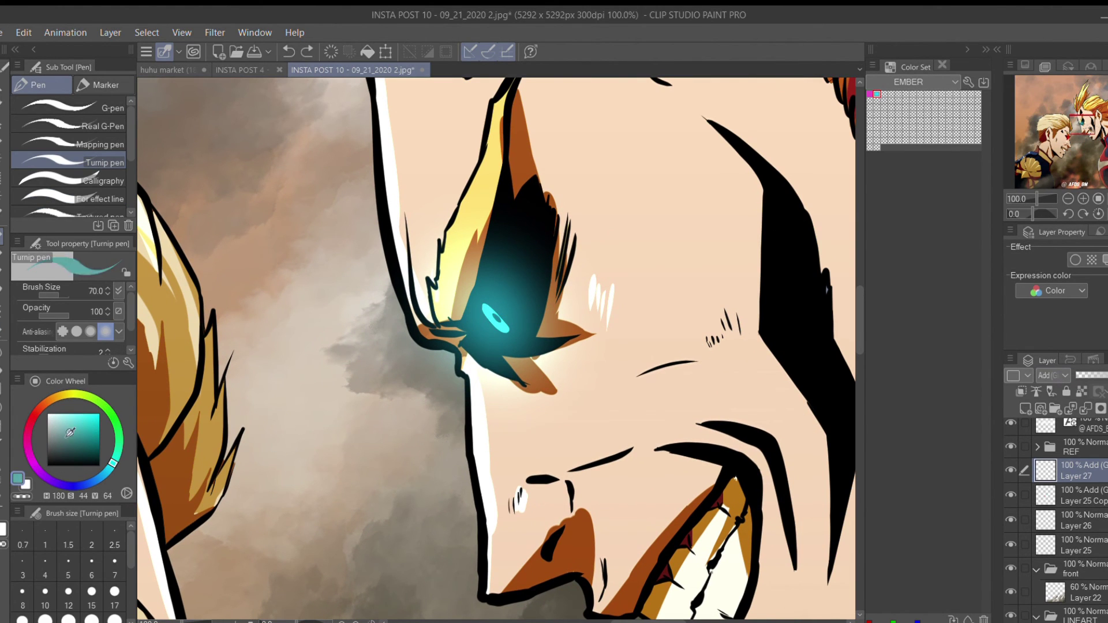
pyautogui.press('[')
pyautogui.press('[')
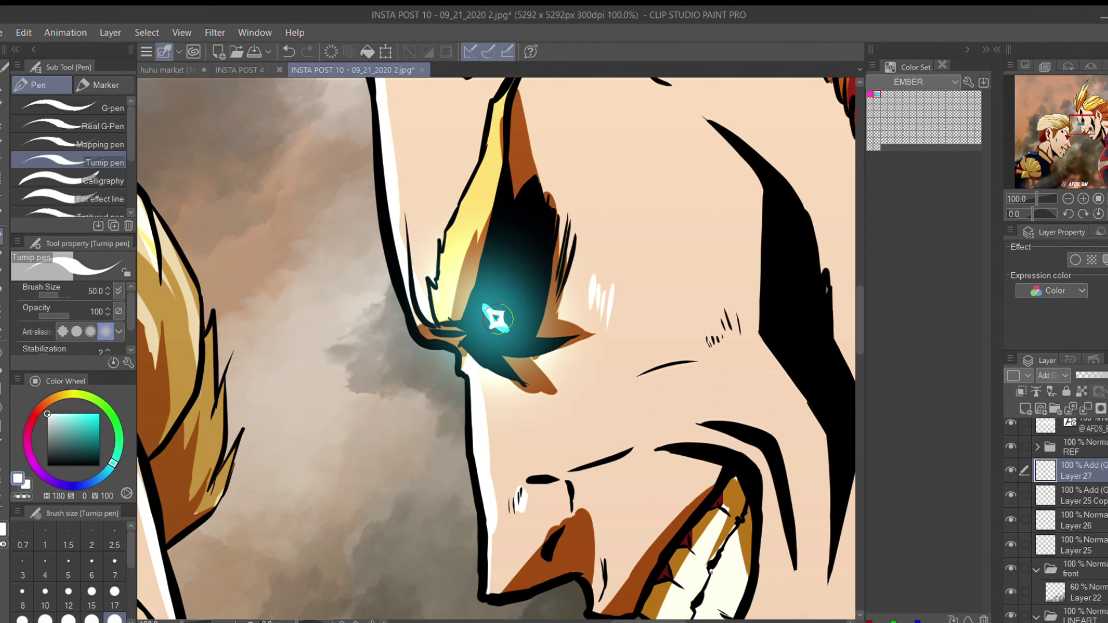
pyautogui.scroll(-1, 494, 316)
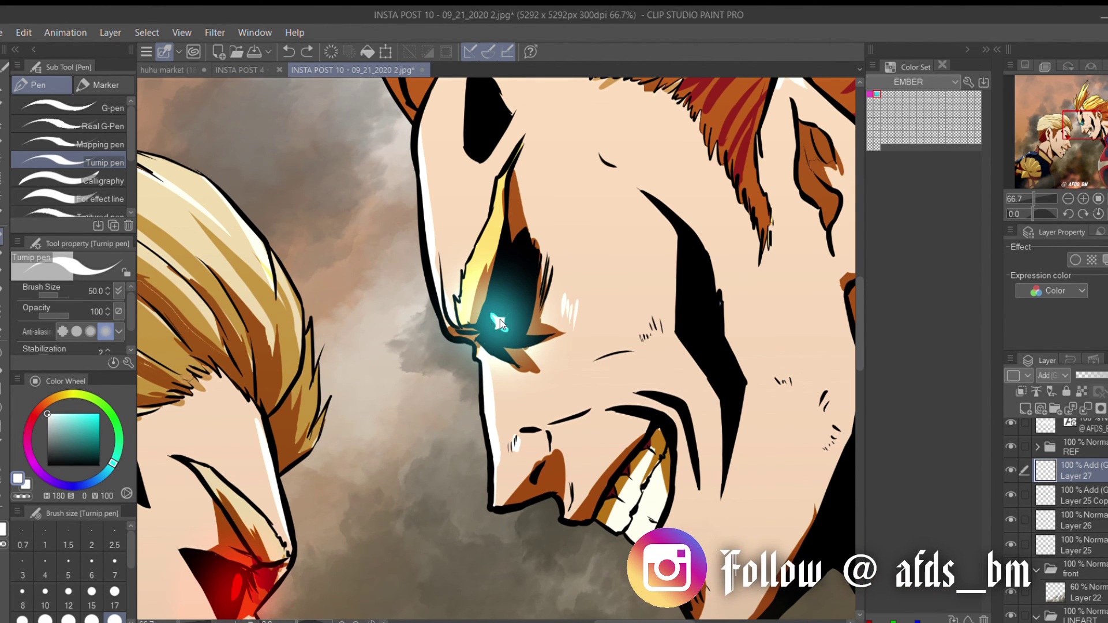
pyautogui.scroll(1, 498, 327)
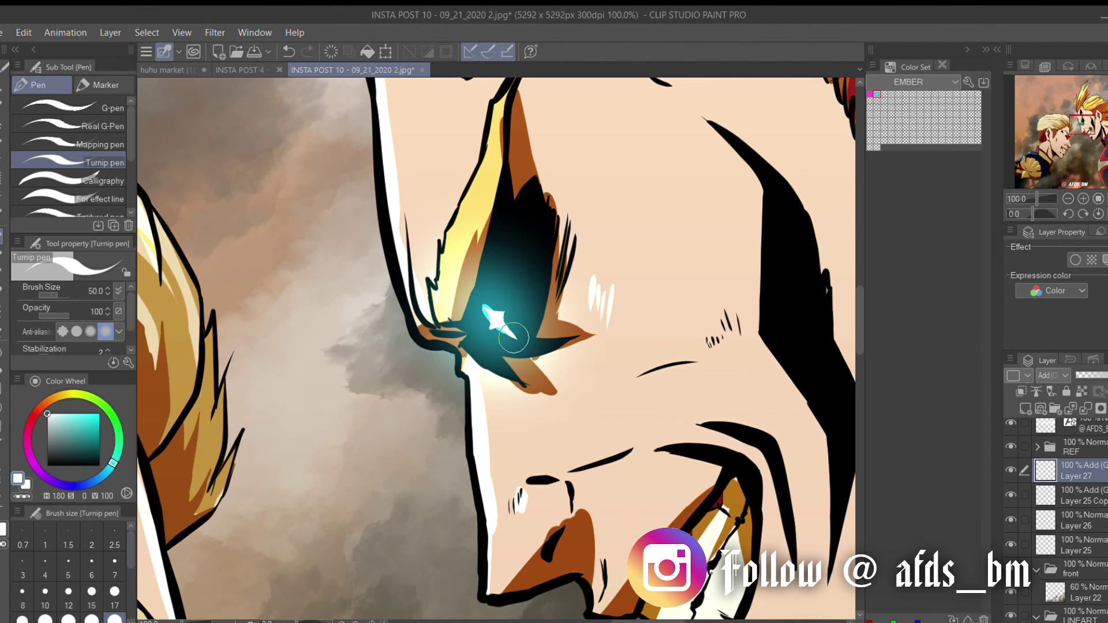
# Extend the white highlight into a four-pointed sparkle on the cyan eye and duplicate its layer.
pyautogui.moveTo(527, 283); pyautogui.dragTo(472, 385)
pyautogui.hotkey('ctrl', 't')
pyautogui.press('Return')
pyautogui.click(1054, 407)
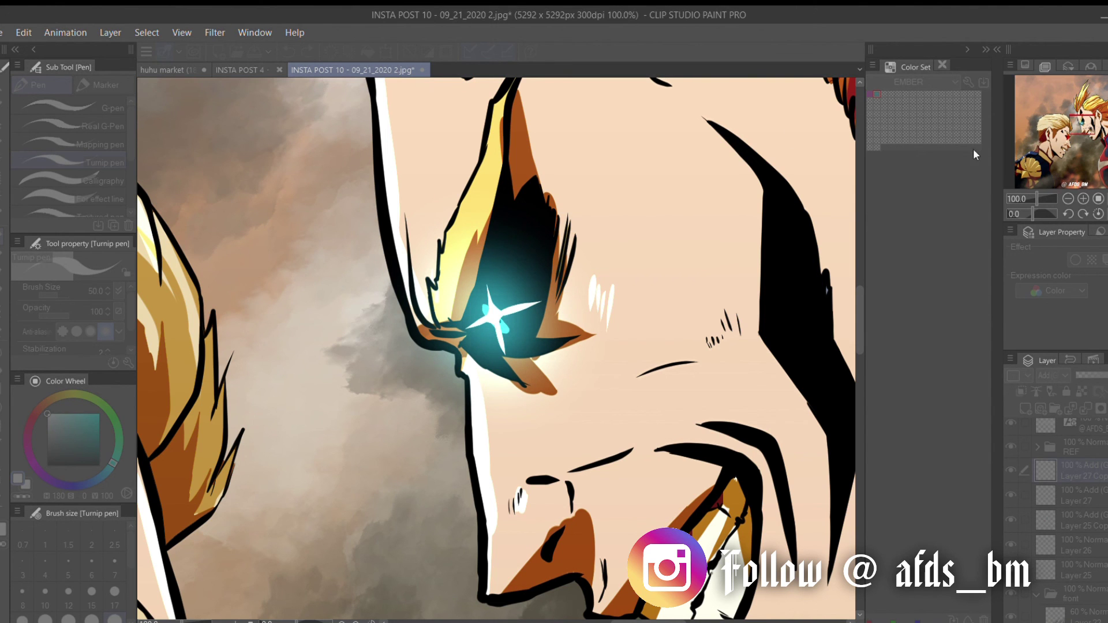
pyautogui.scroll(-5, 554, 328)
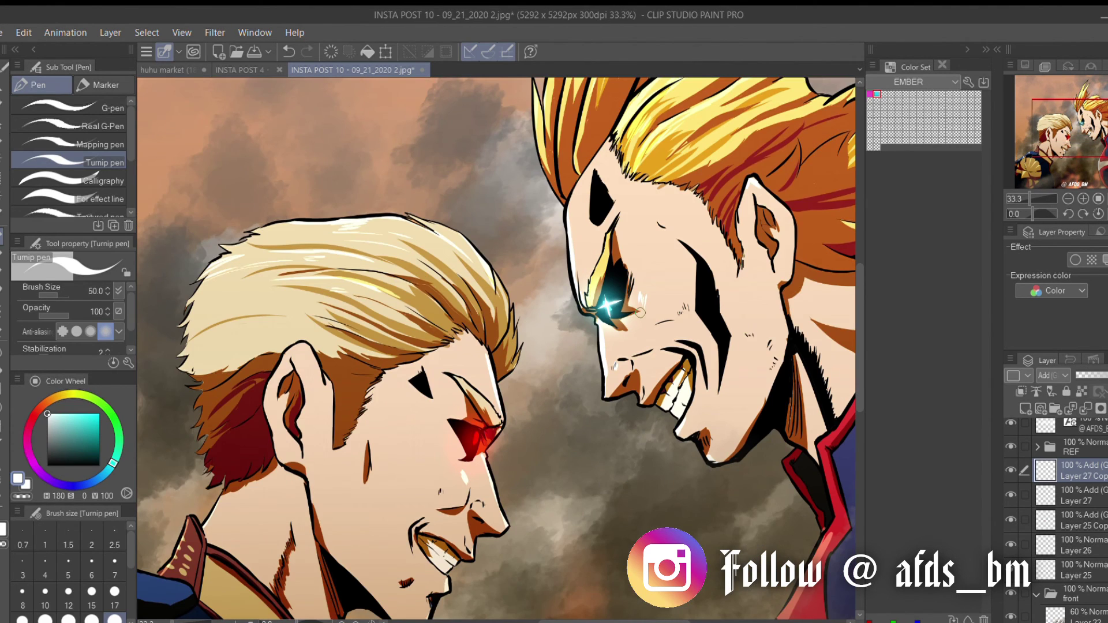
# Save the finished glowing-eye version as INSTA POST 10 - 09_21_2020 1.jpg.
pyautogui.scroll(-3, 555, 327)
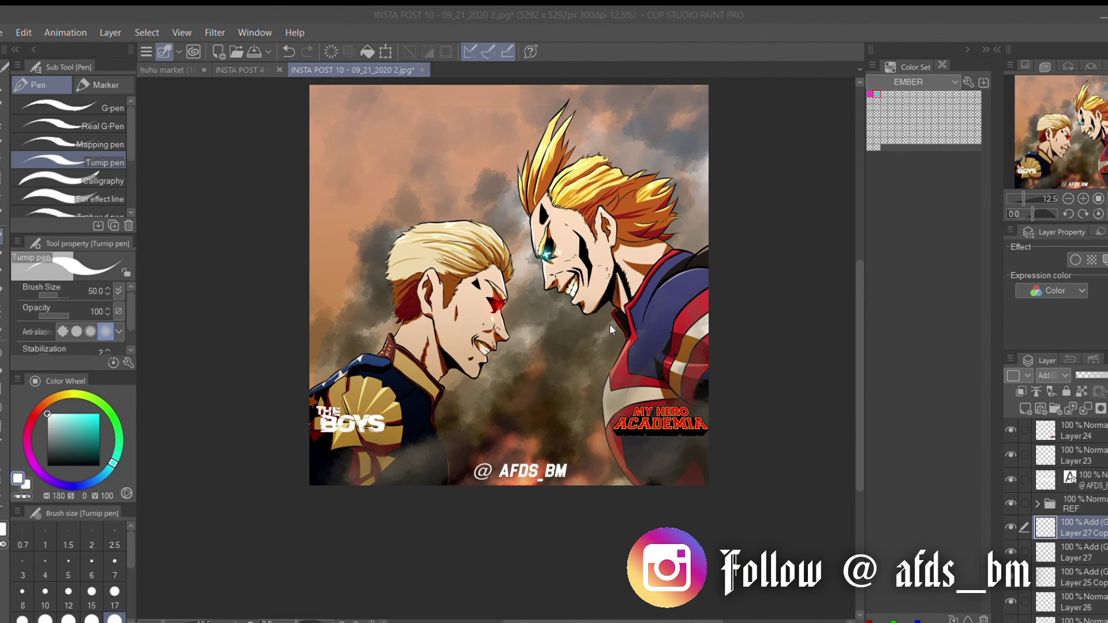
pyautogui.hotkey('ctrl', 's')
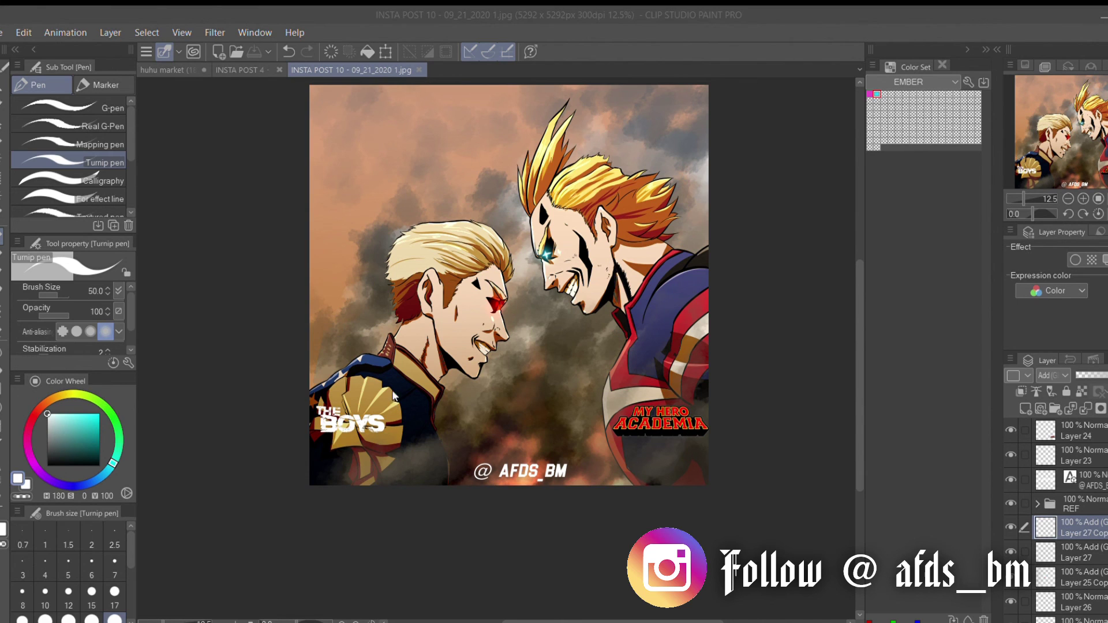